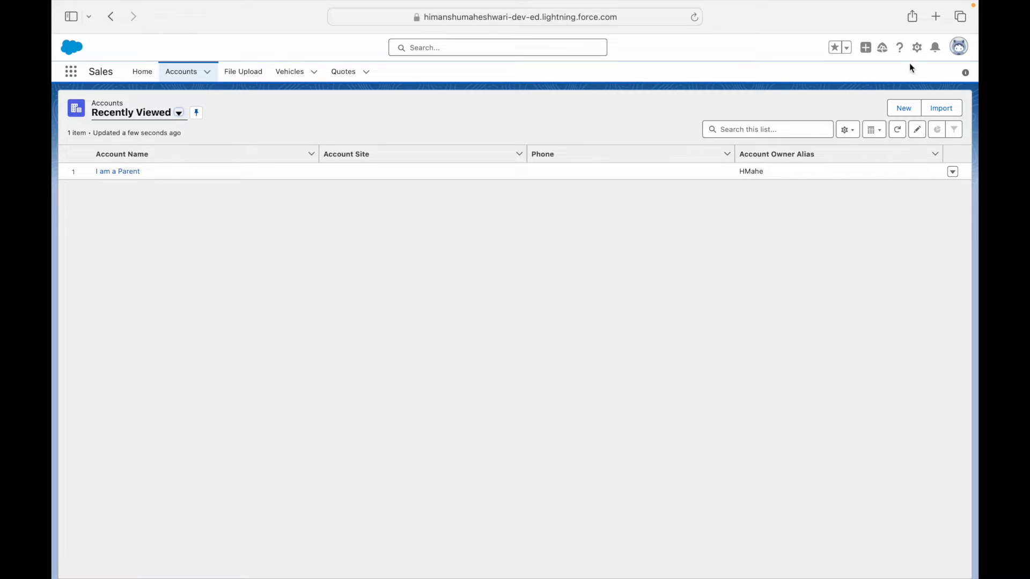
Open the Flows page in Setup and create a new Screen Flow
left_click(917, 48)
left_click(867, 85)
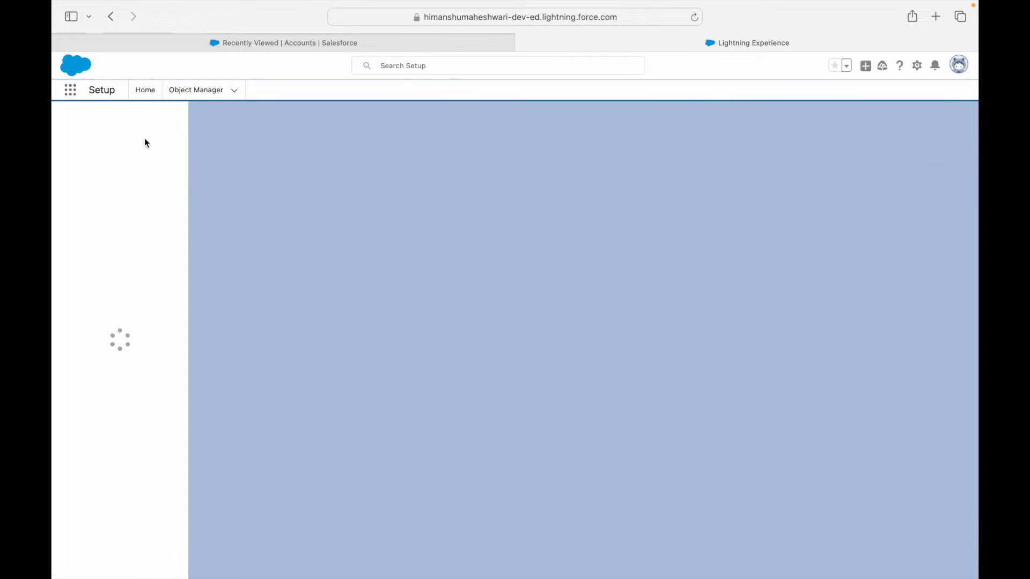
type("flows")
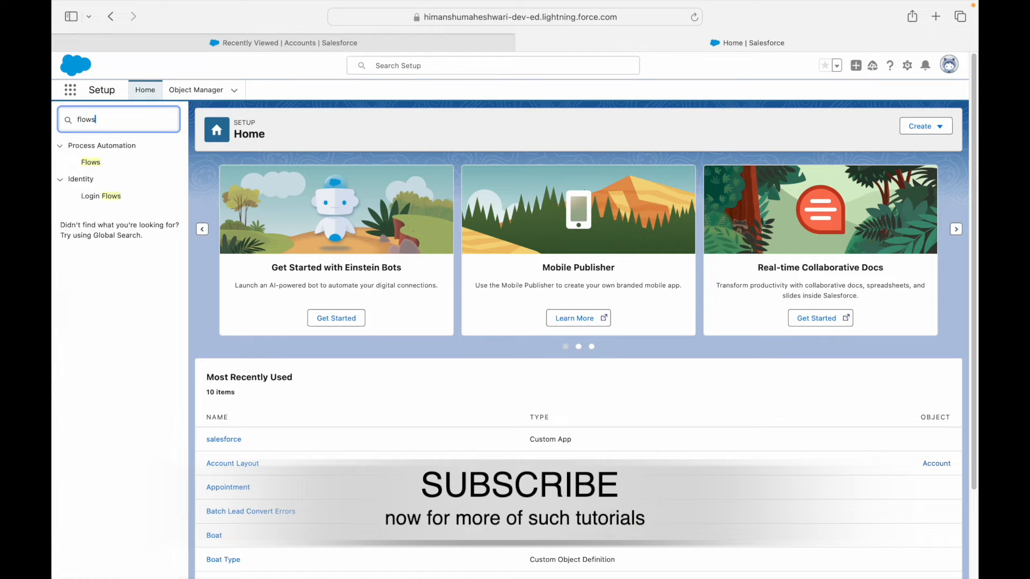
left_click(91, 163)
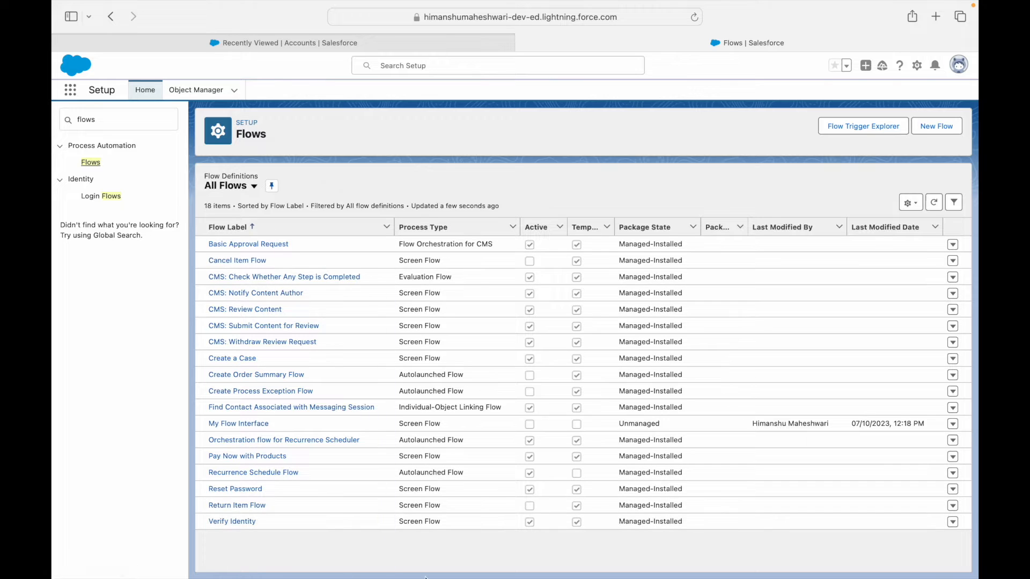
left_click(947, 129)
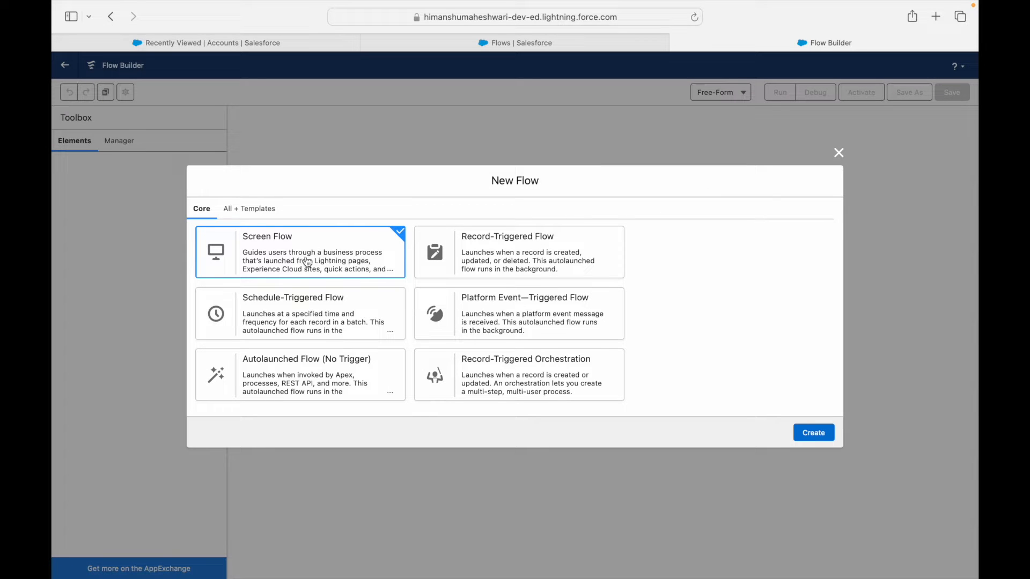
left_click(809, 436)
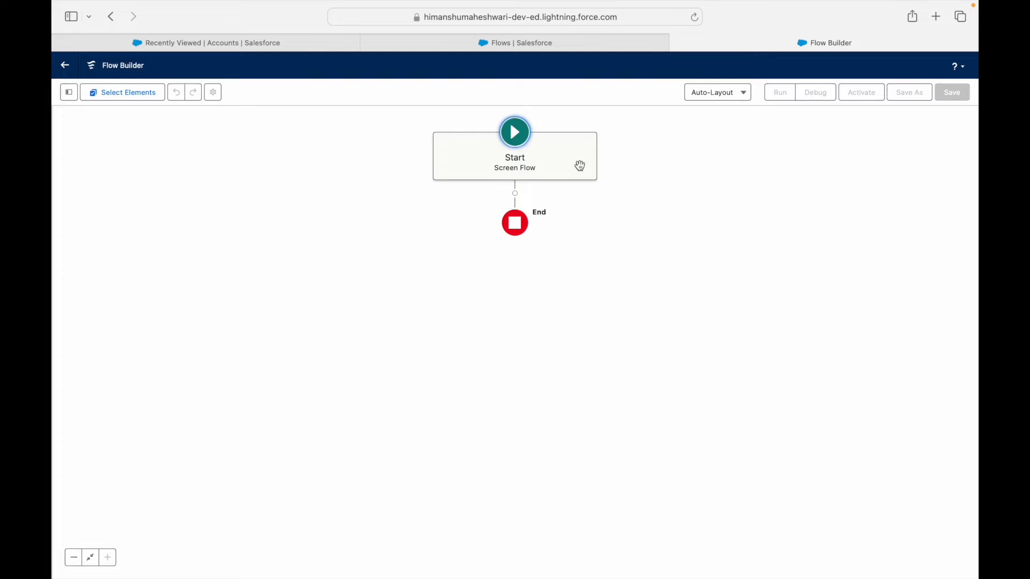
Examine the Interaction, Logic and Data elements that can be added to the flow, and the Toolbox contents
left_click(515, 194)
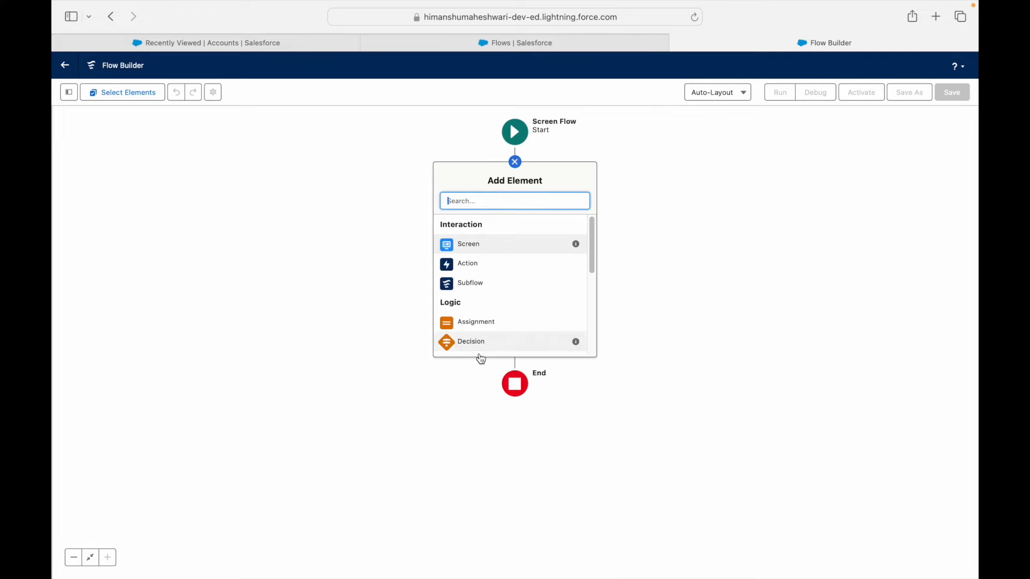
scroll(491, 322, "down", 2)
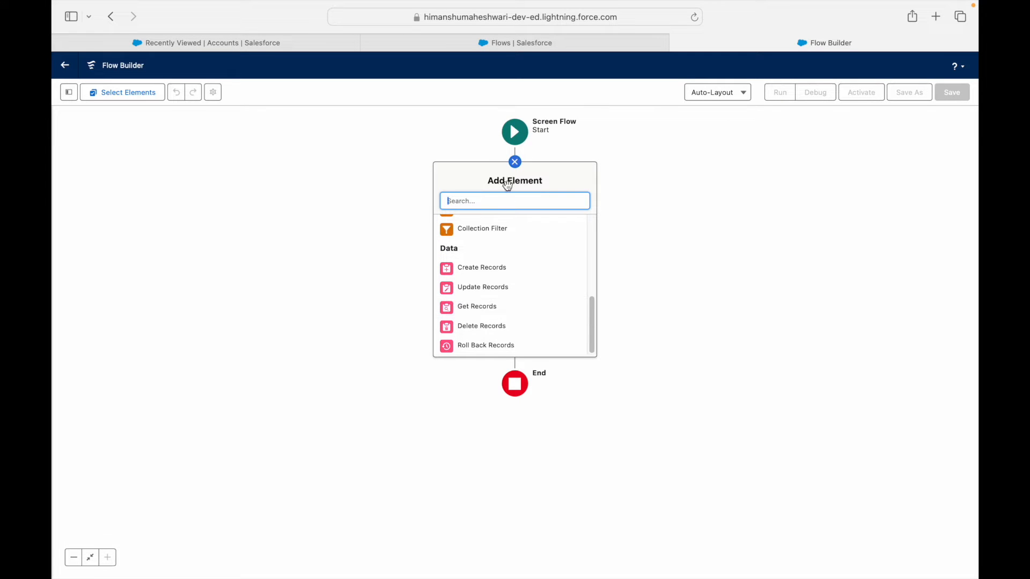
left_click(515, 161)
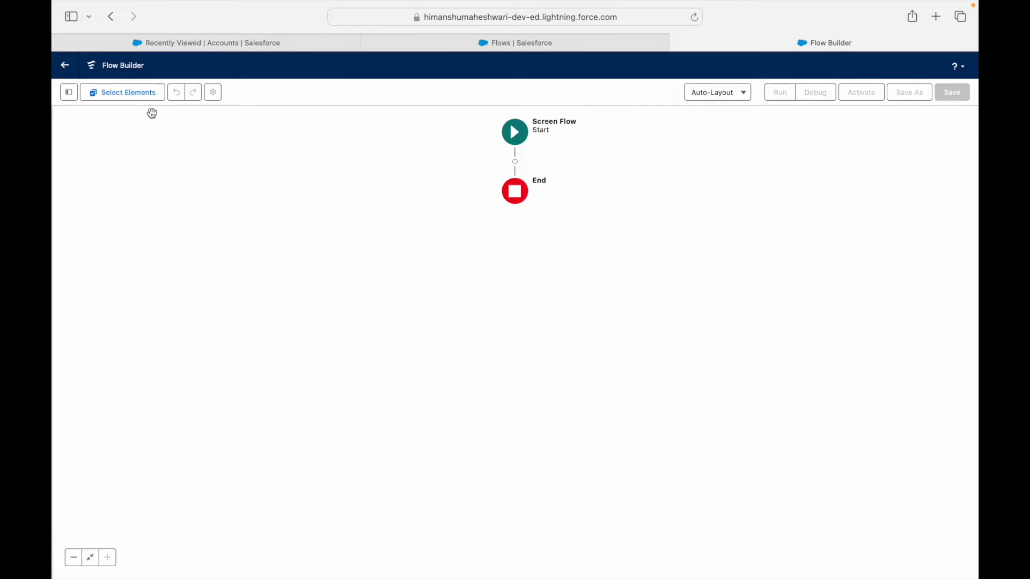
left_click(70, 95)
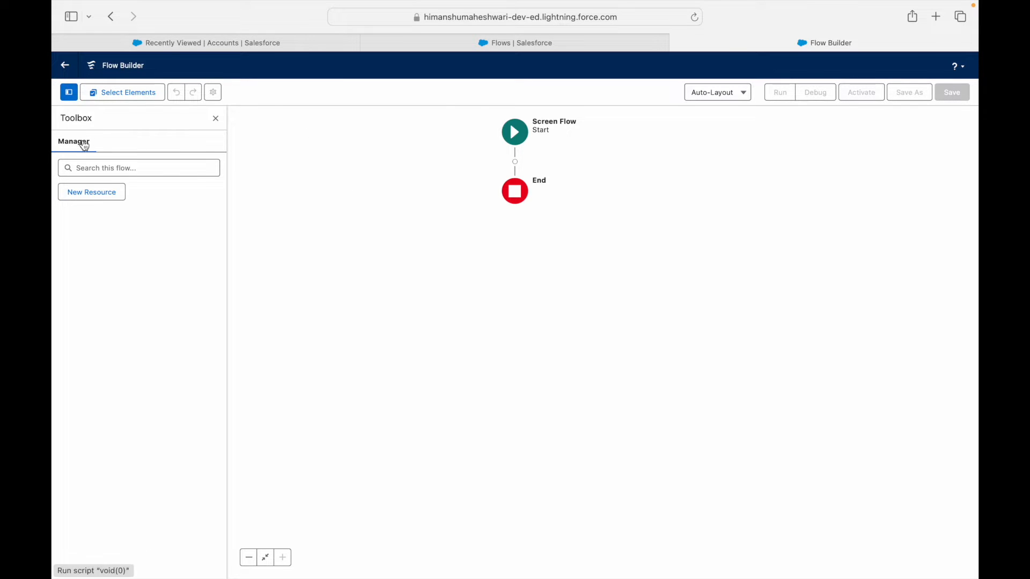
left_click(514, 162)
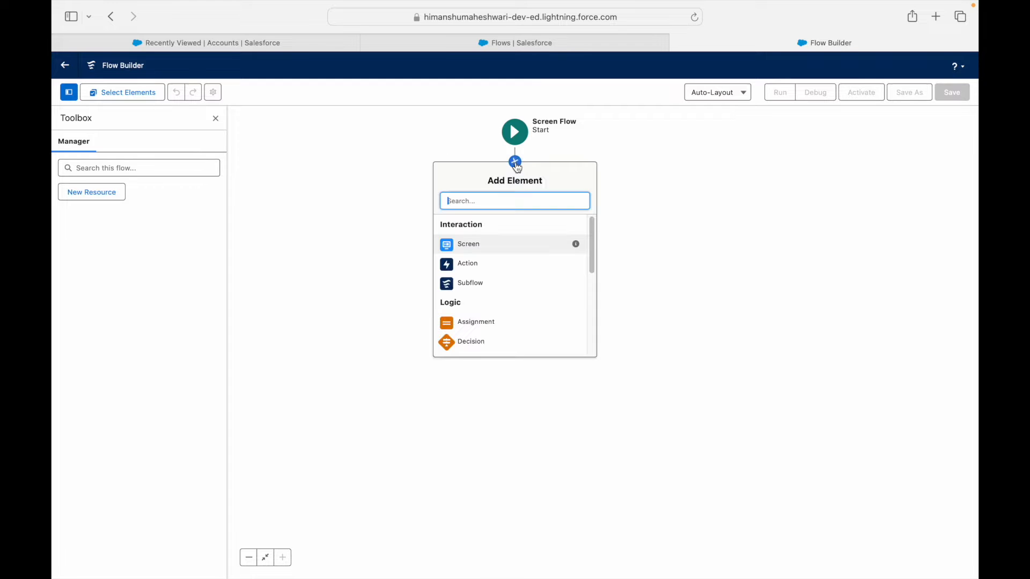
scroll(515, 303, "down", 8)
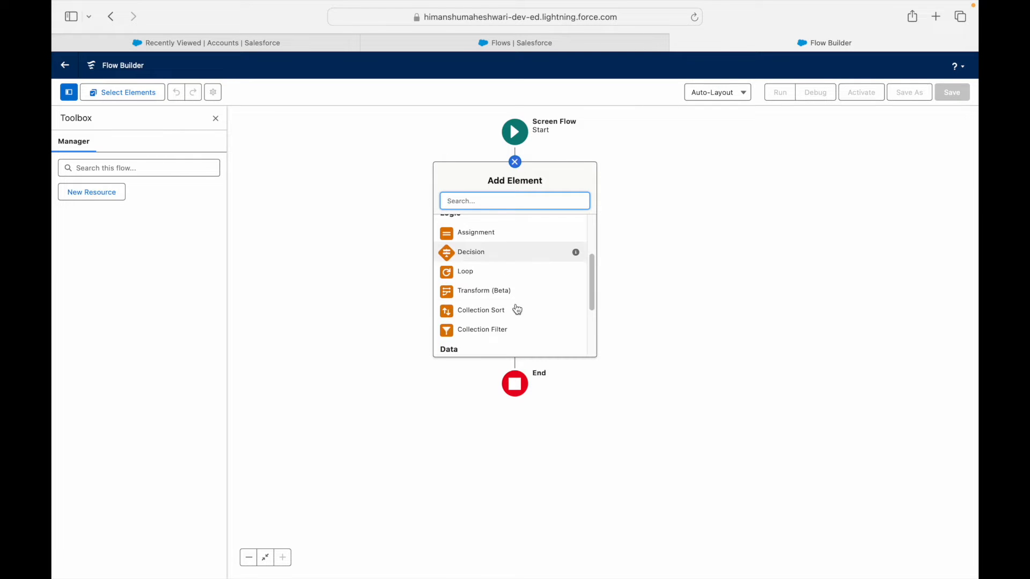
left_click(328, 296)
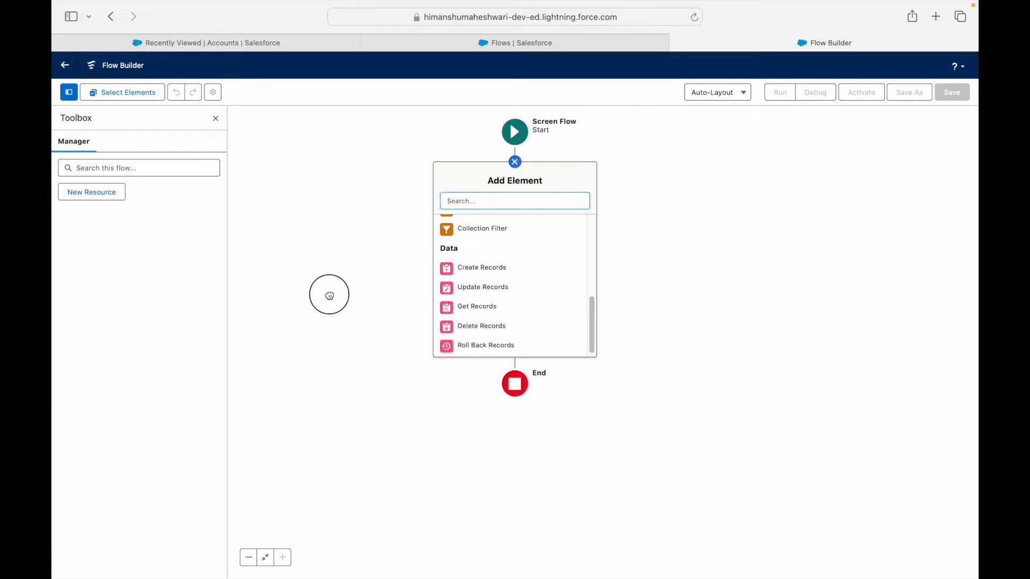
left_click(215, 118)
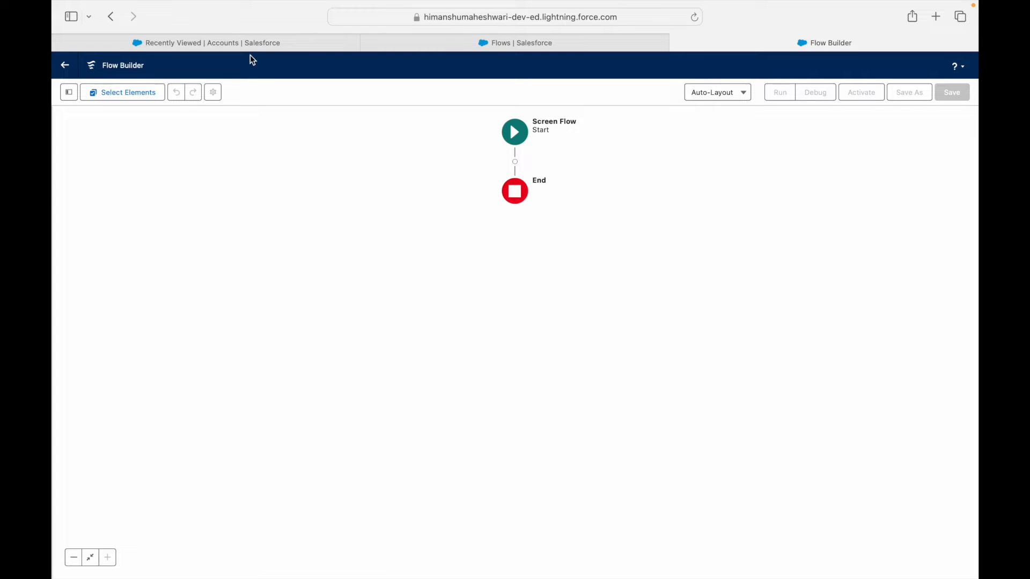
View the details of the "I am a Parent" account record, and return to the flow being built
left_click(250, 37)
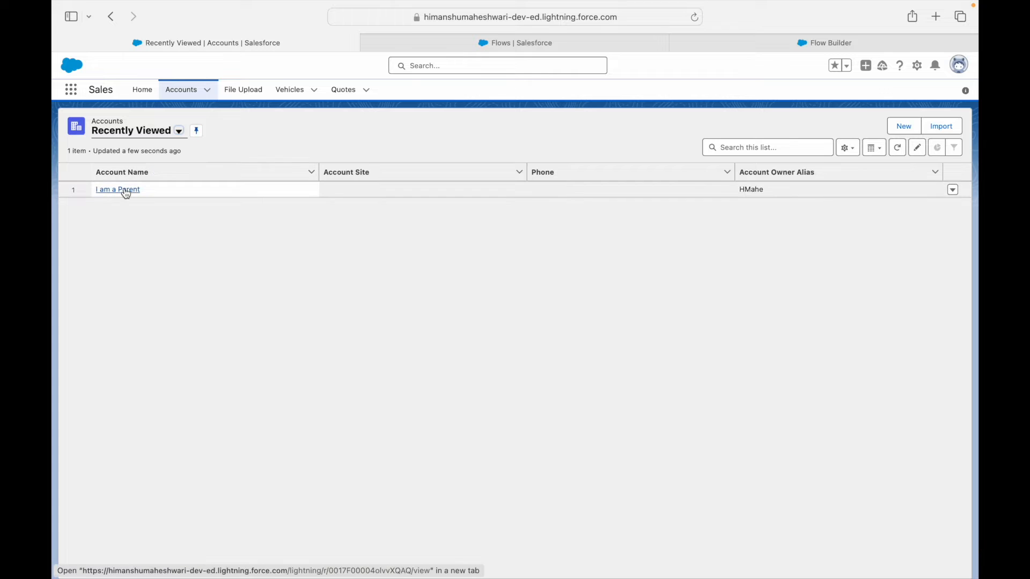
left_click(124, 191)
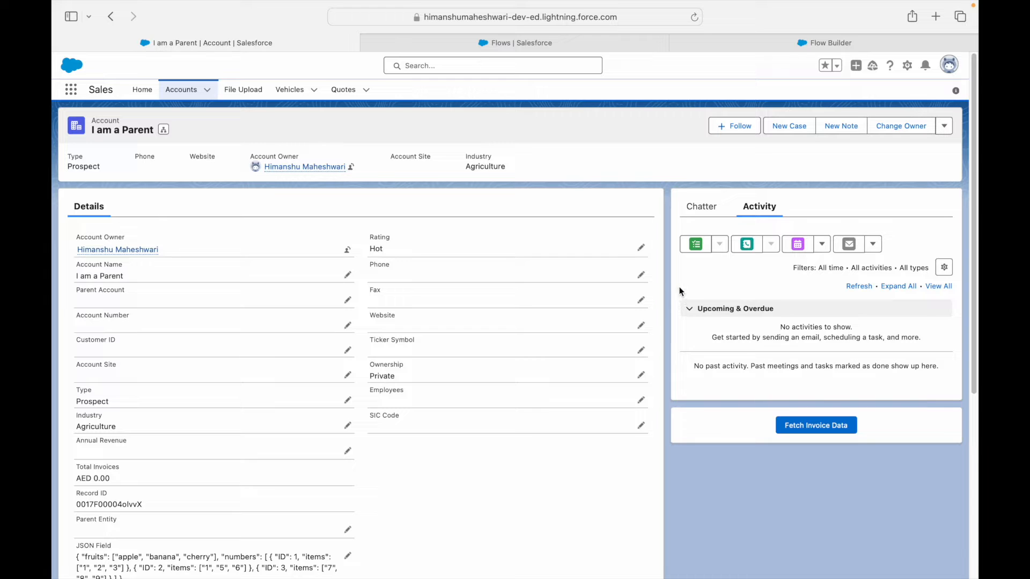
left_click(735, 49)
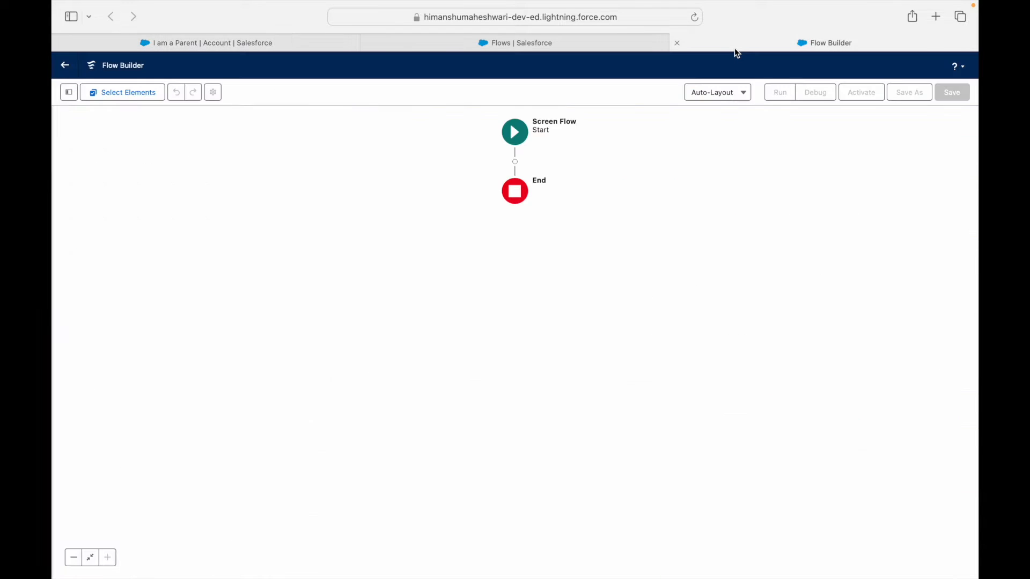
Add a Screen element between Start and End, and look through its Input, Display and Custom components
left_click(516, 163)
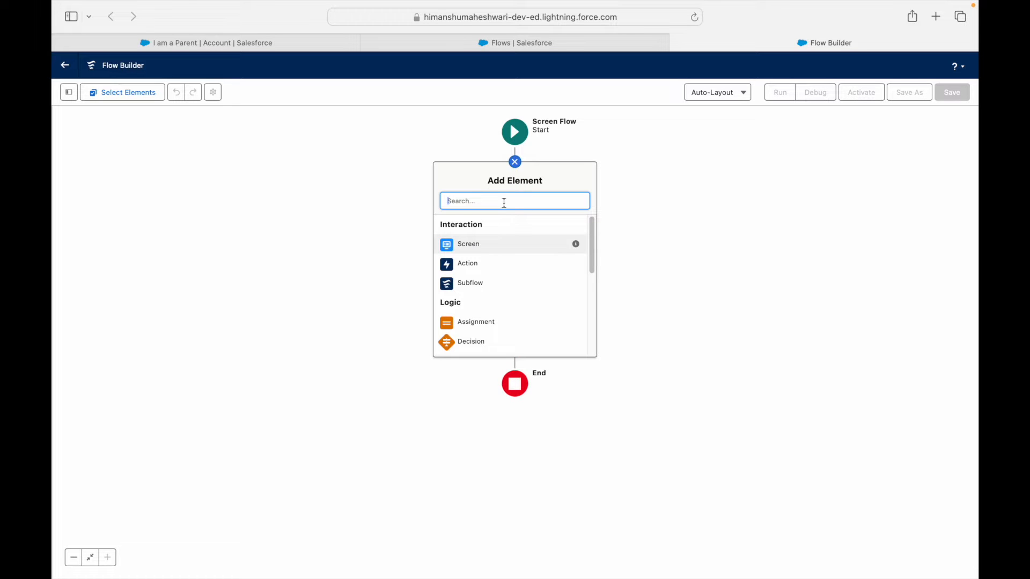
type("Scree")
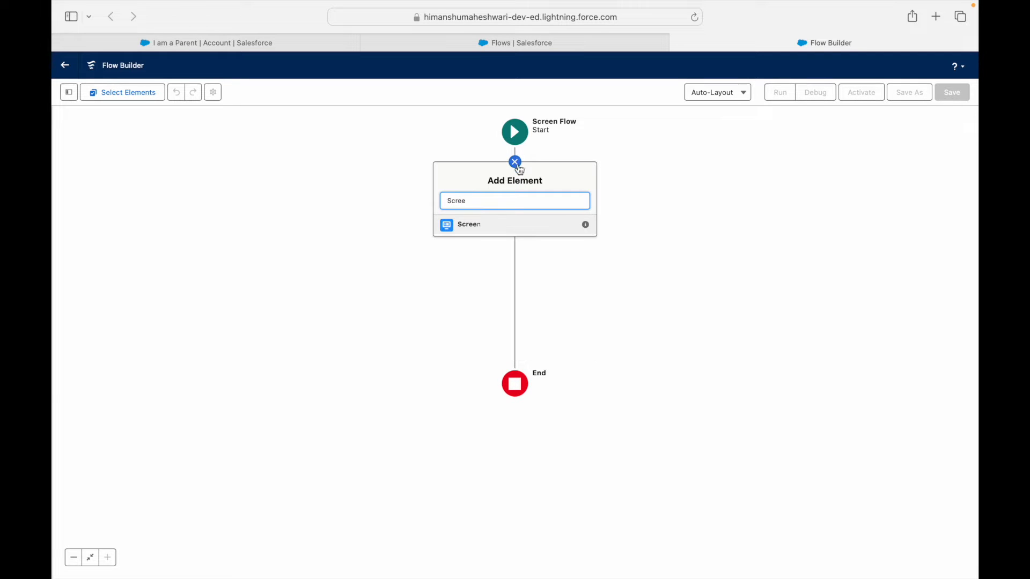
left_click(481, 234)
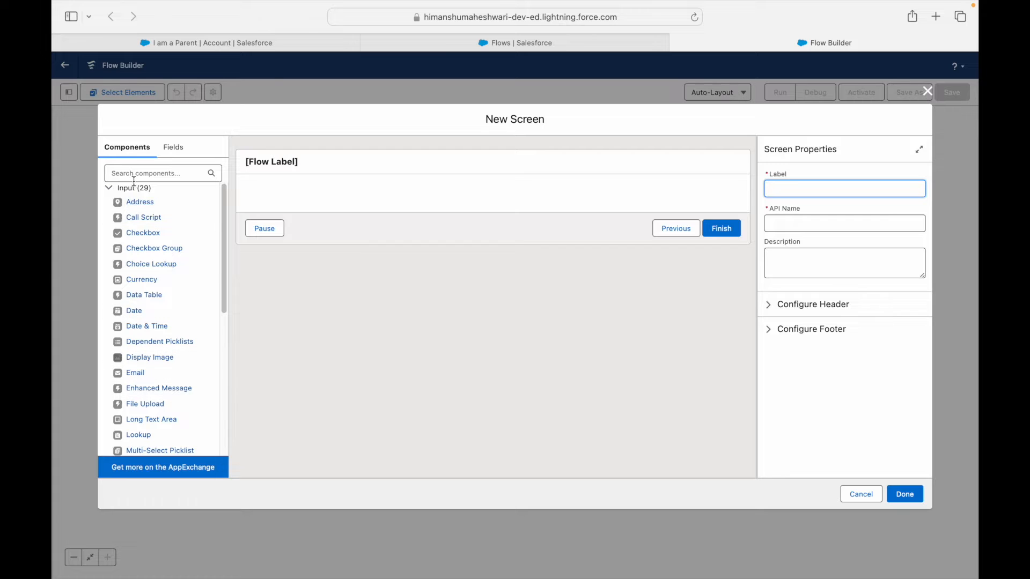
left_click(109, 193)
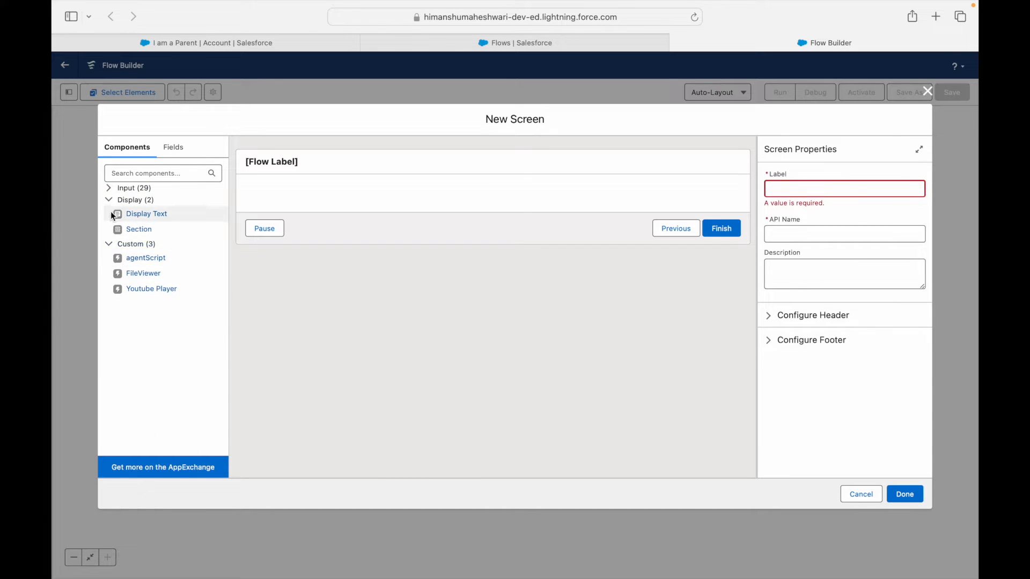
left_click(110, 188)
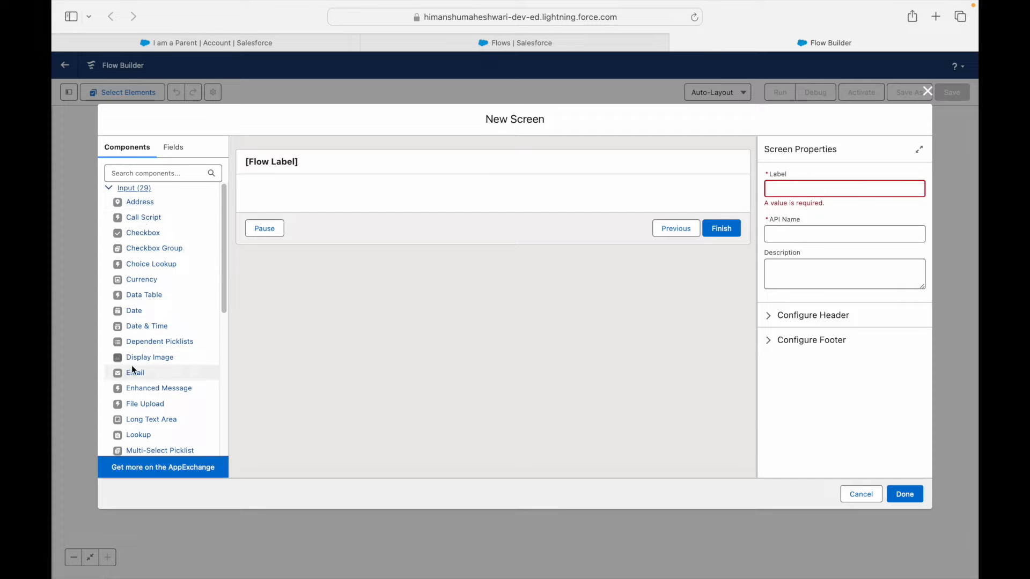
scroll(134, 365, "down", 10)
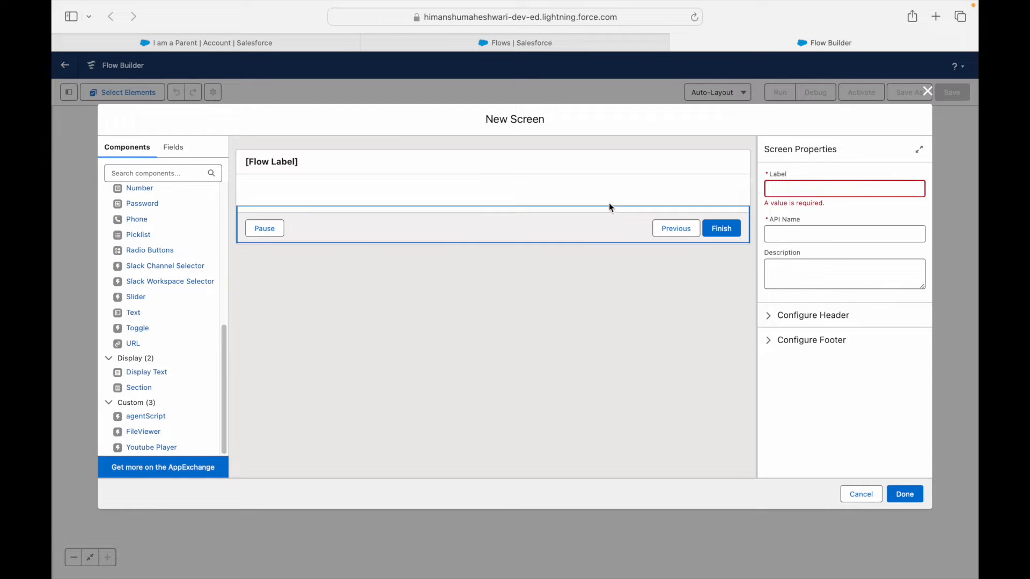
Label the new screen "Display Account Information"
left_click(779, 190)
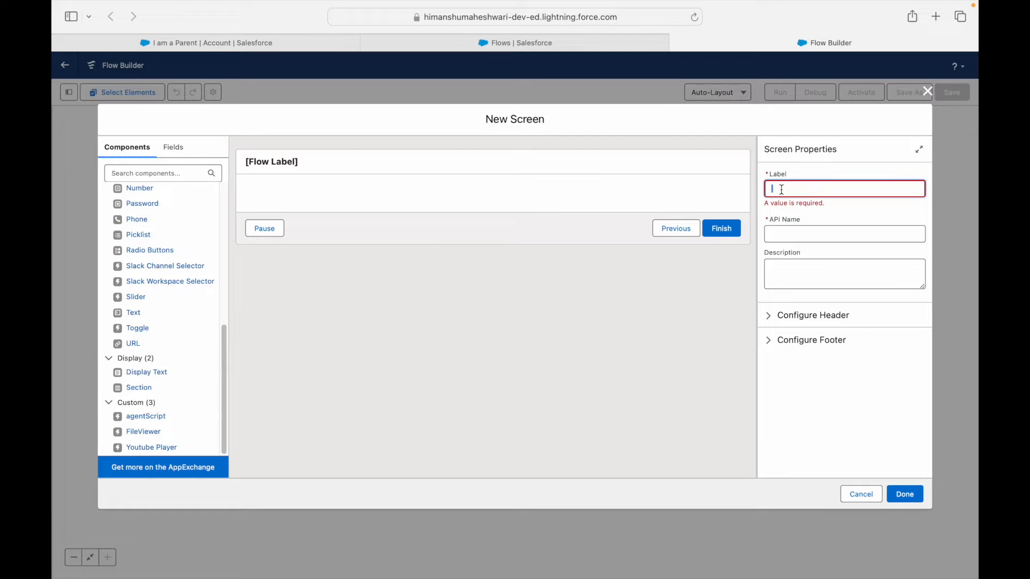
type("Account Information")
key("super+a")
key("Left")
type("Display")
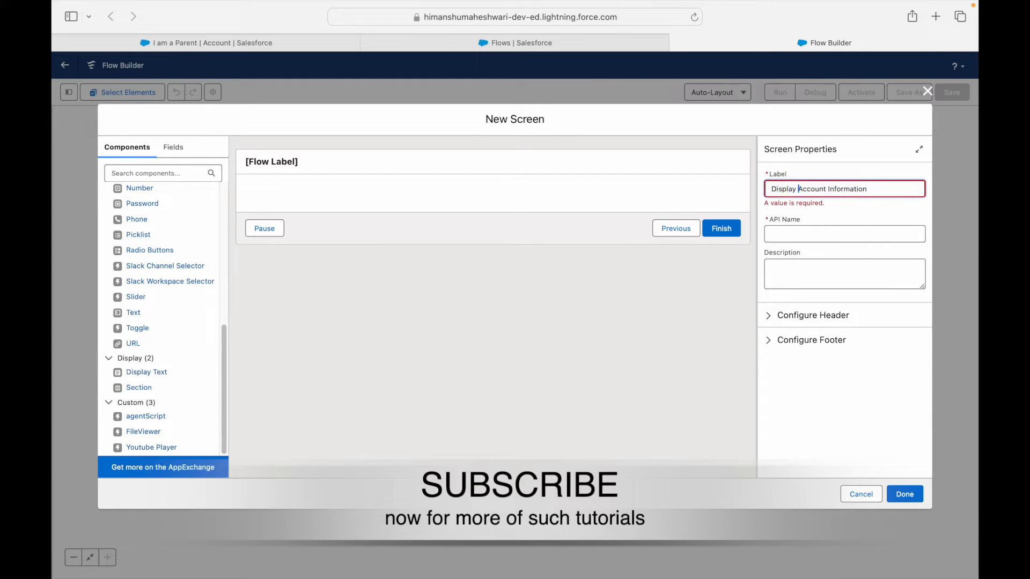
left_click(858, 215)
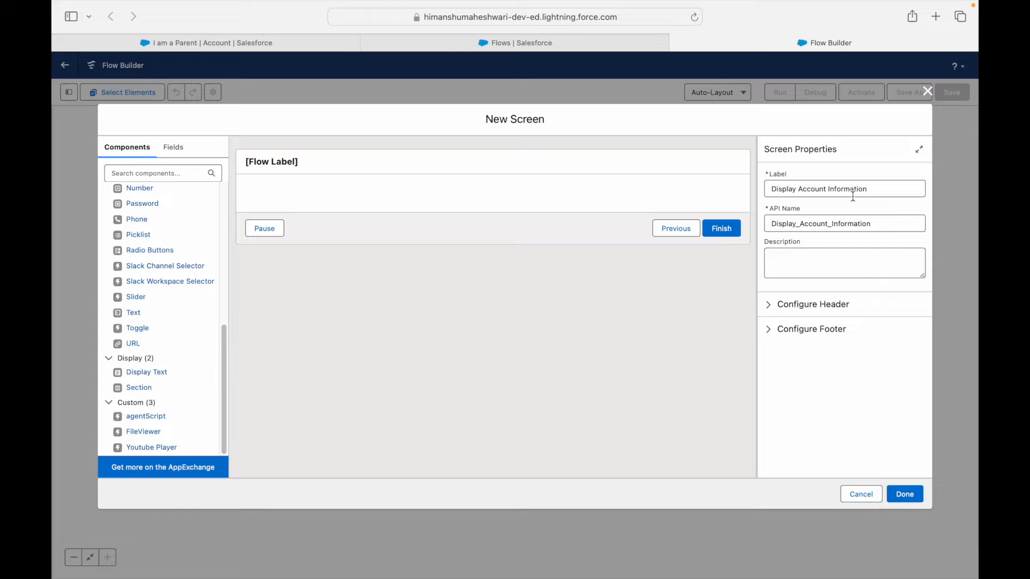
left_click(866, 190)
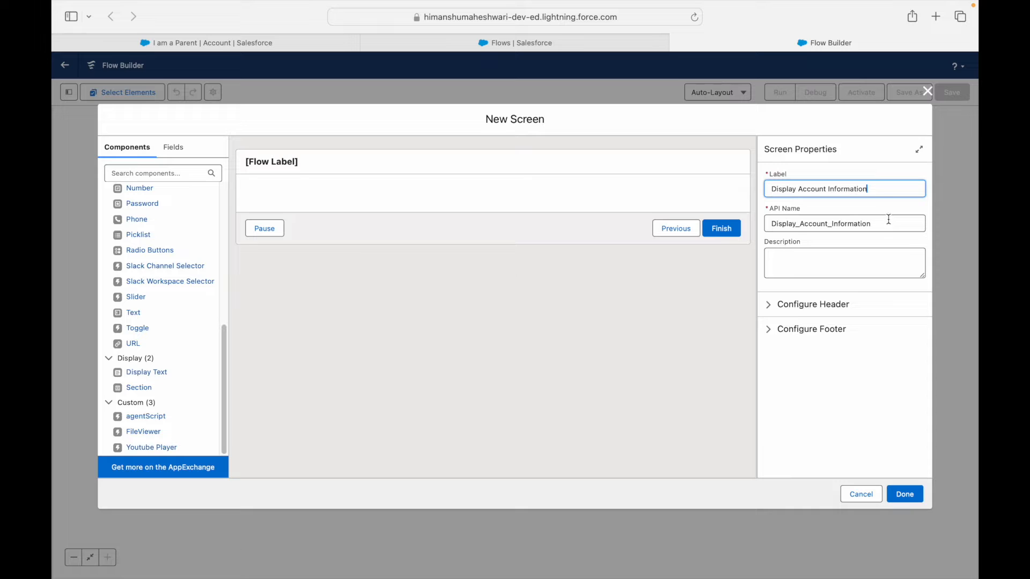
left_click(850, 172)
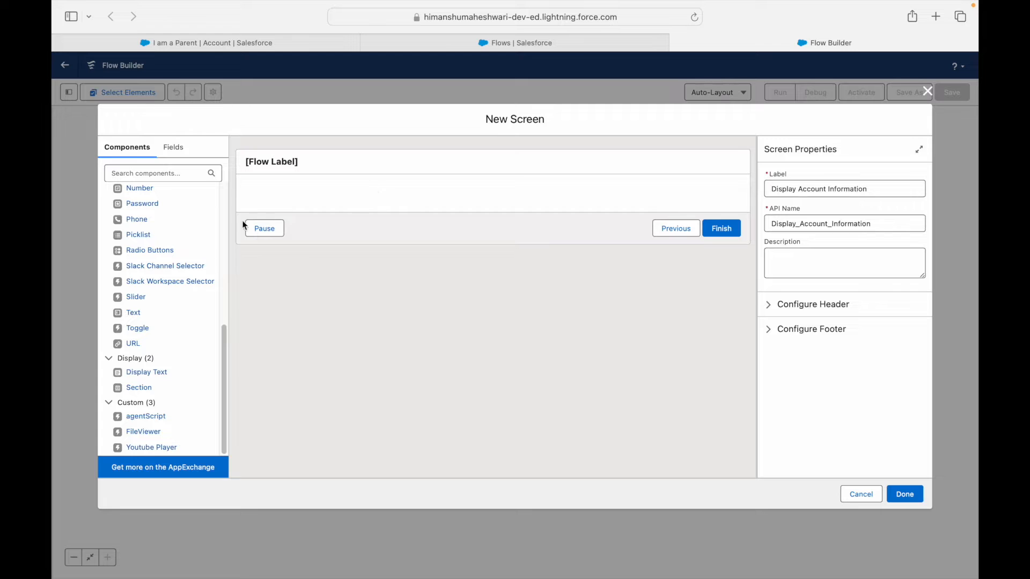
Configure the screen so that its header is not shown
left_click_drag(146, 372, 150, 337)
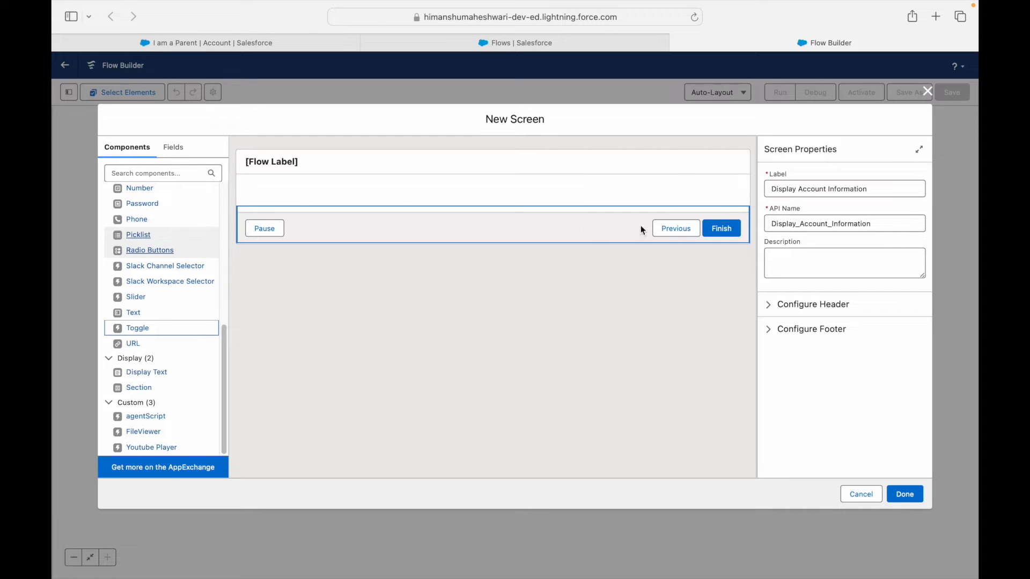
left_click(334, 165)
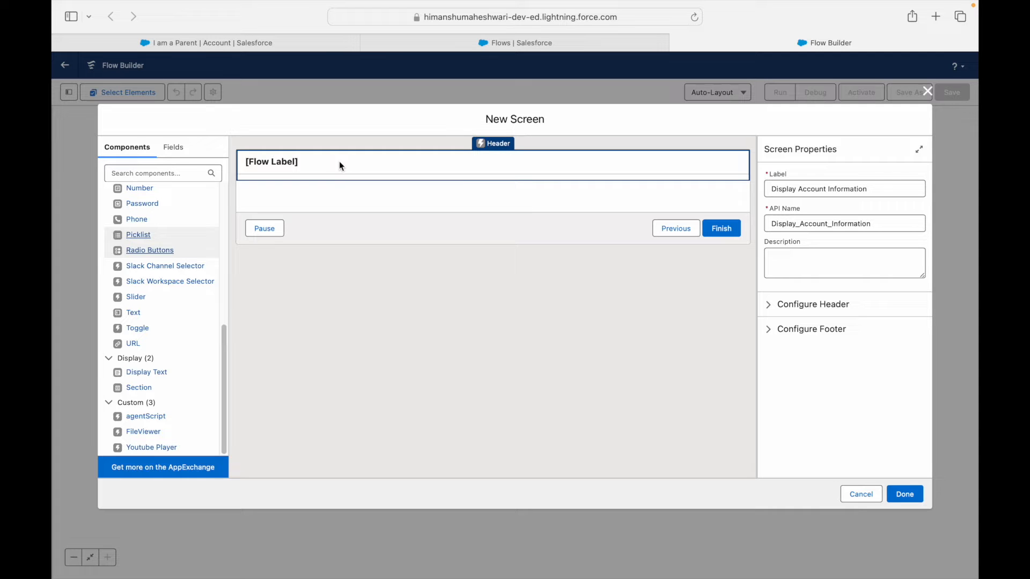
left_click(771, 305)
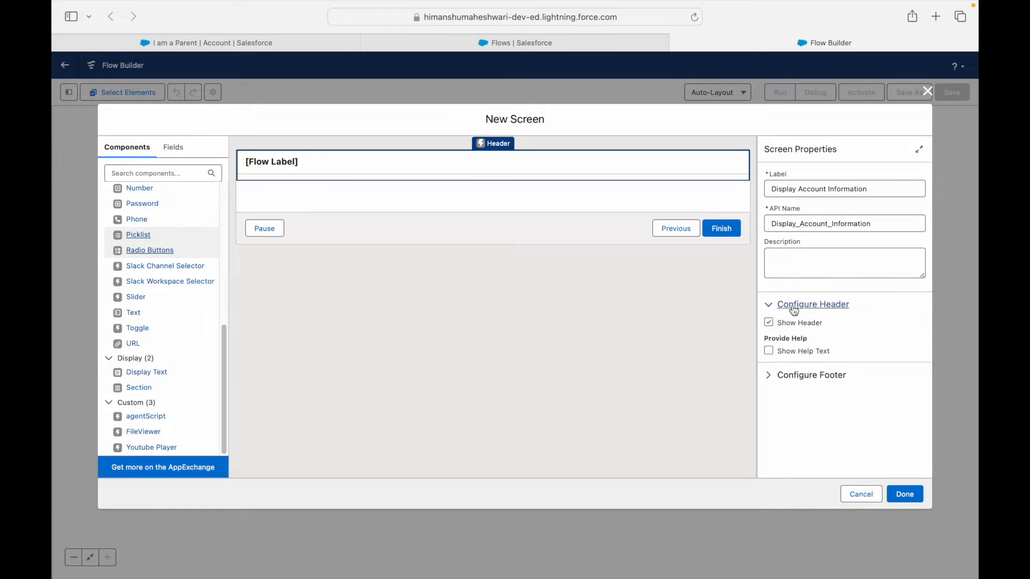
left_click(768, 323)
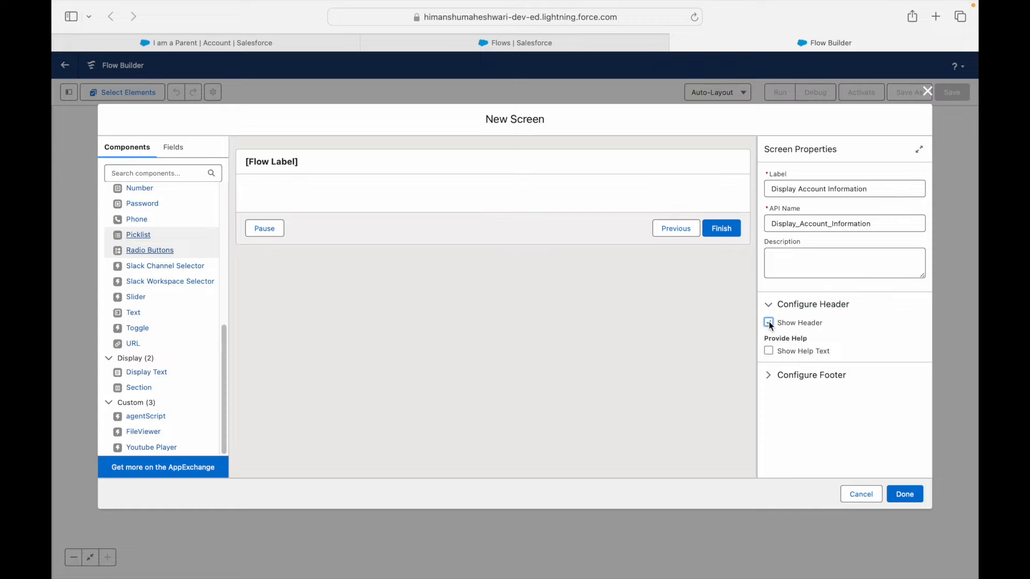
left_click(768, 322)
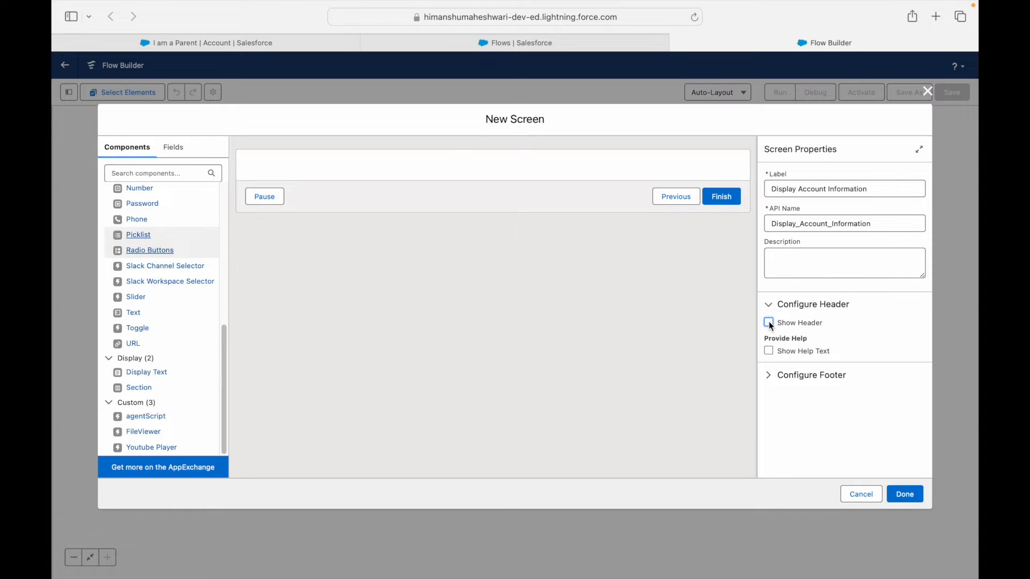
left_click(769, 323)
left_click(769, 323)
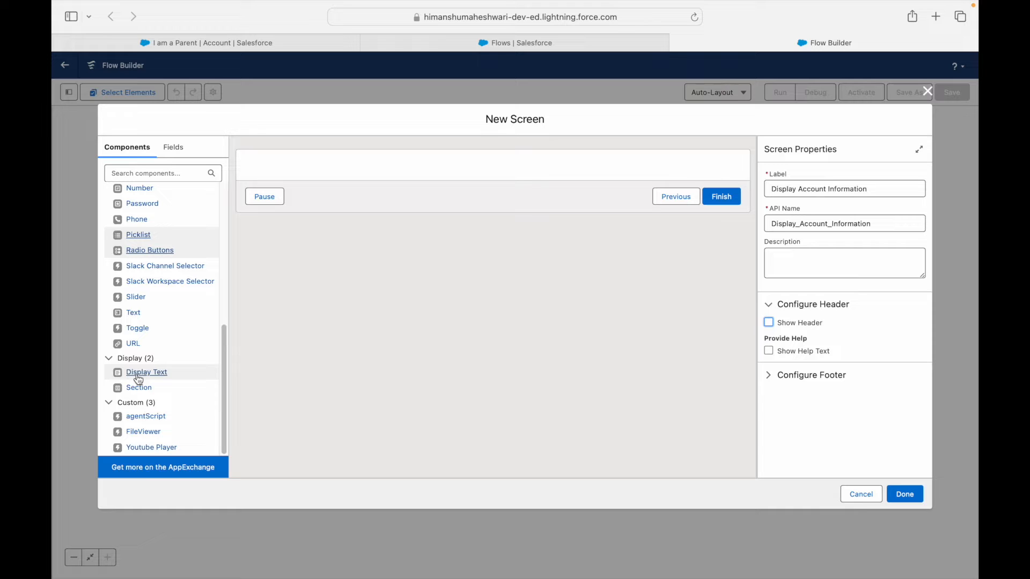
Add a Display Text component to the screen and give it the API name Account_Heading
left_click_drag(139, 379, 419, 164)
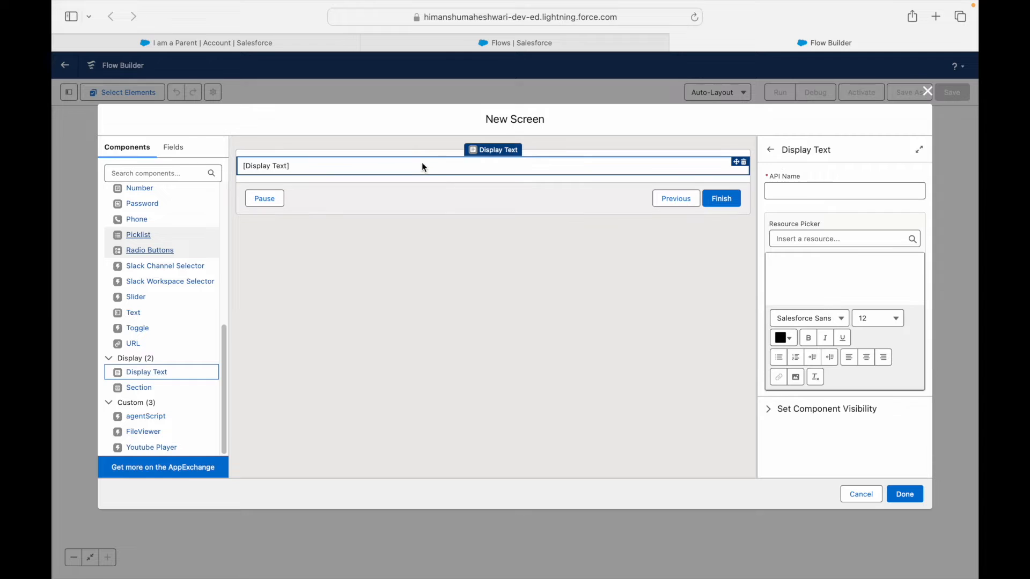
left_click(781, 194)
type("AccountH")
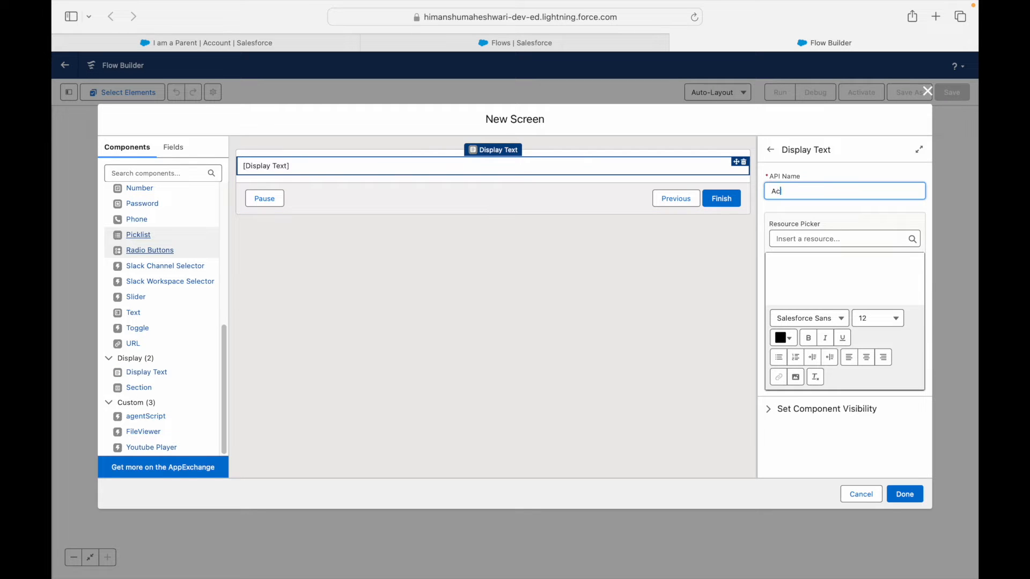
key("BackSpace")
type("_Heading")
key("Left")
key("Left")
key("Left")
key("Left")
key("Left")
key("Left")
key("Left")
key("BackSpace")
key("BackSpace")
type("_")
Enter "Here's your key account information" as the content of the Account_Heading display text
left_click(815, 277)
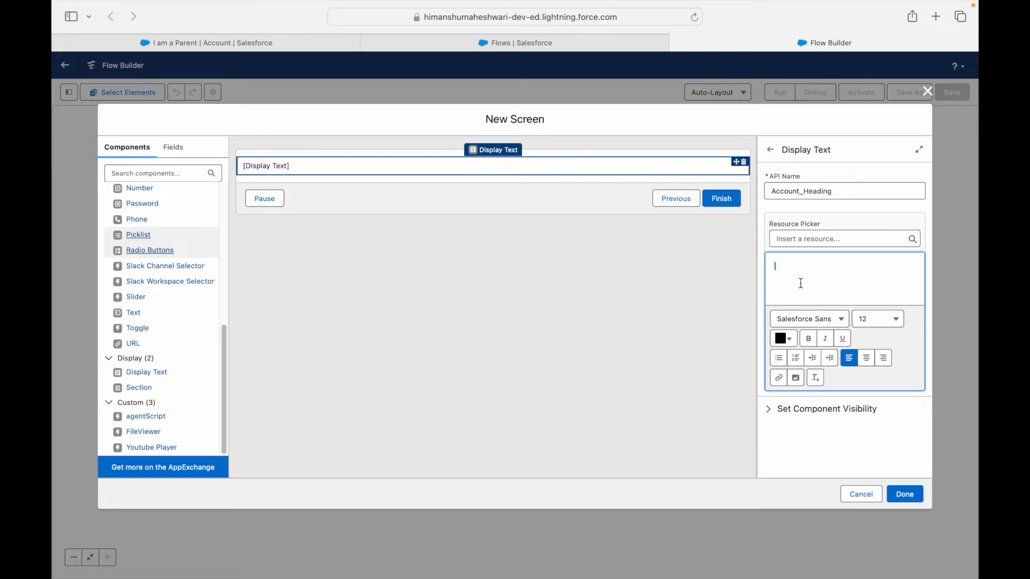
type("Hello World")
left_click_drag(815, 266, 805, 252)
key("BackSpace")
type("Here's your key account information")
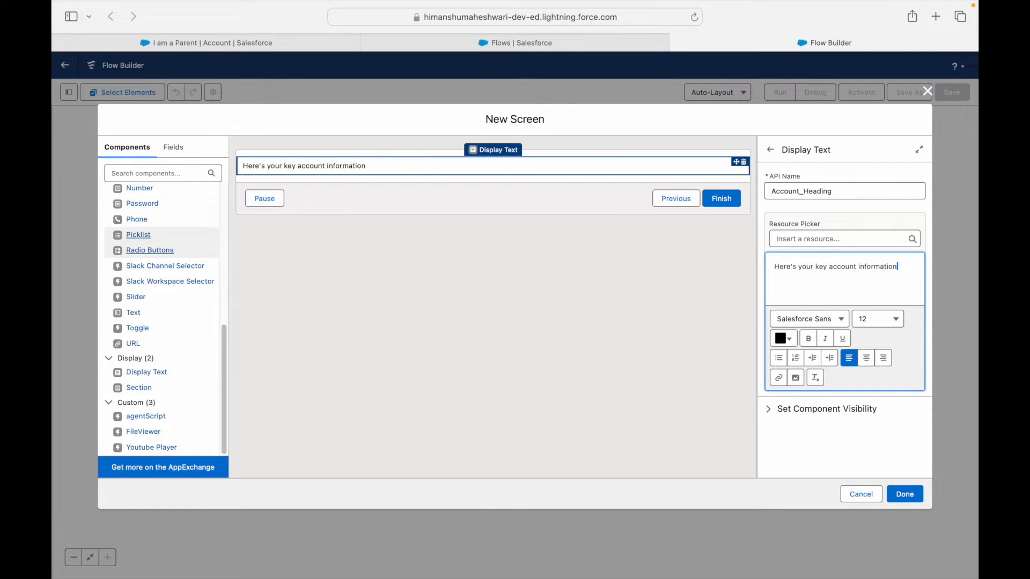
Format the heading text as centred, size 20 and bold
key("super+a")
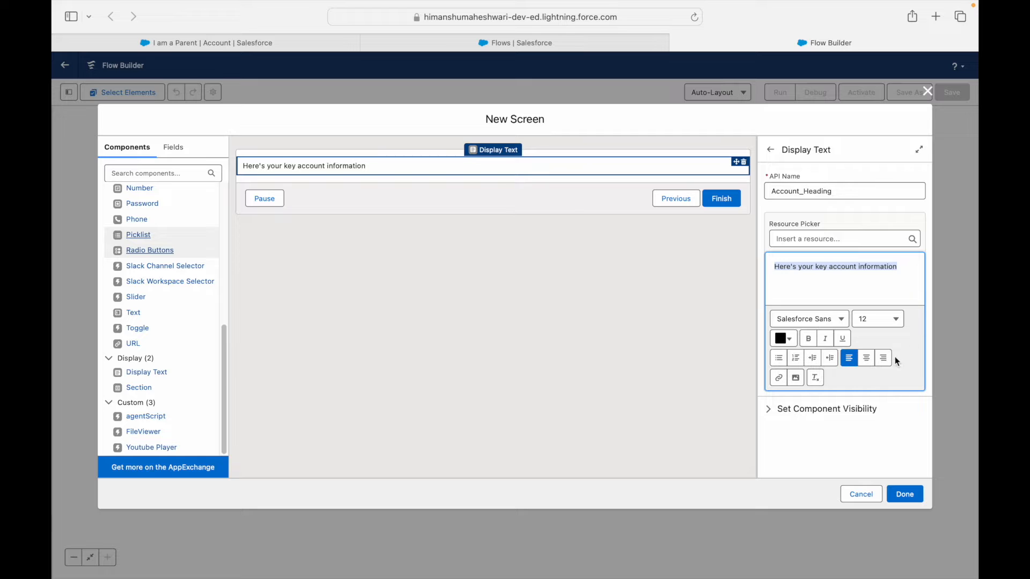
left_click(865, 358)
left_click(873, 322)
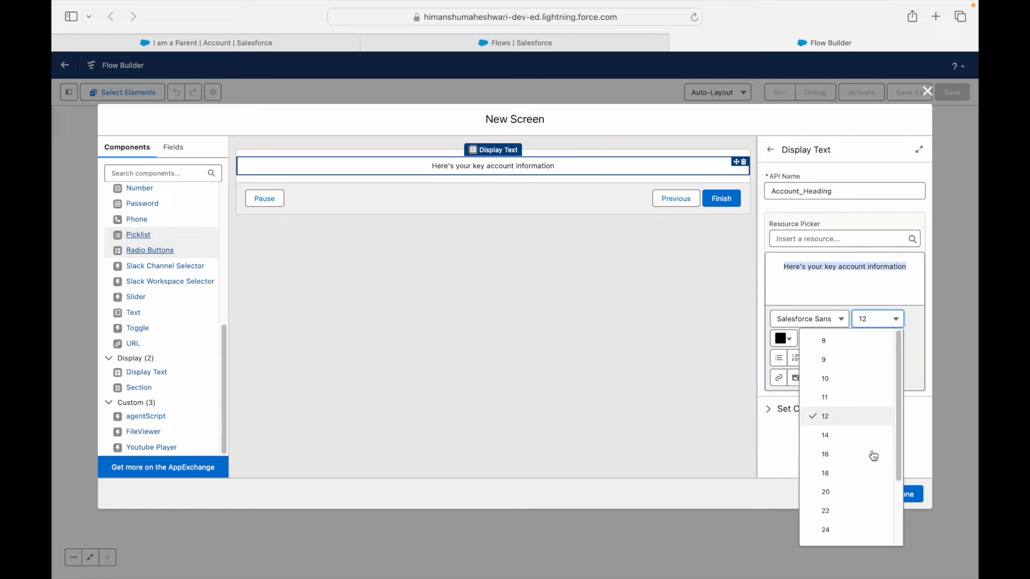
left_click(856, 491)
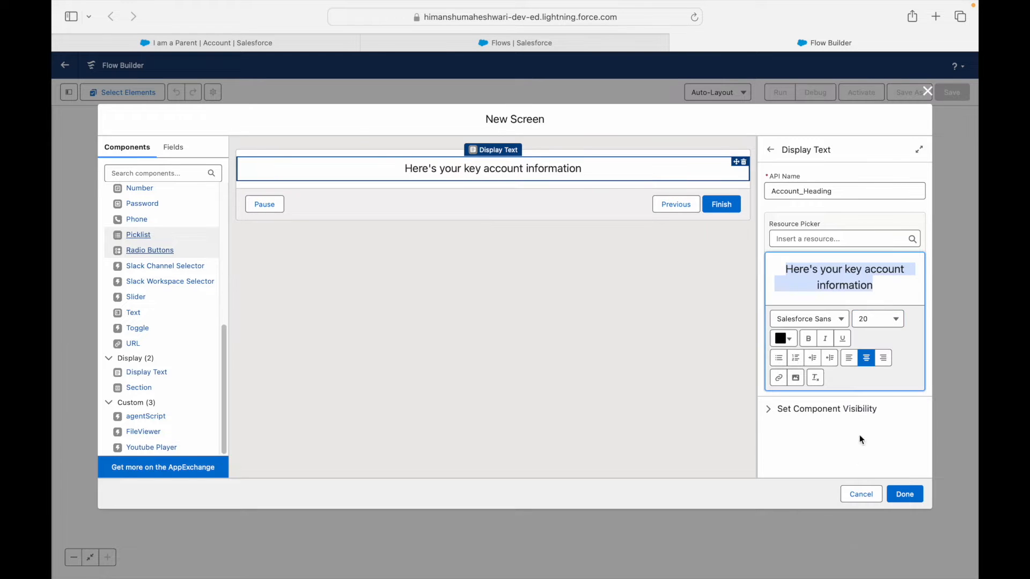
left_click(808, 340)
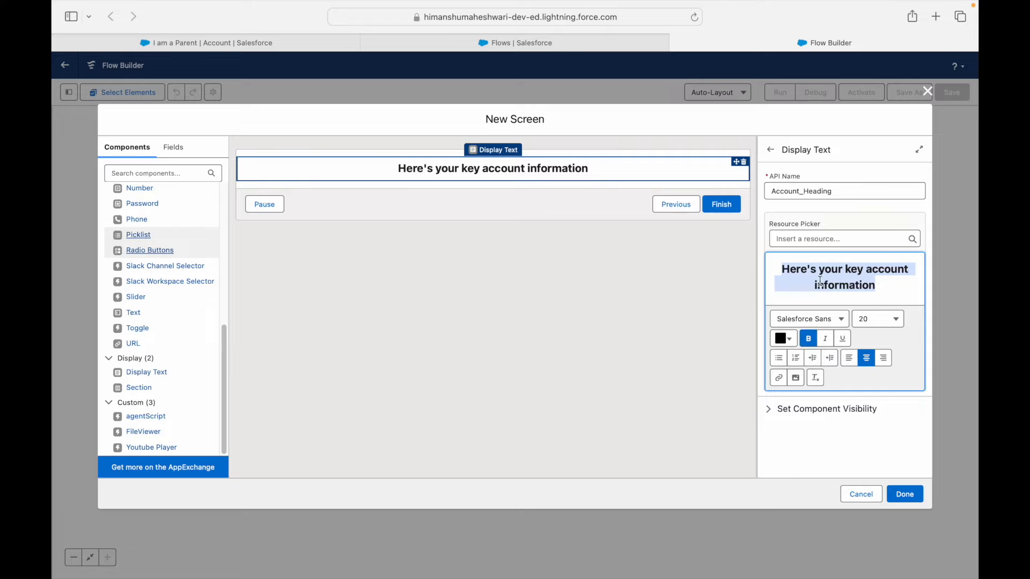
Set the font of the whole heading text to Times New Roman
left_click(876, 284)
left_click(787, 339)
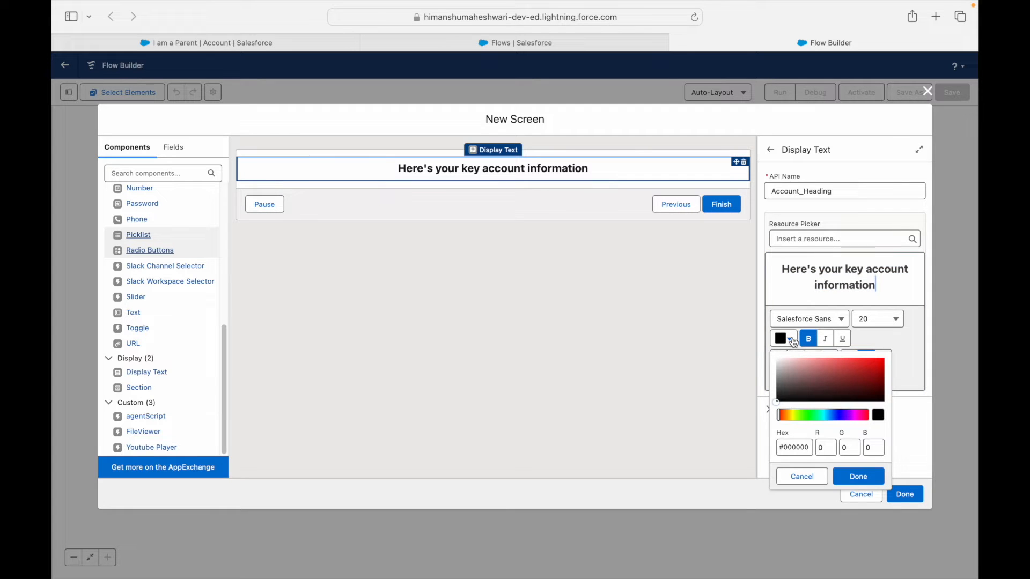
left_click(795, 320)
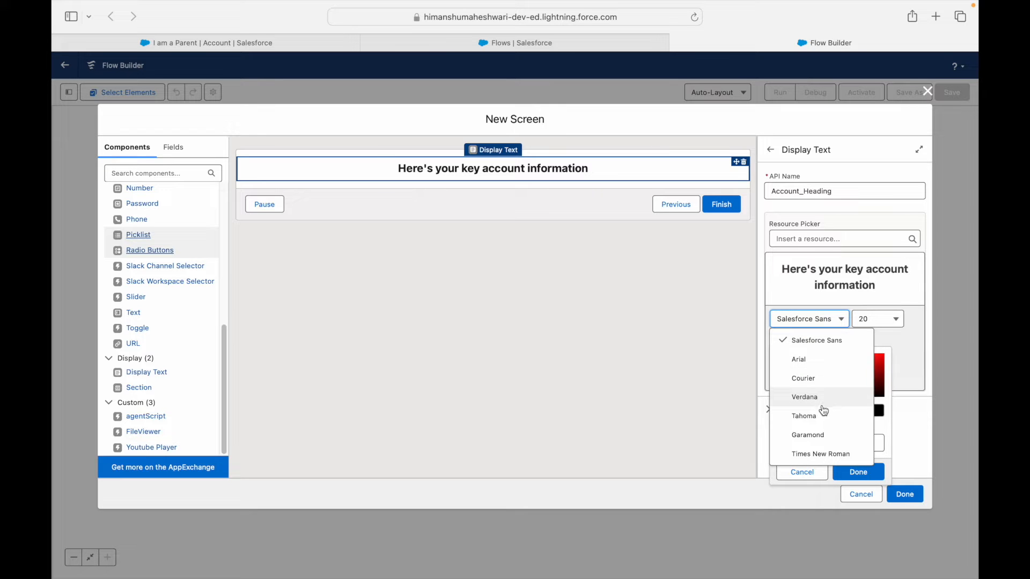
left_click(810, 453)
key("super+a")
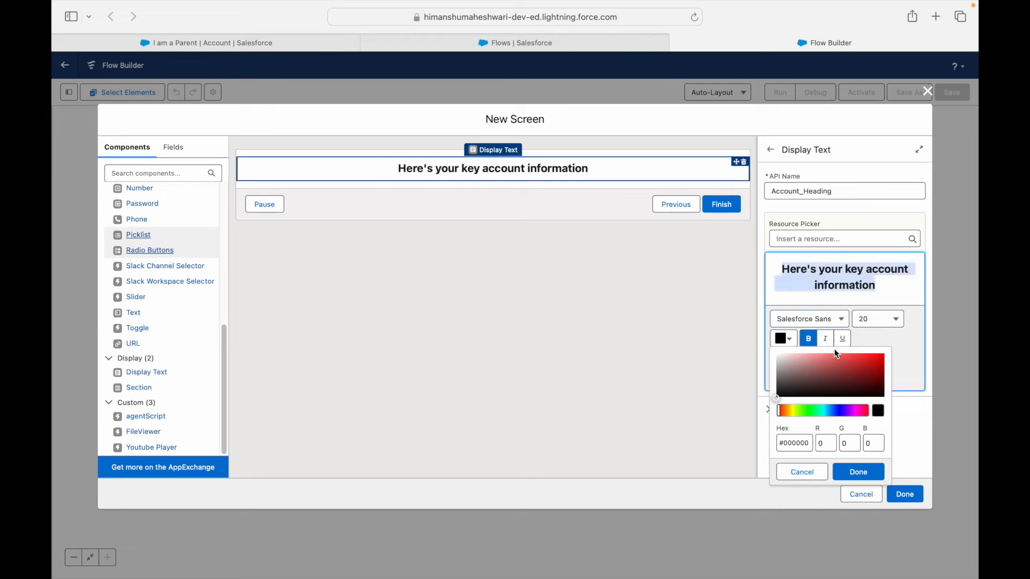
left_click(814, 317)
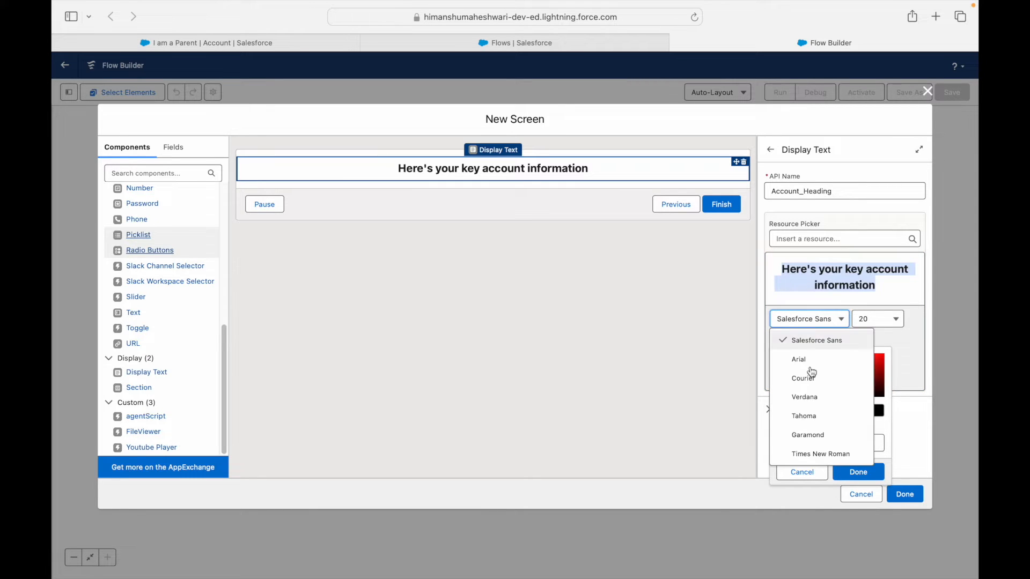
left_click(811, 453)
left_click(907, 294)
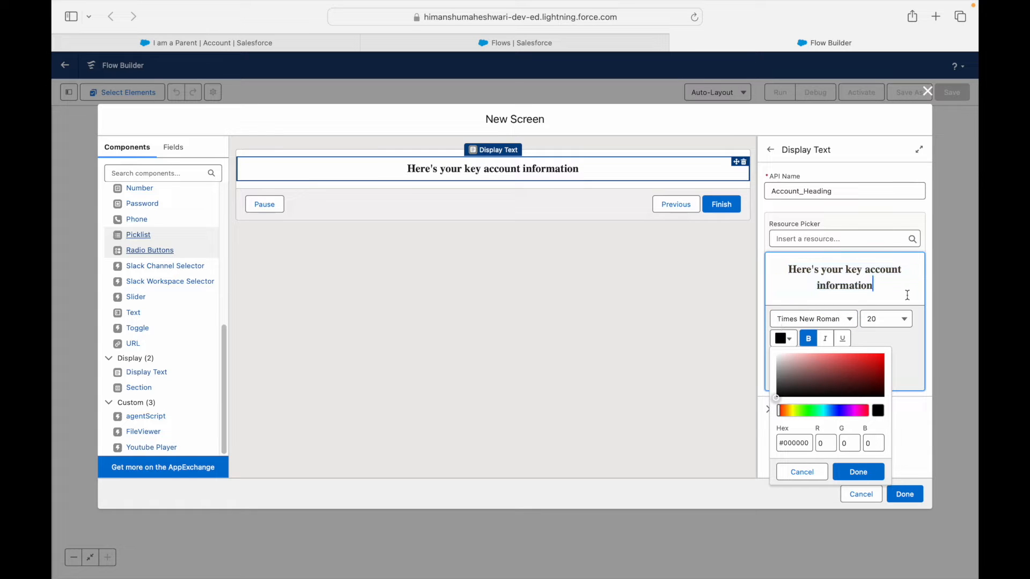
left_click(869, 471)
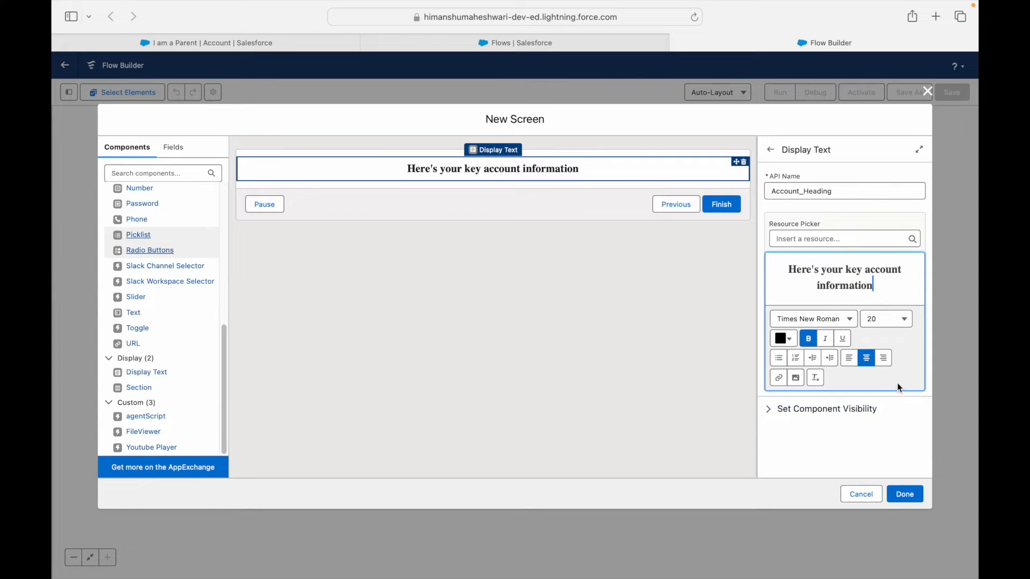
left_click(127, 142)
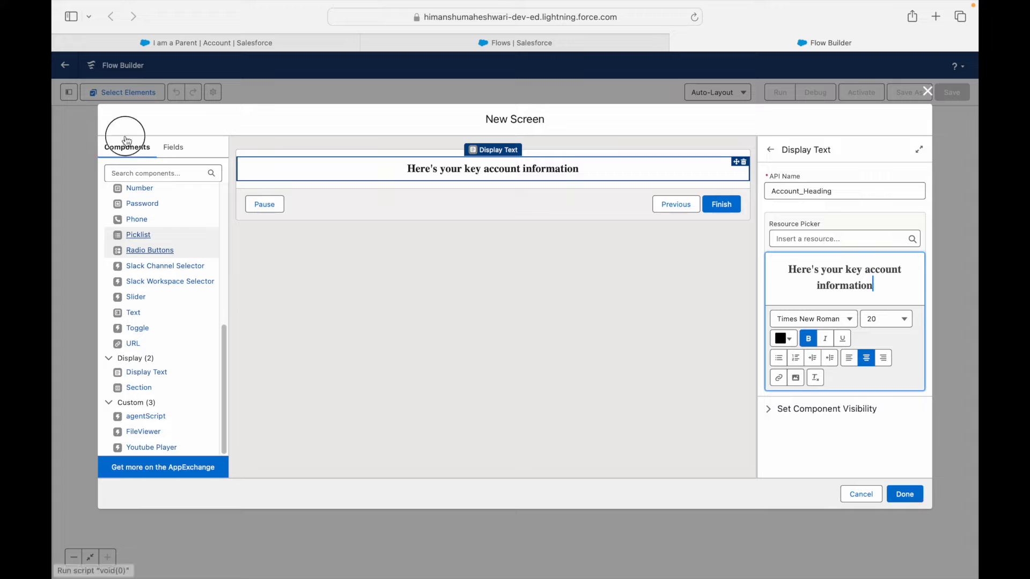
left_click(378, 289)
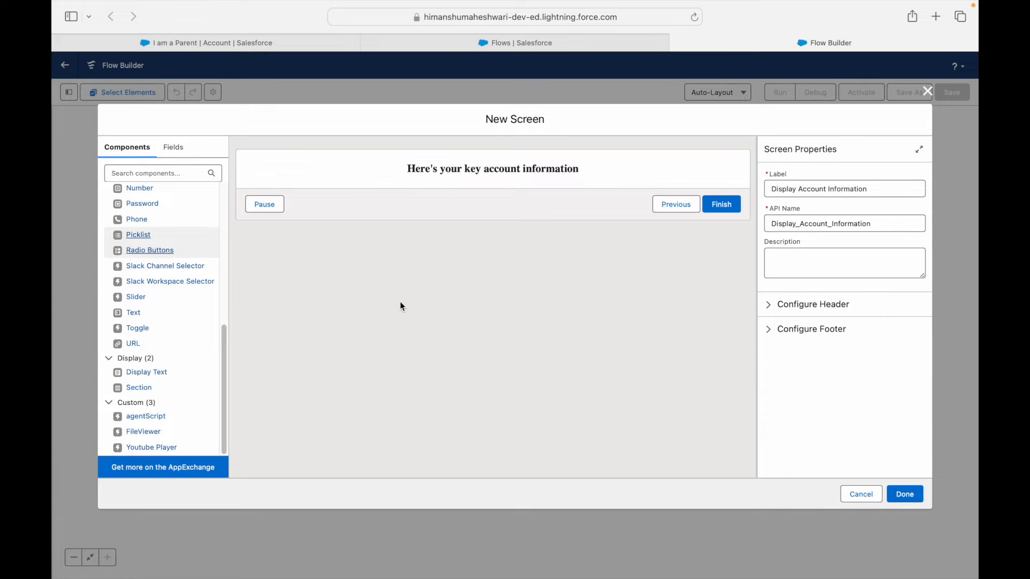
left_click(393, 181)
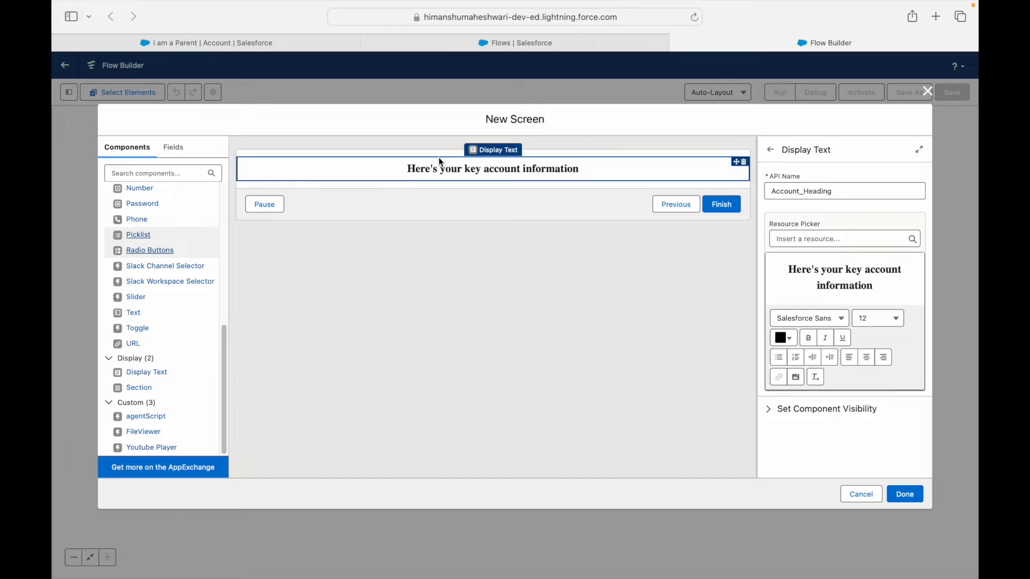
Configure the screen's footer to hide the Pause and Previous buttons
left_click(415, 207)
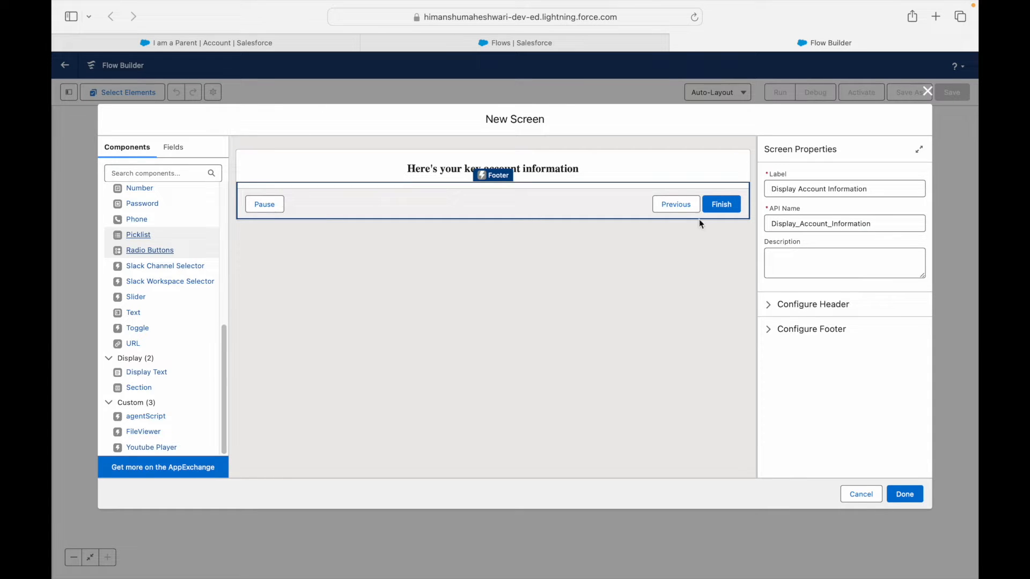
left_click(774, 332)
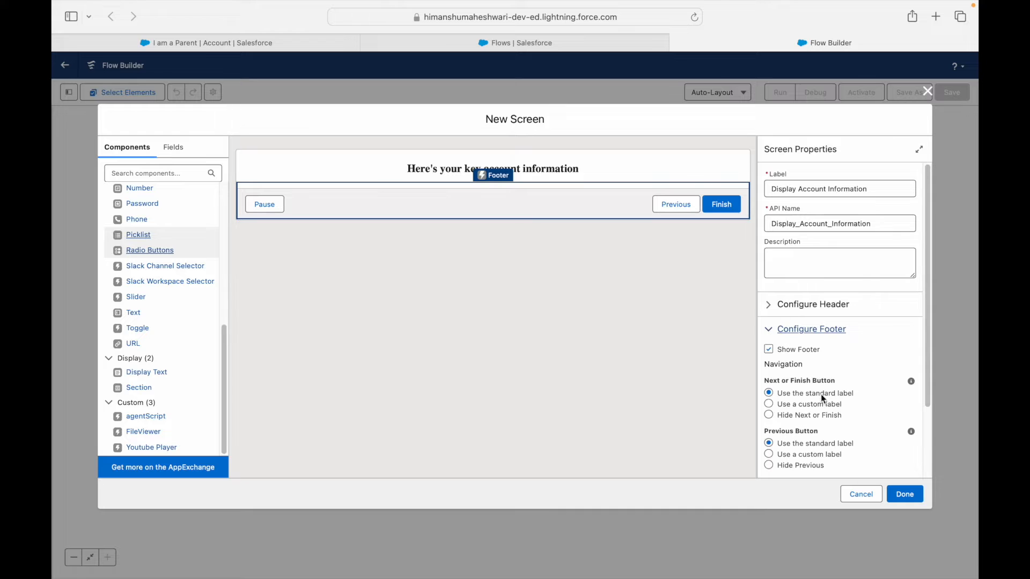
scroll(815, 429, "down", 3)
left_click(809, 443)
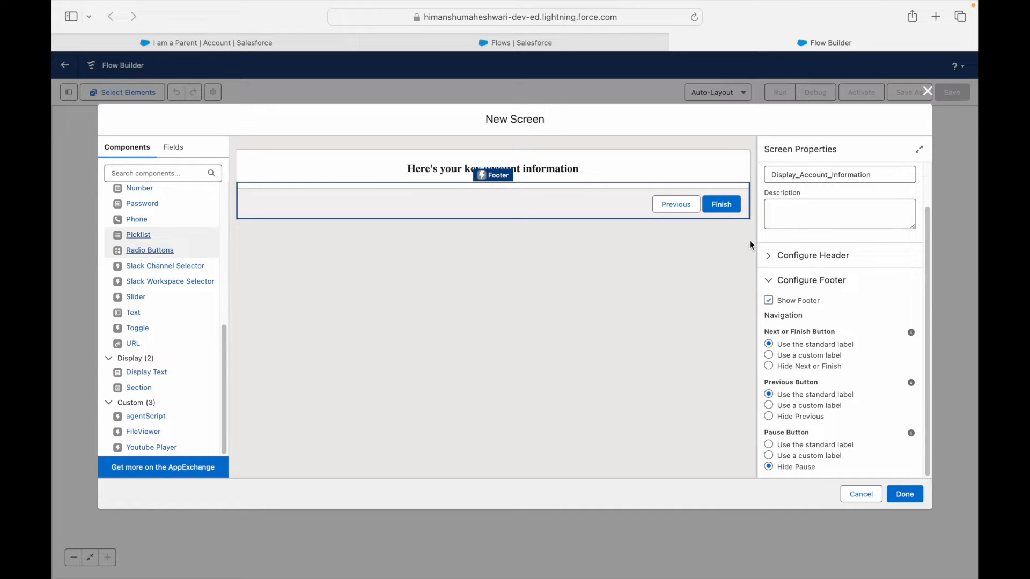
left_click(797, 417)
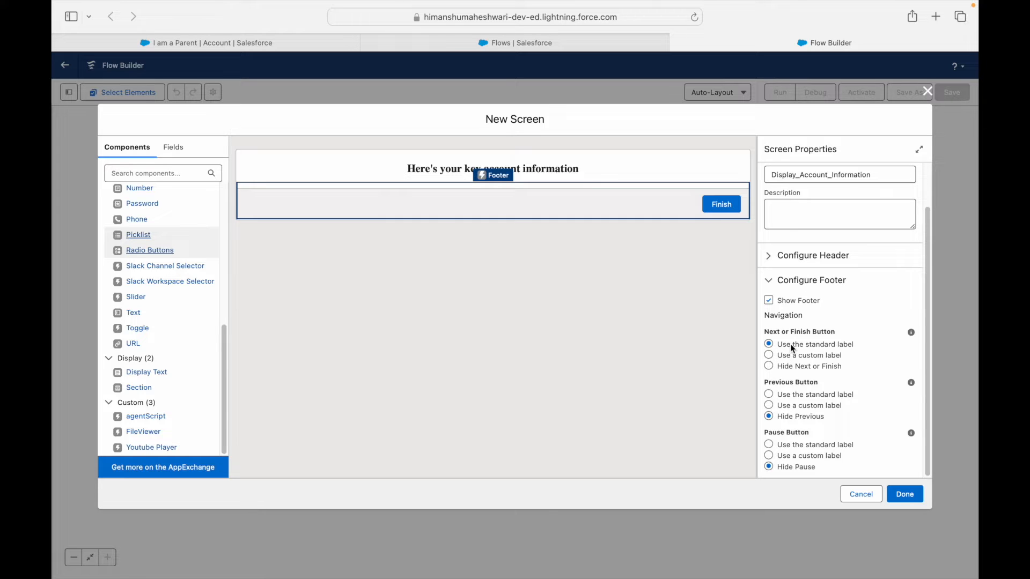
Give the footer's Next or Finish button the custom label "Great, thanks!"
left_click(802, 355)
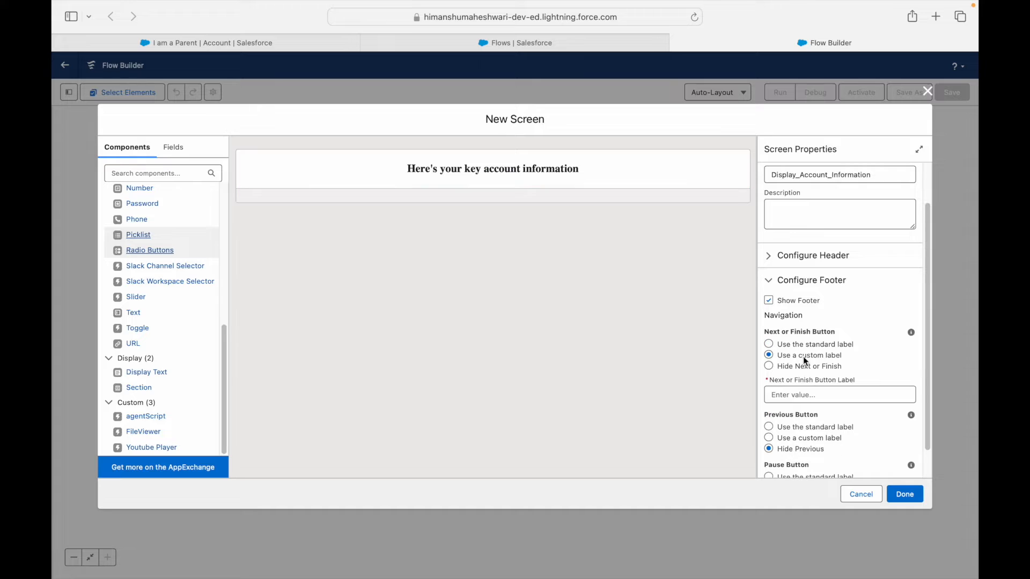
left_click(803, 392)
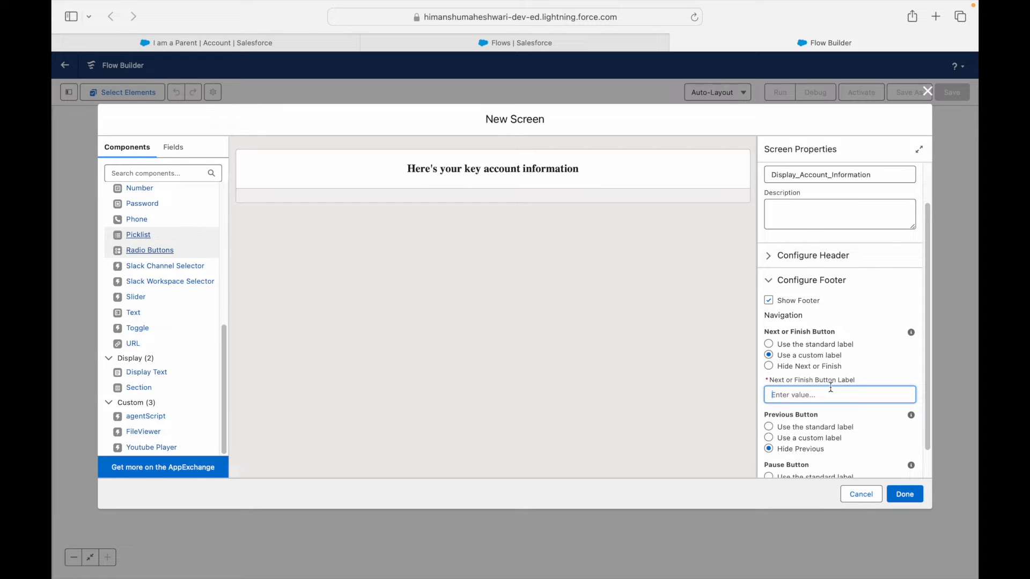
type("Great, thanks!")
left_click(674, 337)
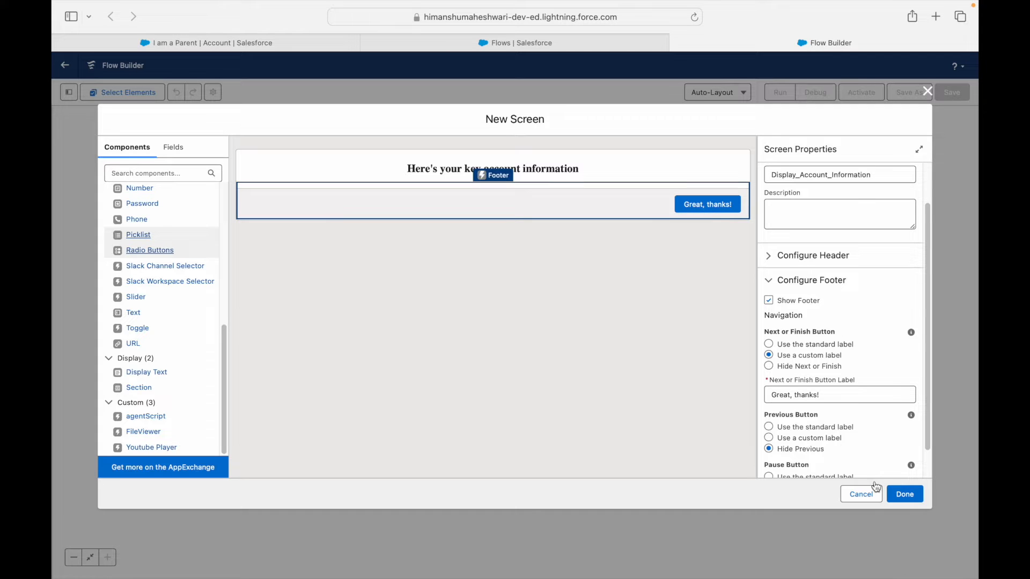
Hide the footer's Next or Finish button and complete the new screen element
left_click(820, 366)
left_click(904, 494)
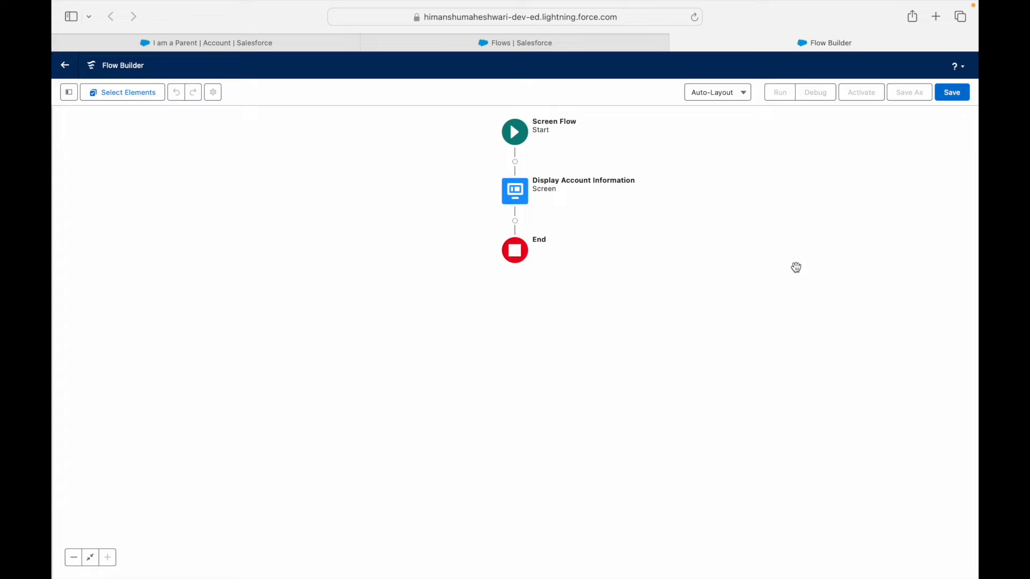
Start saving the flow with the label "Use Case 1 - Screen Flow - Display Account Information"
left_click(952, 93)
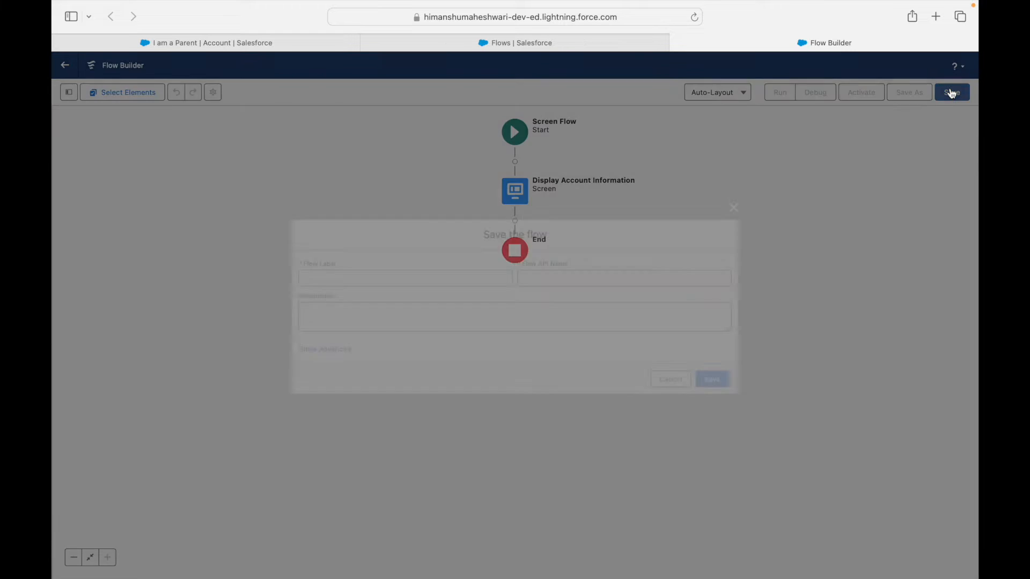
left_click(405, 279)
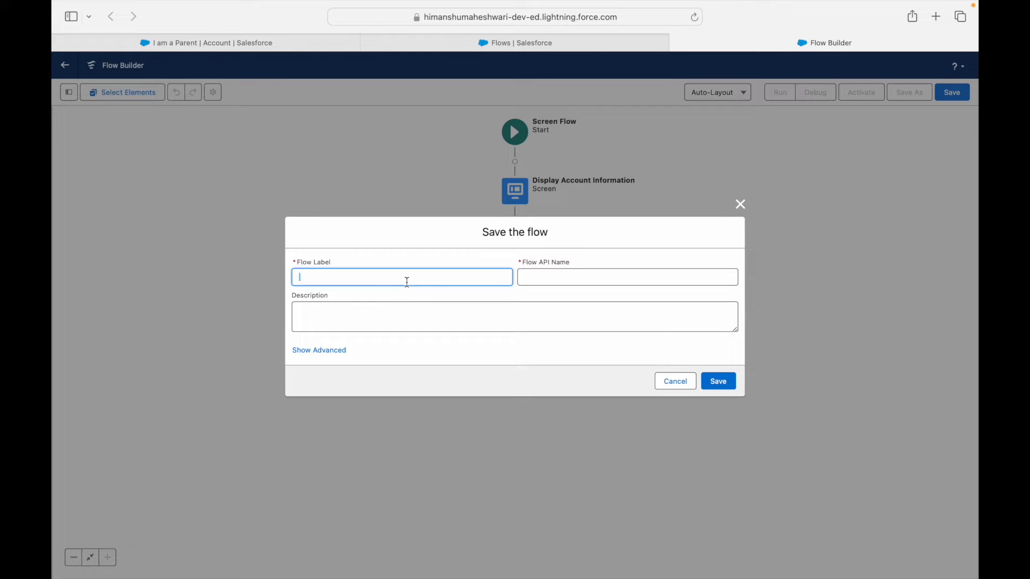
type("Use Case 1 - Scree")
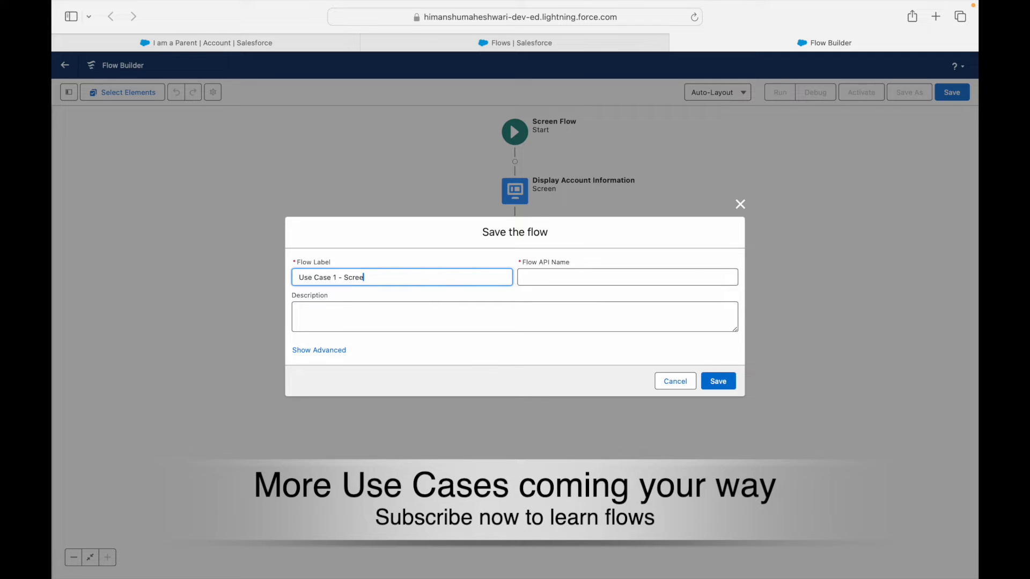
type("n Flow - Display Account Informartion")
key("Tab")
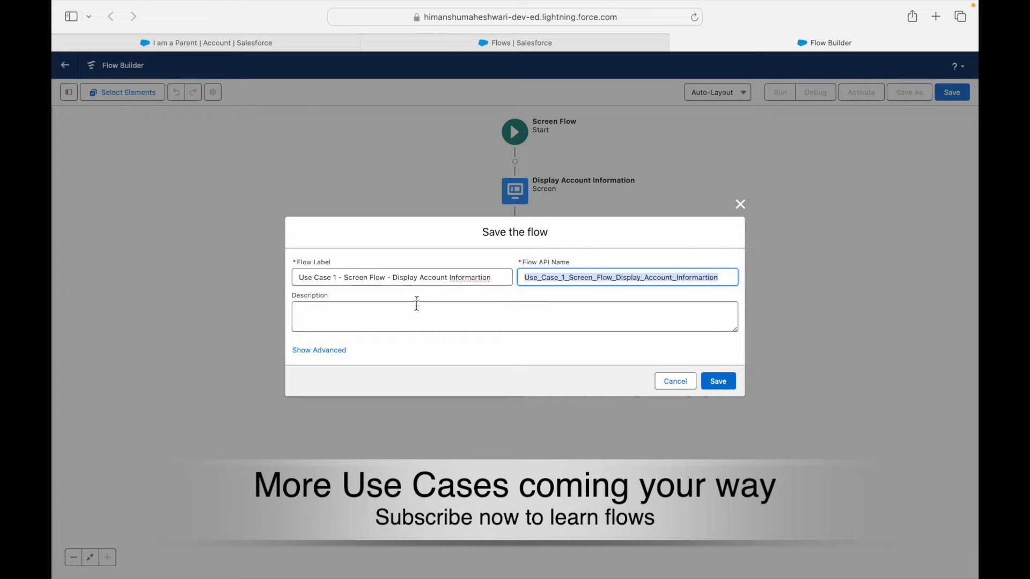
left_click(488, 277)
key("BackSpace")
key("Tab")
Correct the flow API name to Use_Case_1_Screen_Flow_Display_Account_Information and try to save the flow
left_click(719, 277)
key("BackSpace")
key("Tab")
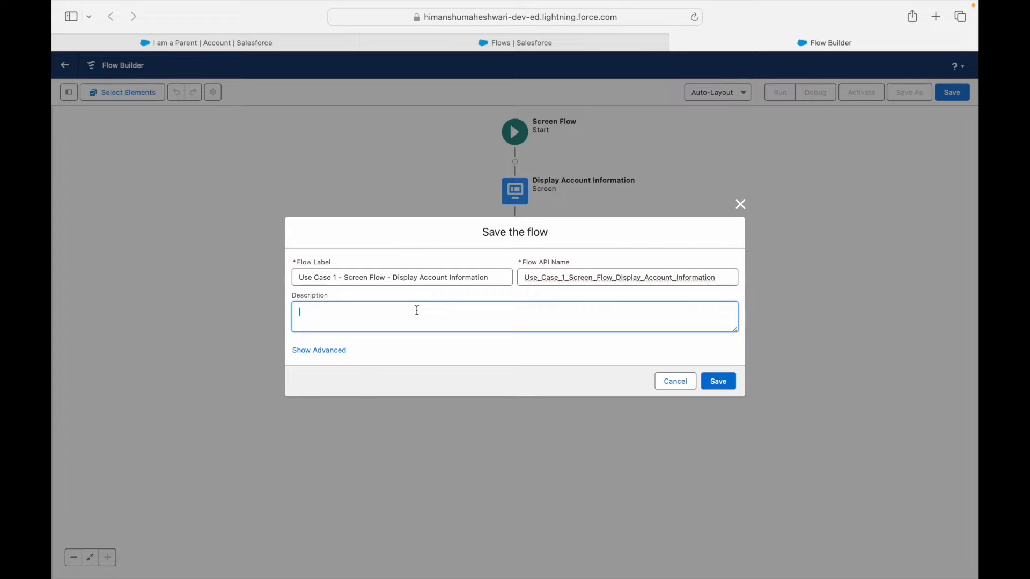
left_click(717, 380)
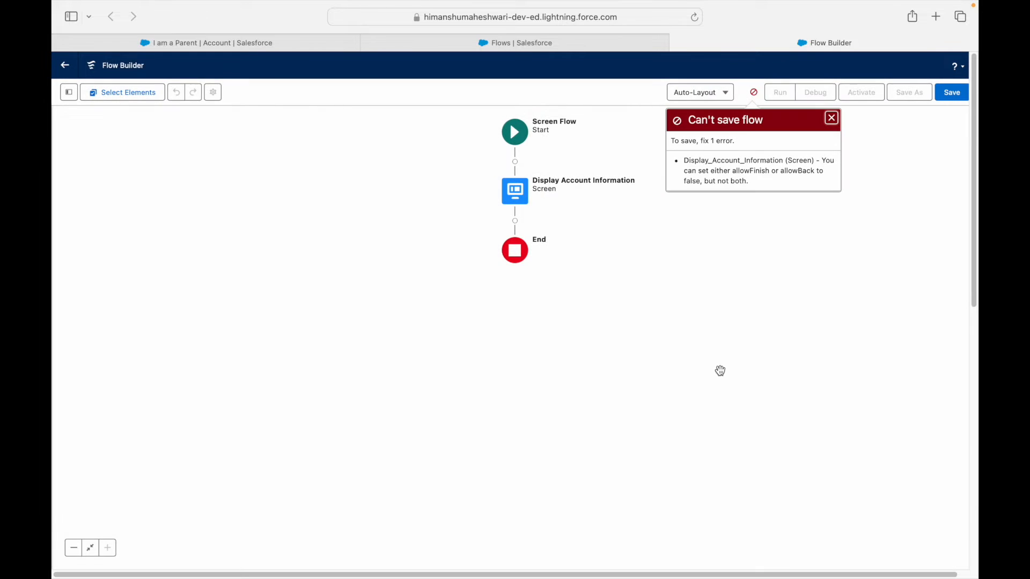
Examine the save error details for the Display_Account_Information screen
left_click_drag(708, 119, 764, 121)
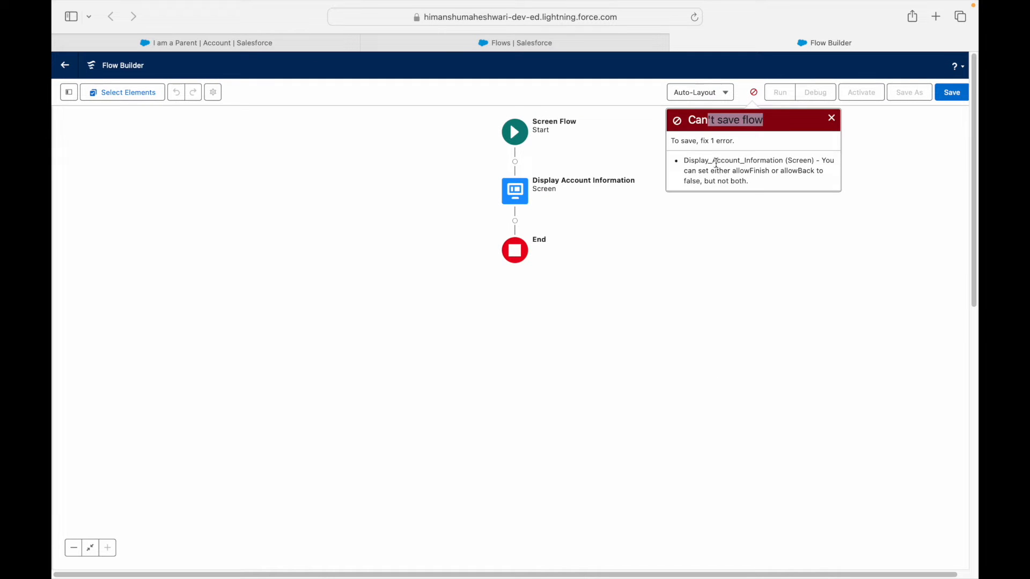
left_click_drag(716, 163, 758, 160)
double_click(797, 161)
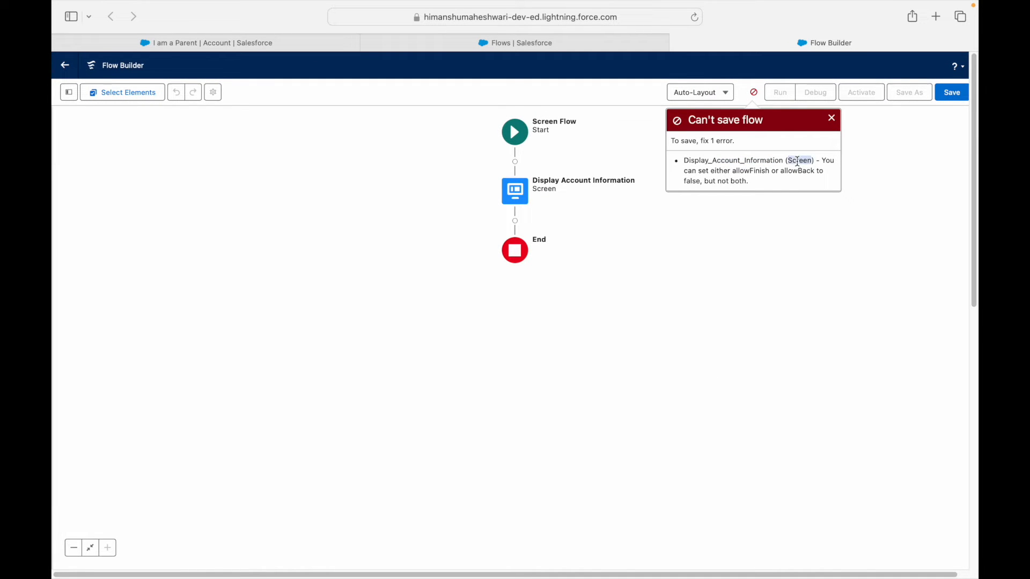
left_click_drag(819, 161, 759, 168)
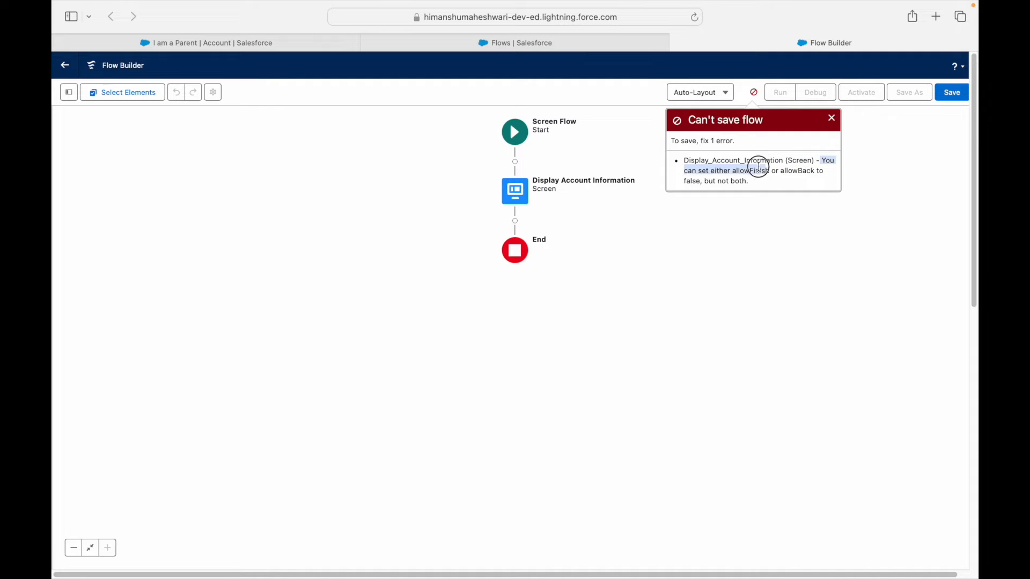
double_click(750, 170)
double_click(788, 171)
left_click(739, 174)
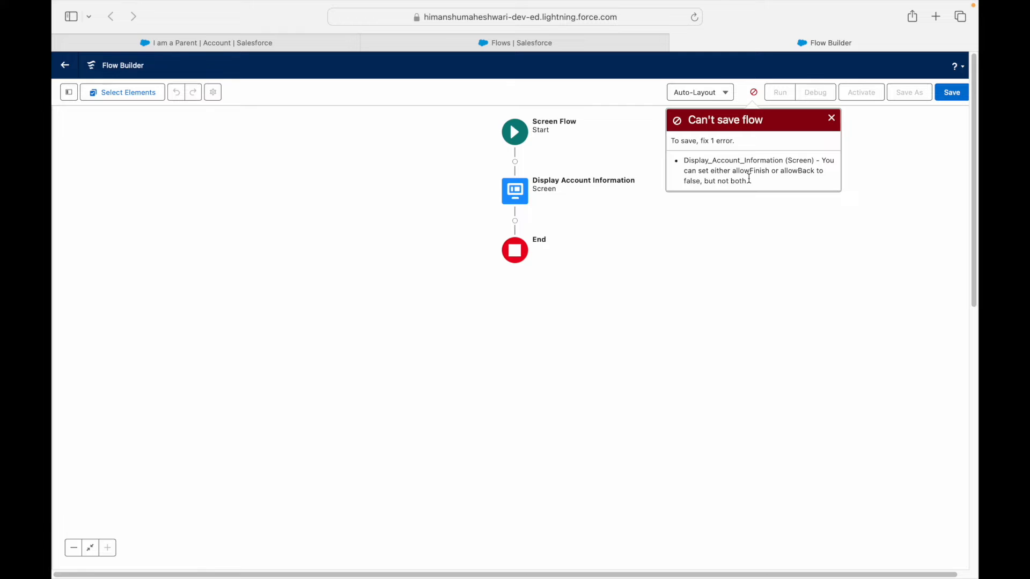
Give the Display Account Information screen's Next or Finish button the custom label "Great, thanks!" and save the flow
double_click(514, 192)
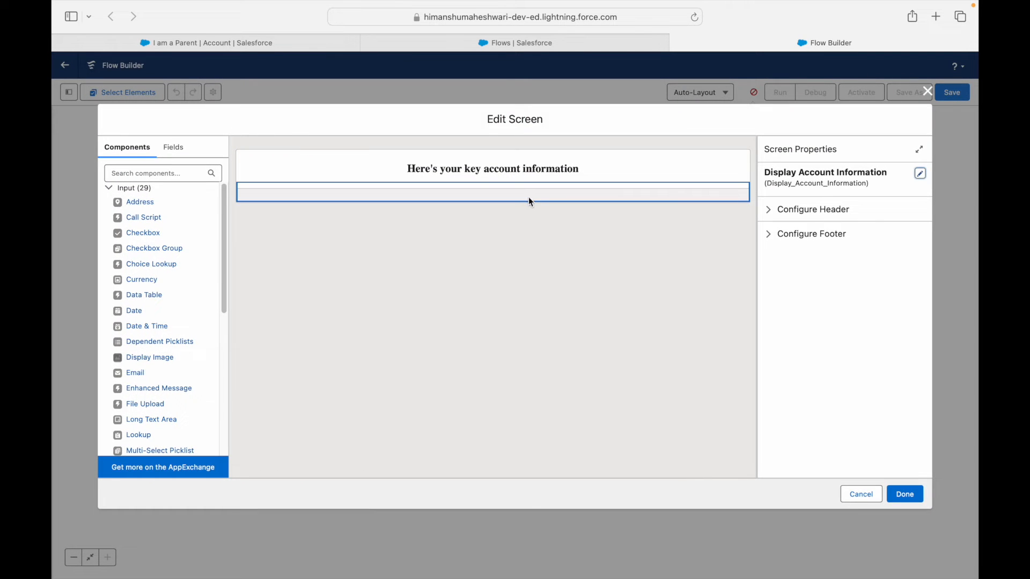
left_click(769, 235)
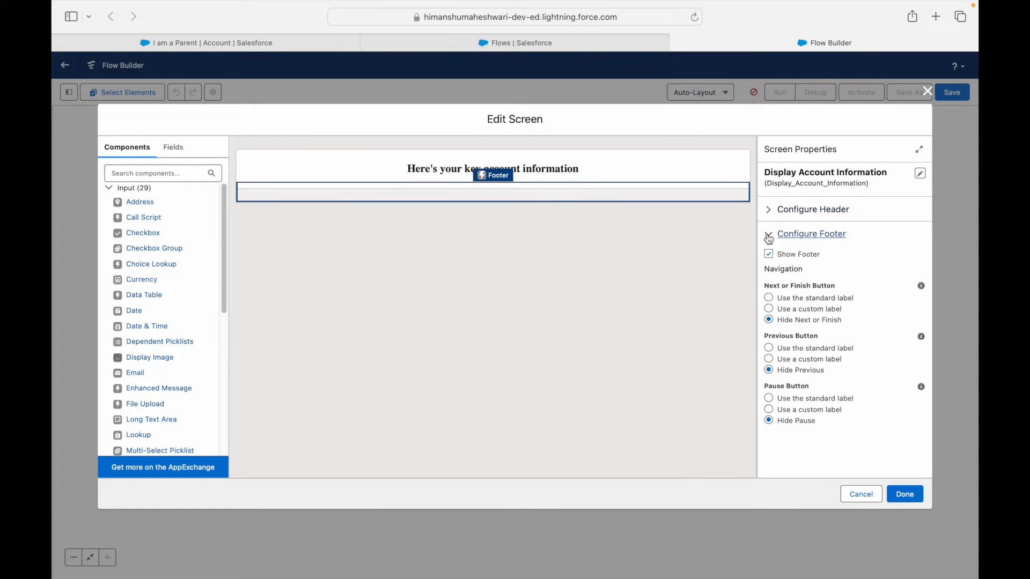
left_click(783, 309)
left_click(801, 347)
type("Great, thanks!")
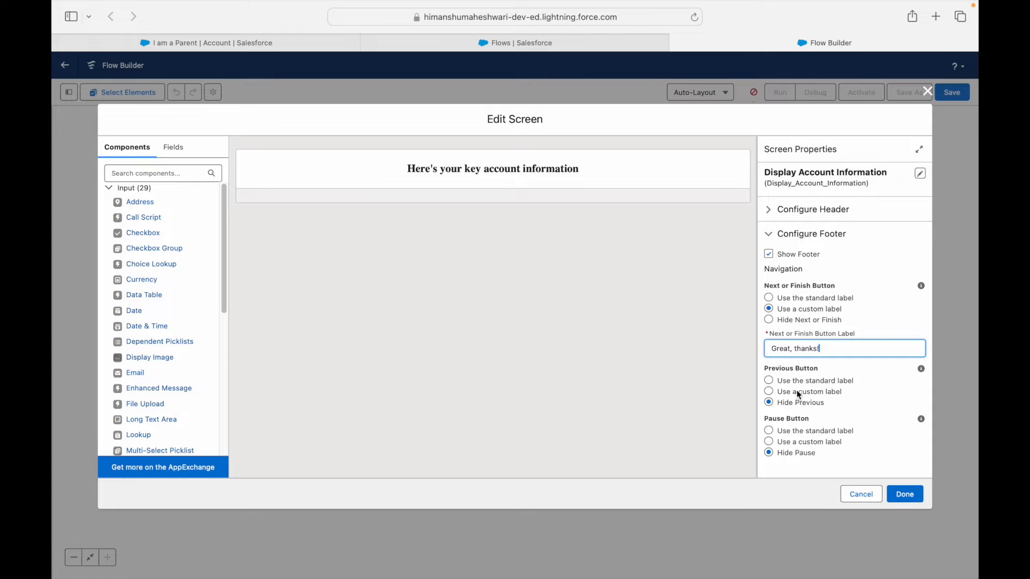
left_click(670, 290)
left_click(912, 503)
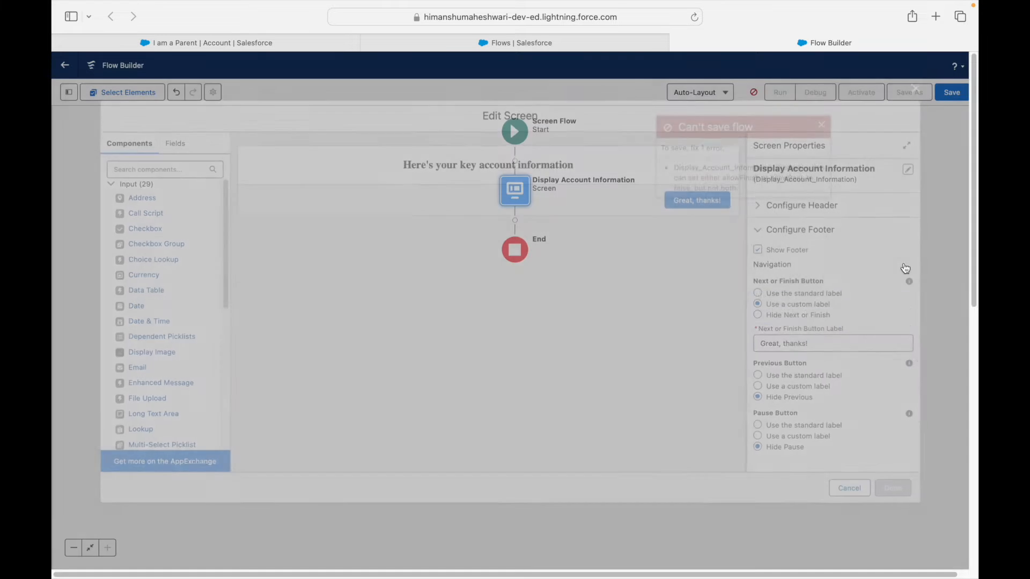
left_click(952, 93)
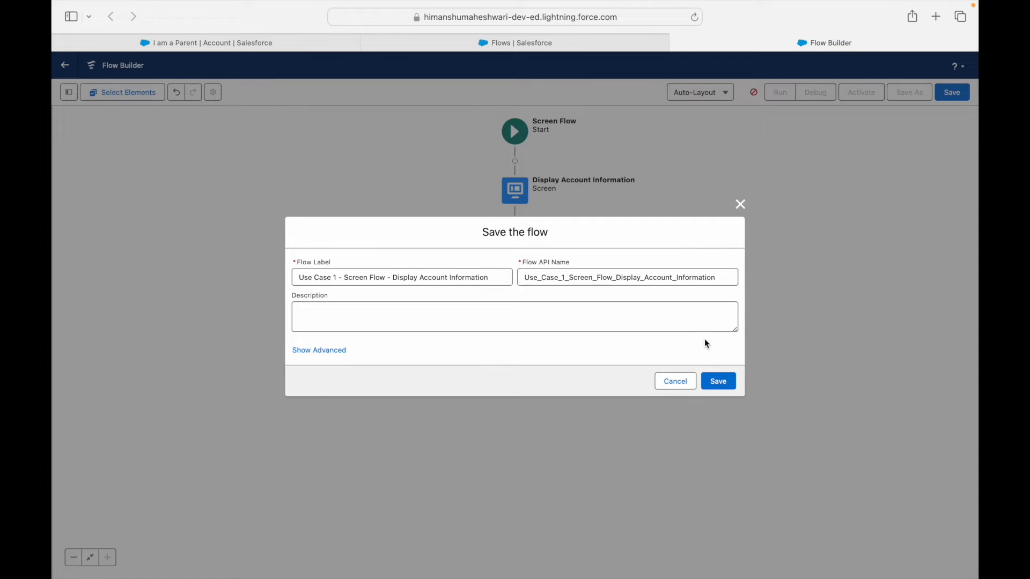
left_click(717, 379)
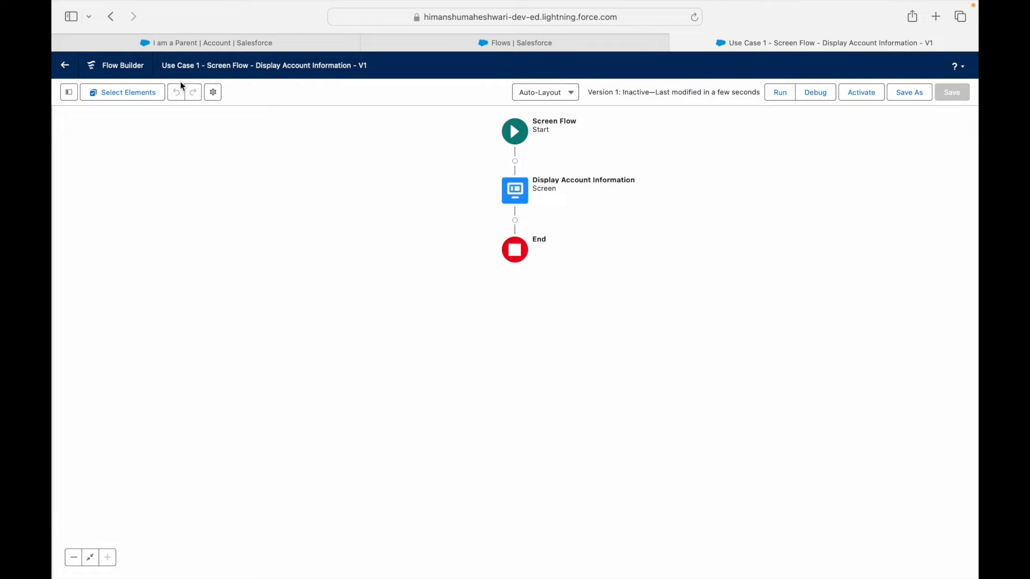
Review the saved flow's name and version status, and look at the account record it is meant for
left_click_drag(161, 65, 359, 69)
double_click(365, 65)
left_click(406, 72)
left_click_drag(588, 92, 739, 89)
left_click(638, 92)
left_click(720, 133)
left_click(299, 41)
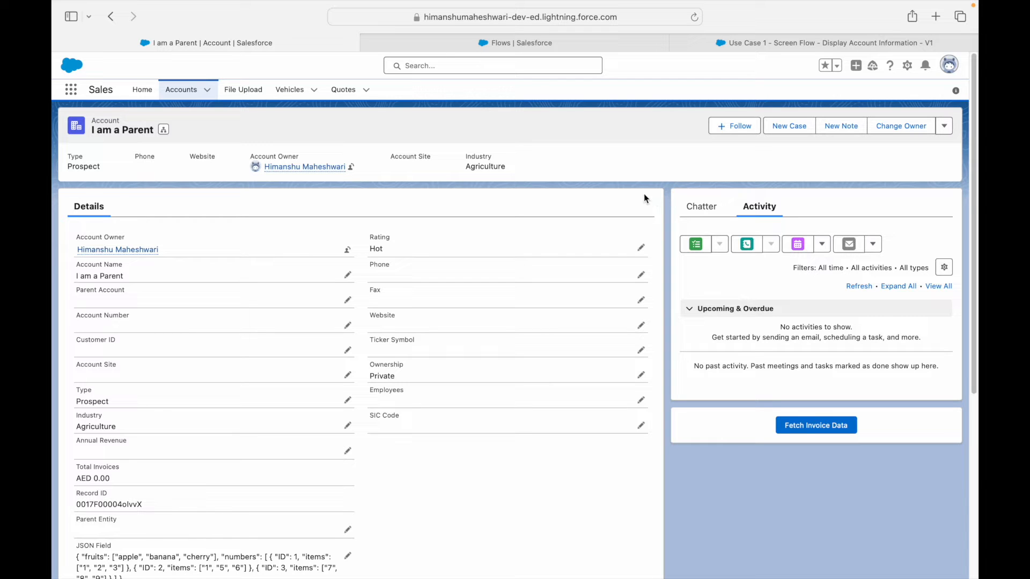
left_click(722, 46)
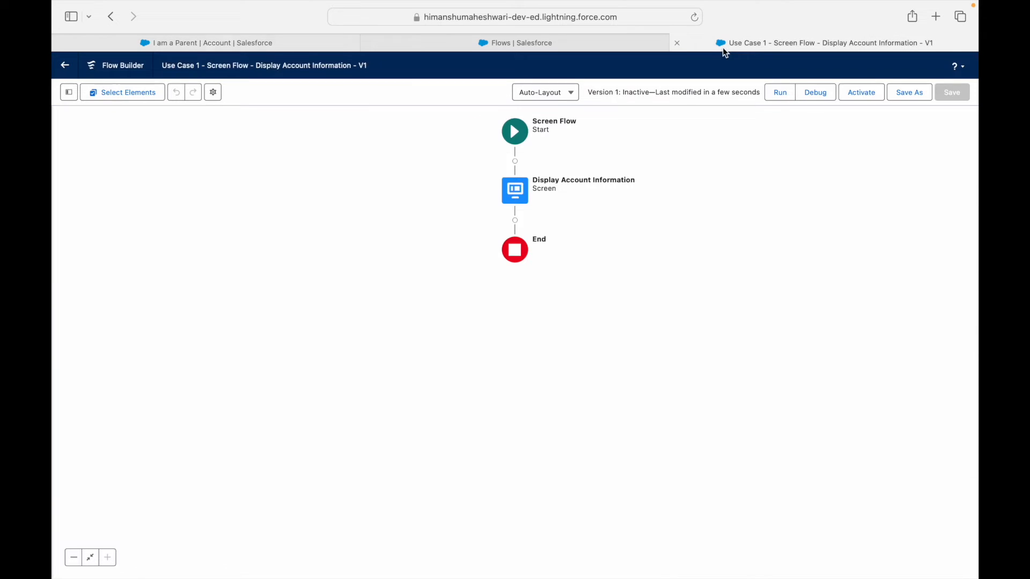
Debug the flow with the latest subflow versions and execution details in Lightning runtime enabled
left_click(822, 96)
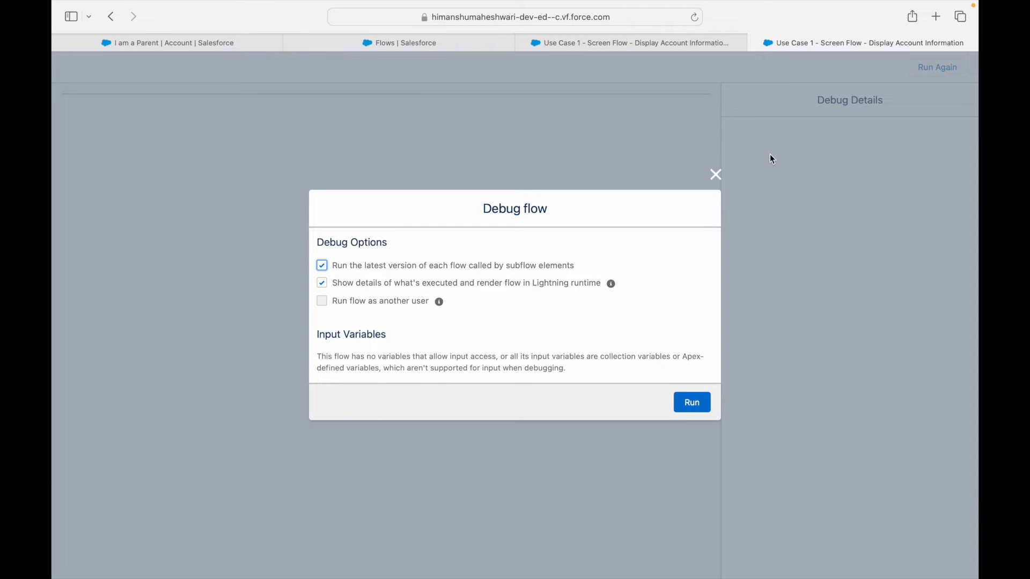
left_click_drag(486, 209, 581, 208)
left_click(581, 218)
left_click_drag(365, 267, 426, 267)
left_click(426, 265)
left_click(386, 254)
left_click(421, 281)
left_click(674, 402)
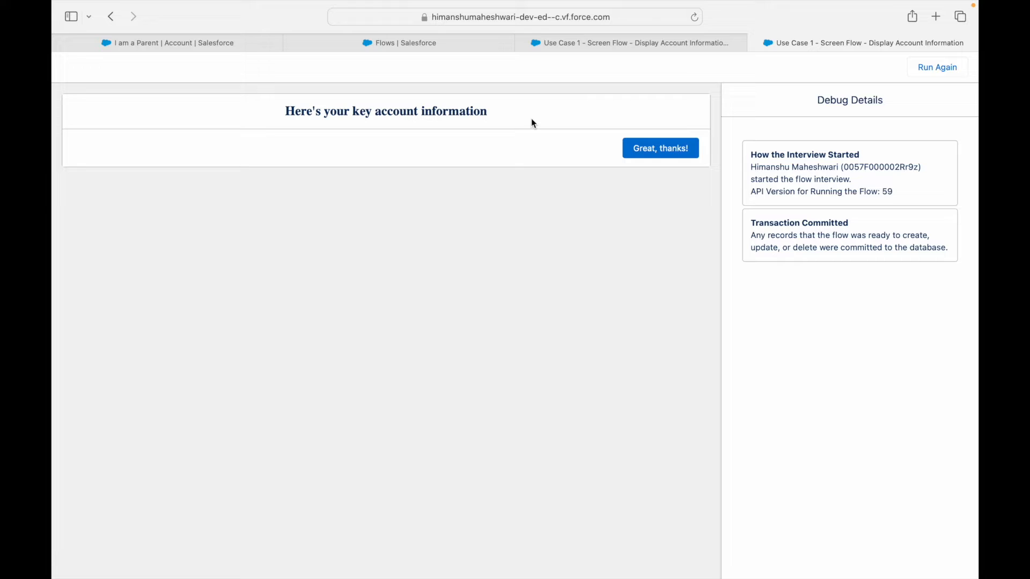
Examine the debug details of the interview start and transaction, and the account heading rendered on the screen
left_click_drag(770, 167, 825, 168)
left_click(826, 167)
left_click_drag(766, 189, 811, 187)
left_click(829, 188)
left_click_drag(883, 192, 891, 192)
left_click(898, 194)
left_click_drag(763, 221, 904, 246)
left_click(882, 236)
left_click(908, 246)
left_click_drag(286, 111, 515, 110)
left_click(509, 116)
left_click(280, 111)
left_click(521, 115)
Finish the debug interview through "Great, thanks!" and review the screen, navigation and transaction details
left_click(648, 155)
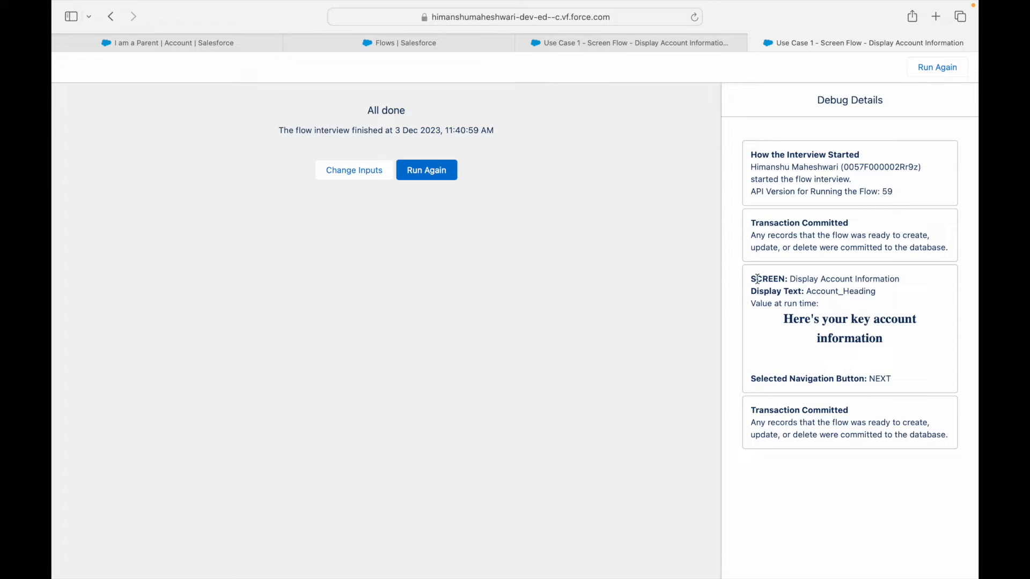
left_click_drag(753, 279, 784, 279)
double_click(885, 379)
left_click_drag(774, 423, 881, 423)
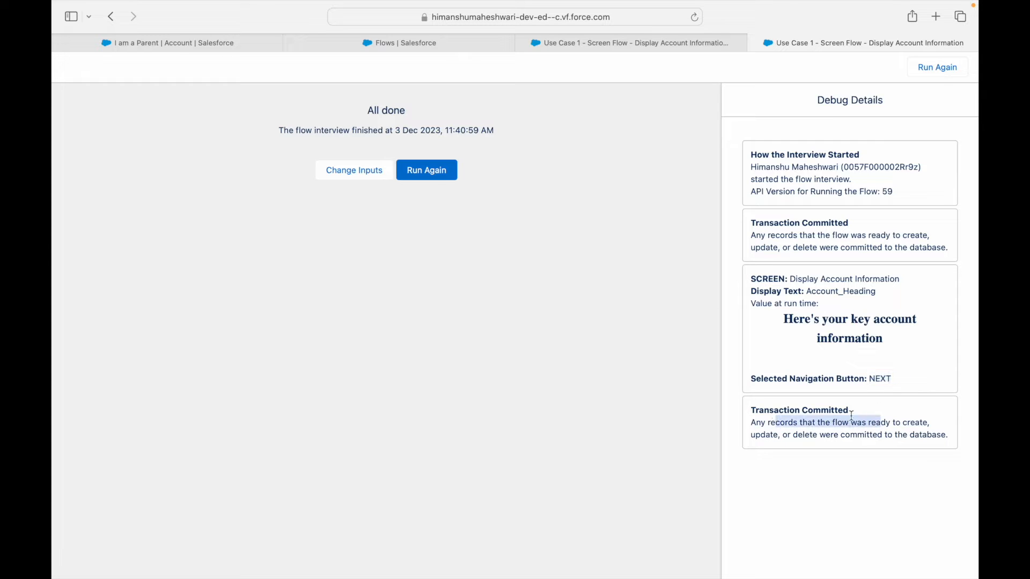
left_click_drag(302, 128, 381, 111)
left_click(465, 129)
left_click(432, 113)
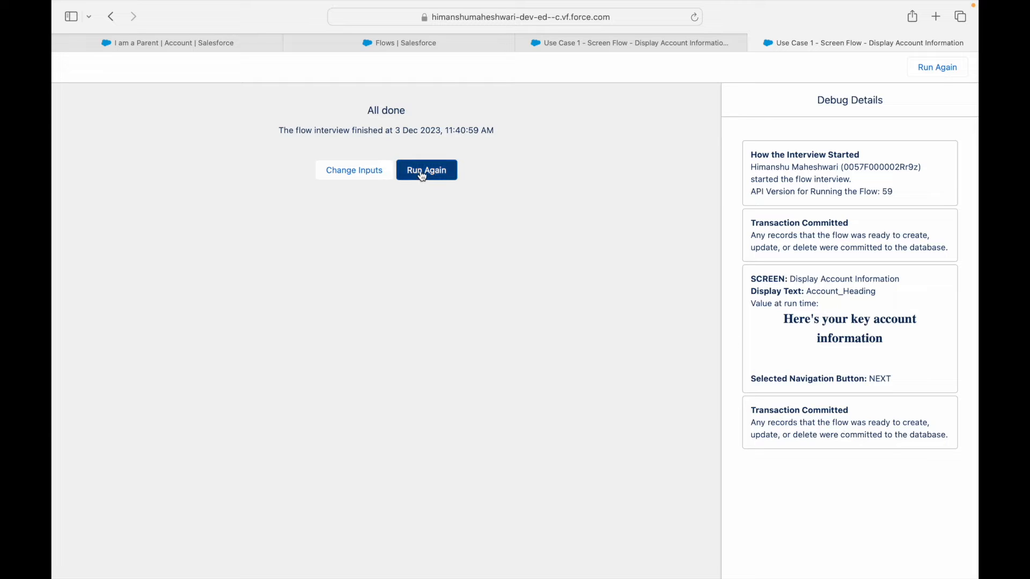
Rerun the flow in debug and compare its screen with the account record page
left_click(937, 67)
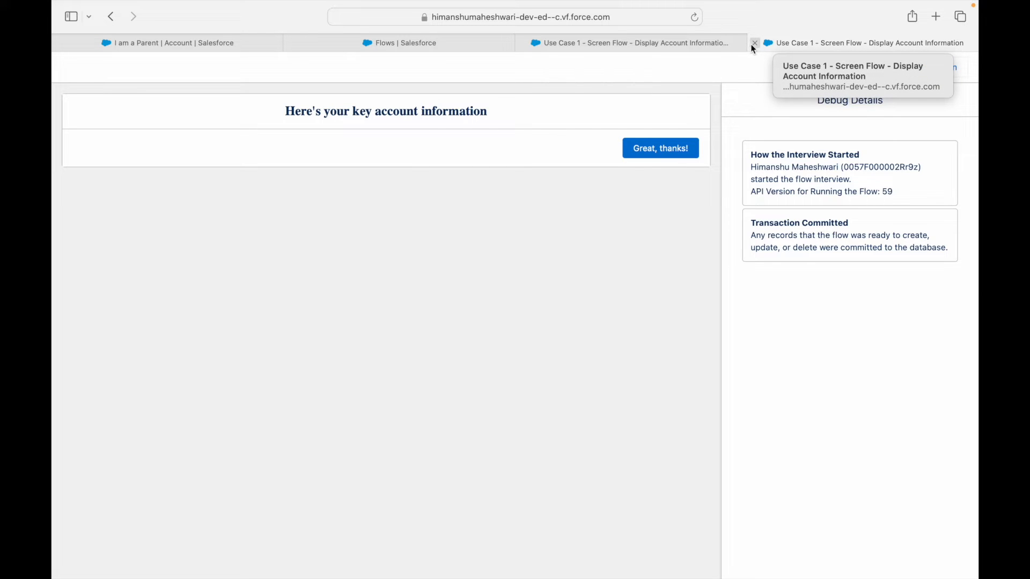
left_click(194, 53)
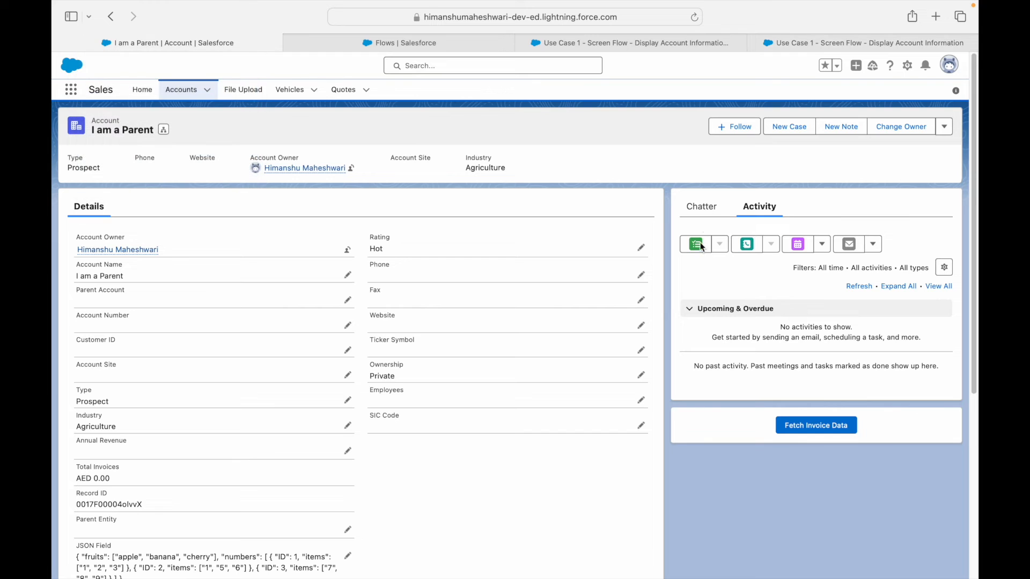
left_click(818, 43)
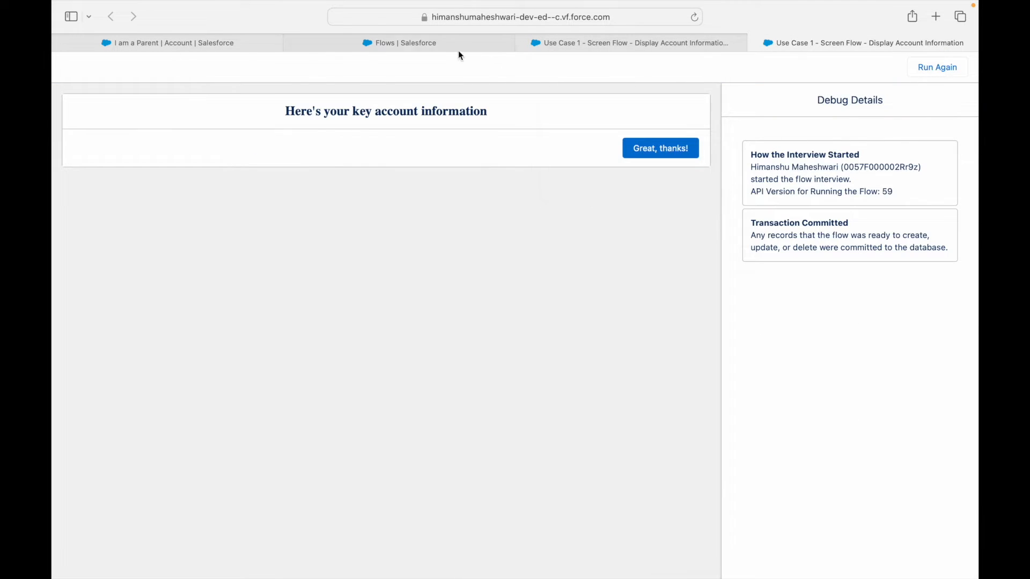
From the account record, open the Account object's setup and start a new action in Salesforce Classic
left_click(227, 44)
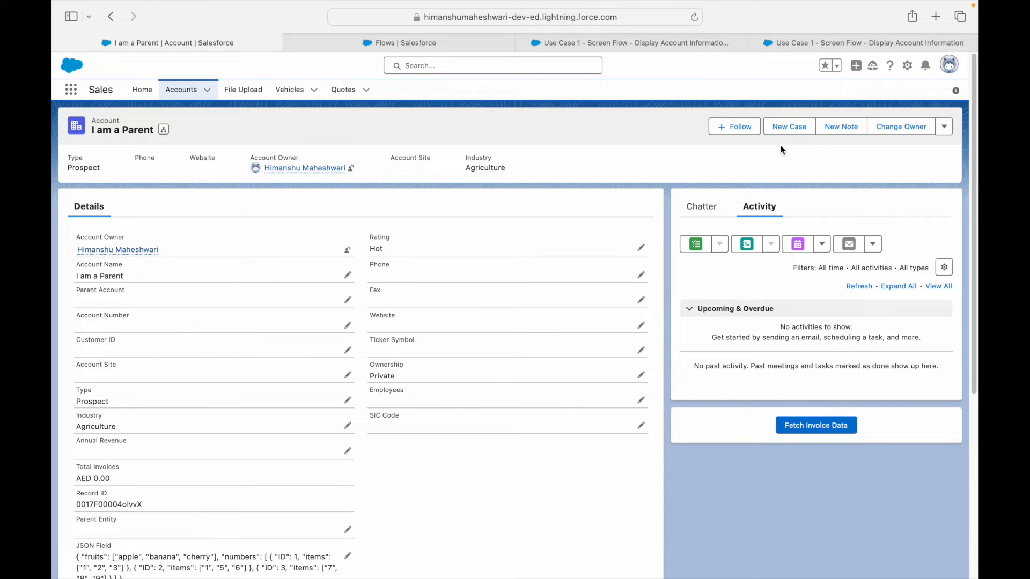
left_click(907, 65)
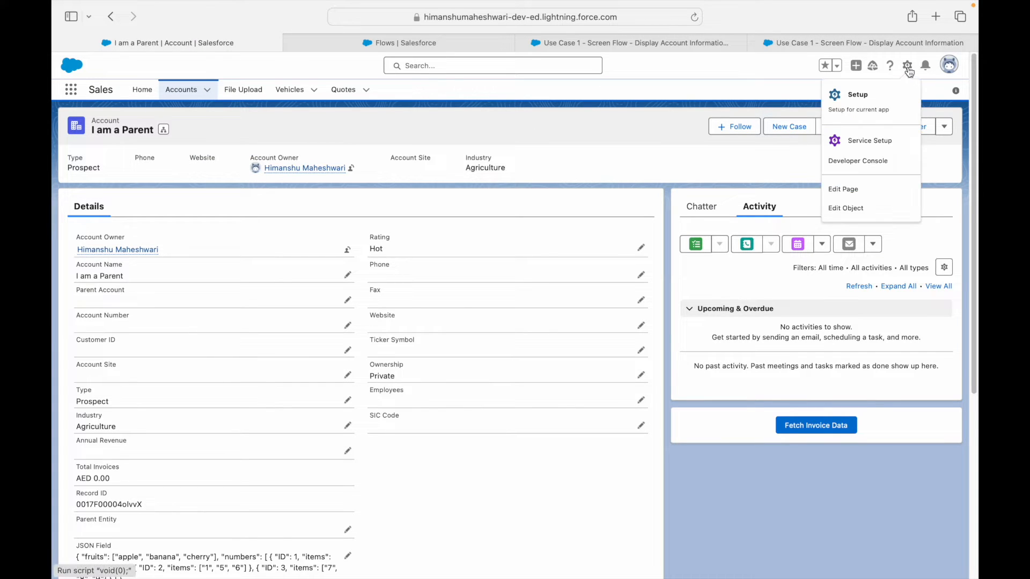
left_click(854, 208)
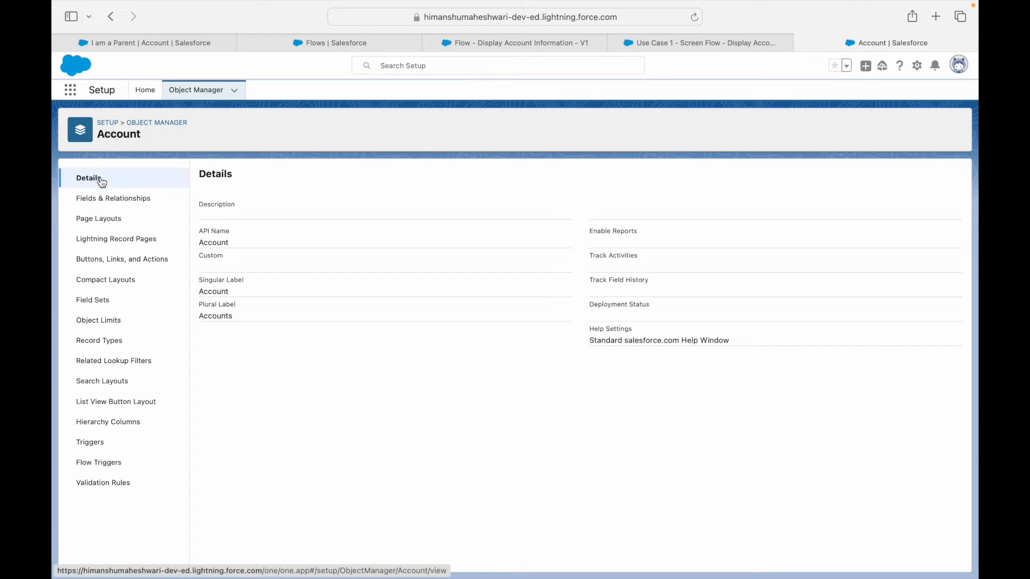
left_click(110, 262)
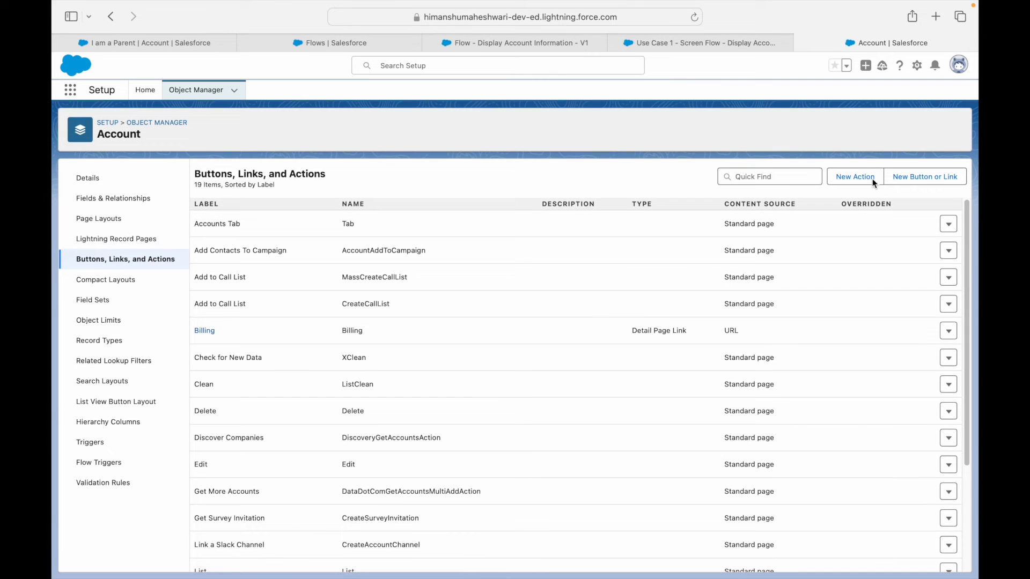
left_click(864, 180)
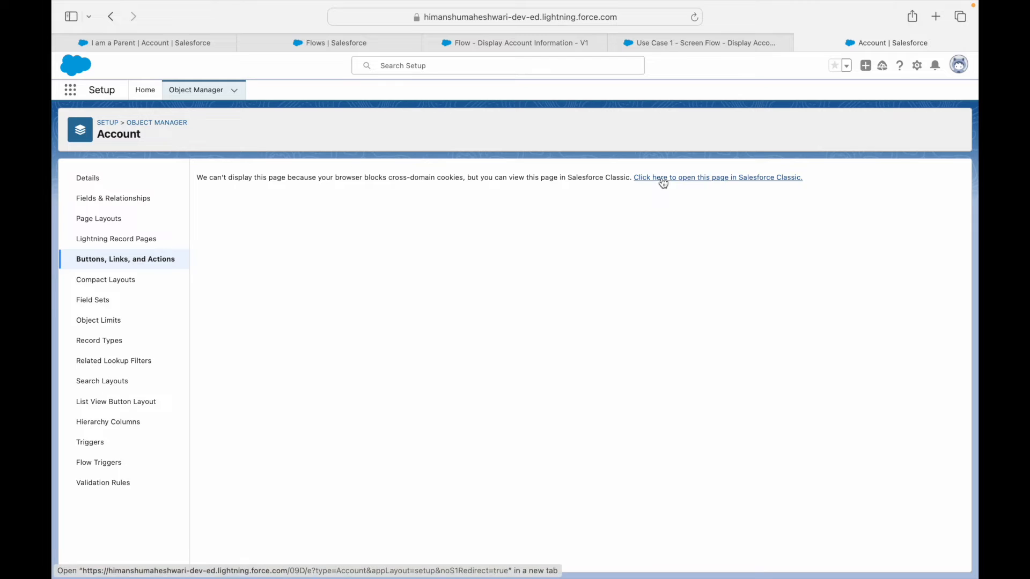
left_click(662, 181)
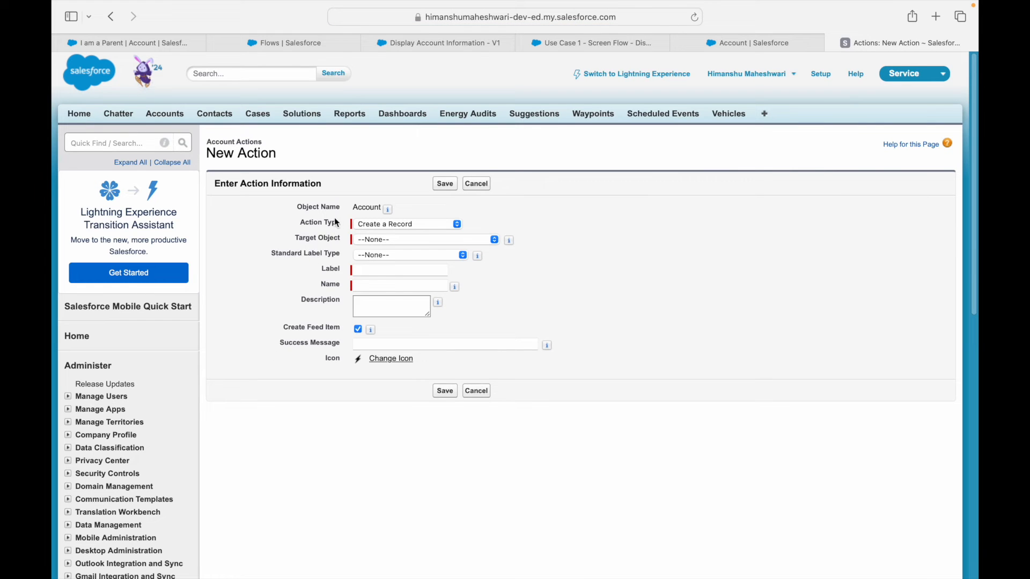
Set the new Account action's type to Flow and look through the flows available for it
left_click_drag(313, 206, 351, 212)
left_click(339, 227)
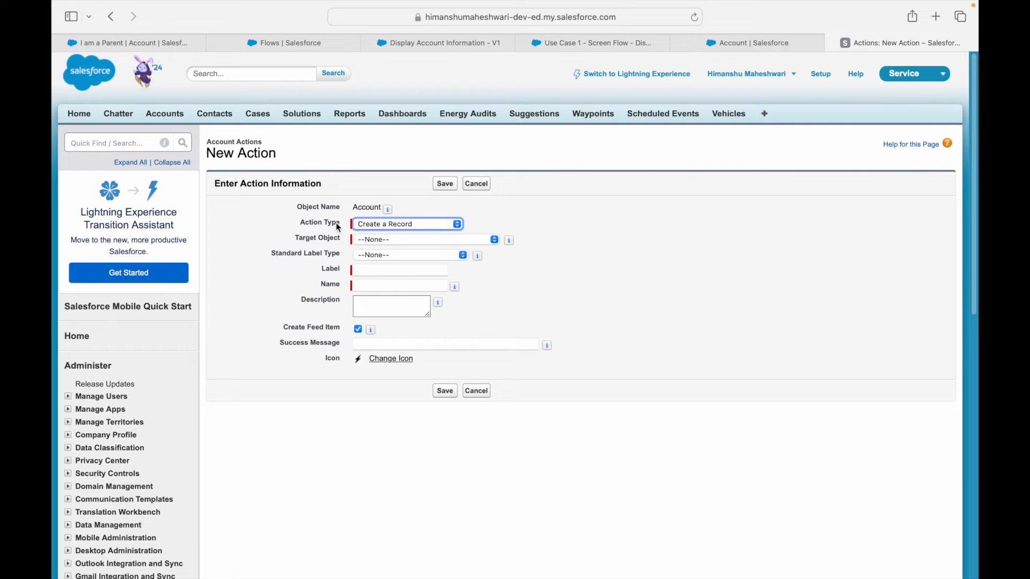
left_click(369, 225)
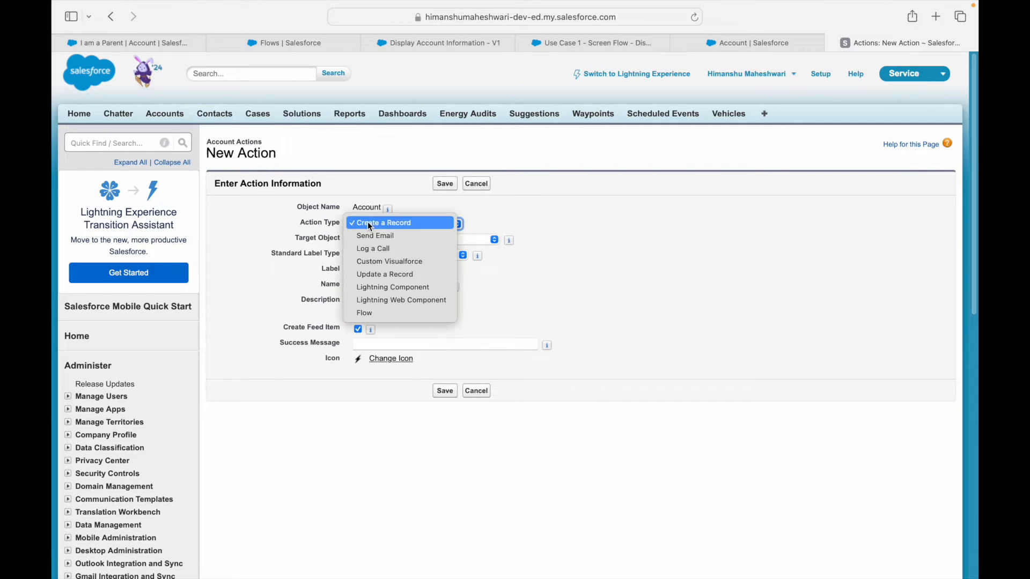
left_click(370, 314)
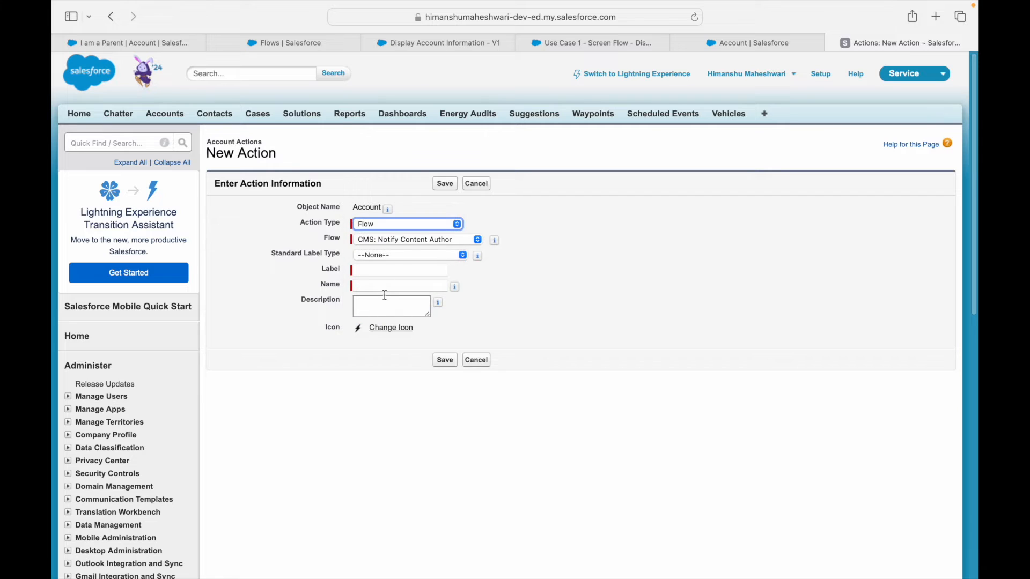
left_click(386, 243)
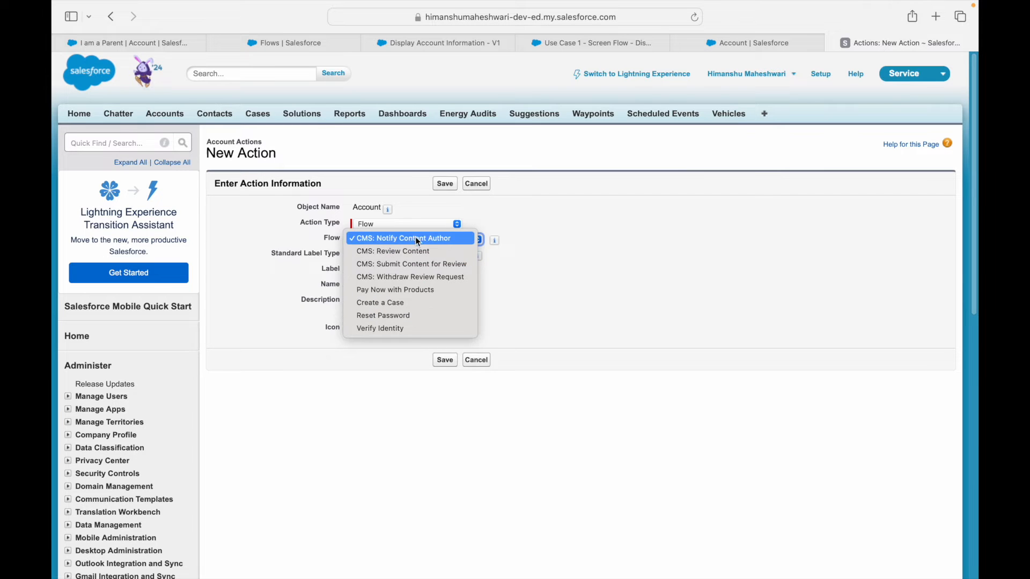
left_click(618, 261)
Return to the Display Account Information flow, close its debug page and activate version 1
left_click(589, 43)
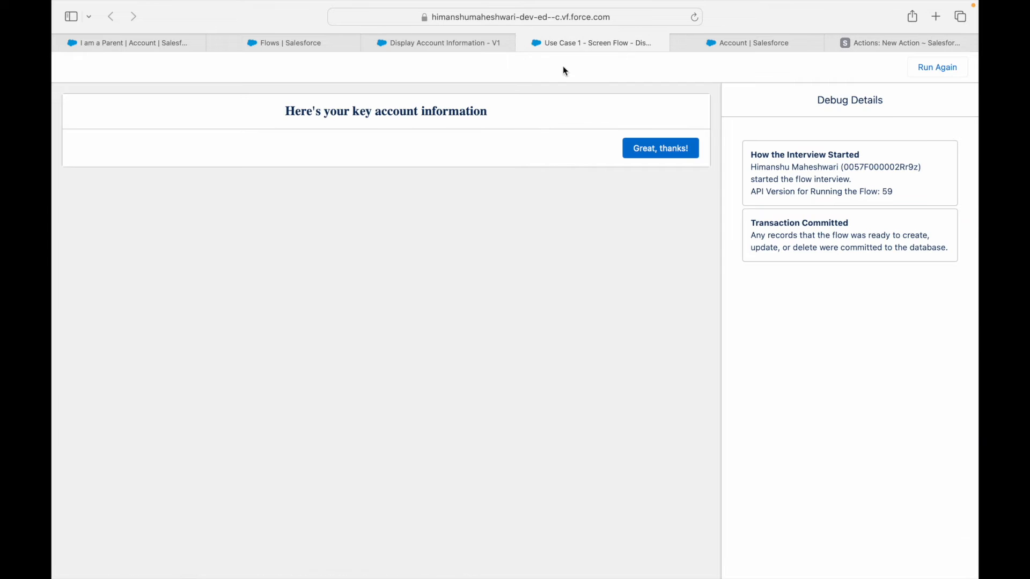
left_click(482, 43)
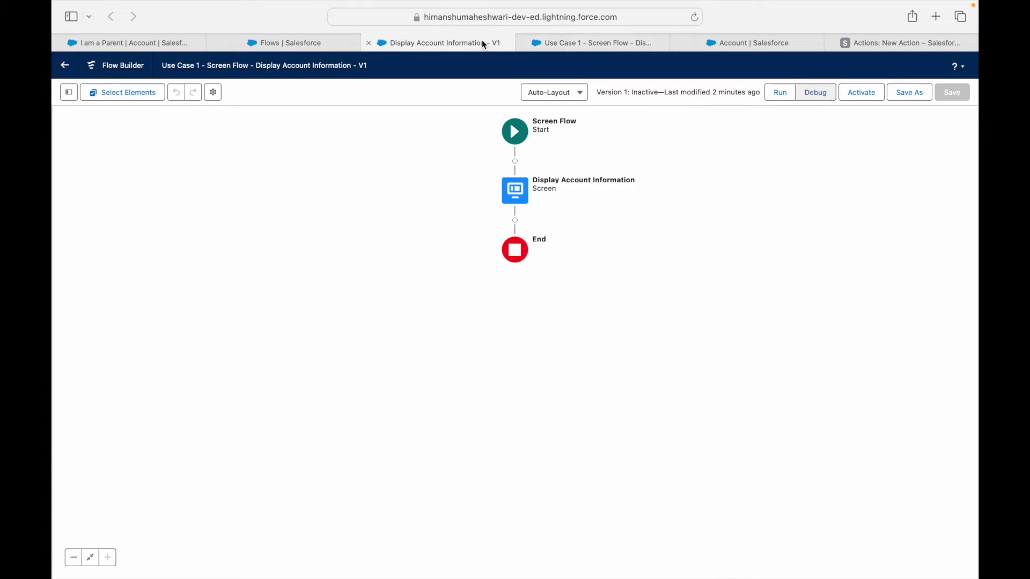
left_click(571, 43)
left_click(524, 43)
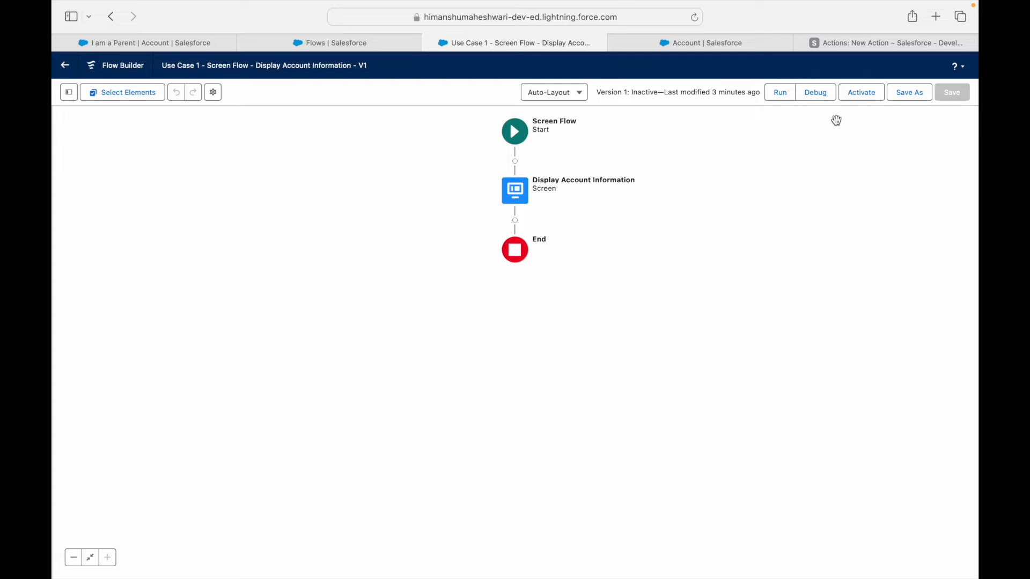
mouse_move(855, 48)
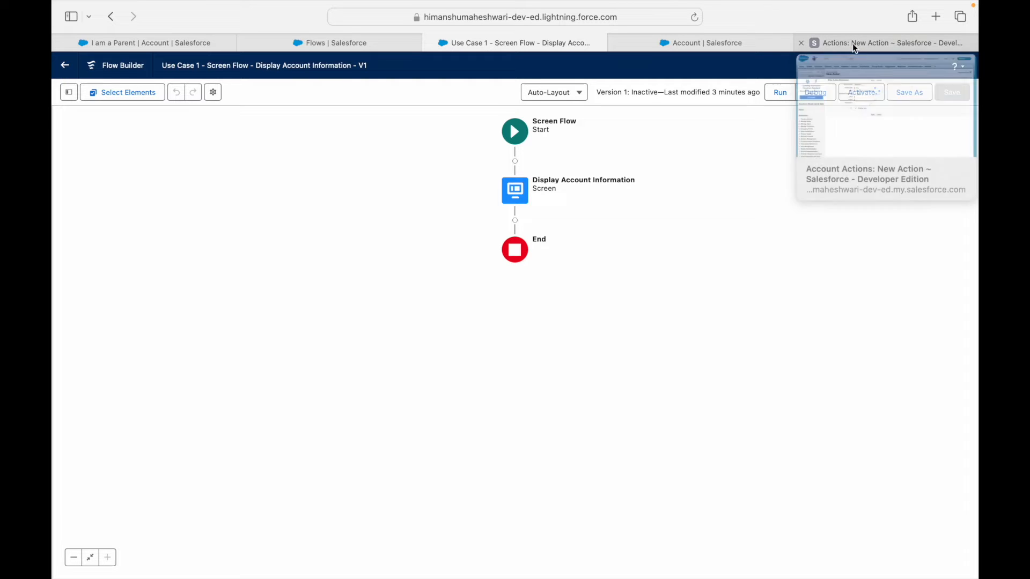
left_click(859, 95)
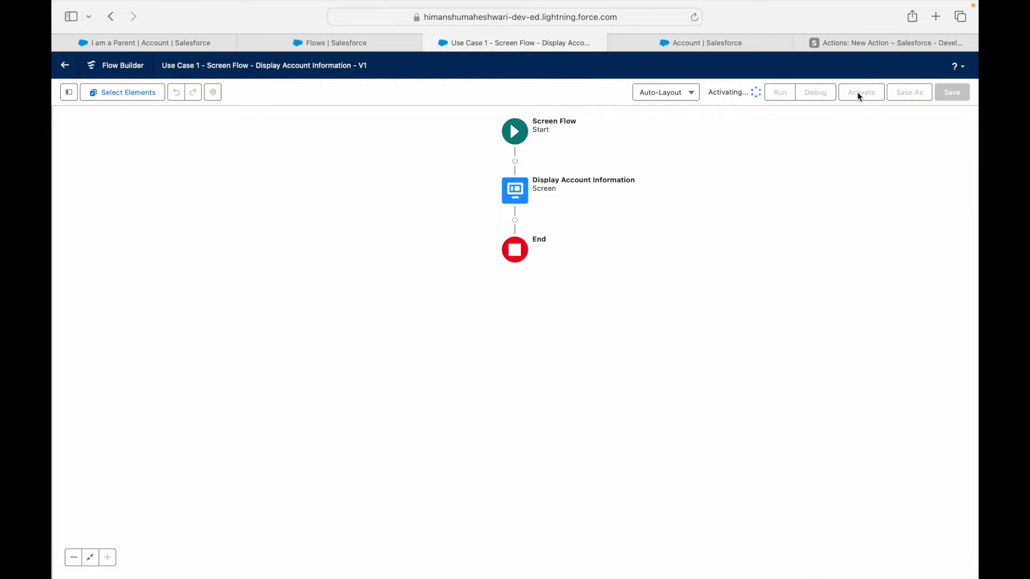
Reload the new action form, set its type to Flow with "Use Case 1 - Screen Flow - Display Account Information", and keep standard label type --None--
left_click(840, 43)
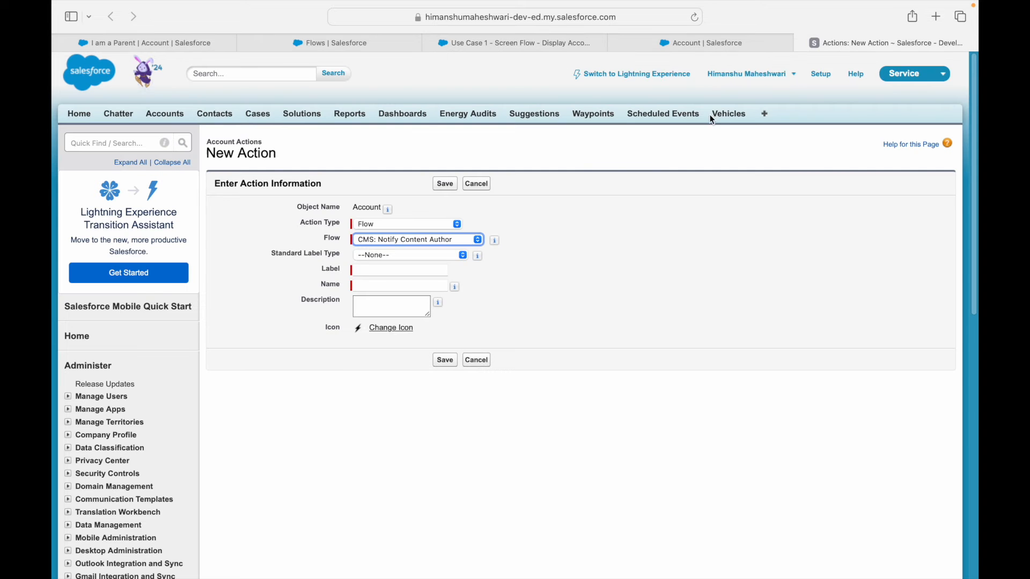
key("super+r")
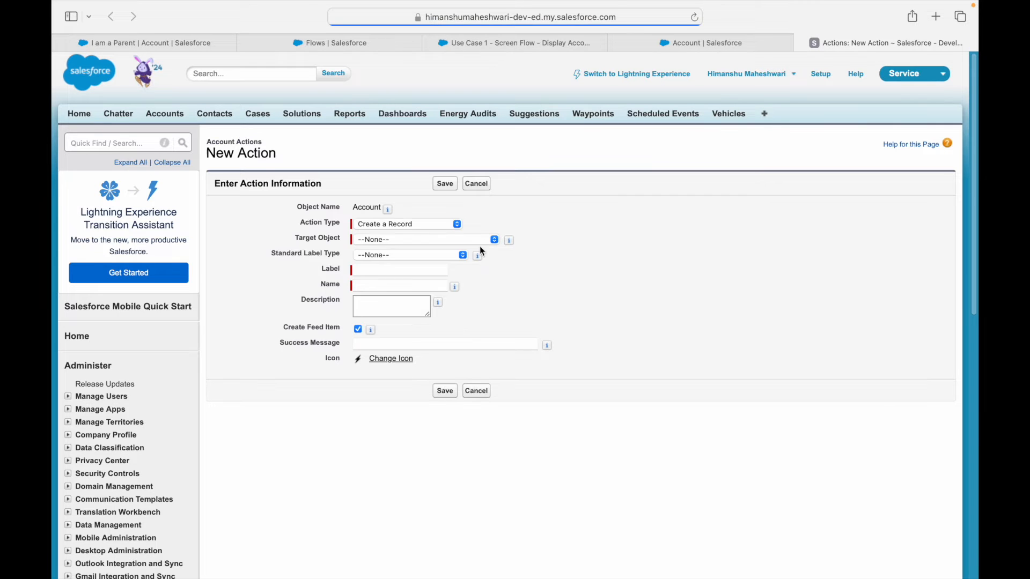
left_click(416, 222)
left_click(406, 314)
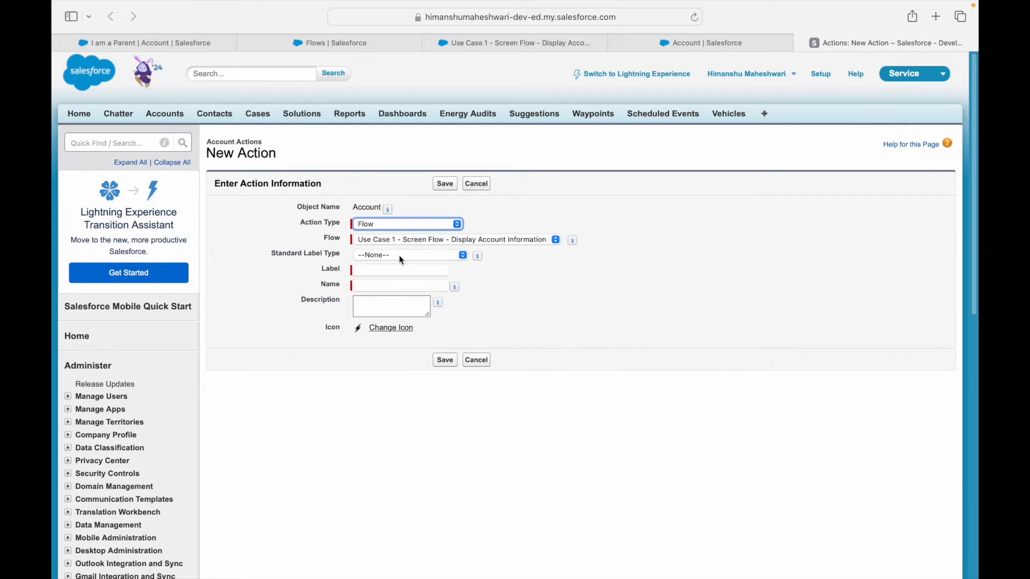
left_click(394, 241)
left_click(426, 238)
left_click(394, 254)
left_click(396, 252)
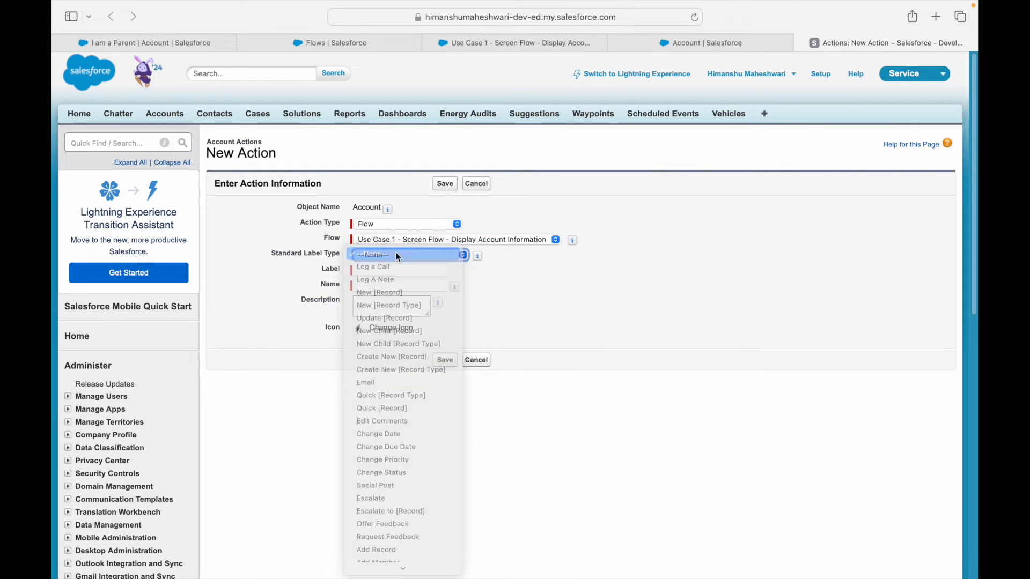
Label the new Account action "Show Account Details", accept Show_Account_Details as its name, and save the action
left_click(421, 270)
type("Show")
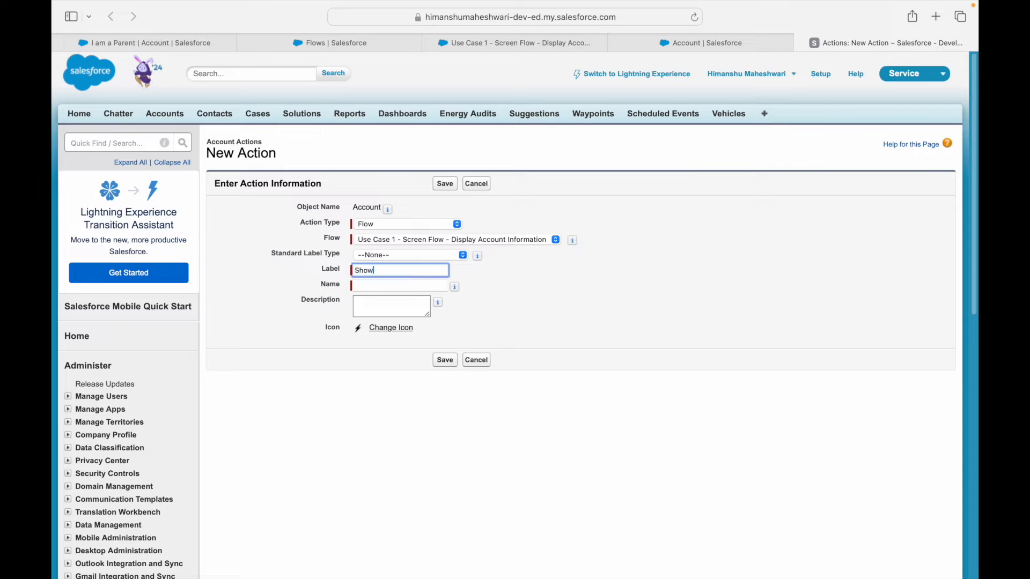
type(" Details")
left_click(374, 270)
type("Account")
key("Tab")
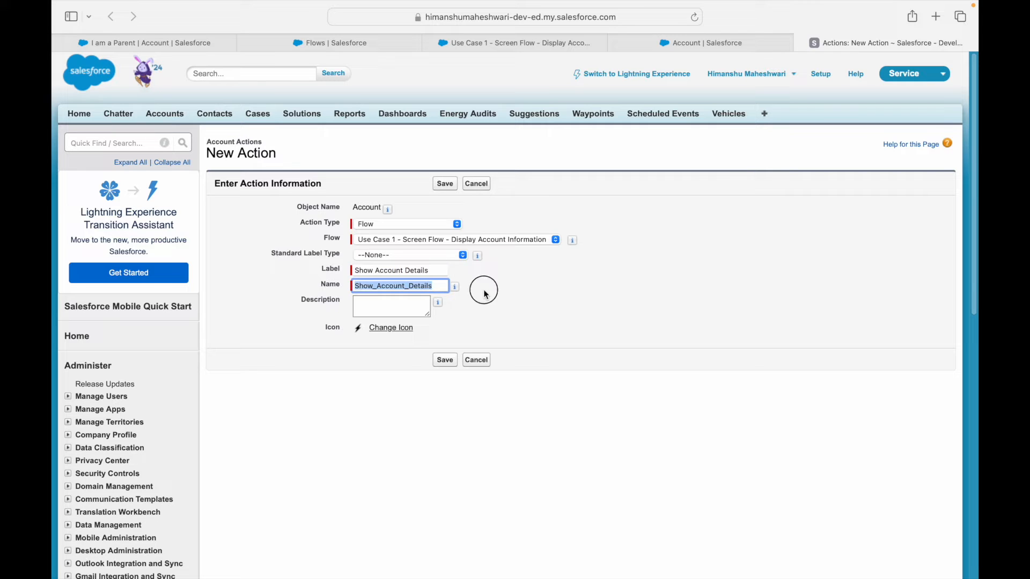
left_click(445, 183)
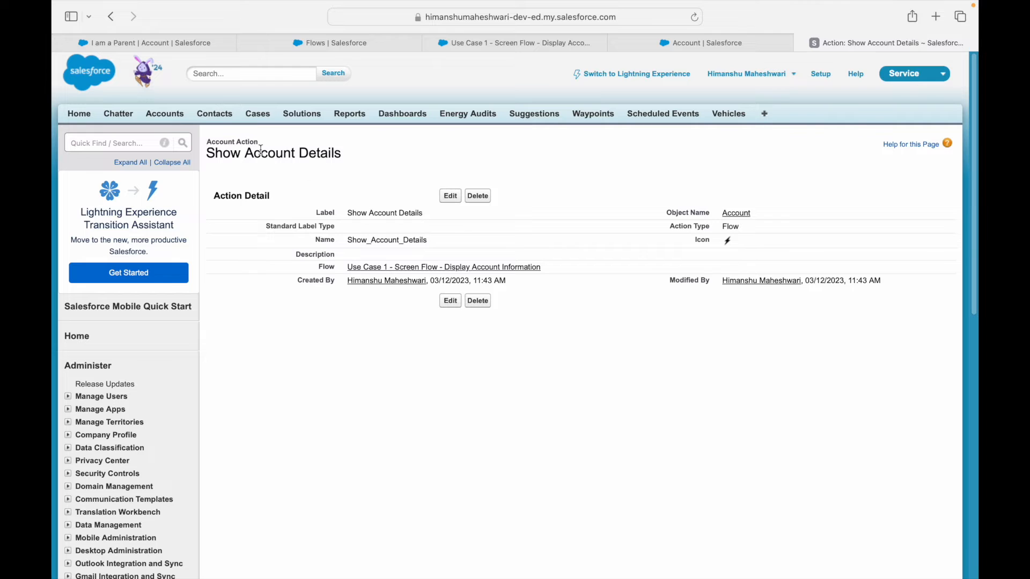
Reload the "I am a Parent" account record, and open the Account object's page layout for editing in Salesforce Classic
left_click(146, 46)
key("super+r")
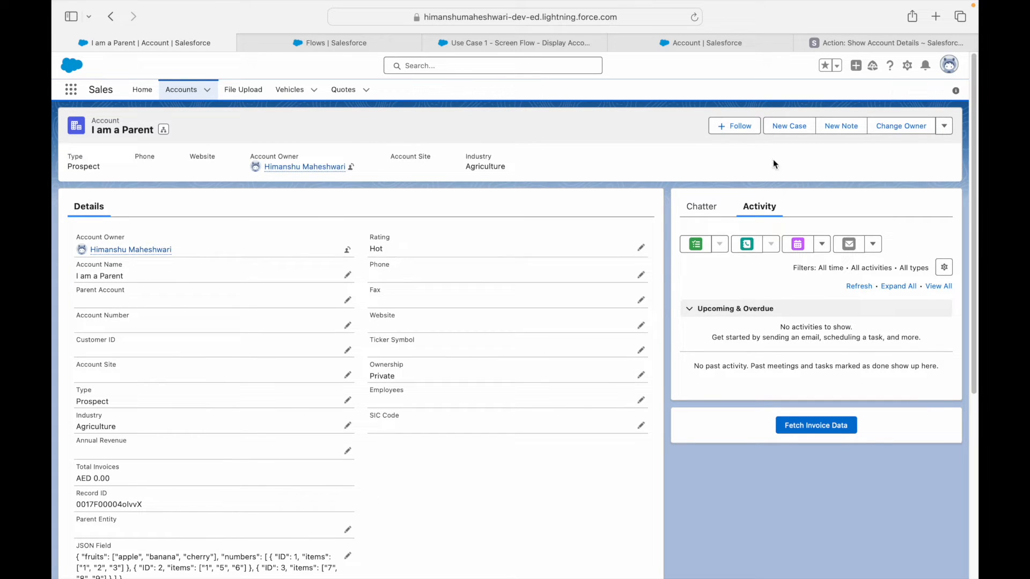
left_click(716, 40)
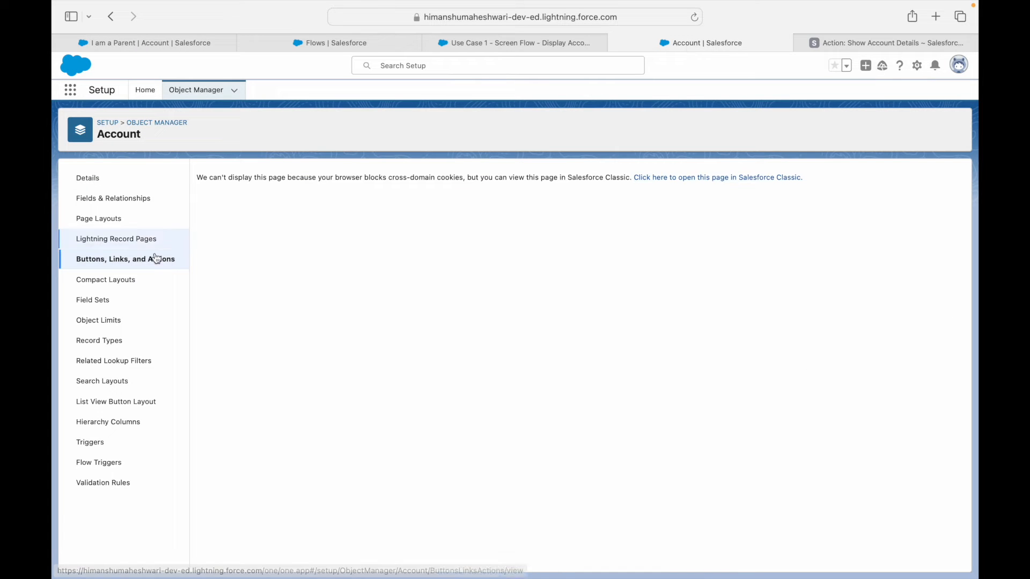
left_click(103, 221)
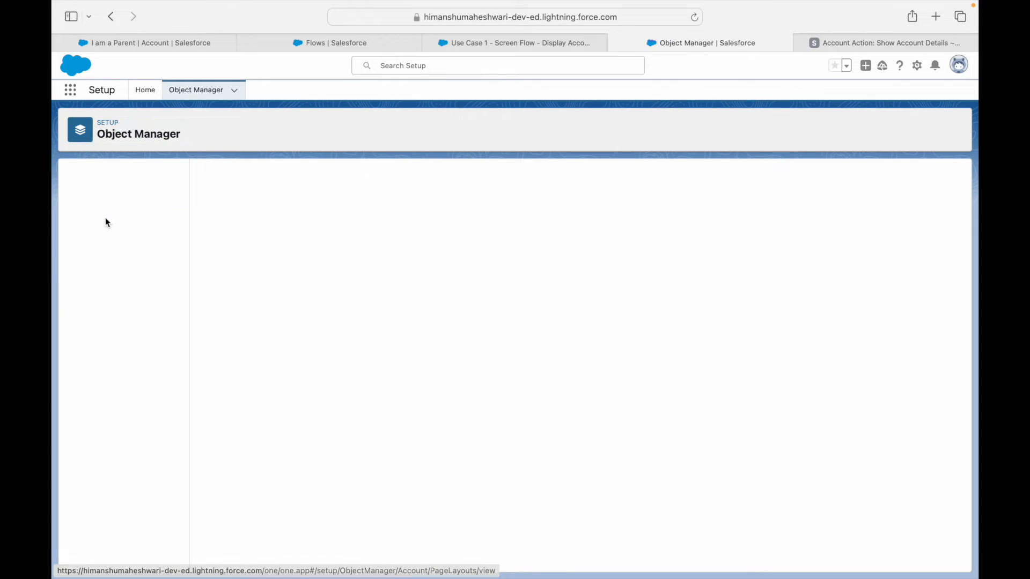
left_click(225, 304)
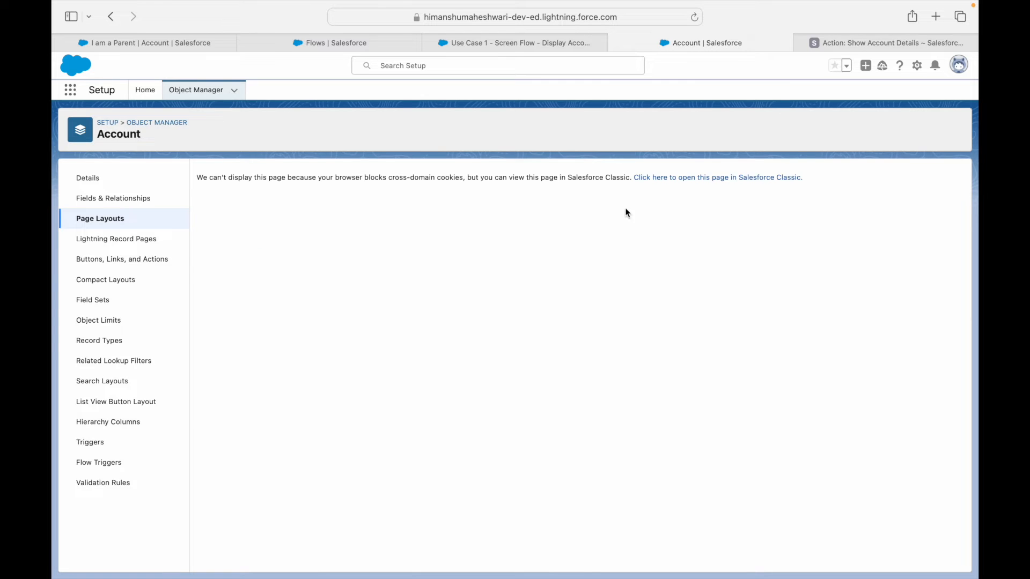
left_click(678, 178)
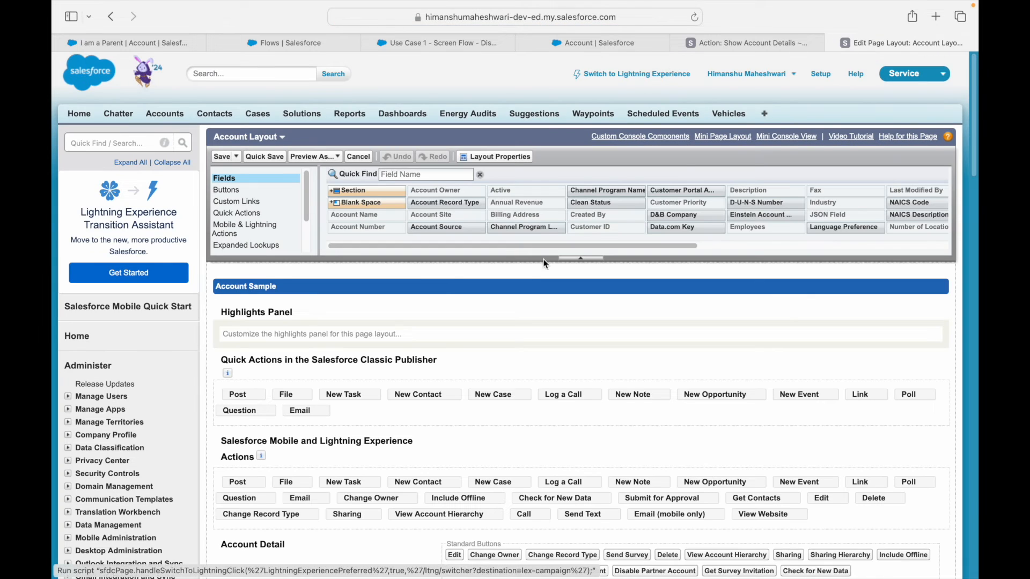
Find "Show" among the Mobile & Lightning Actions, place Show Account Details first in the layout's Salesforce Mobile and Lightning Experience actions, and save
left_click(235, 233)
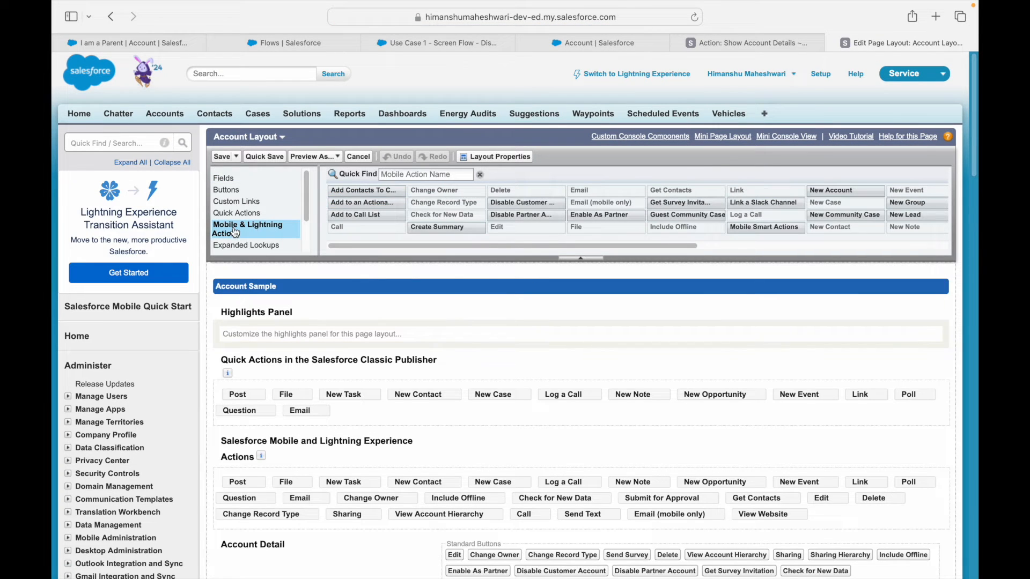
left_click(398, 175)
type("Show")
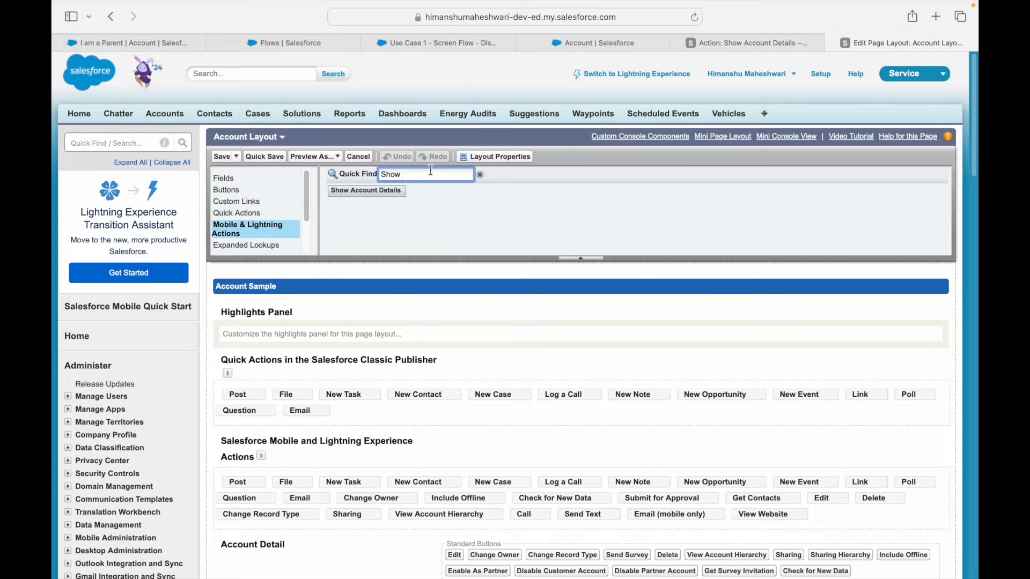
left_click_drag(366, 190, 231, 488)
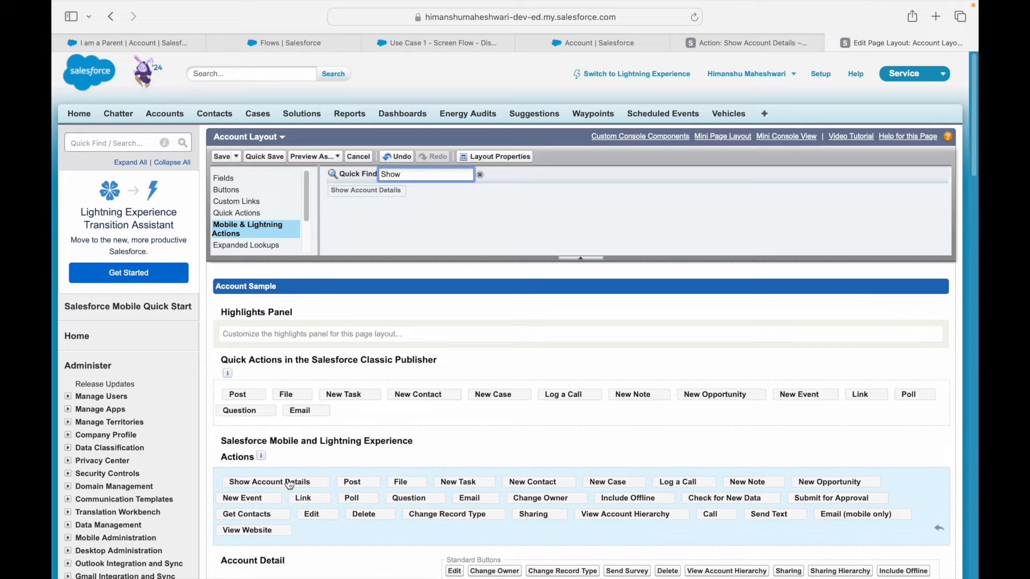
left_click(220, 157)
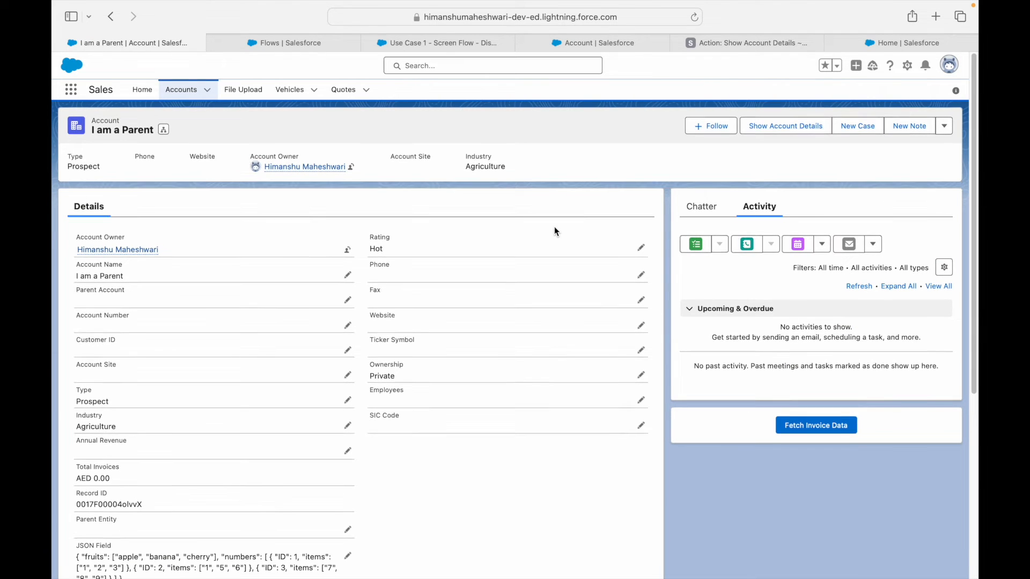
Run Show Account Details on the "I am a Parent" account, read the flow screen's title and heading, and finish it with "Great, thanks!"
left_click(778, 134)
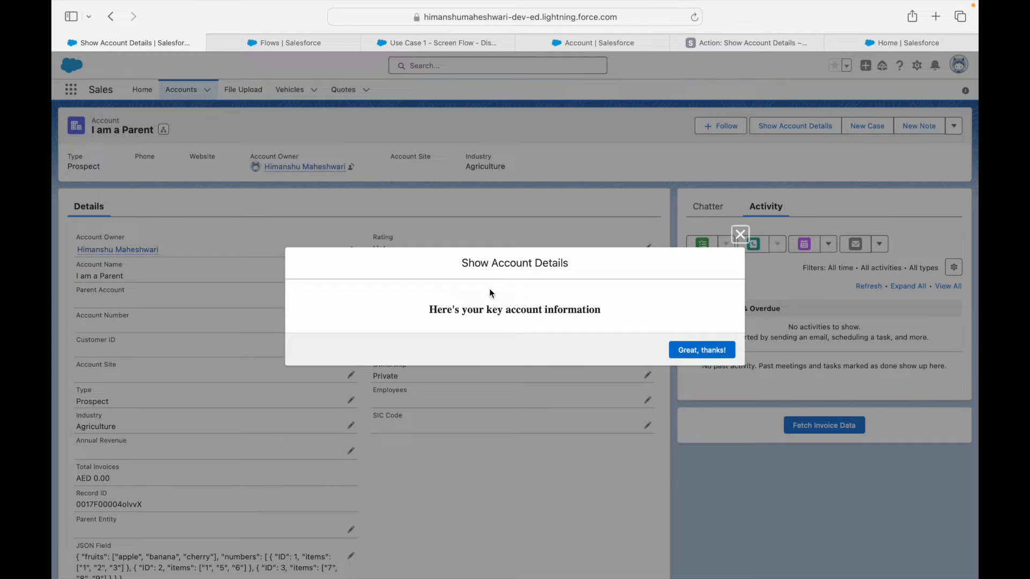
left_click_drag(462, 263, 568, 266)
left_click(577, 288)
left_click_drag(431, 309, 600, 309)
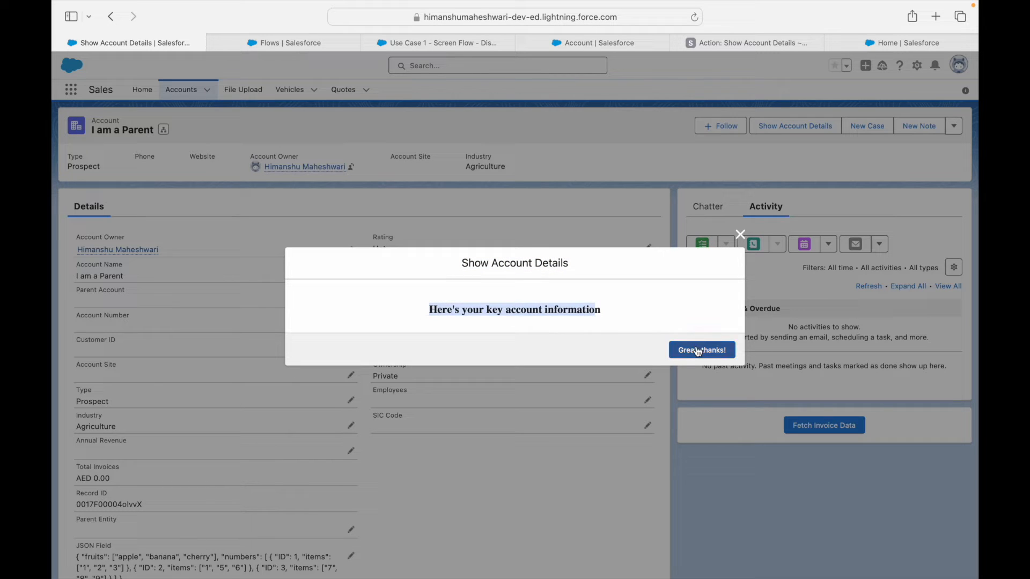
left_click(649, 323)
left_click(683, 347)
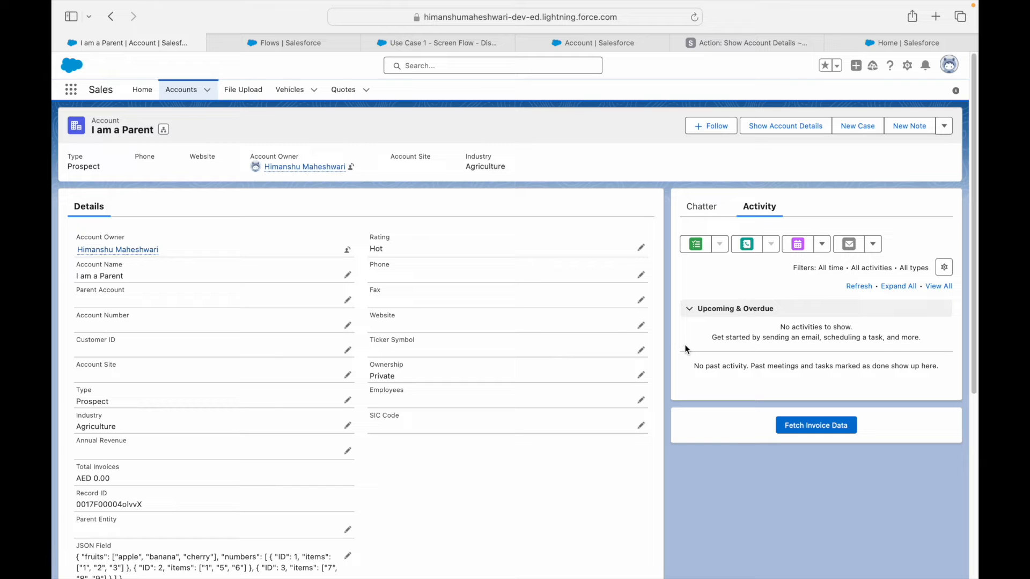
Run Show Account Details again, check the heading text on the flow screen, and close the dialog
left_click(777, 130)
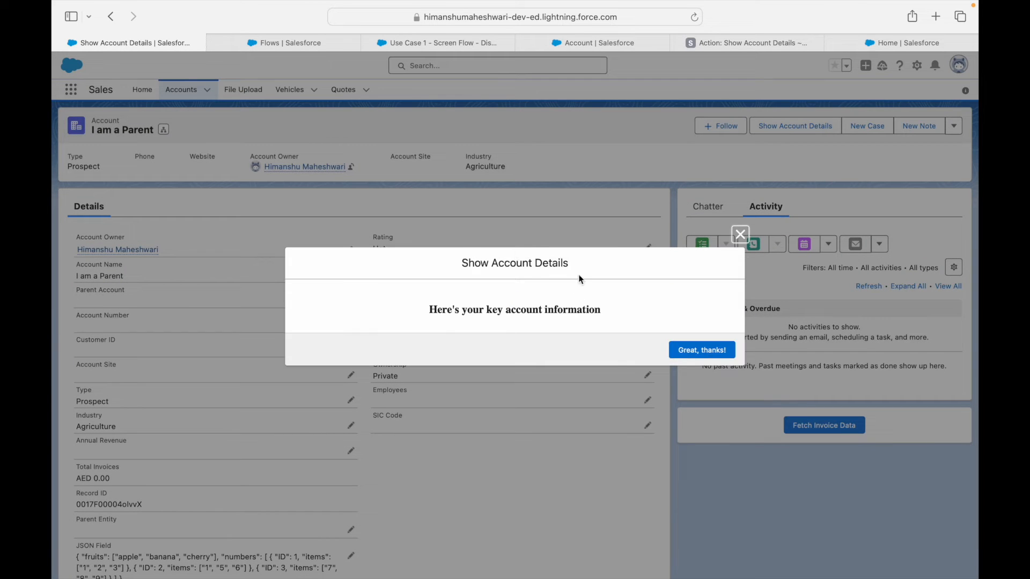
left_click_drag(605, 314, 413, 314)
left_click(412, 313)
left_click(740, 234)
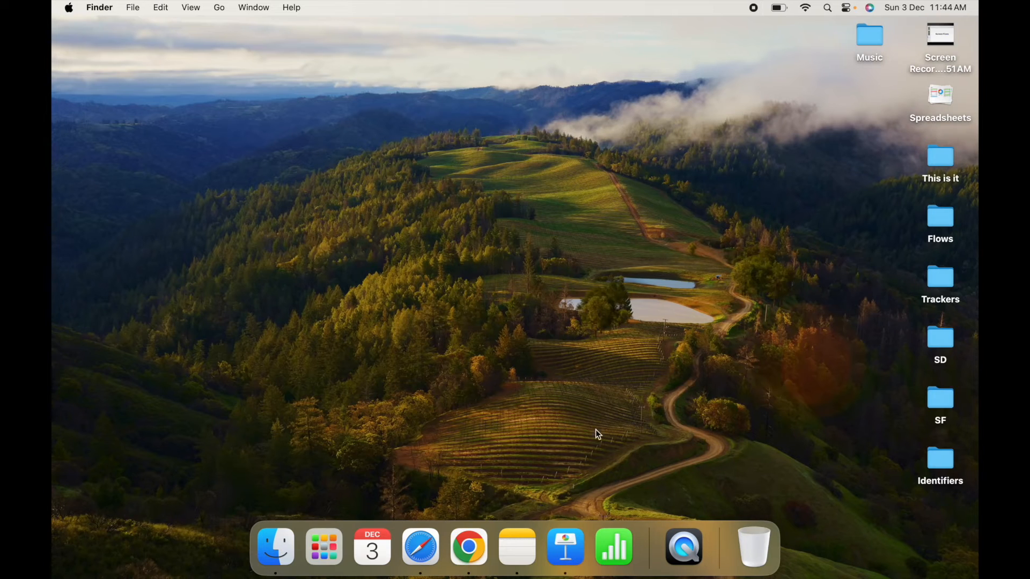
Switch to Keynote to review which account fields the Use Case 1 slide requires, and return to Salesforce in Safari
left_click(565, 542)
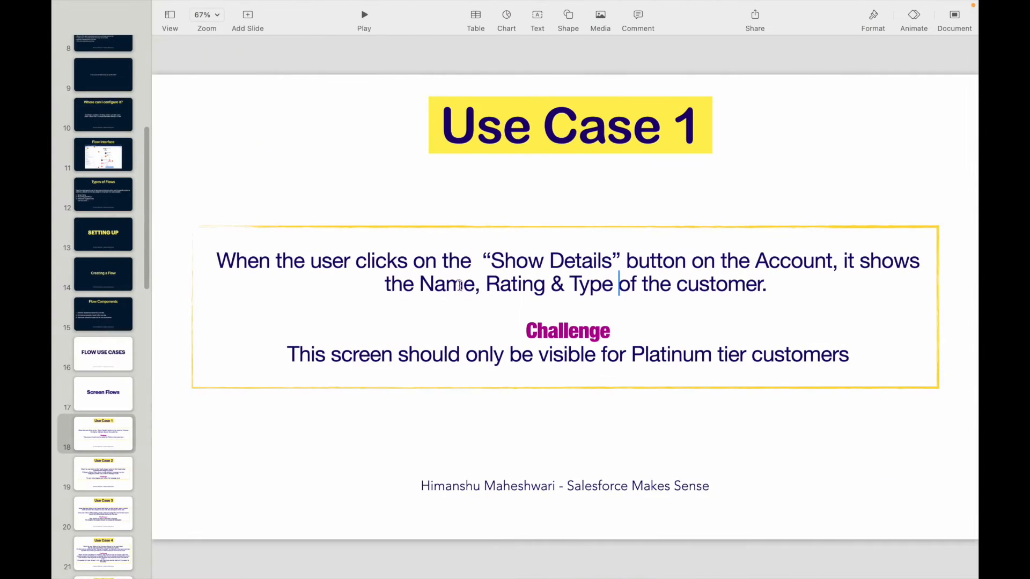
left_click_drag(421, 283, 461, 285)
left_click(528, 285)
double_click(528, 285)
double_click(587, 281)
left_click(701, 305)
key("ctrl+Left")
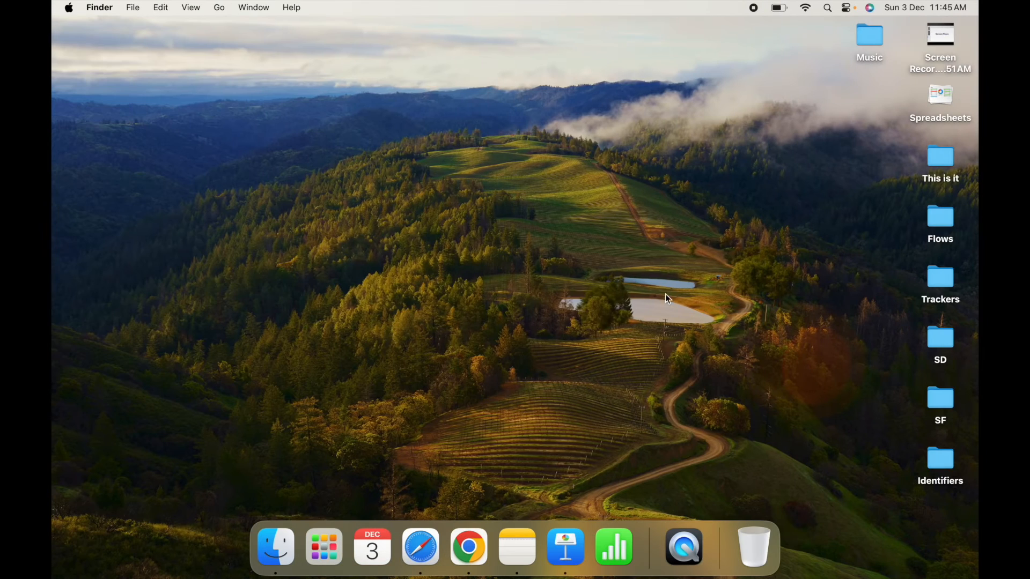
key("super+Tab")
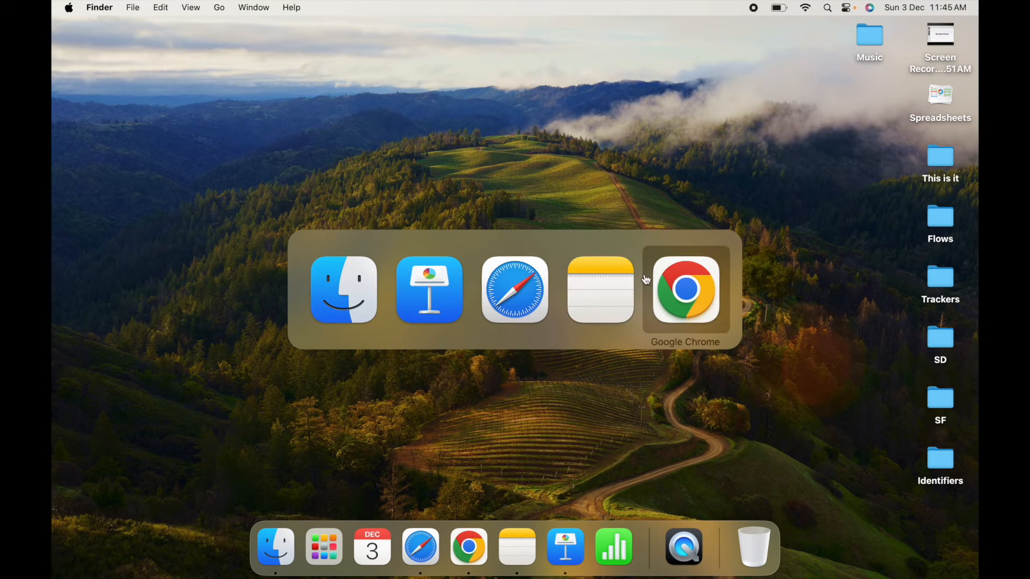
left_click(504, 296)
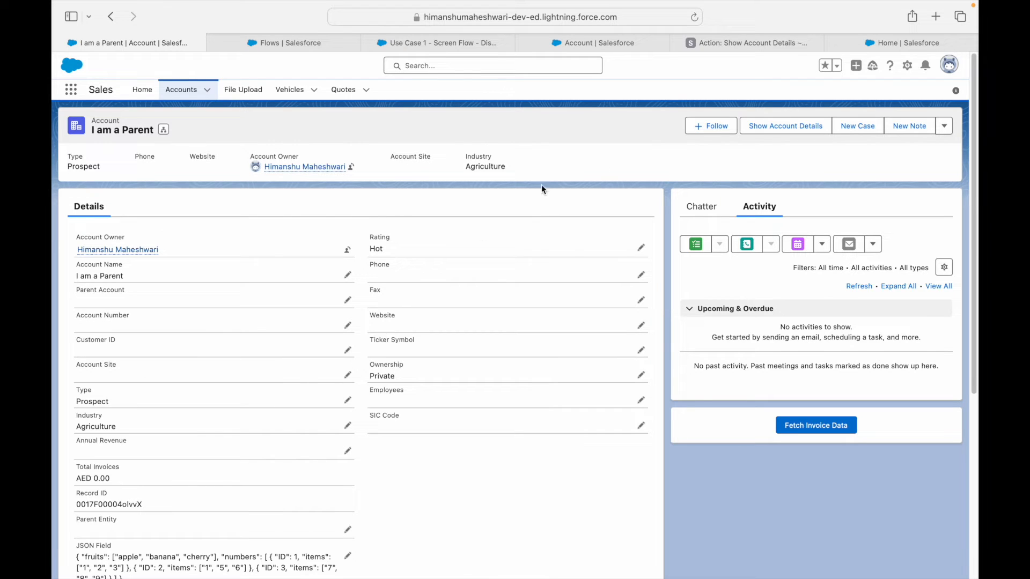
In the Display Account Information flow, start a new Variable resource with API name recordId and data type Text
left_click(437, 42)
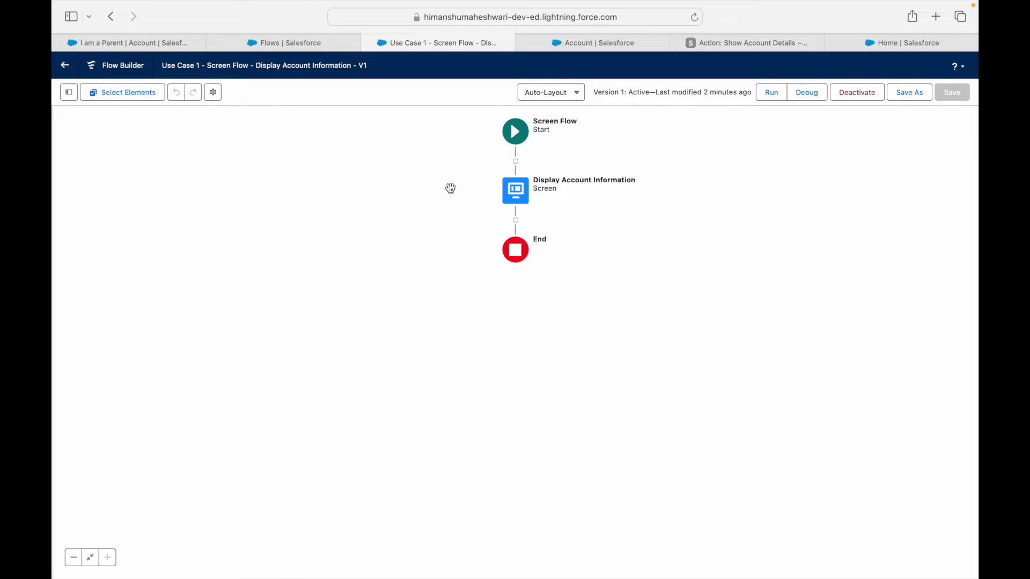
left_click(69, 94)
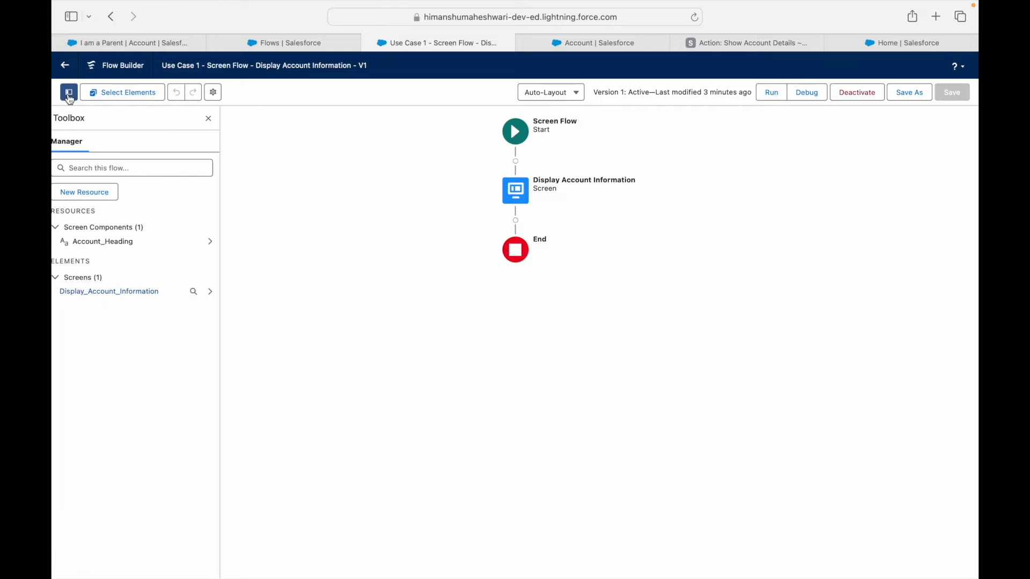
left_click(94, 193)
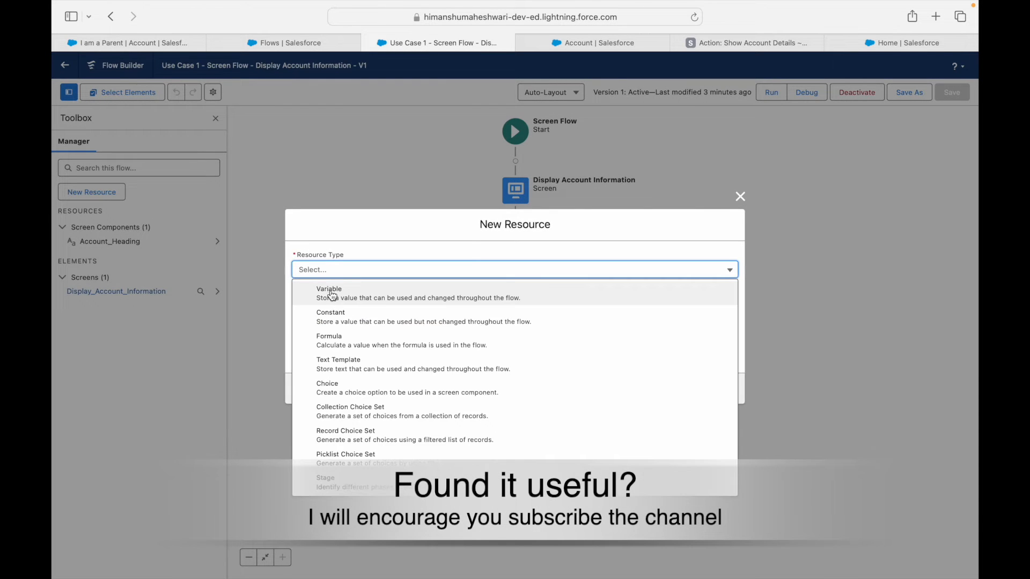
left_click(329, 290)
type("recordId")
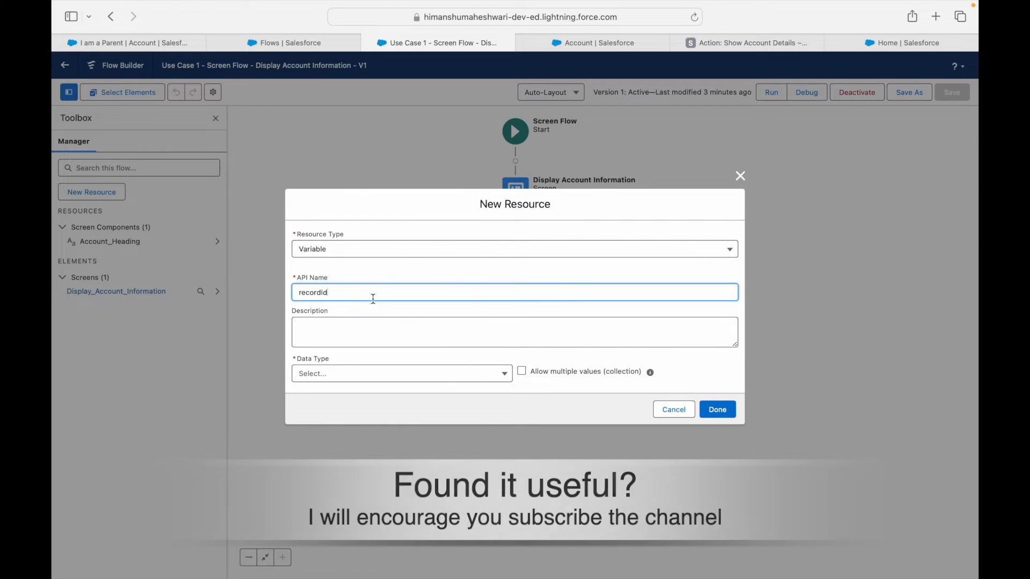
left_click(370, 333)
left_click(365, 376)
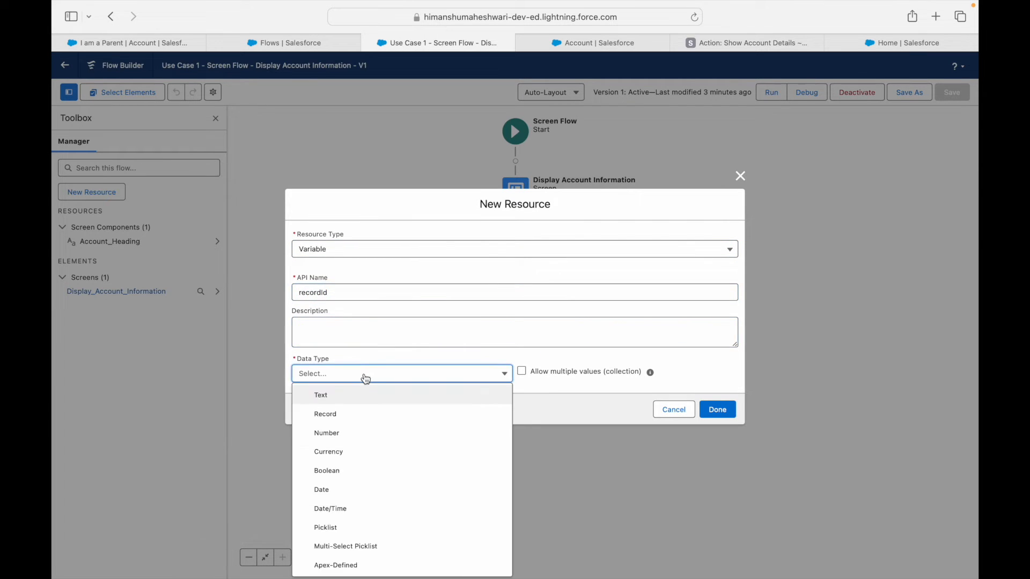
left_click(337, 397)
Try the Record data type for the recordId variable, comparing its settings with those of Text
left_click(343, 346)
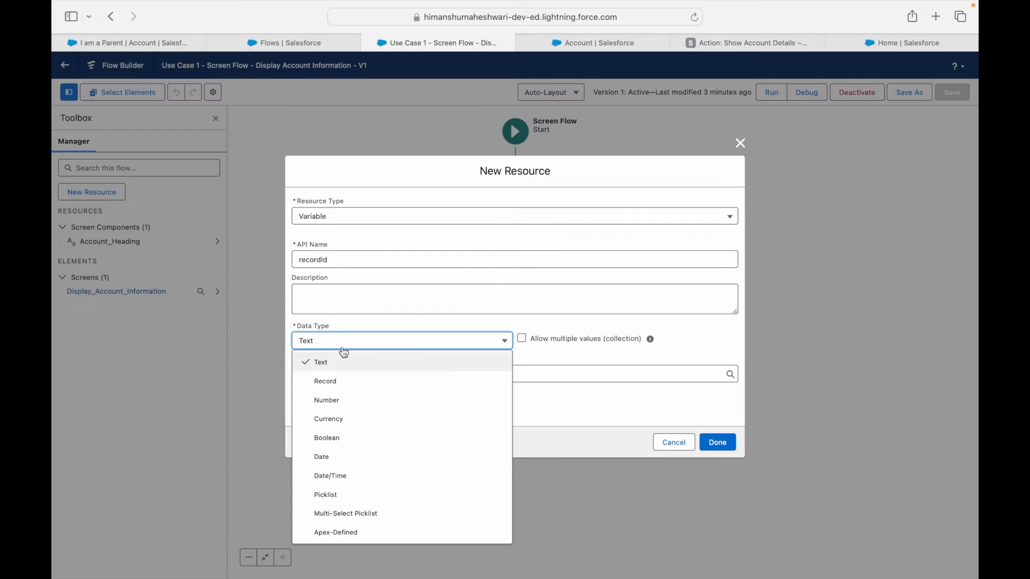
left_click(343, 381)
left_click(344, 344)
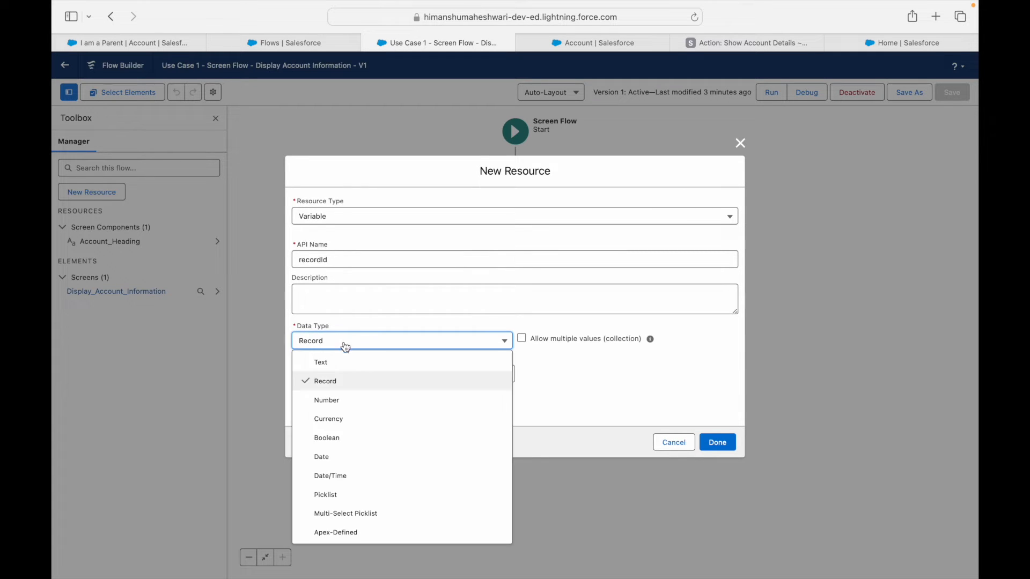
left_click(332, 362)
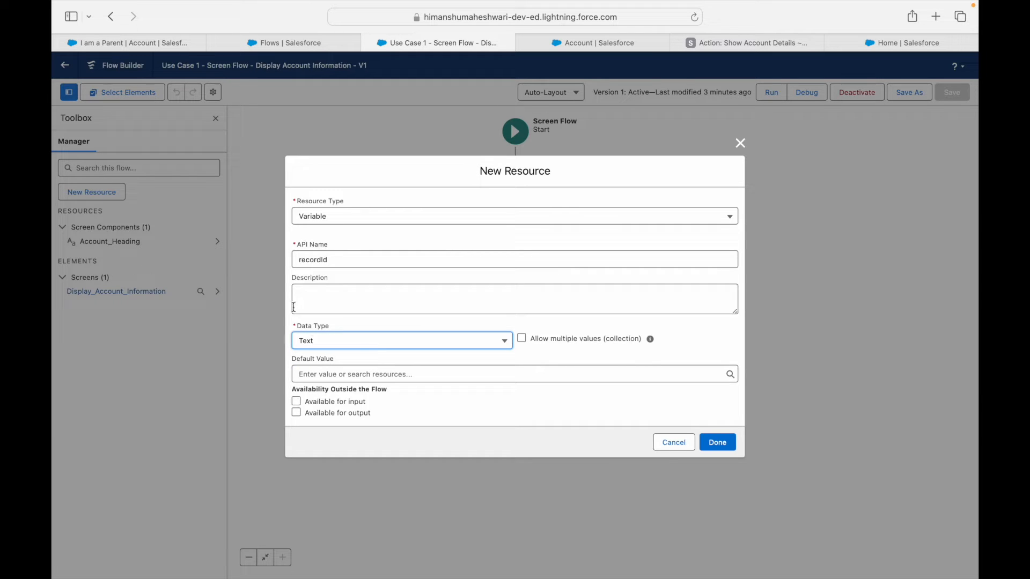
left_click(349, 343)
left_click(340, 383)
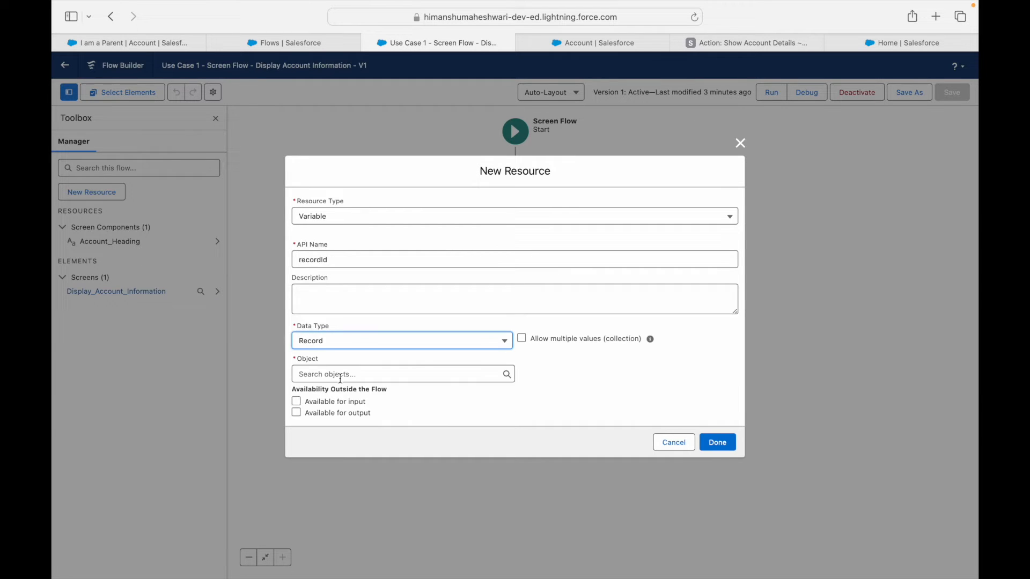
Look over the "I am a Parent" account record and the Show Account Details action, and return to the flow's new resource form
left_click(131, 42)
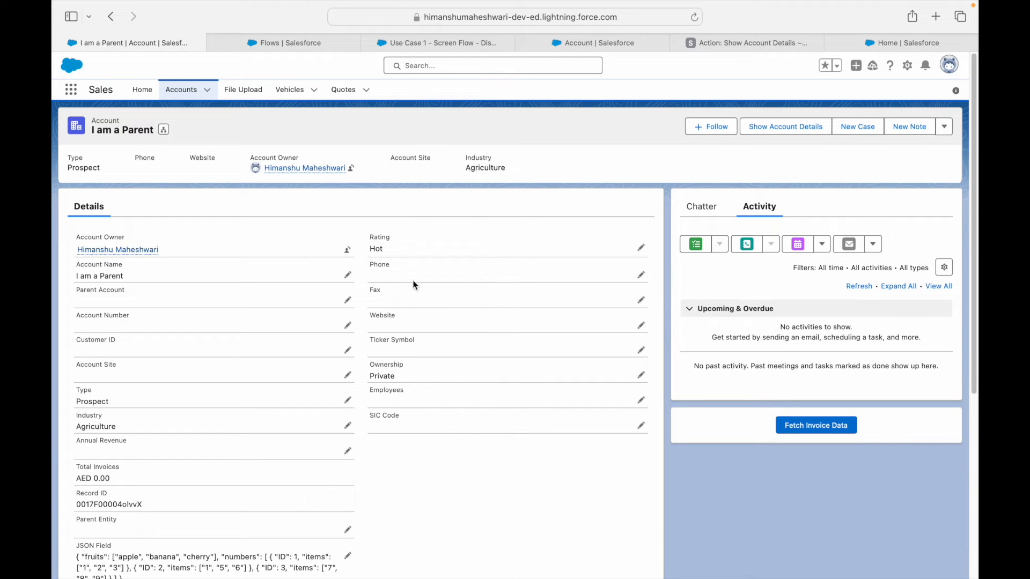
left_click_drag(384, 251, 367, 251)
left_click(409, 232)
left_click(718, 40)
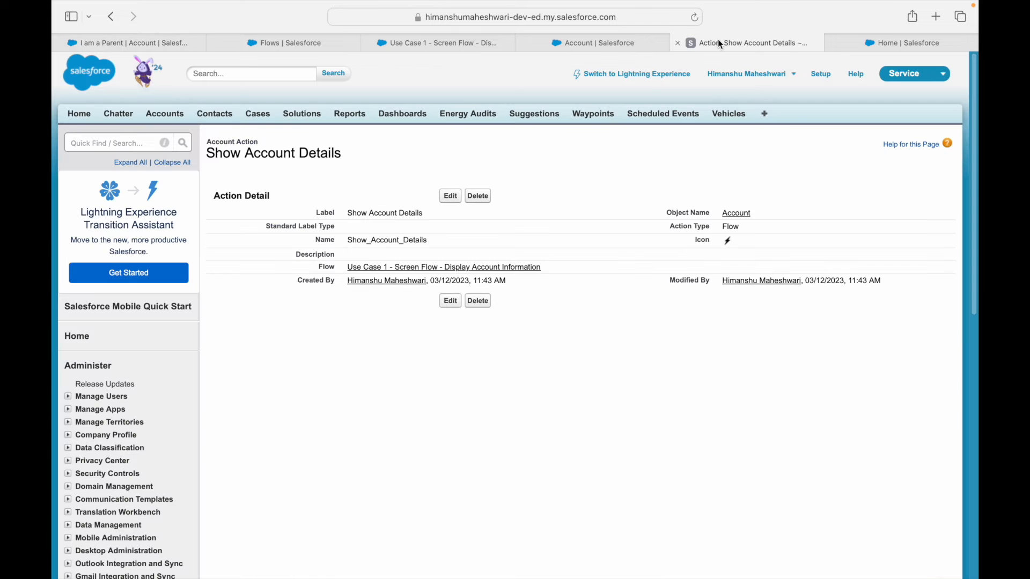
left_click(568, 43)
left_click(440, 42)
Review the recordId API name and switch the variable's data type back to Text
left_click_drag(344, 259, 284, 258)
left_click(322, 260)
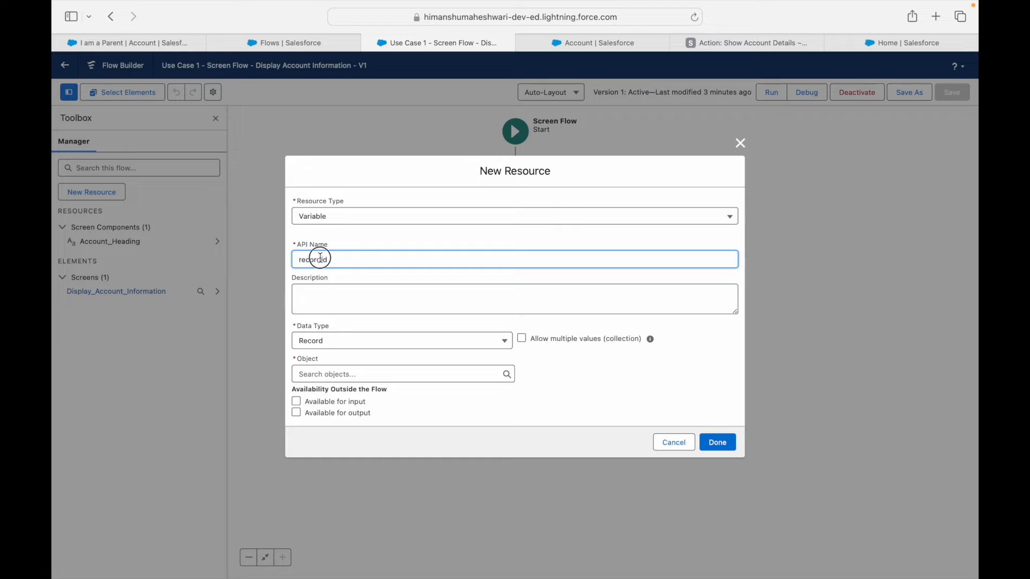
left_click_drag(347, 261, 301, 260)
left_click(348, 261)
left_click(335, 343)
left_click(328, 362)
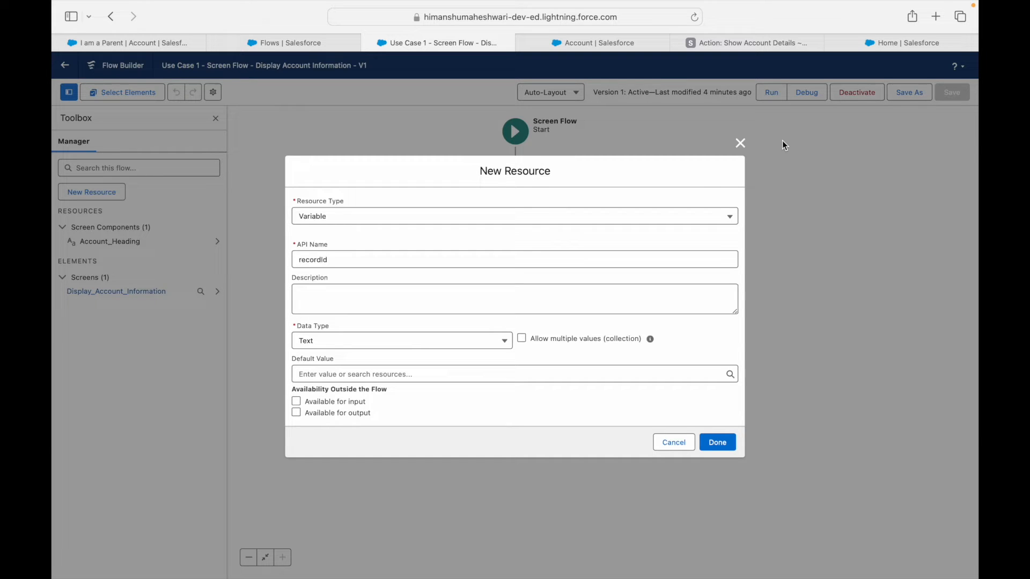
Set the recordId variable's data type to Record with object Account, and make it available for input
left_click(308, 343)
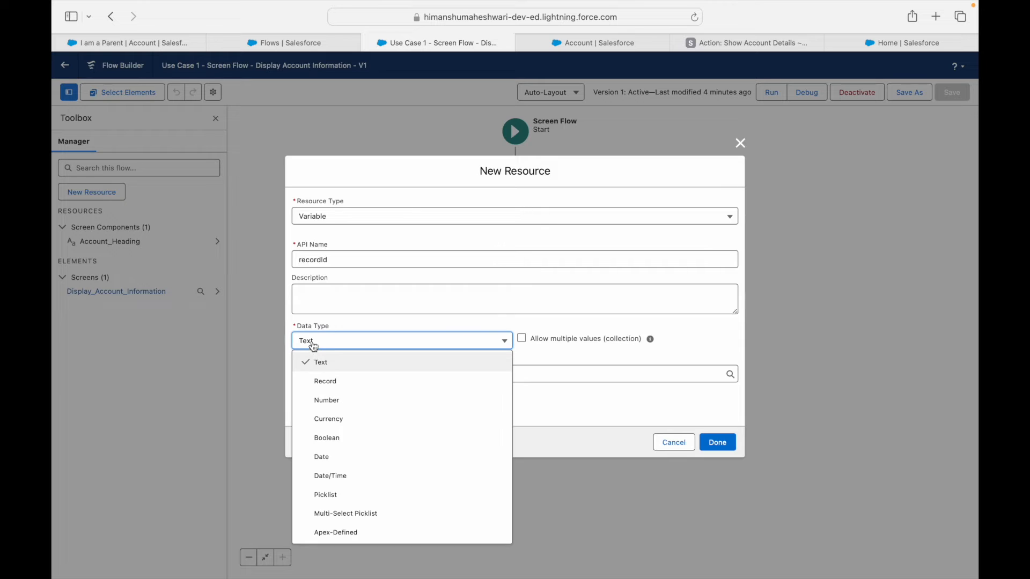
left_click(326, 381)
left_click(330, 374)
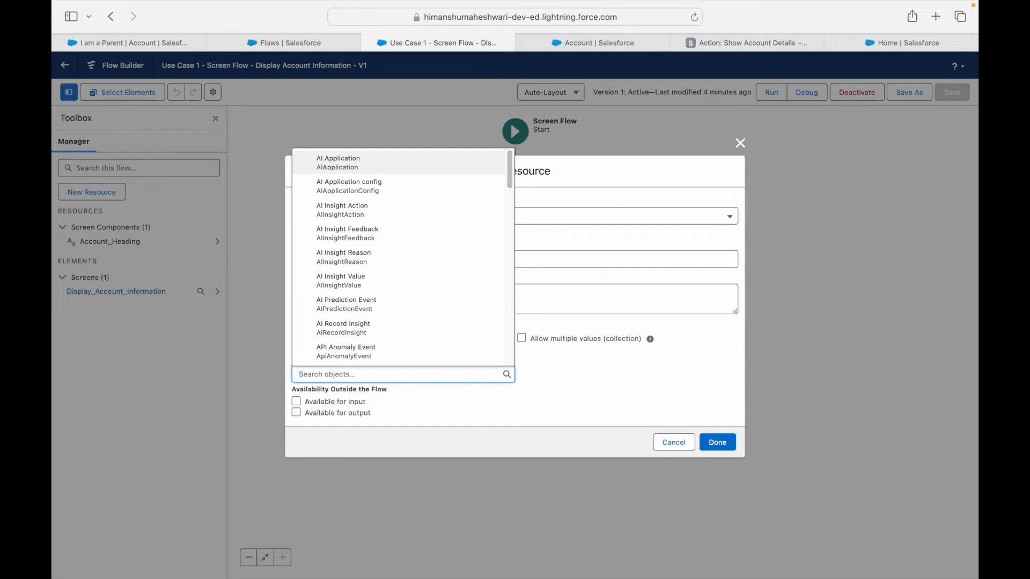
type("Account")
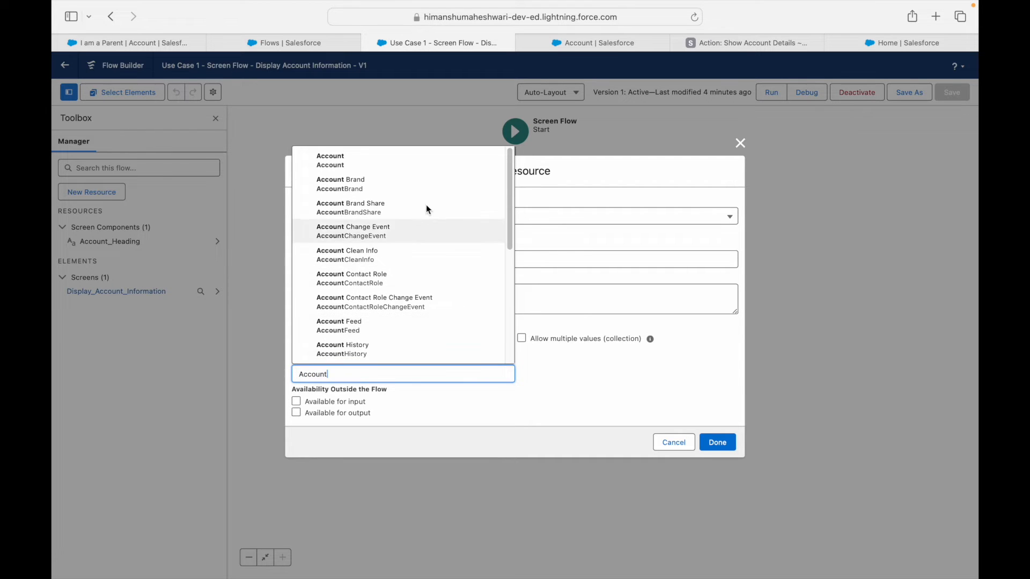
left_click(356, 160)
left_click(531, 384)
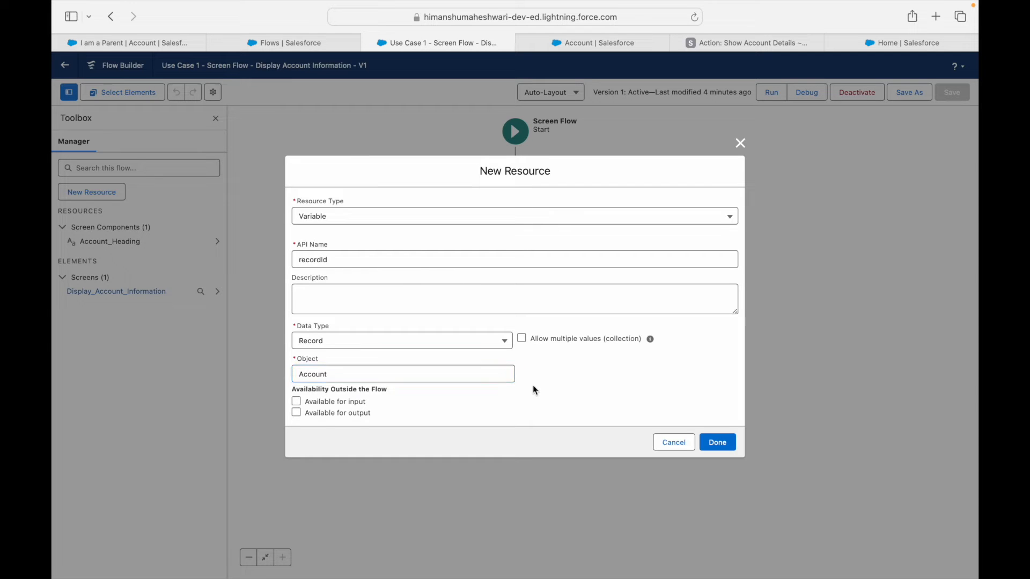
left_click(322, 403)
left_click(576, 395)
Examine the record ID in the page address of the "I am a Parent" account and the Show Account Details action
left_click(153, 46)
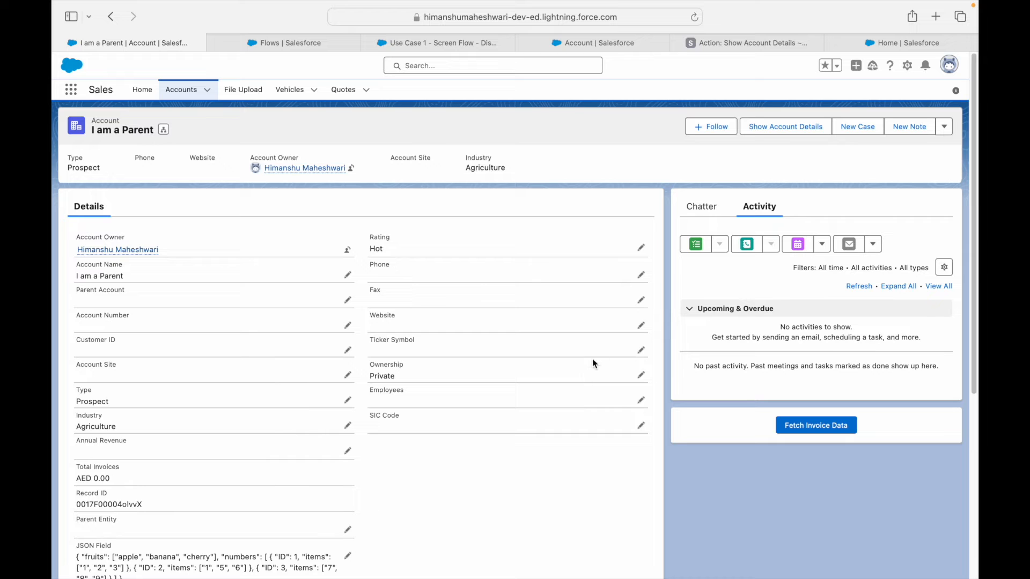
left_click(641, 17)
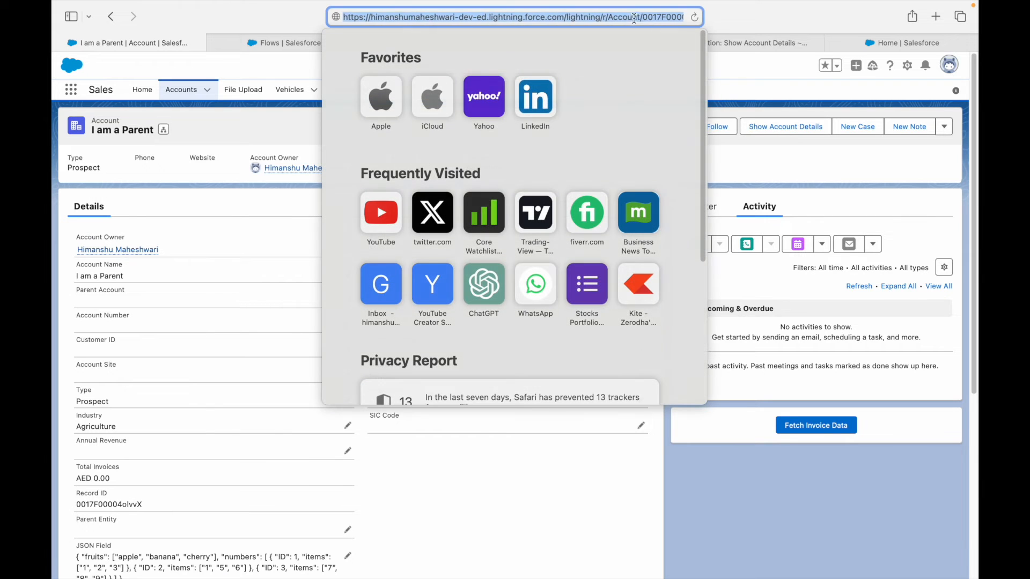
double_click(666, 16)
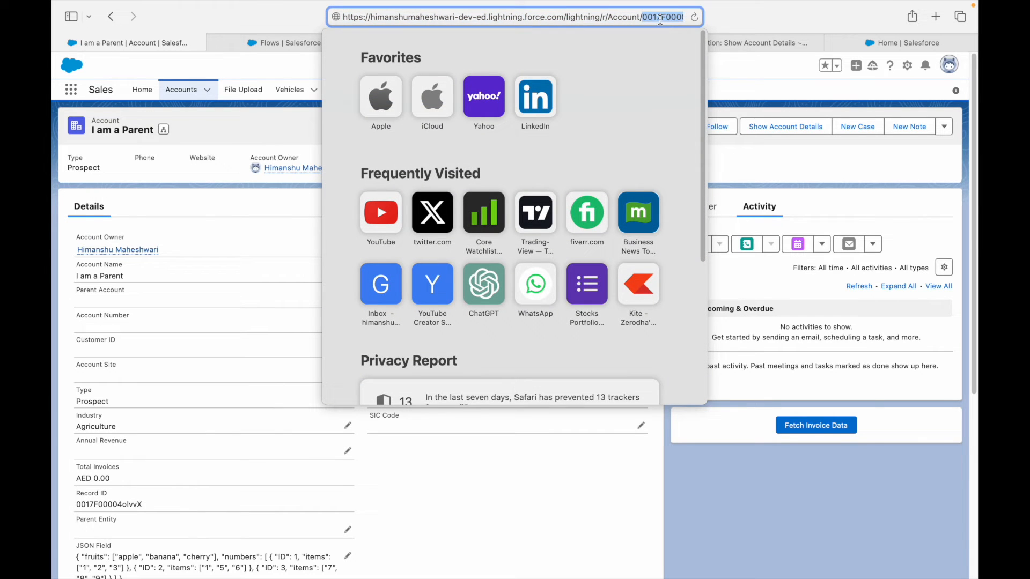
left_click(762, 98)
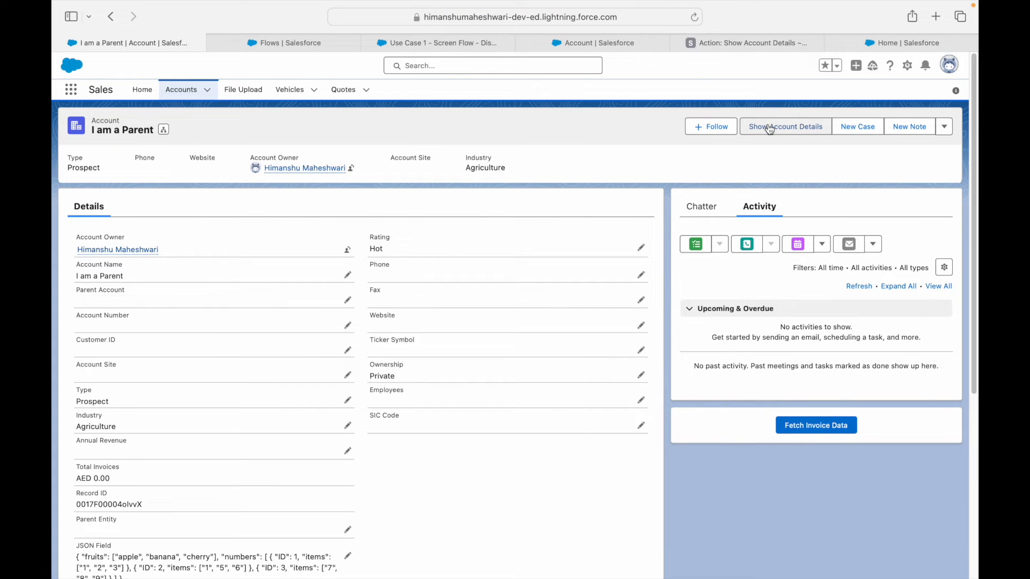
left_click(665, 17)
double_click(665, 16)
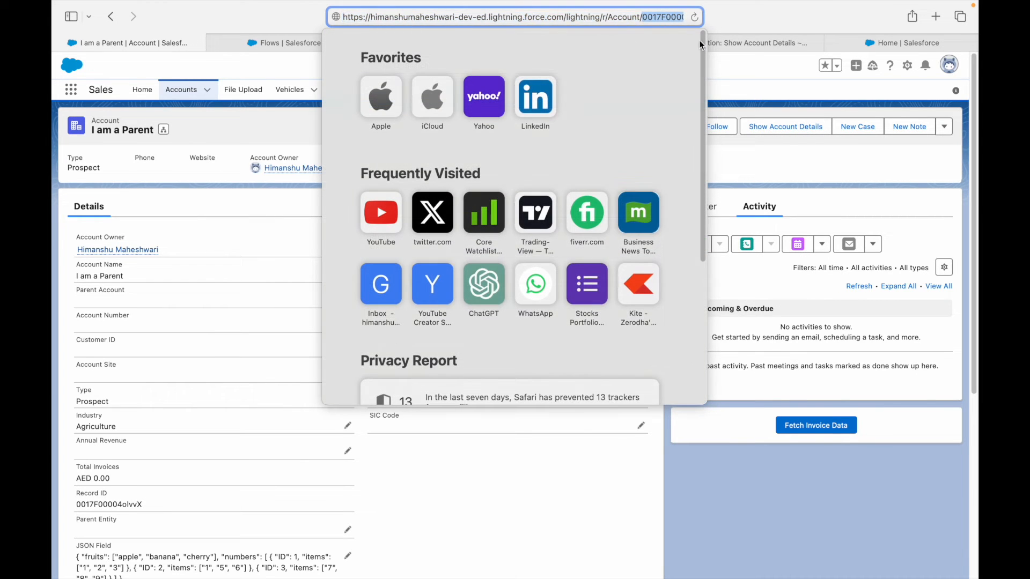
left_click(761, 98)
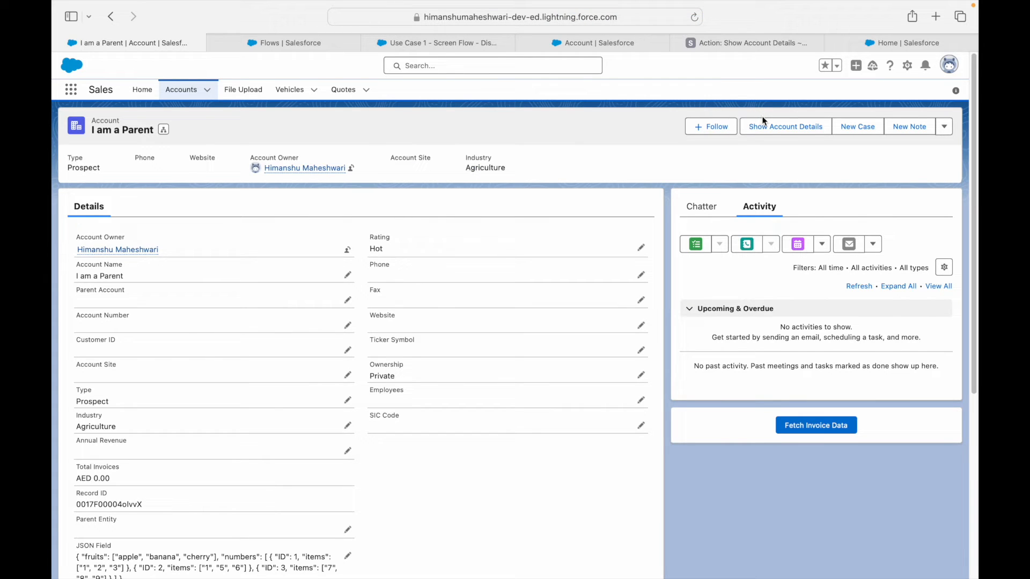
Look over the account's name and the Show Account Details action's setup, and return to the flow's new resource form
double_click(132, 128)
left_click(210, 132)
left_click(705, 42)
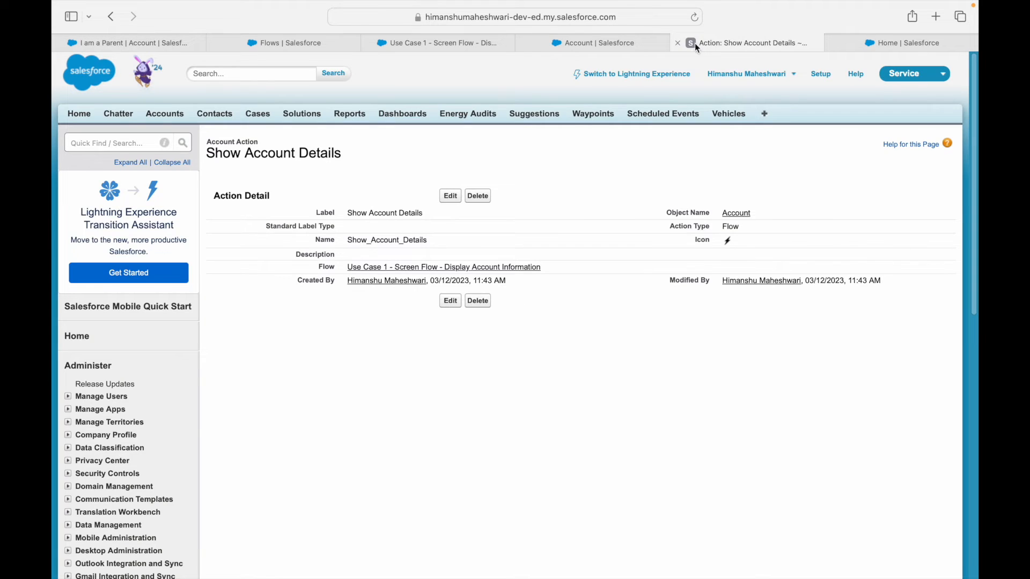
left_click(607, 44)
left_click(456, 43)
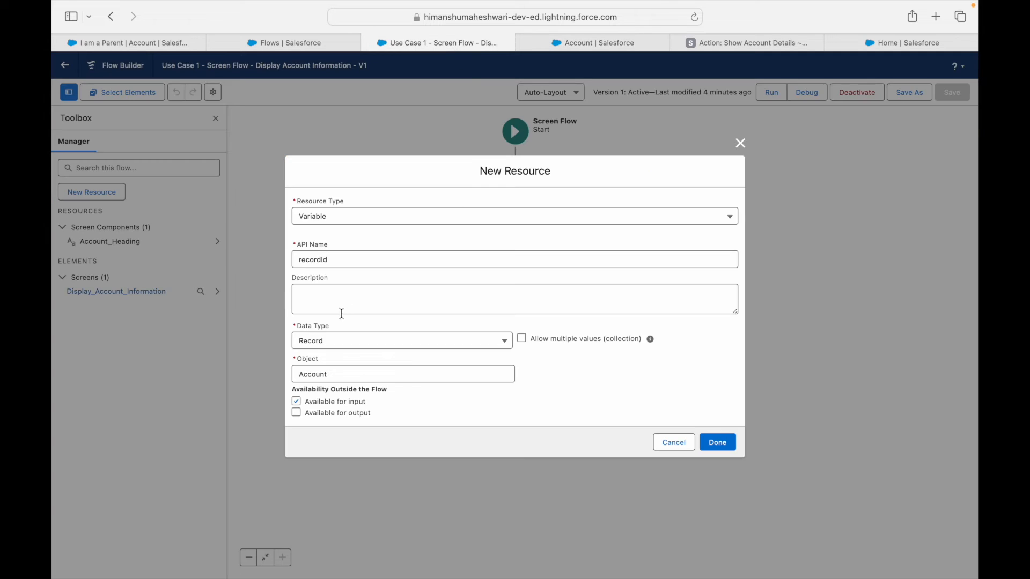
Review the recordId API name and try allowing multiple values for the variable, then turn the option off again
left_click(334, 261)
left_click_drag(333, 260, 297, 260)
left_click(335, 258)
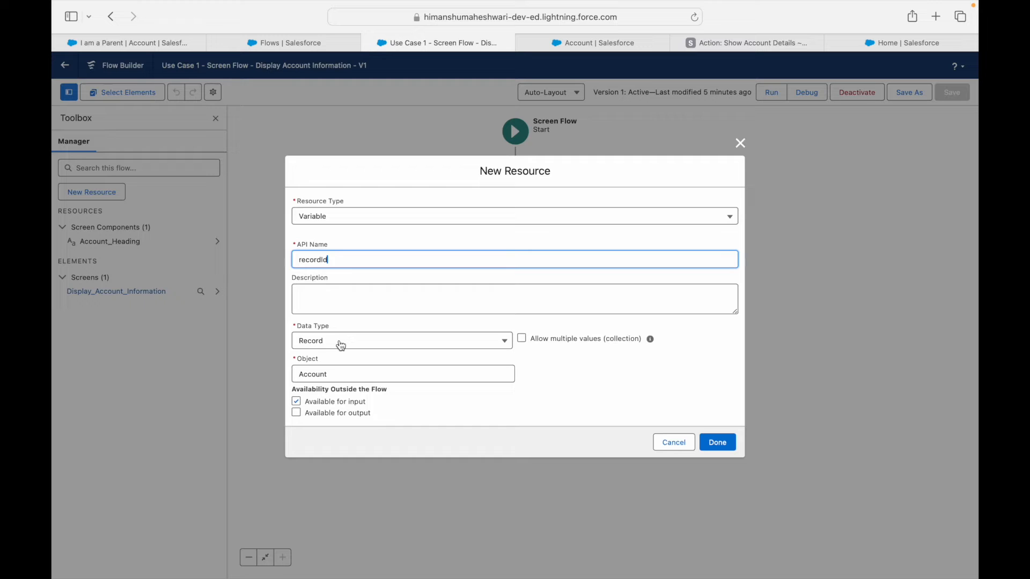
left_click(524, 338)
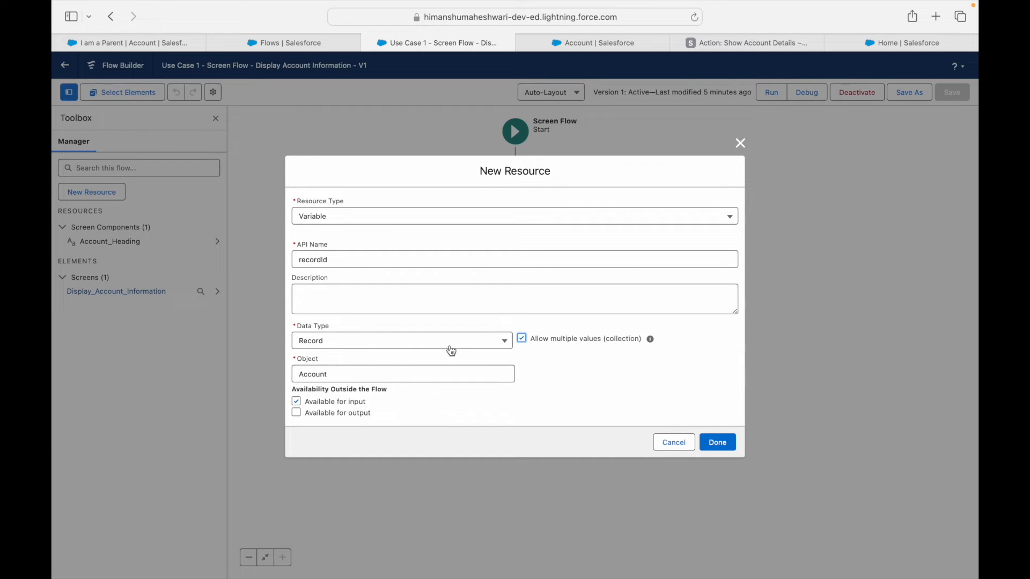
left_click(520, 339)
Recheck the recordId variable's Record data type and Account object, and finish creating the variable
double_click(344, 262)
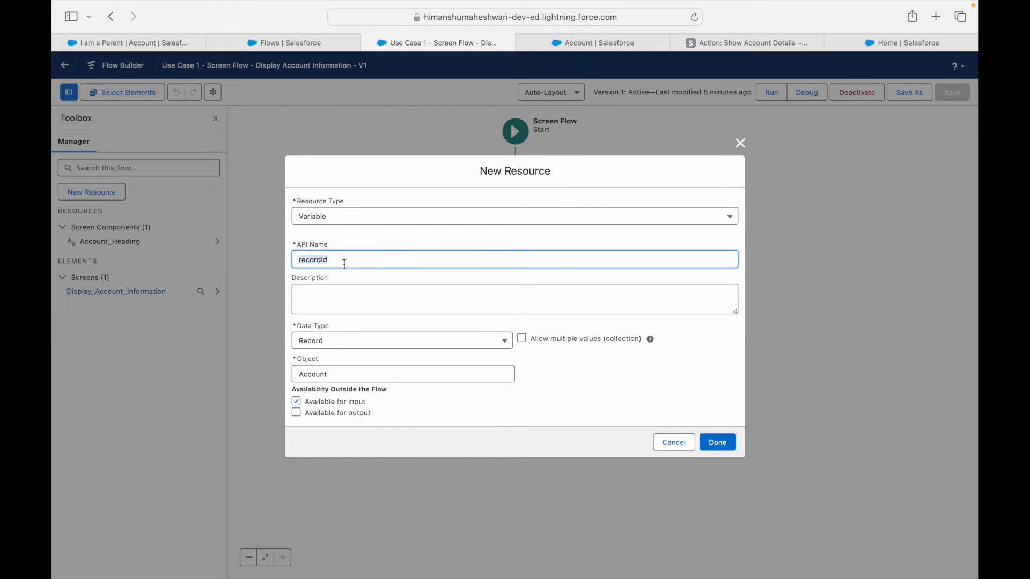
left_click(349, 343)
left_click(344, 381)
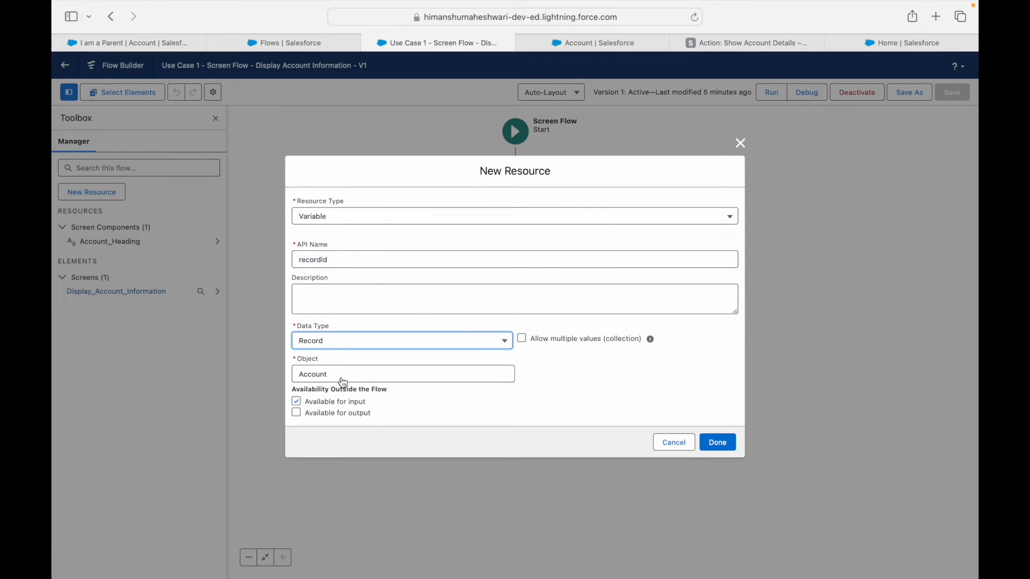
left_click(344, 382)
left_click(349, 173)
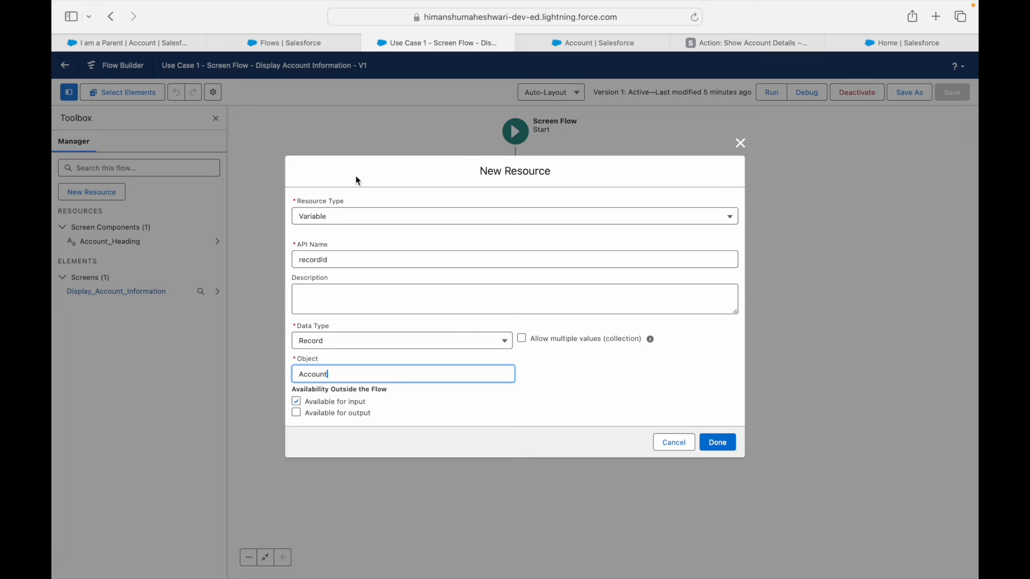
left_click(550, 387)
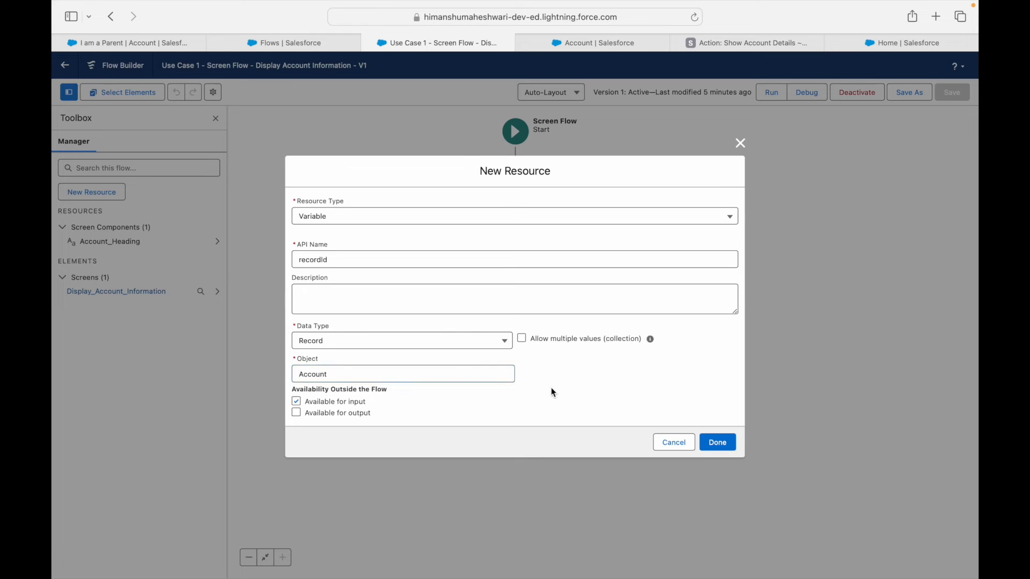
left_click(413, 379)
left_click(578, 369)
left_click(711, 442)
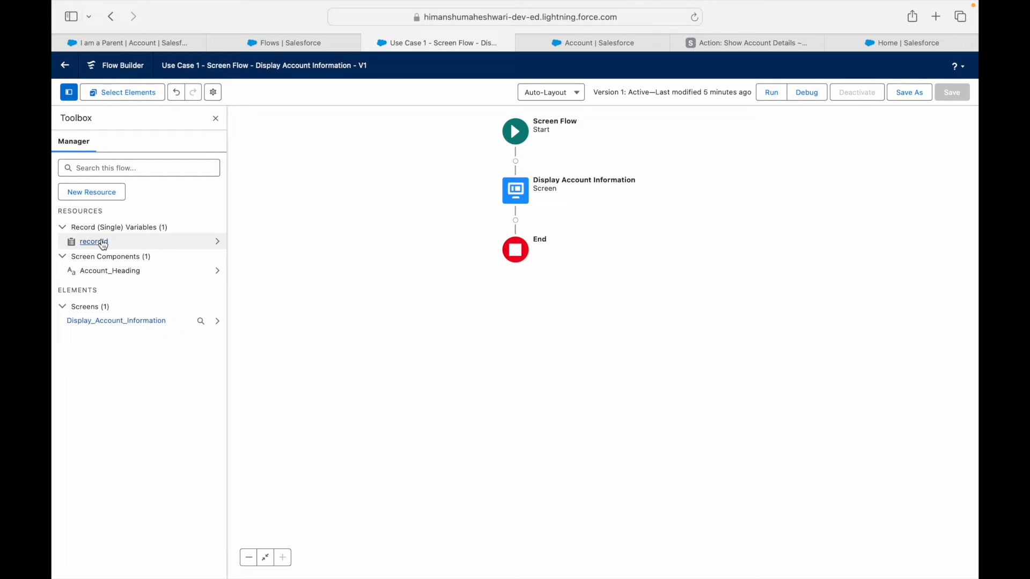
Add a Display Text component with API name AccountName below the heading of the Display Account Information screen
double_click(514, 191)
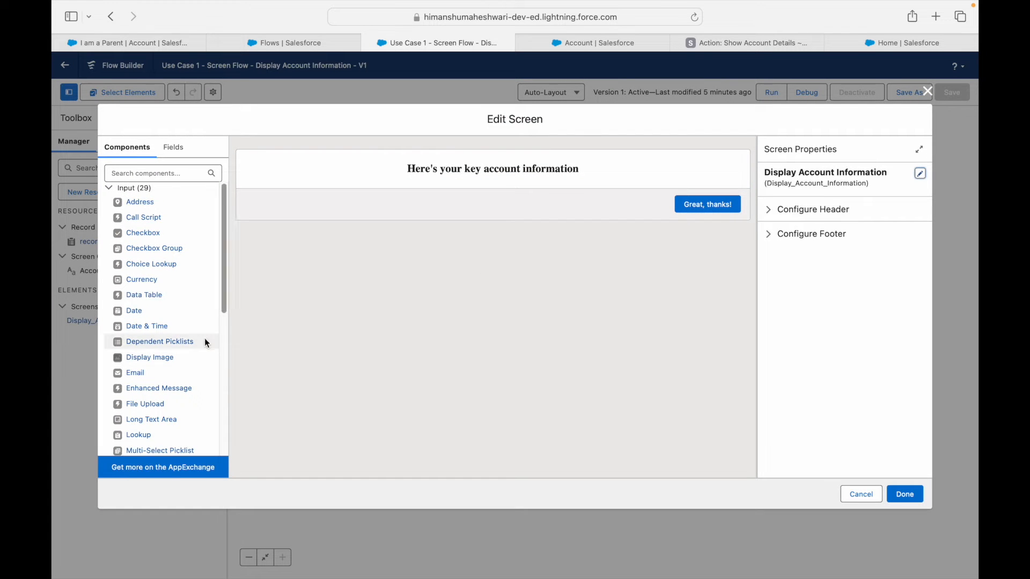
left_click(166, 173)
type("Display")
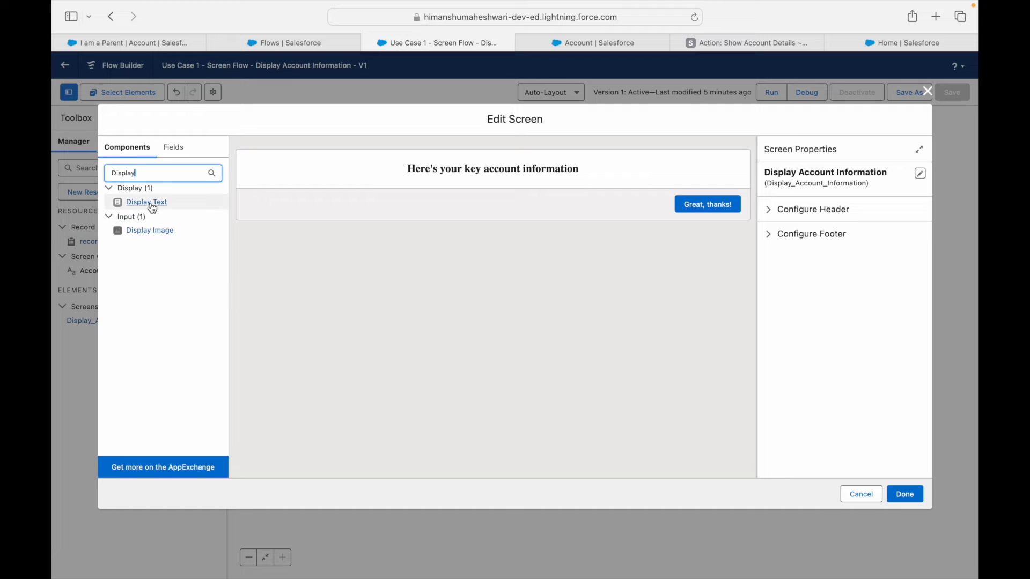
left_click_drag(152, 206, 348, 185)
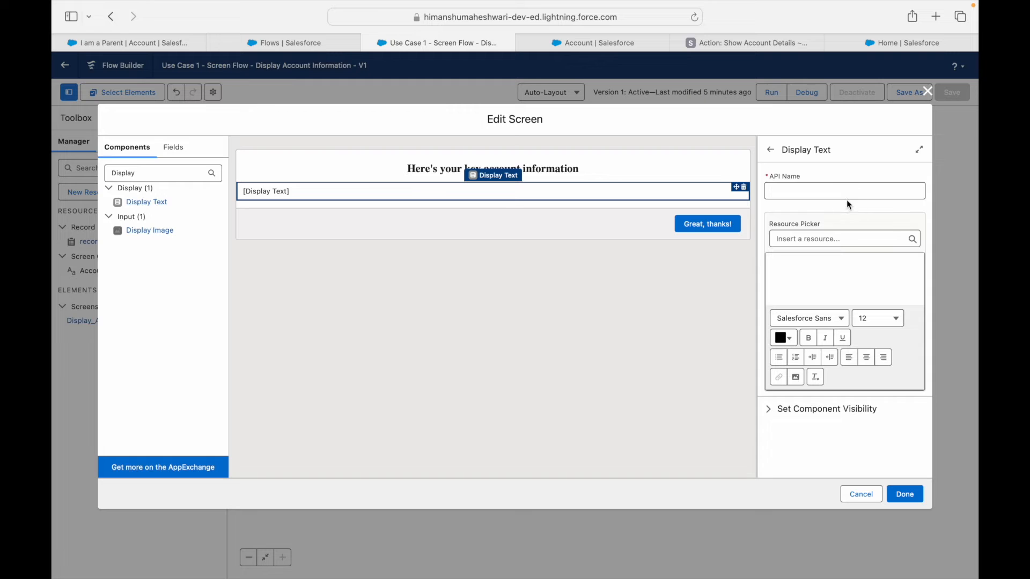
left_click(802, 193)
type("Ac")
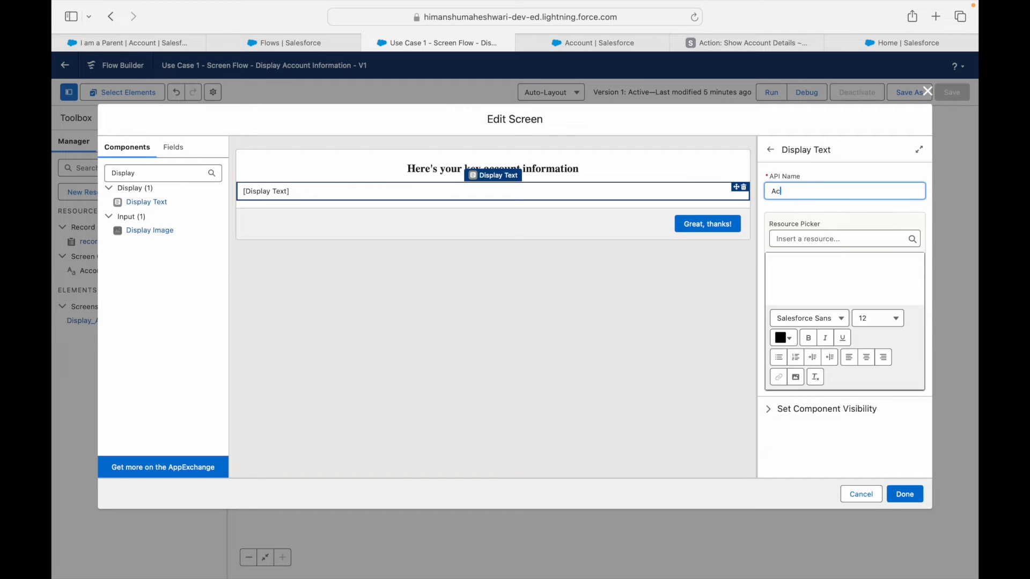
type("countName")
key("Tab")
left_click(837, 293)
Insert the recordId variable's Account Name field, {!recordId.Name}, as the text of the AccountName component
left_click(810, 240)
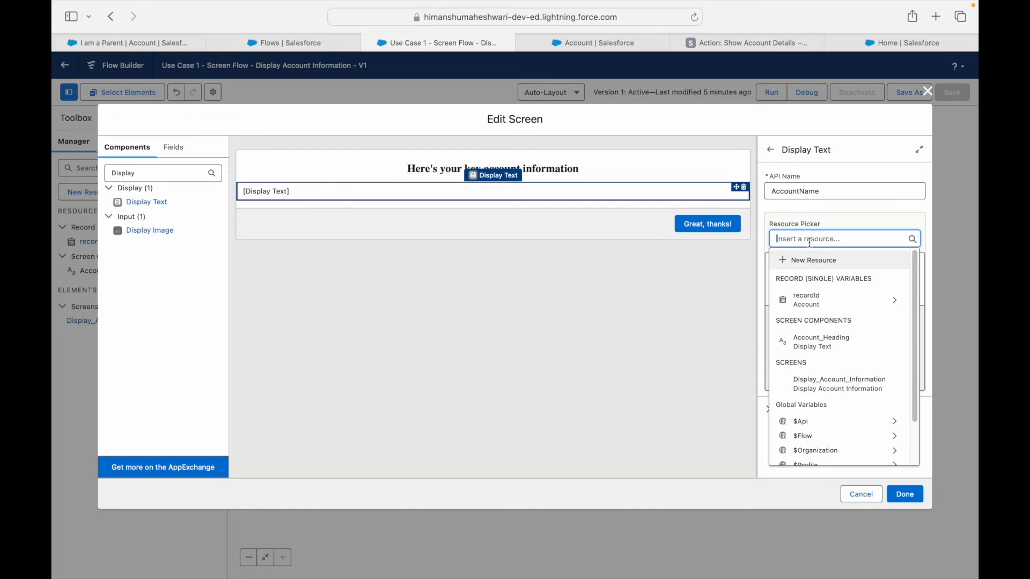
left_click(817, 300)
type("Name")
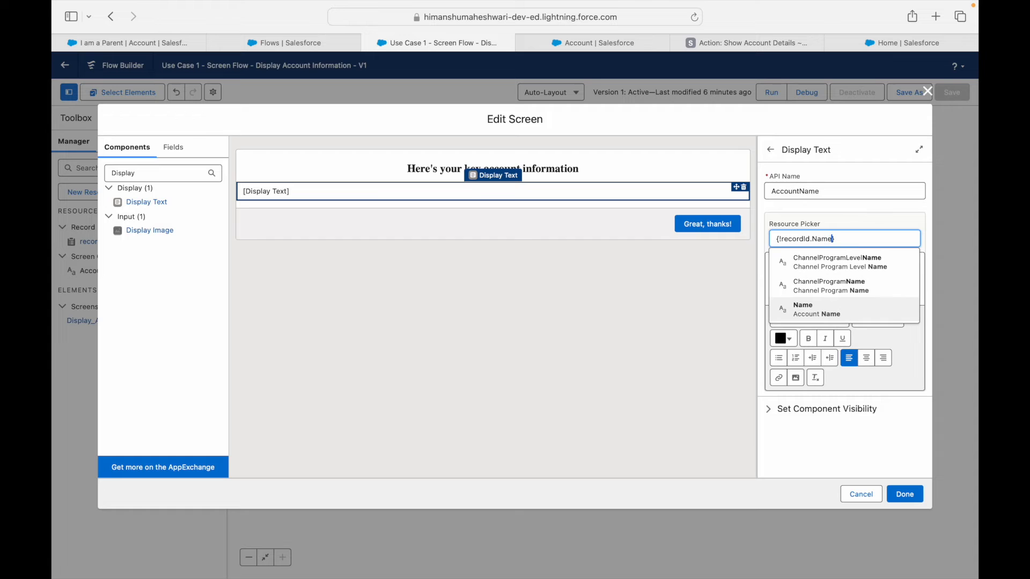
left_click(816, 310)
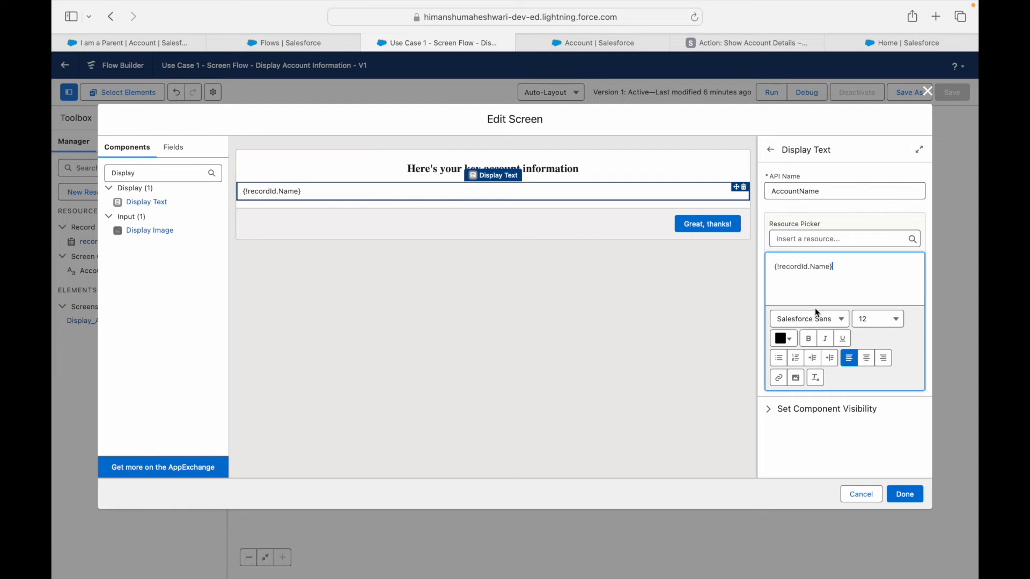
key("super+a")
key("Right")
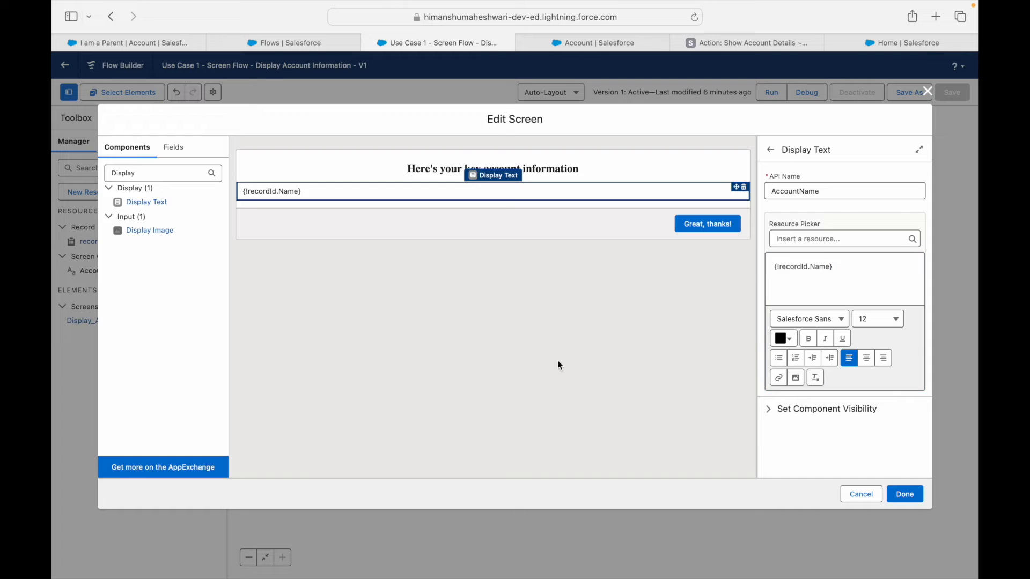
left_click(484, 327)
left_click(290, 197)
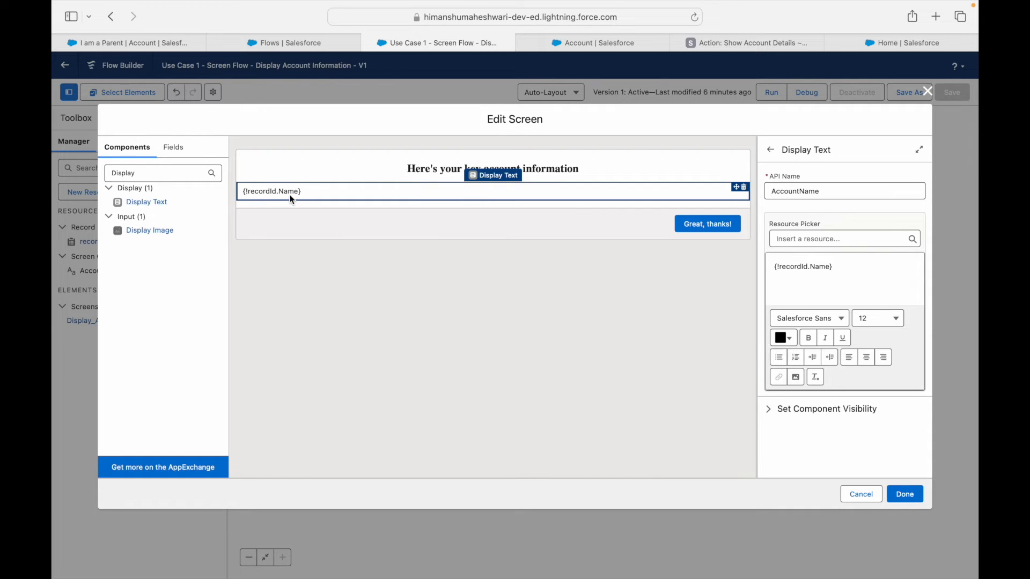
Add another Display Text component below the account name with API name AccountRating
left_click_drag(156, 202, 264, 204)
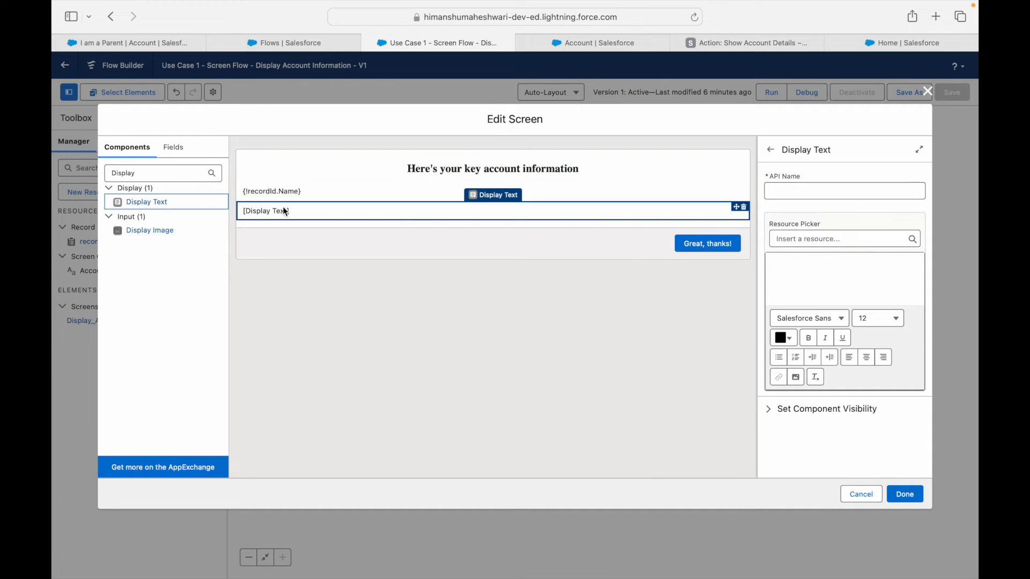
left_click(830, 240)
left_click(810, 185)
type("A")
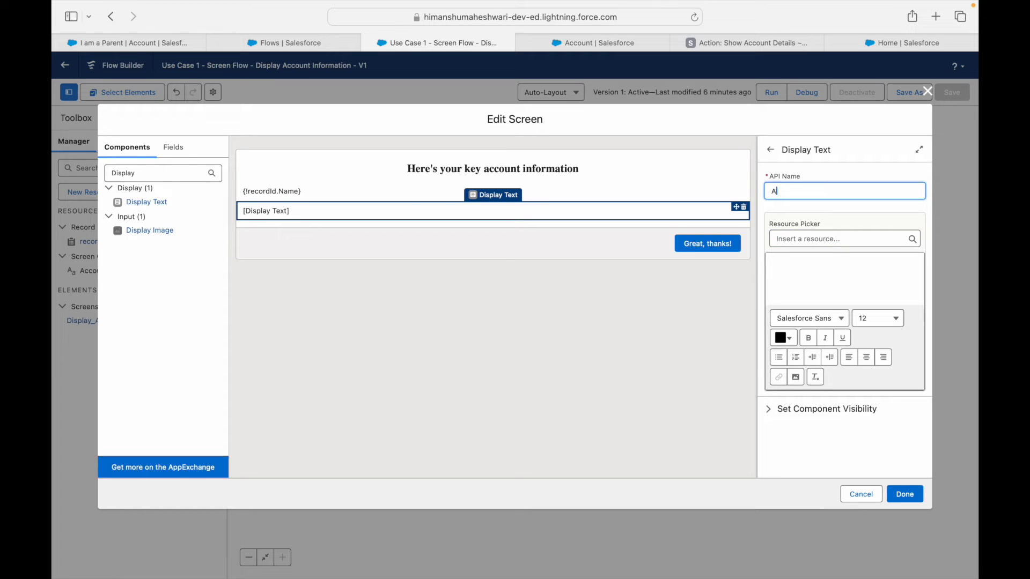
type("ccountRating")
key("Tab")
Insert the recordId variable's Account Rating field, {!recordId.Rating}, as the text of the AccountRating component
left_click(859, 239)
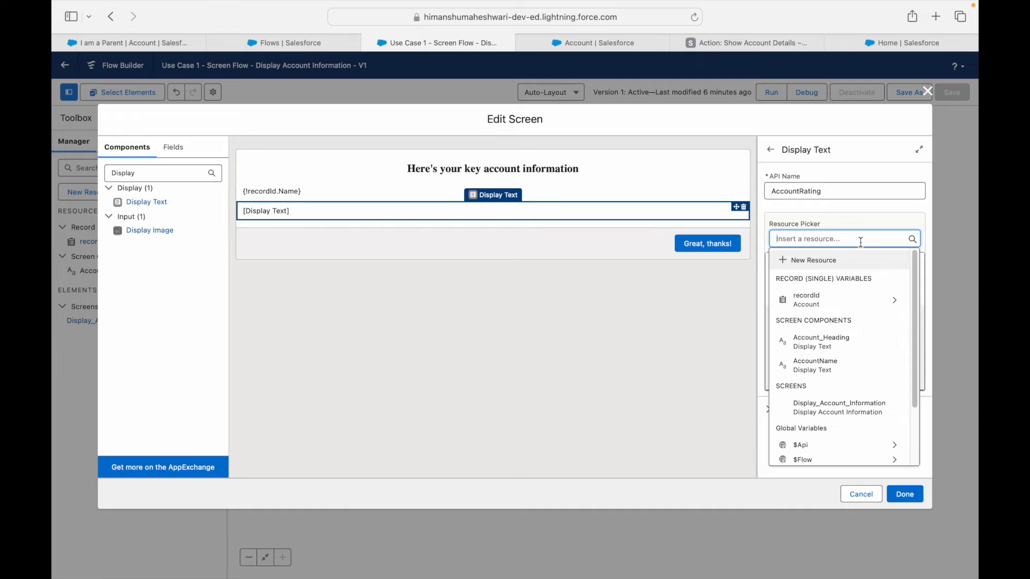
type("recordId.")
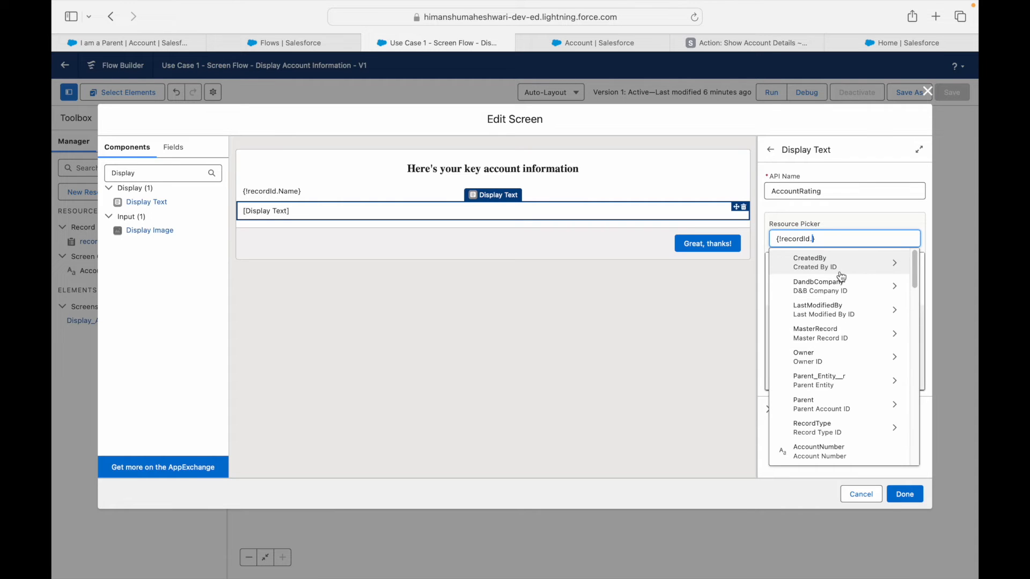
type("Rating")
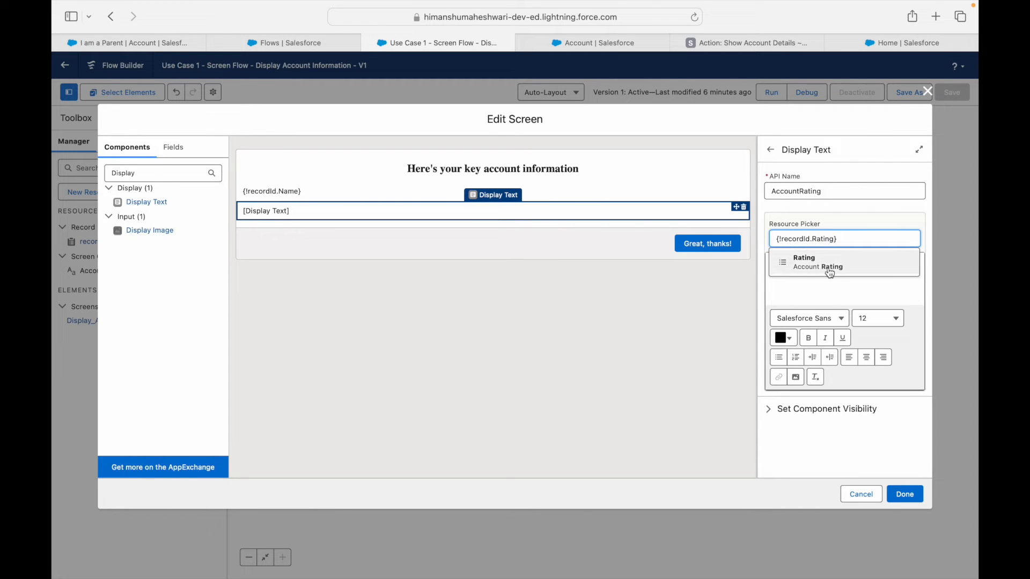
left_click(829, 271)
Add another Display Text component below the account rating with API name AccountType
left_click(139, 175)
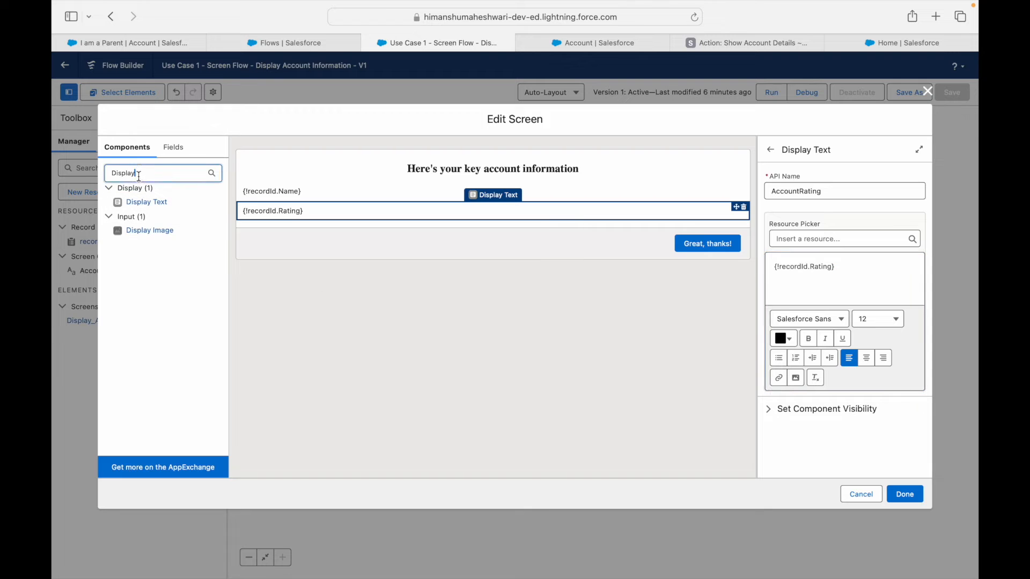
left_click_drag(196, 202, 434, 226)
left_click(799, 191)
type("AccountType")
key("Tab")
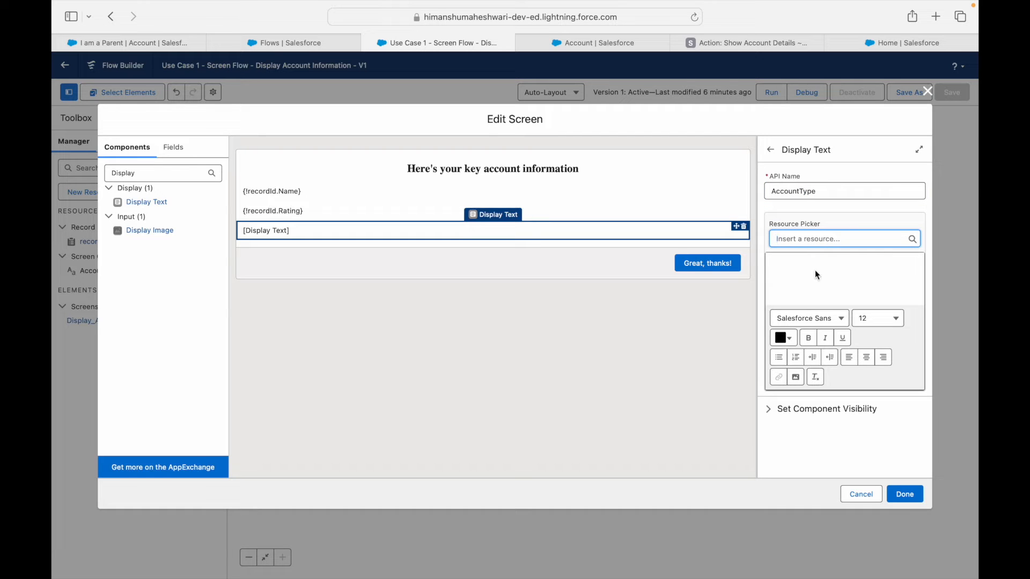
Insert the recordId variable's Account Type field, {!recordId.Type}, as the text of the AccountType component
left_click(804, 232)
type("rec")
left_click(819, 288)
type("Type")
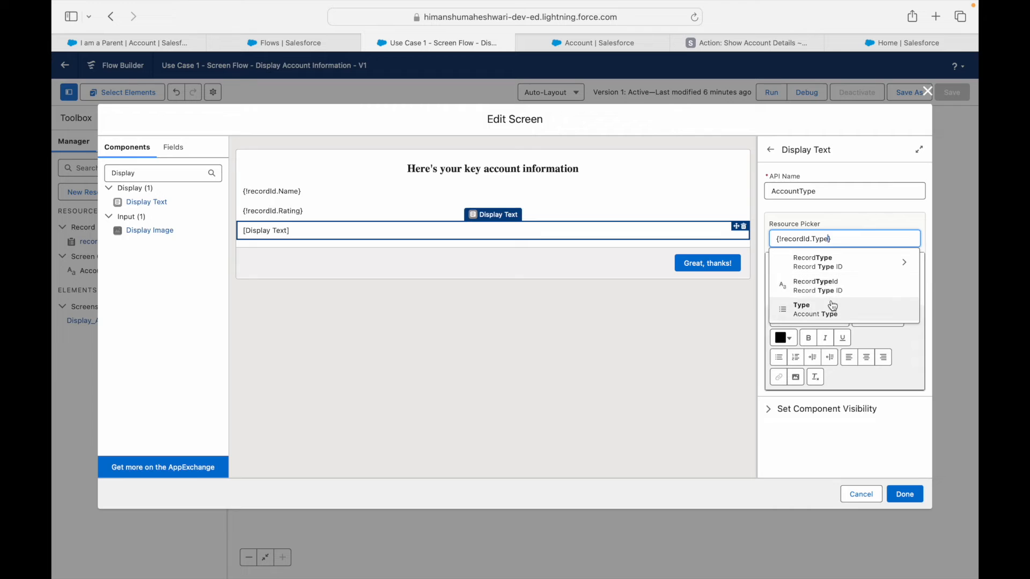
left_click(833, 306)
left_click(431, 306)
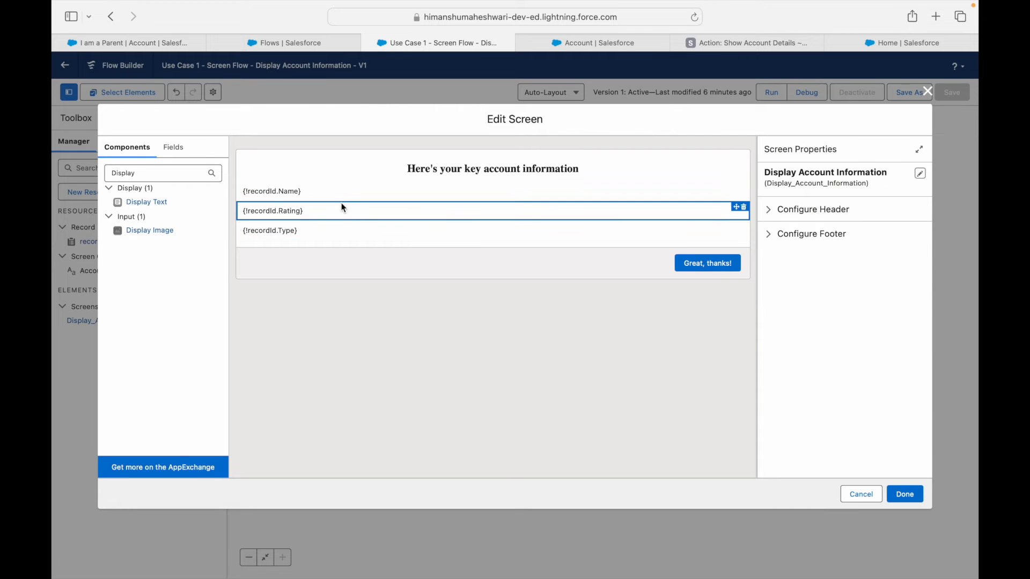
Finish editing the Display Account Information screen and save the flow as a new version
left_click(317, 194)
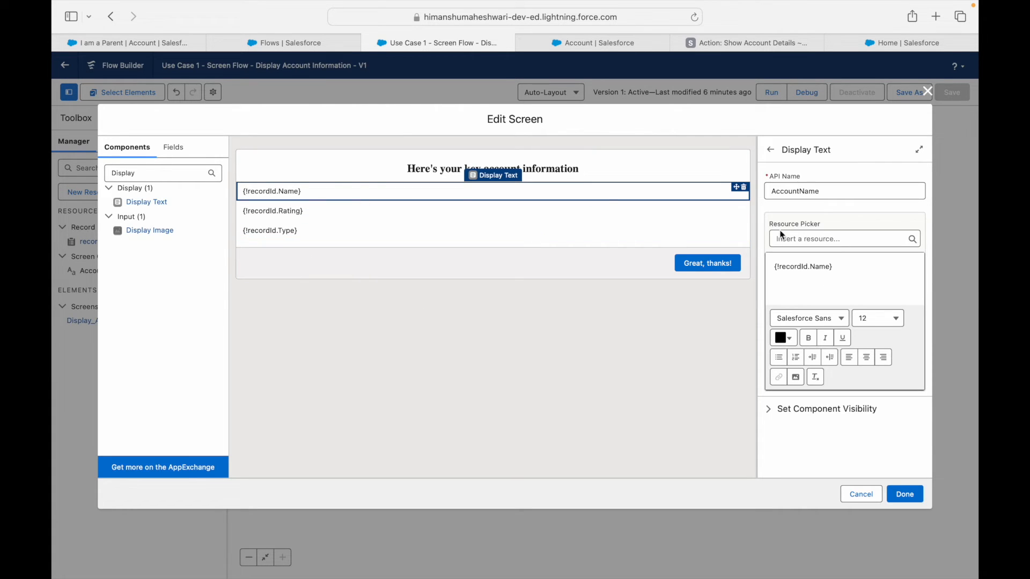
left_click(903, 493)
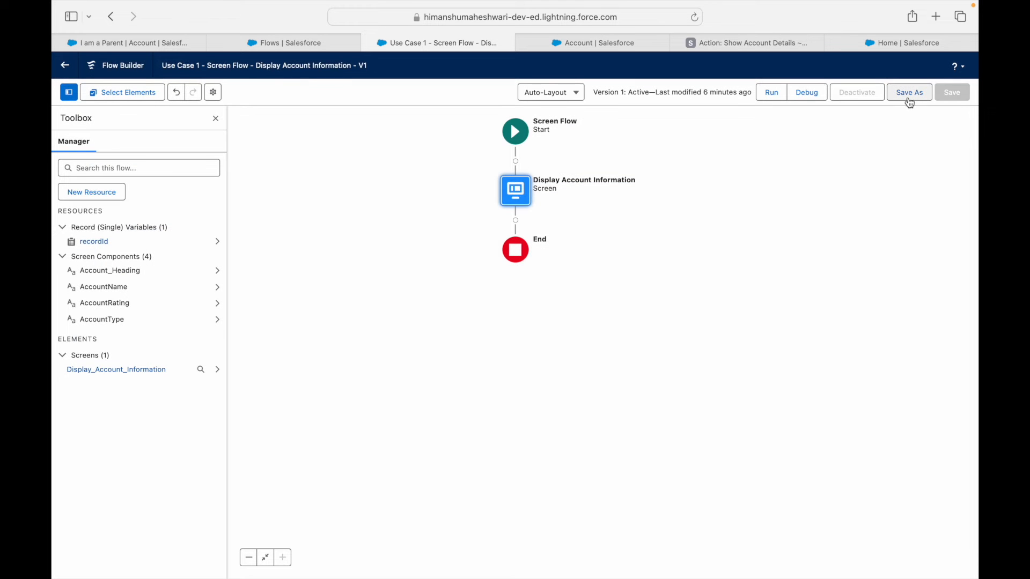
left_click(909, 93)
left_click(718, 395)
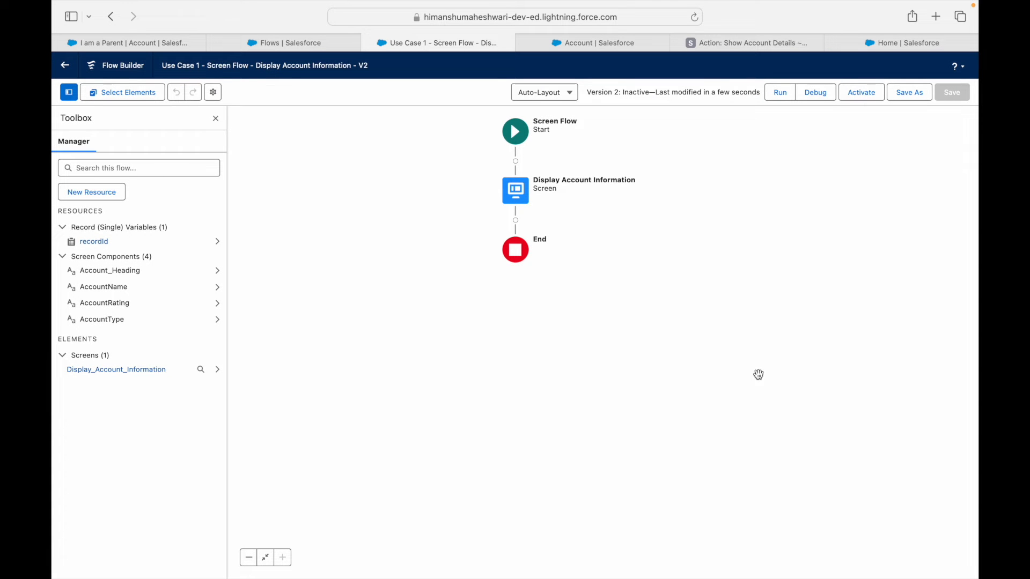
left_click(379, 177)
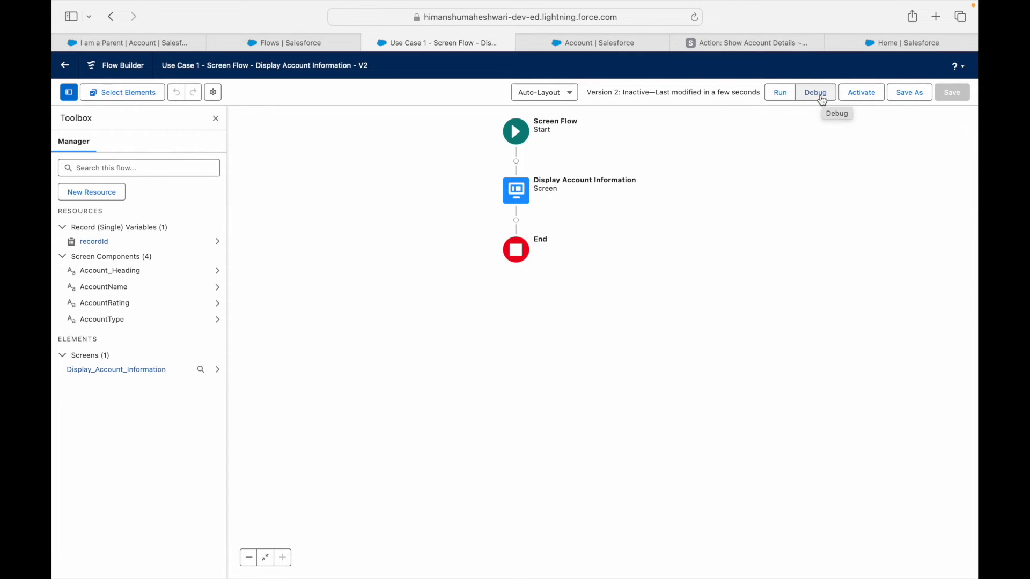
Close the extra Action, Account and Home browser tabs and start a debug of the flow's new version
left_click(699, 43)
left_click(675, 44)
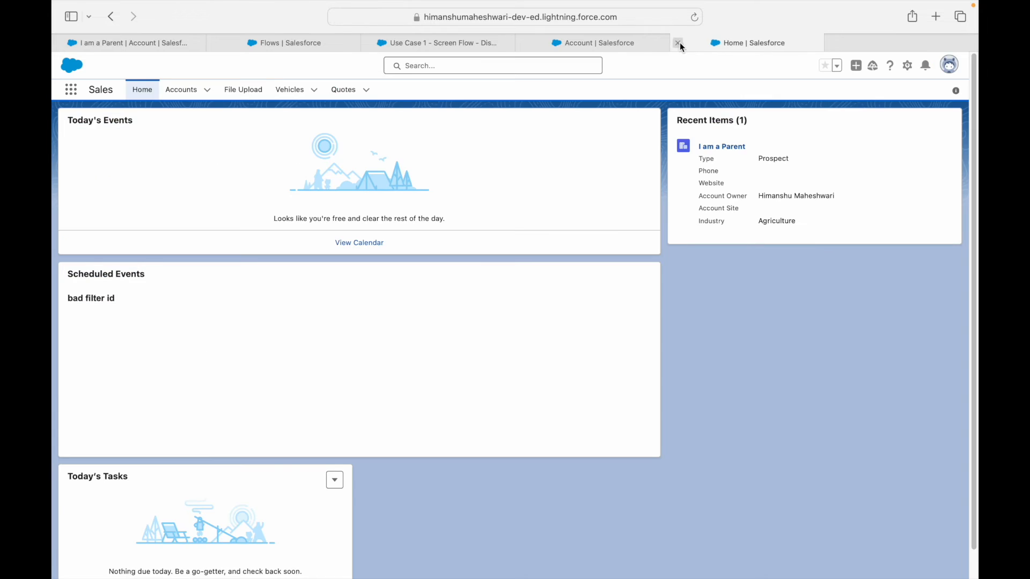
left_click(679, 43)
left_click(754, 42)
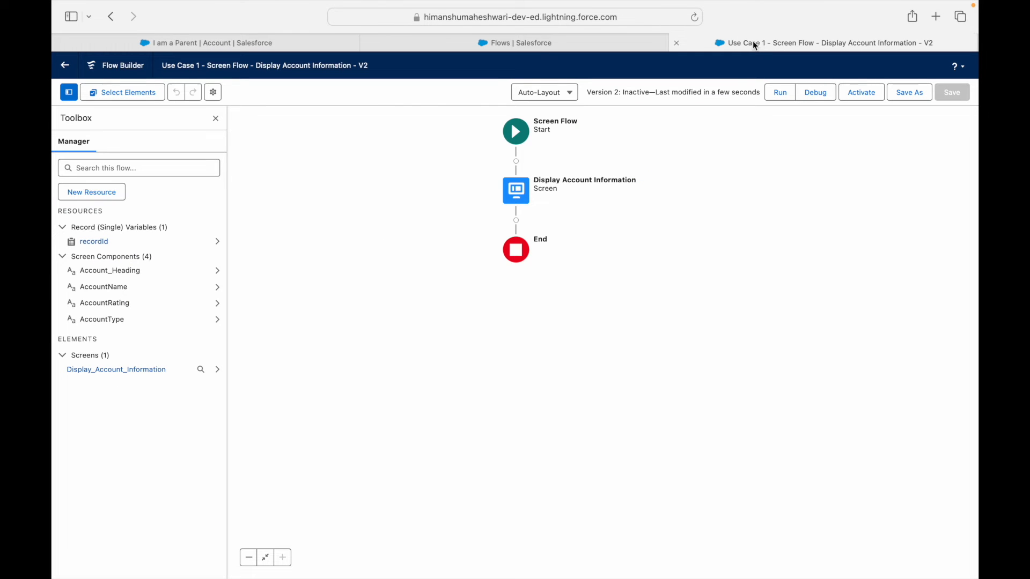
left_click(820, 97)
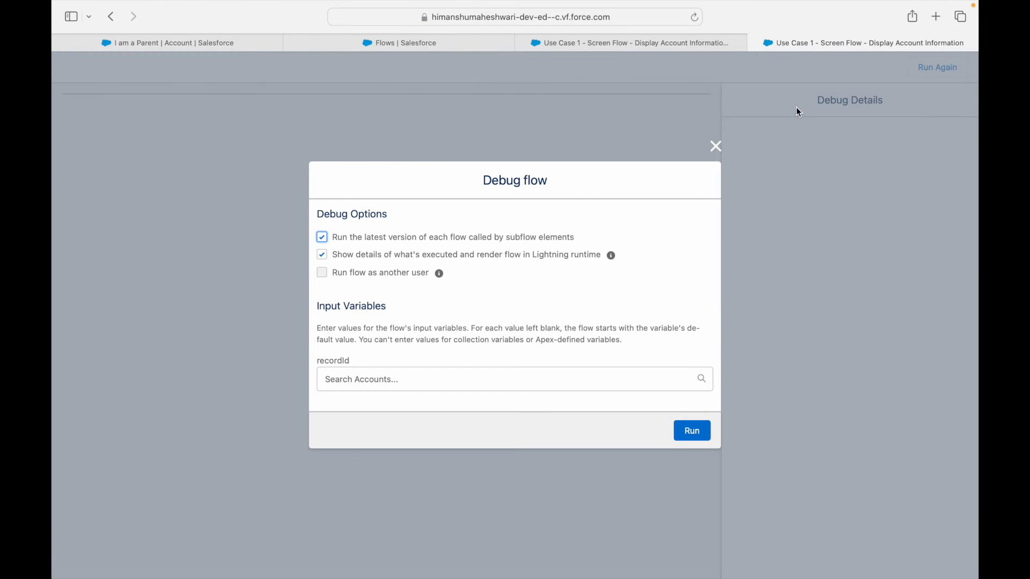
Set the recordId input variable to the I am a Parent account and run the debug
left_click_drag(352, 363, 320, 362)
left_click(367, 362)
left_click(360, 377)
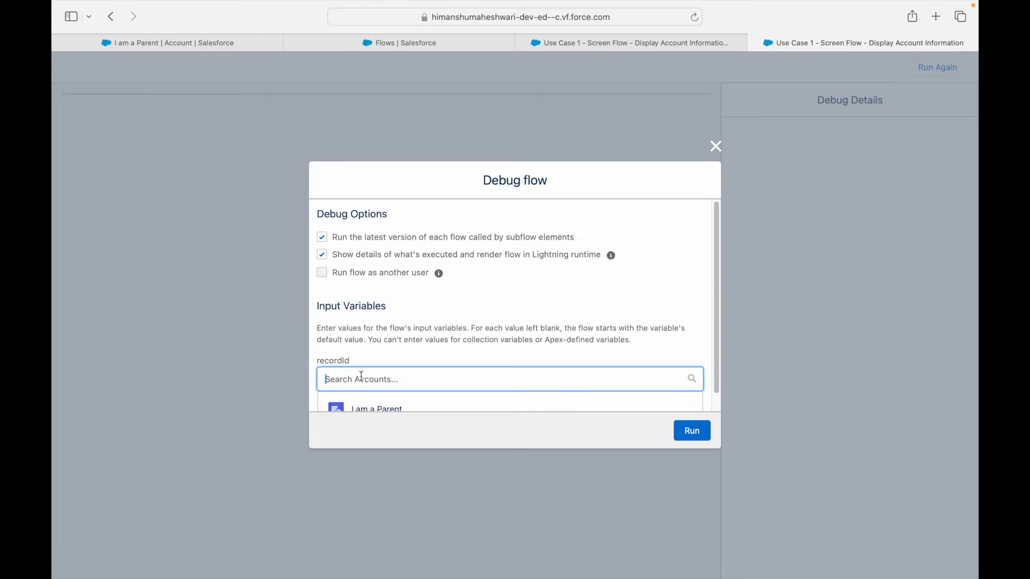
scroll(374, 360, "down", 1)
scroll(374, 362, "down", 2)
left_click(381, 395)
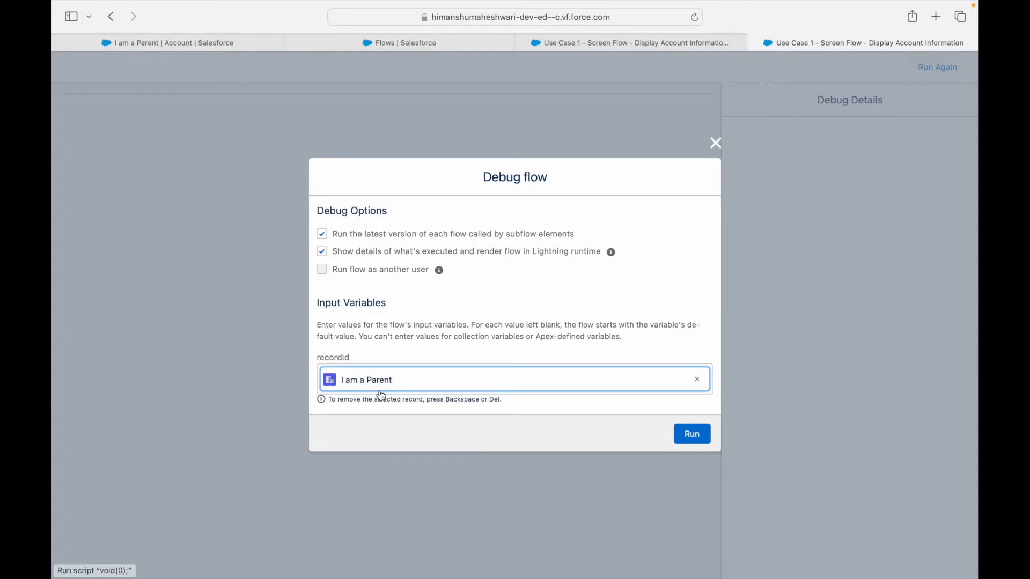
left_click(687, 437)
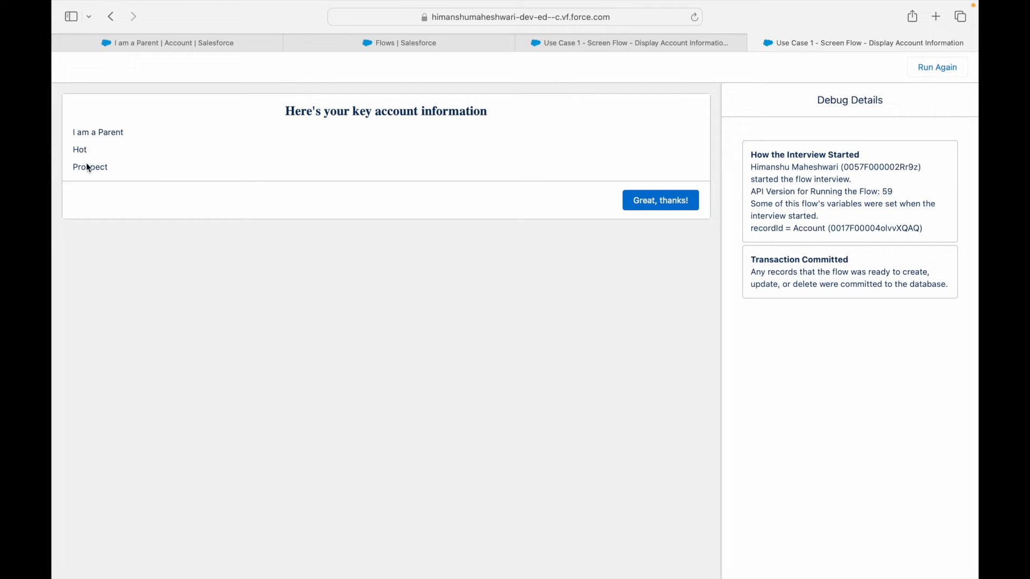
Look at the I am a Parent account's details, and show the All Accounts list view to find another test account
left_click(146, 43)
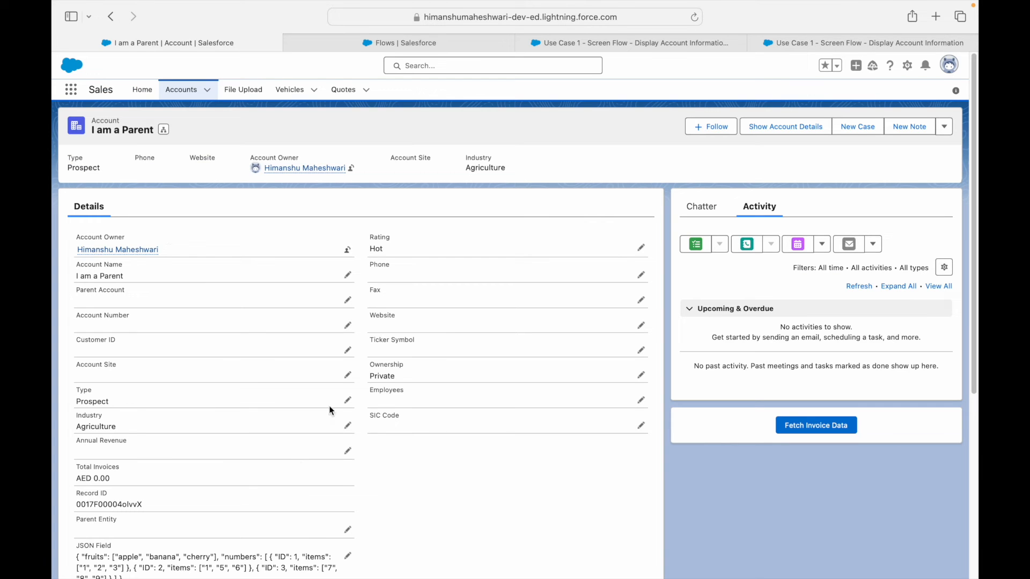
left_click(188, 91)
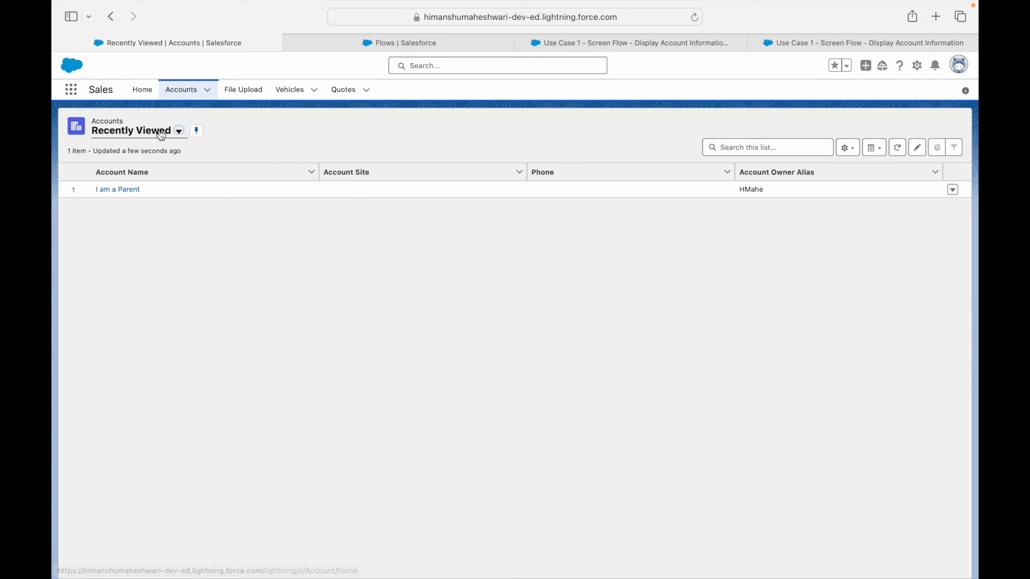
left_click(179, 131)
left_click(135, 169)
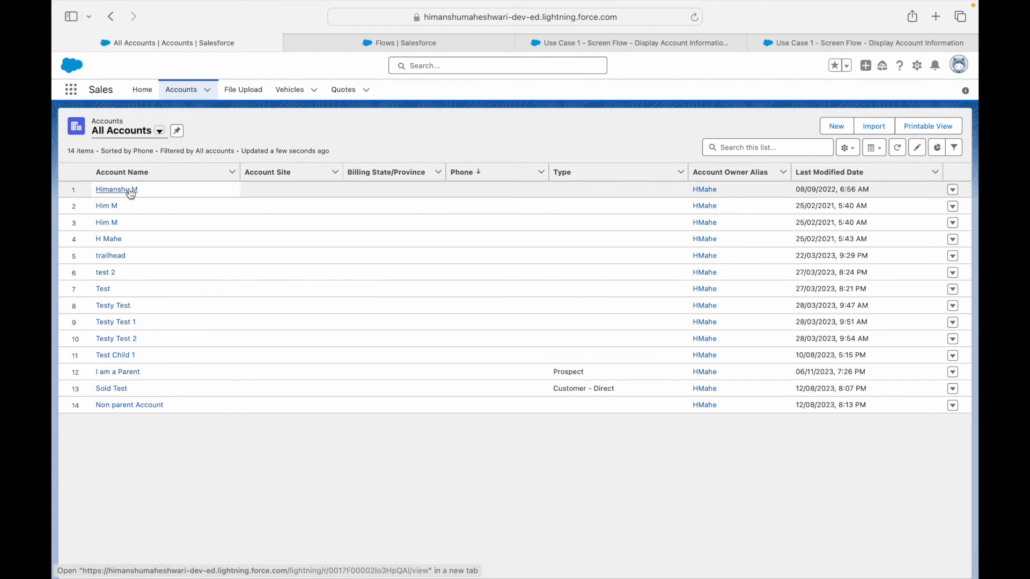
Finish the running debug interview with Great, thanks! and reopen its inputs for changing
left_click(820, 42)
left_click(919, 77)
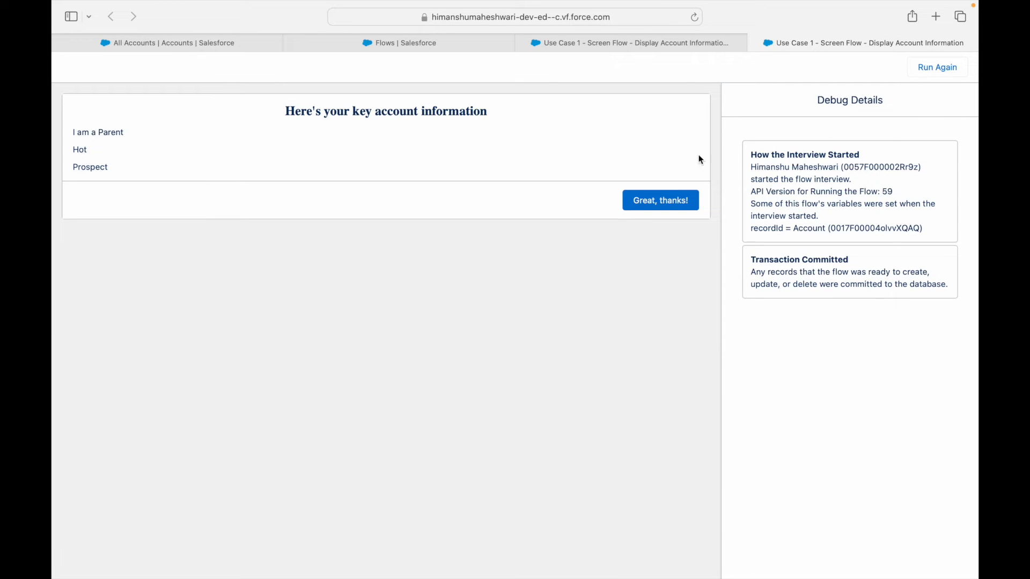
left_click(671, 198)
left_click(369, 178)
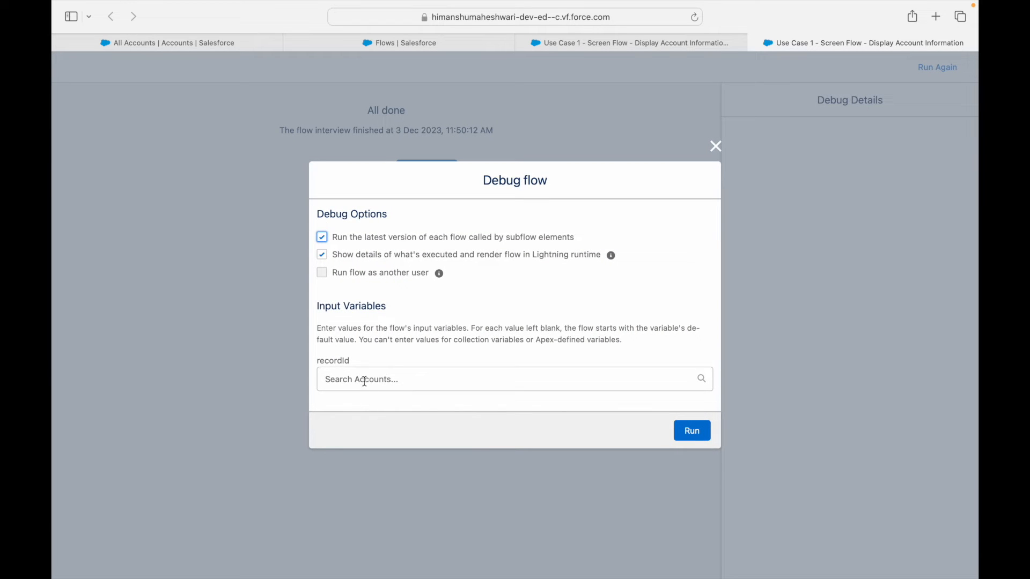
Run the debug with the first account of the All Accounts list as the recordId input and check the displayed account name
left_click(365, 381)
type("Himanshu M")
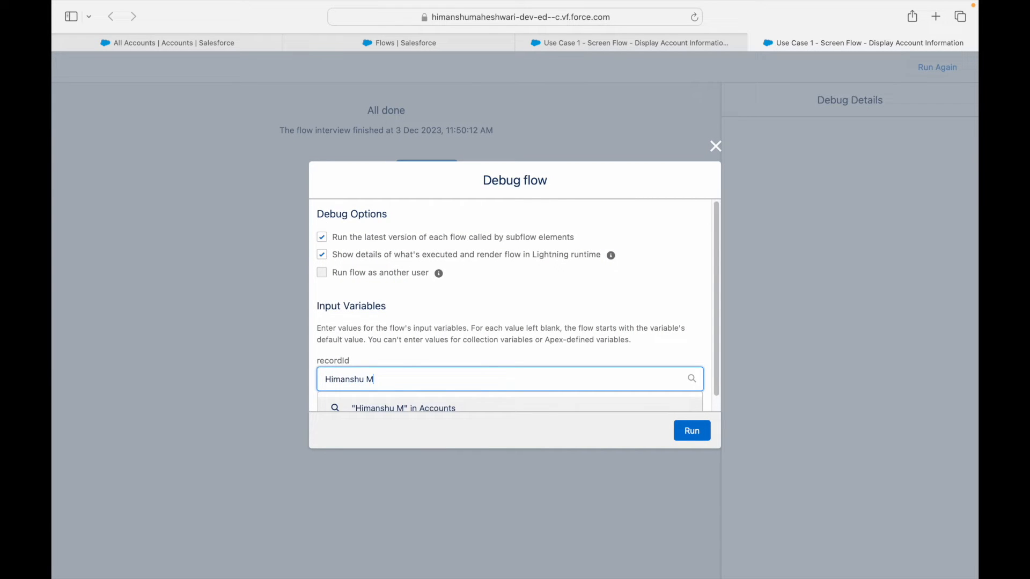
scroll(526, 282, "down", 2)
left_click(383, 396)
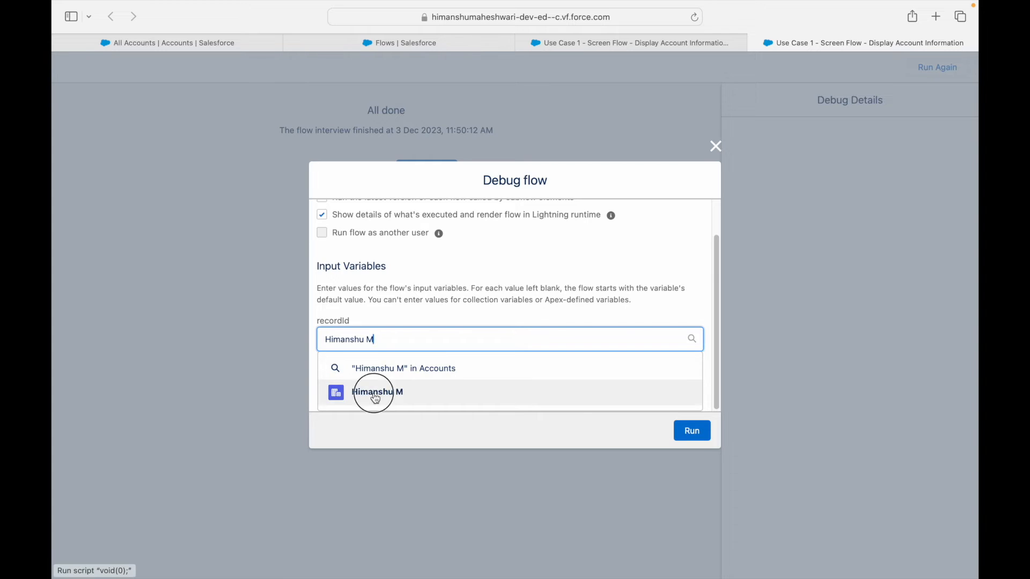
left_click(691, 441)
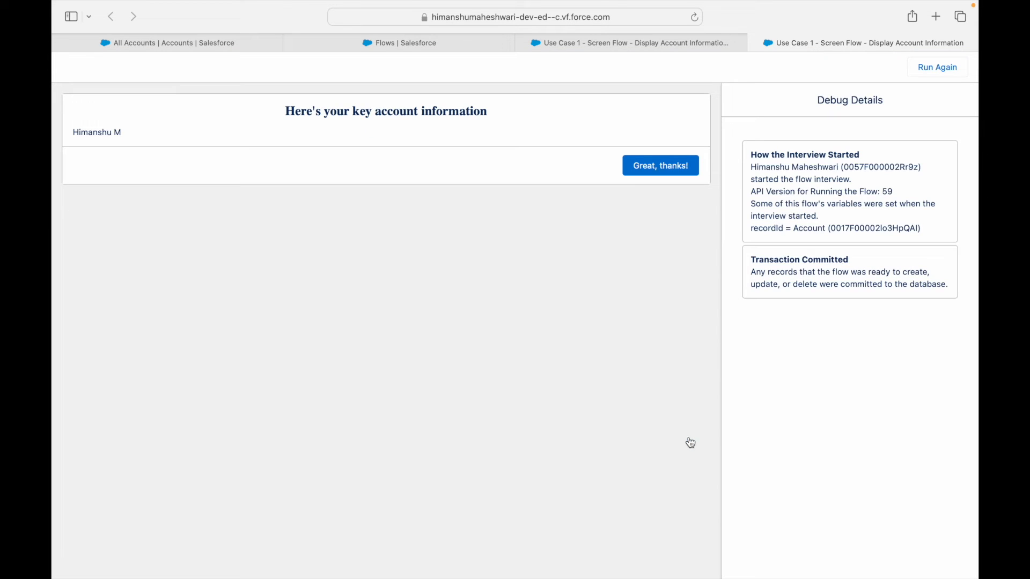
left_click_drag(123, 134, 76, 134)
left_click(151, 134)
Open the first account in the All Accounts list, set its Rating to Warm and save the record
left_click(155, 43)
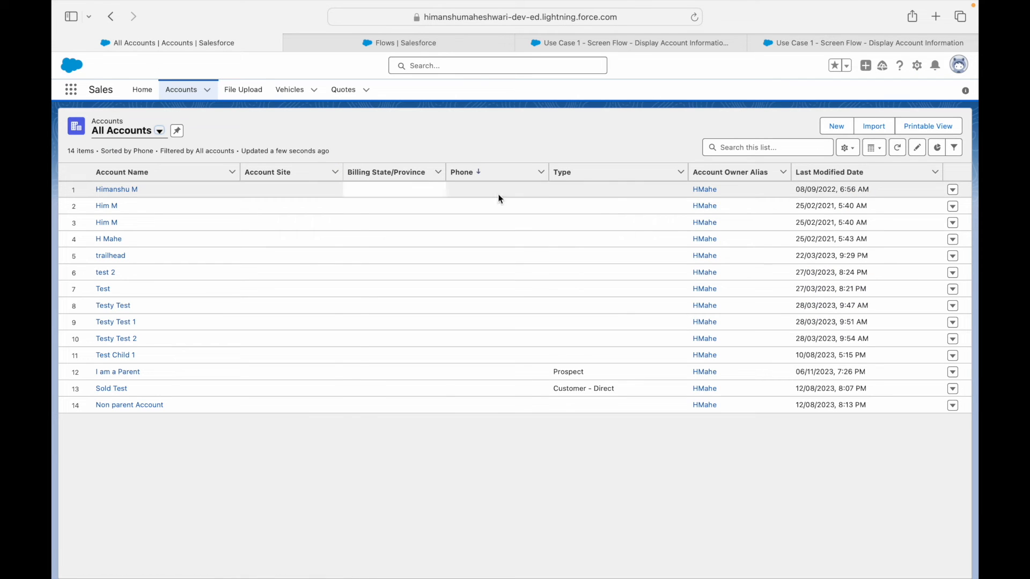
left_click(112, 190)
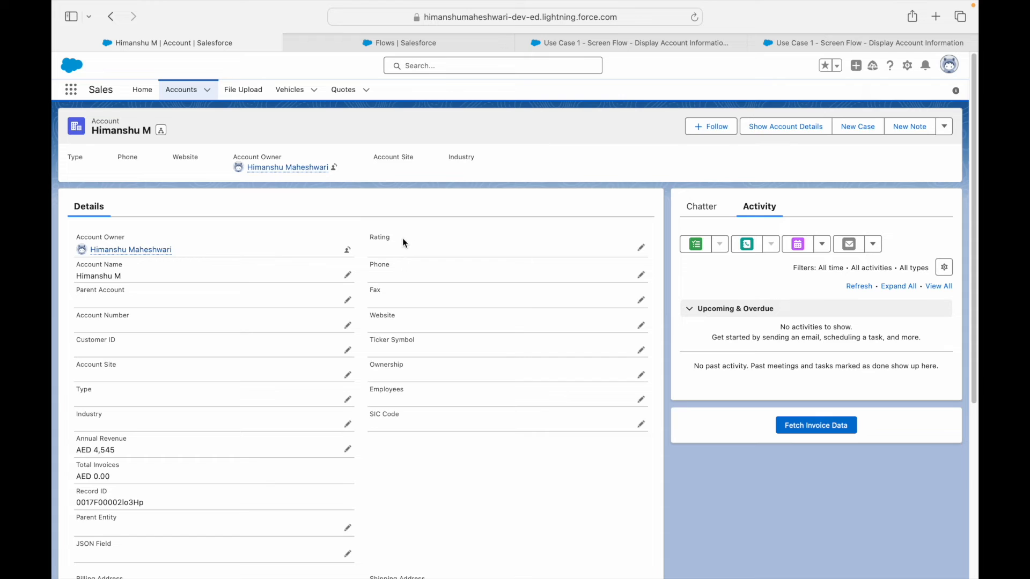
left_click(638, 245)
left_click(413, 277)
left_click(413, 335)
left_click(383, 562)
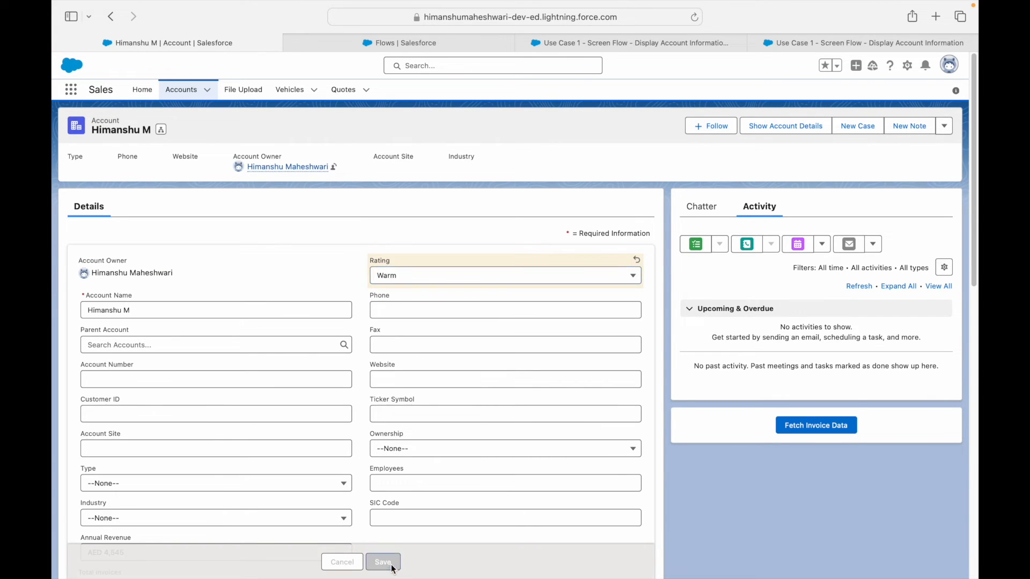
Run the flow debug again for the same account, check the displayed name and rating, and finish the interview
left_click(820, 44)
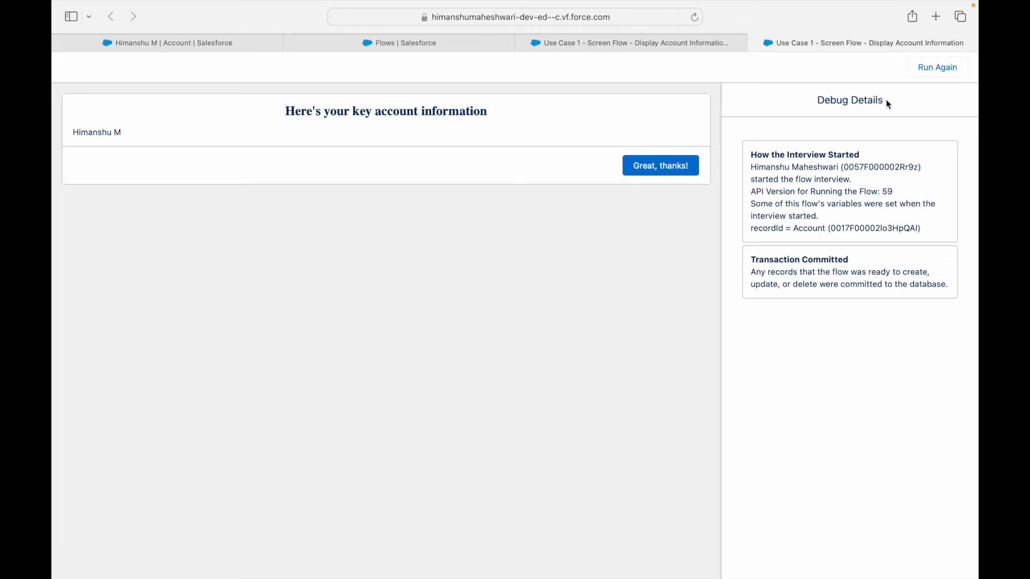
left_click(919, 73)
mouse_move(84, 134)
left_mouse_down()
mouse_move(148, 132)
mouse_move(92, 147)
left_mouse_up()
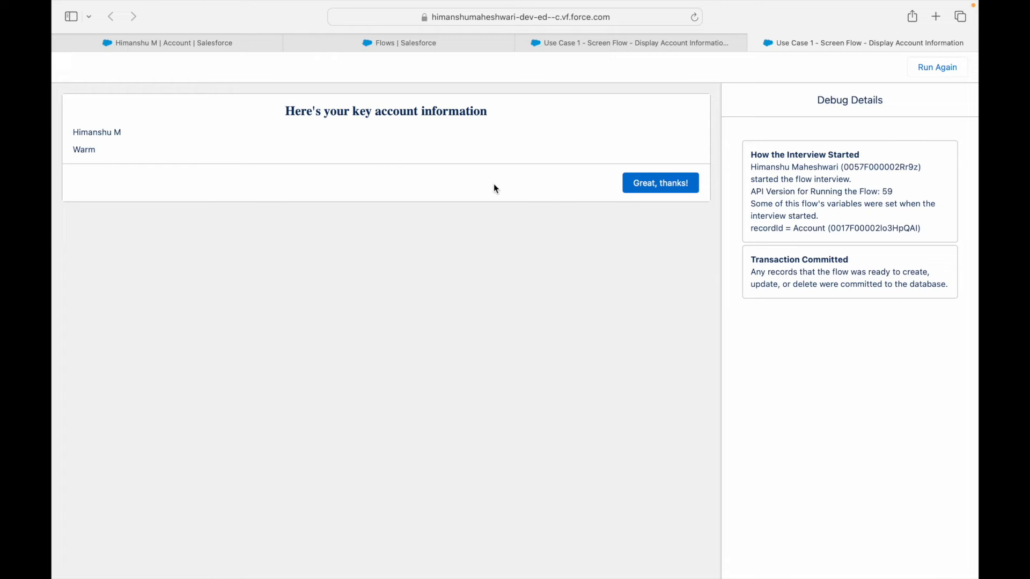
left_click(630, 190)
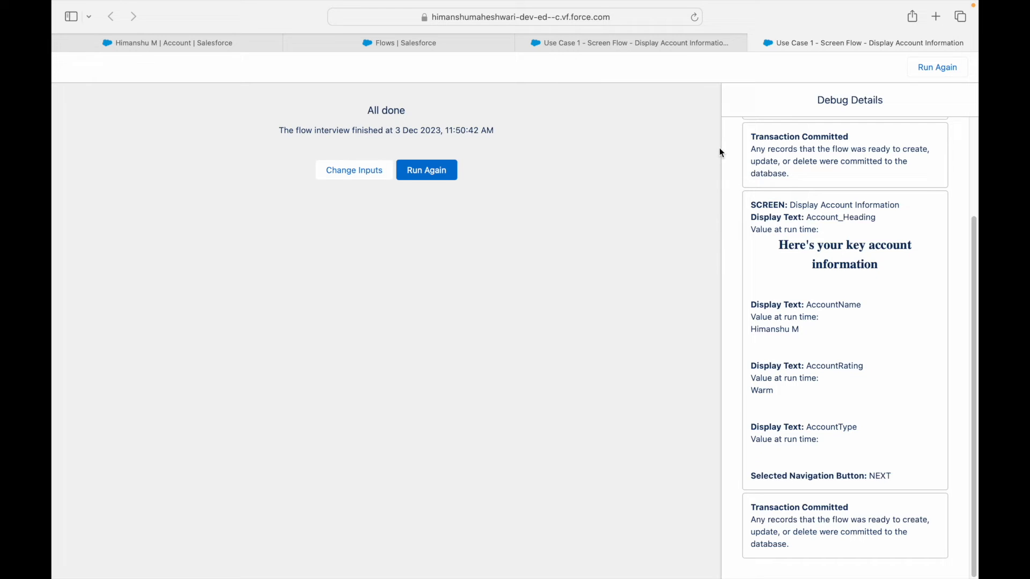
Open the Display Account Information screen for editing, select its AccountName component and filter the available components by Display
left_click(676, 47)
double_click(526, 194)
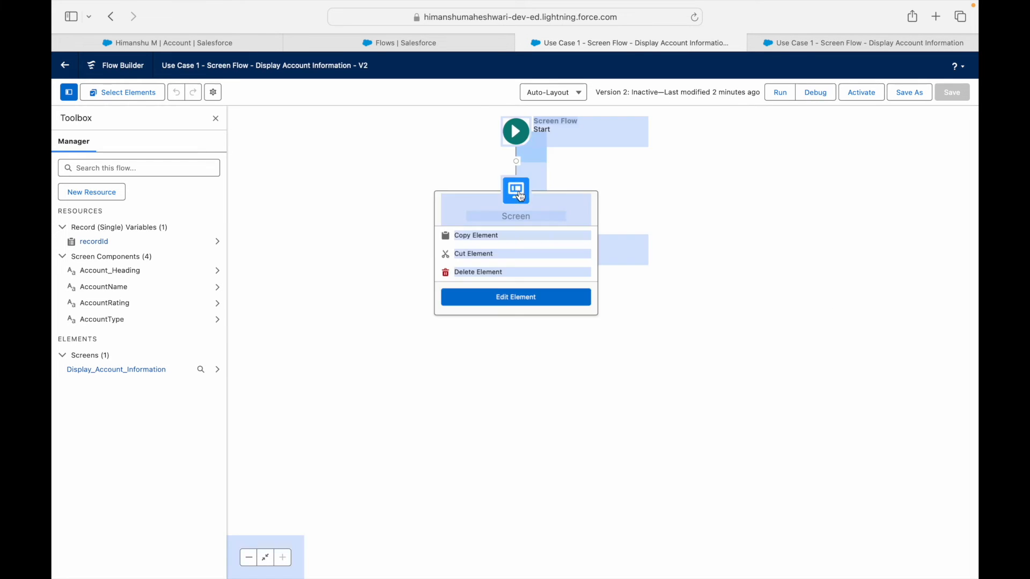
left_click(272, 195)
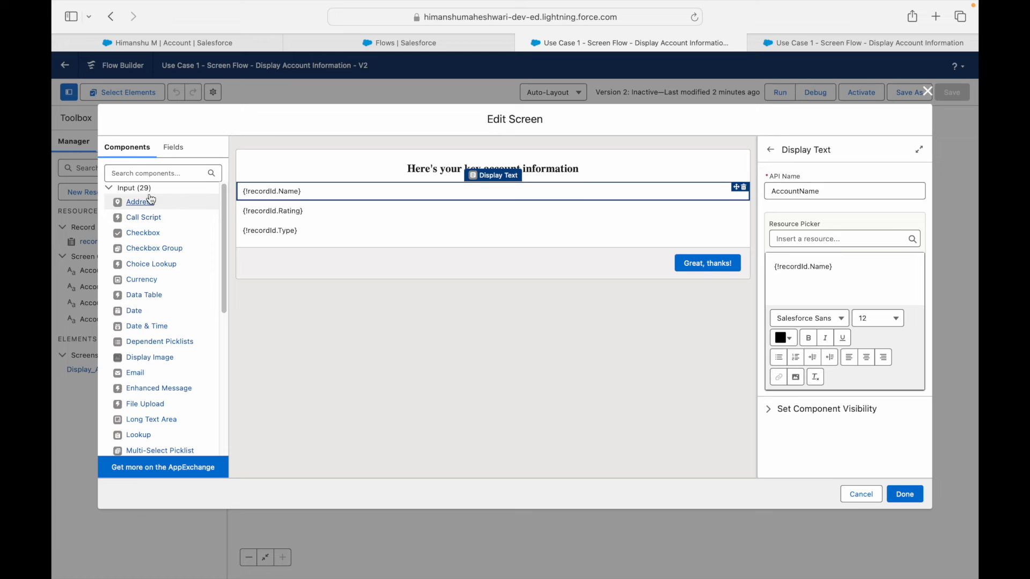
left_click(142, 175)
type("Display")
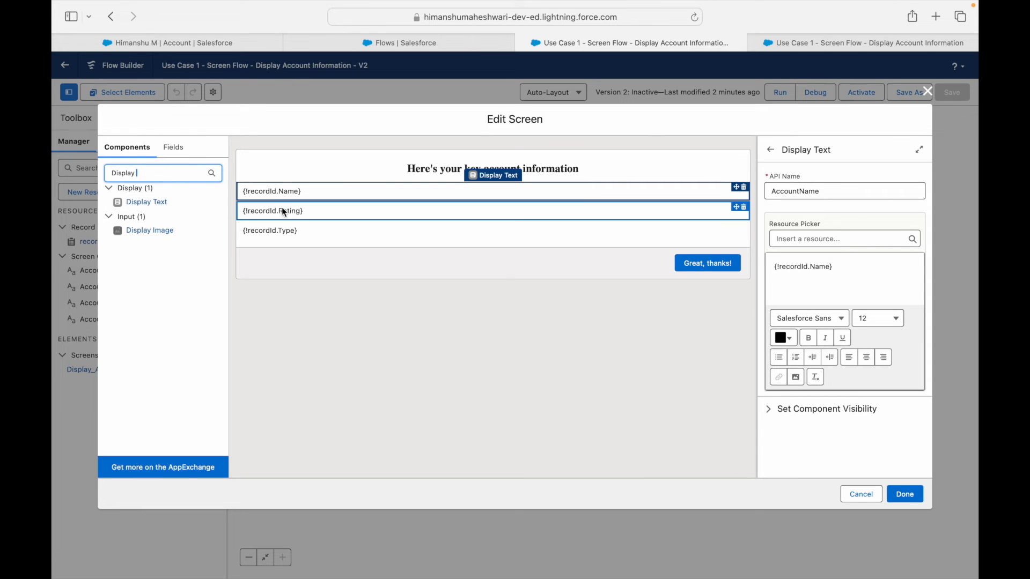
Add the label "Your Name:" in front of the record name in the AccountName display text
left_click(826, 303)
type("Name:")
key("super+shift+Left")
key("Left")
type("Your")
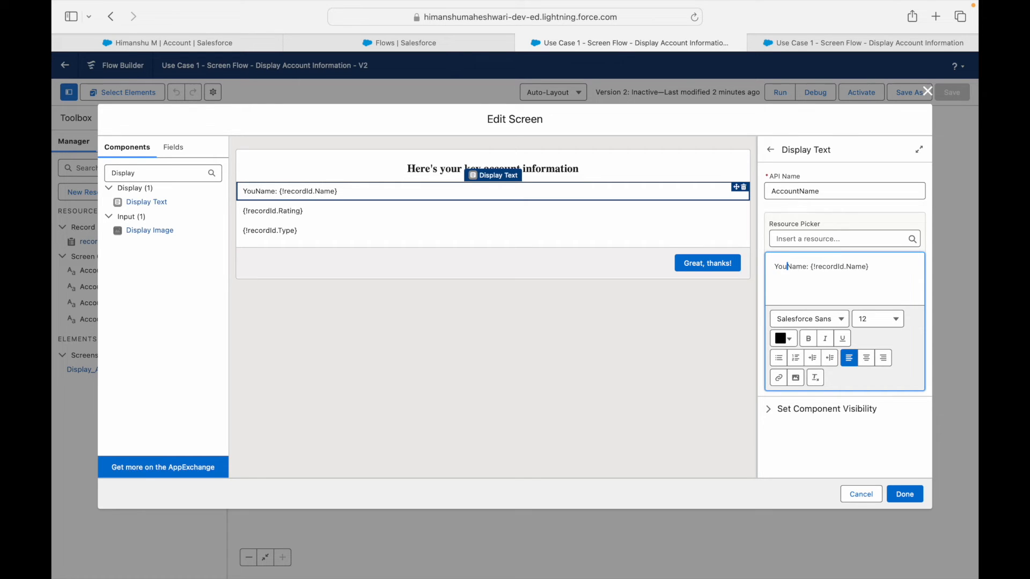
Prefix the AccountRating display text with "Your rating:" and the AccountType display text with "Your Type:"
left_click(634, 217)
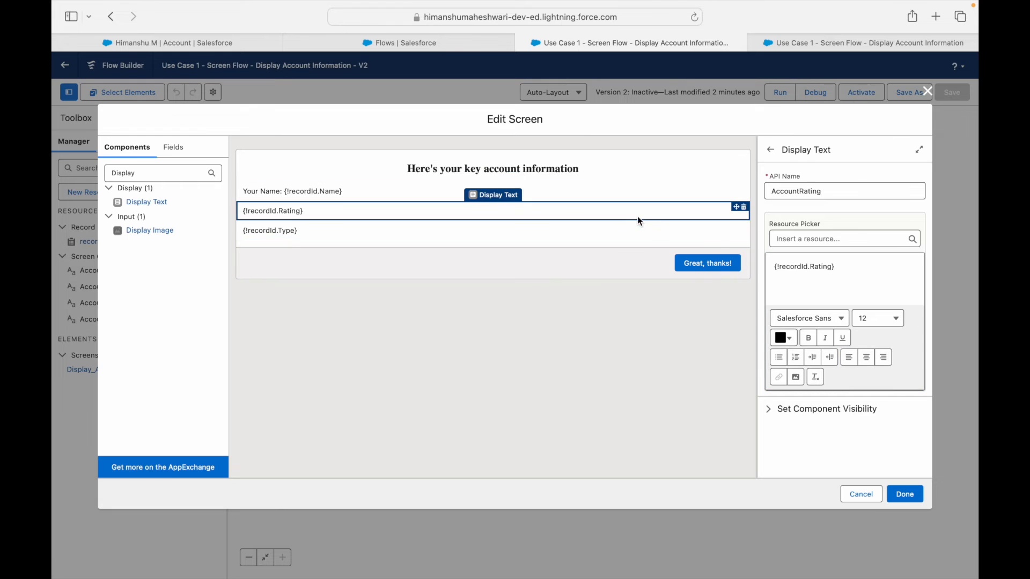
left_click(787, 276)
type("Your rating:")
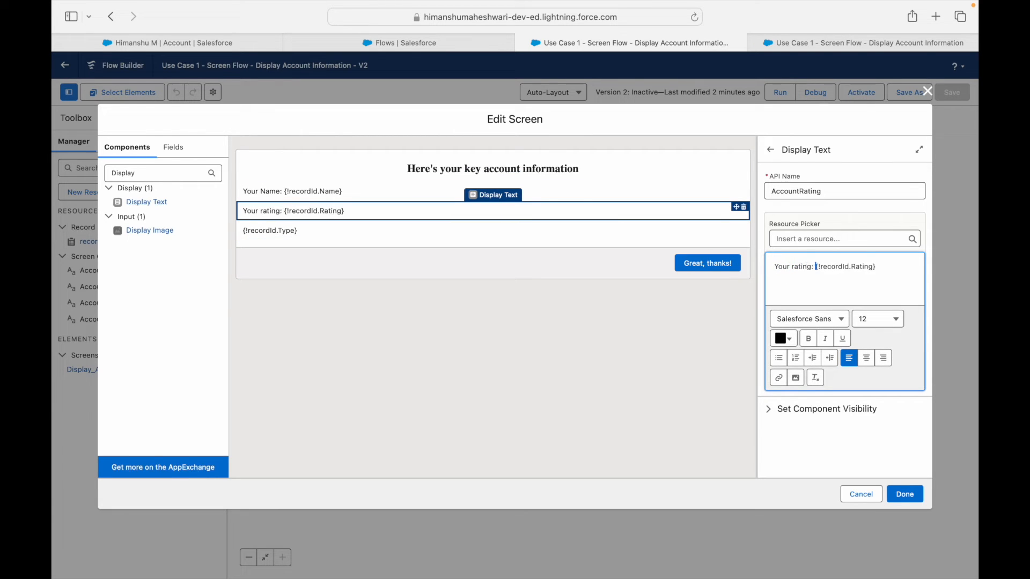
left_click(420, 227)
left_click(774, 278)
type("Your Type:")
Apply the screen edits, then save and activate version 2 of the flow
left_click(909, 488)
left_click(951, 92)
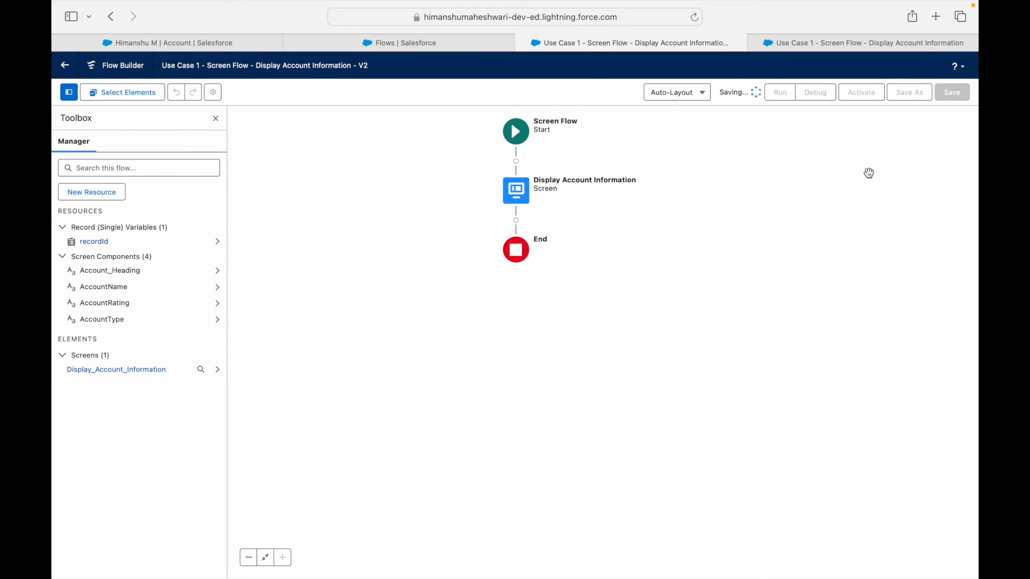
left_click(864, 97)
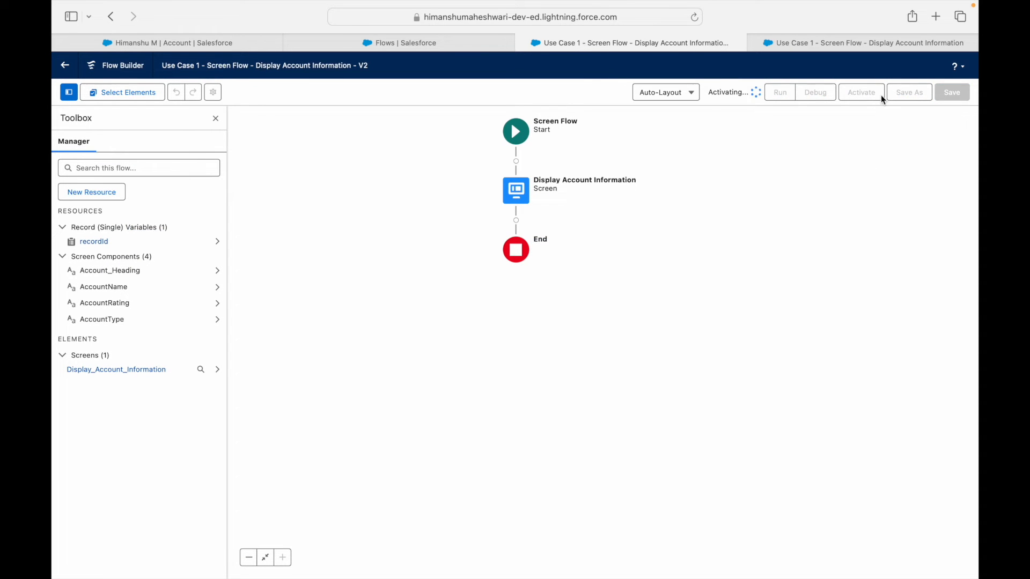
Reload the Sales account page, run Show Account Details on the "I am a Parent" account and check the labelled name, rating and type
left_click(196, 42)
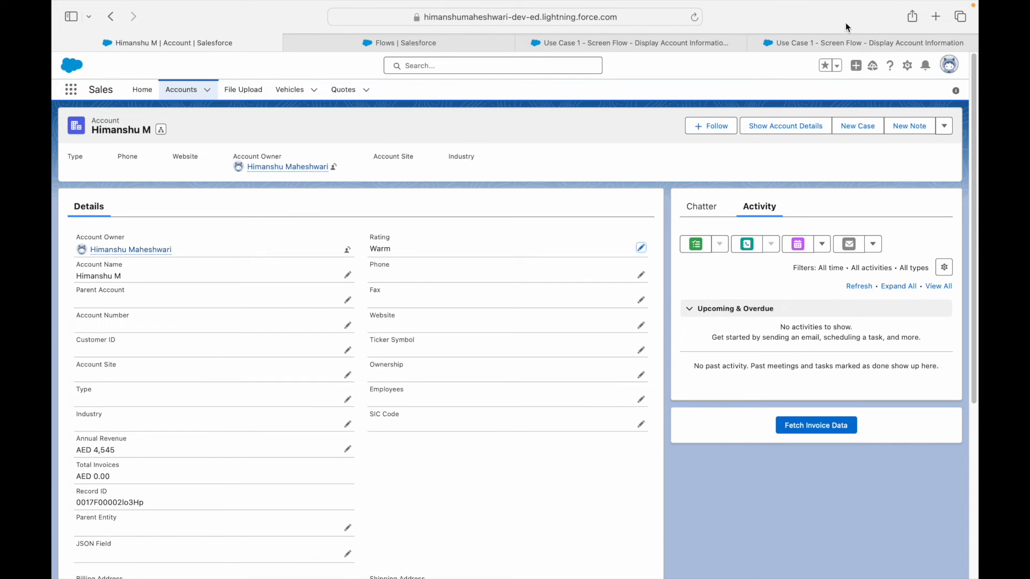
left_click(832, 36)
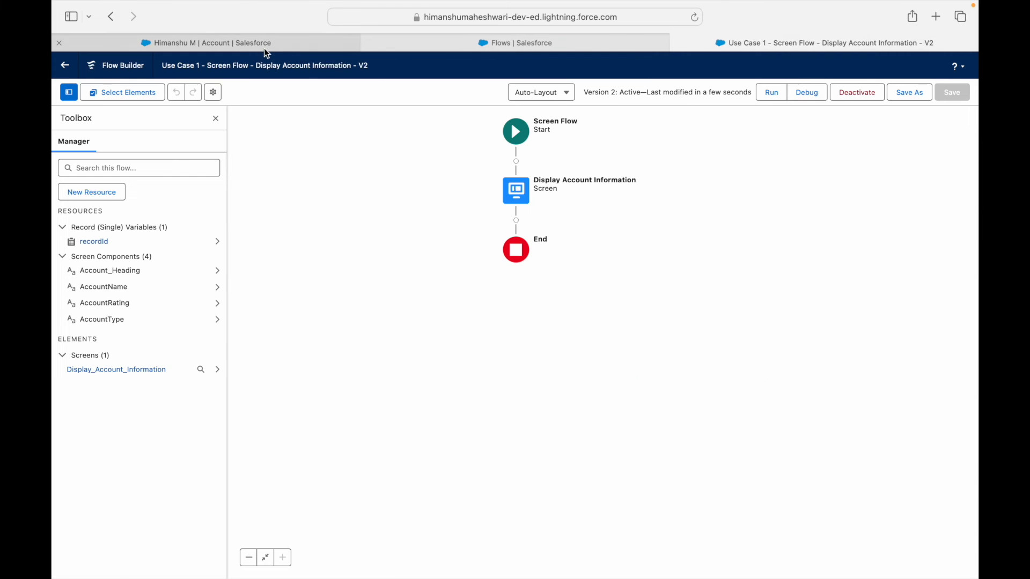
left_click(264, 45)
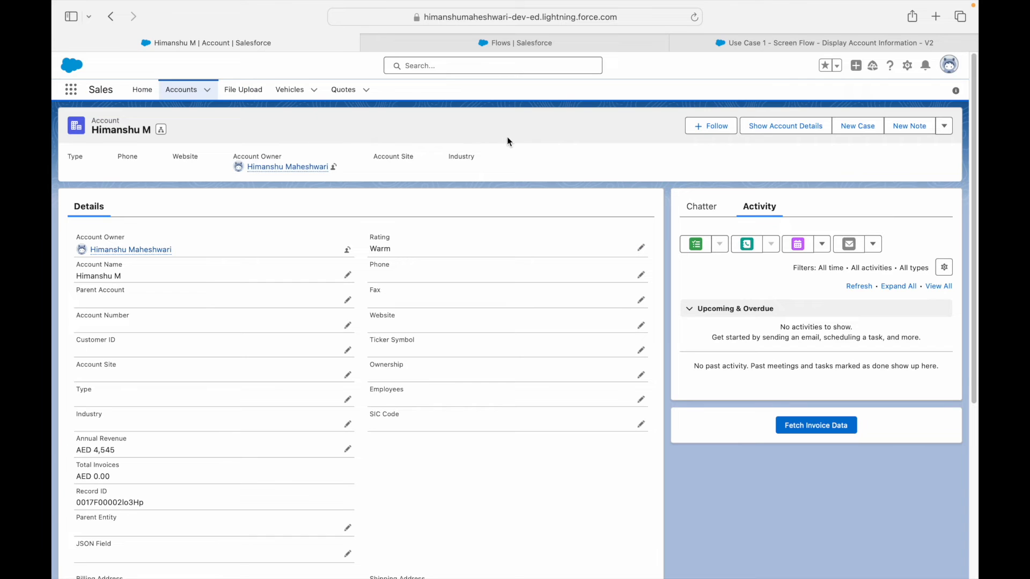
key("super+r")
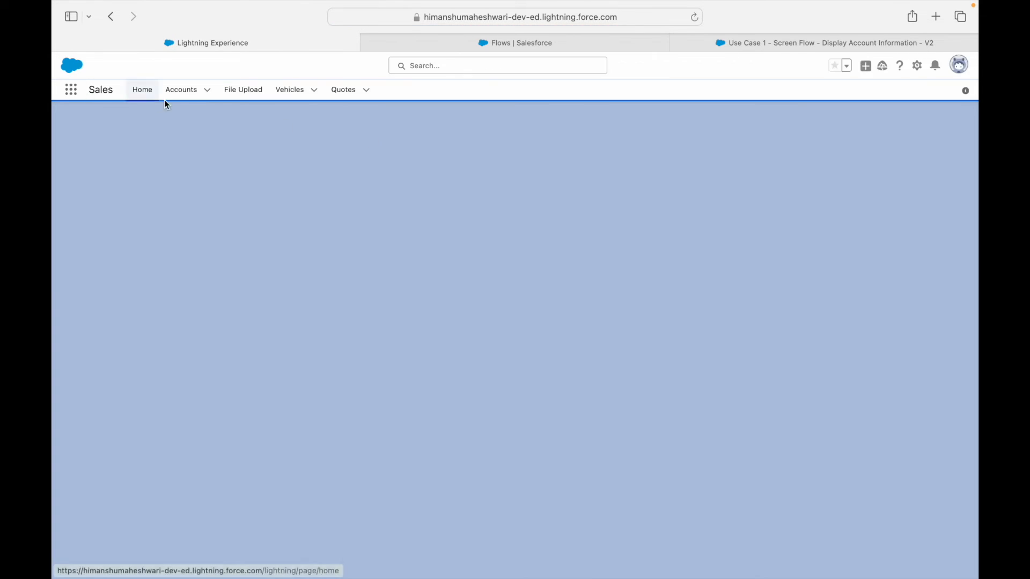
left_click(182, 91)
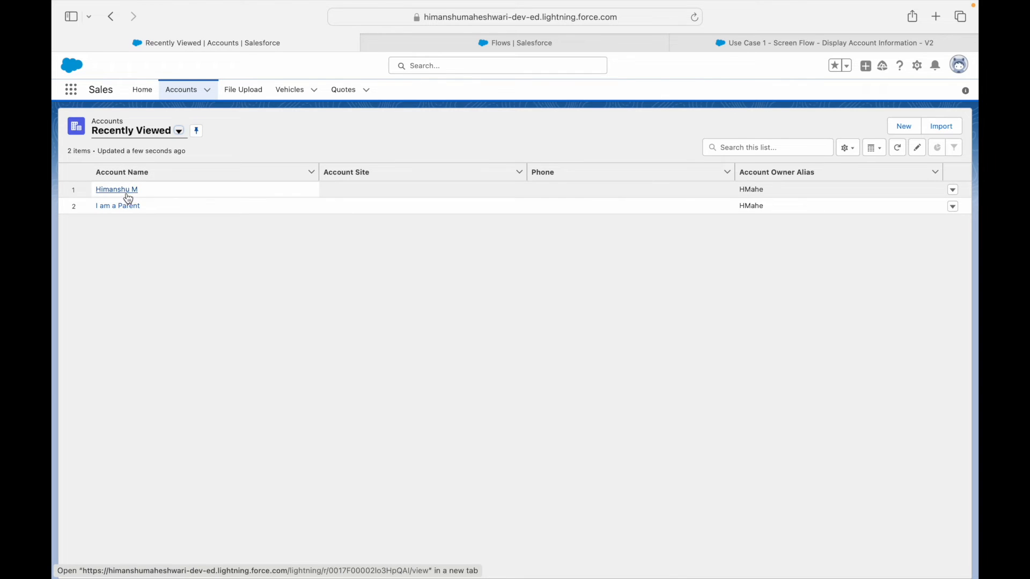
left_click(128, 206)
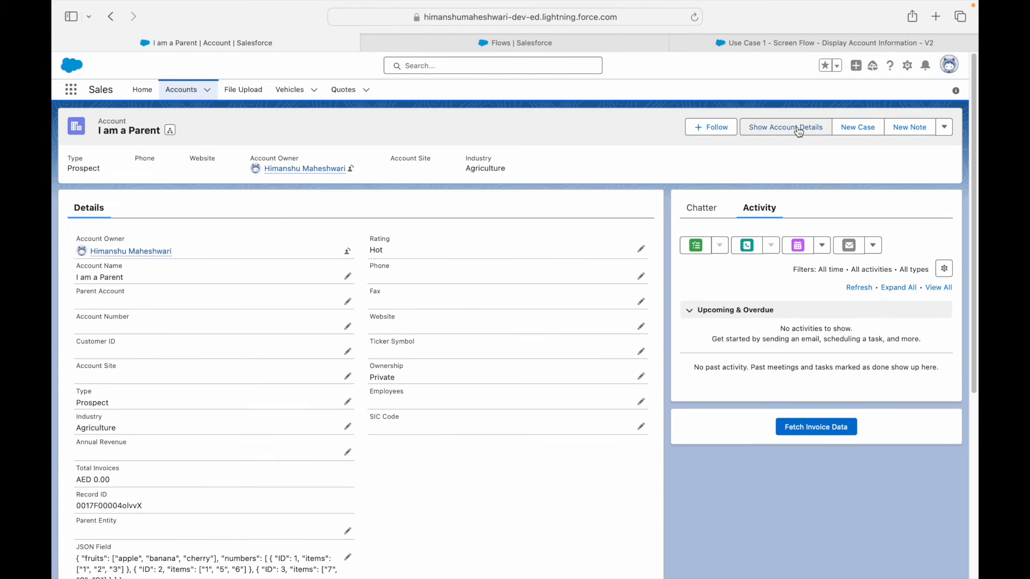
left_click(797, 132)
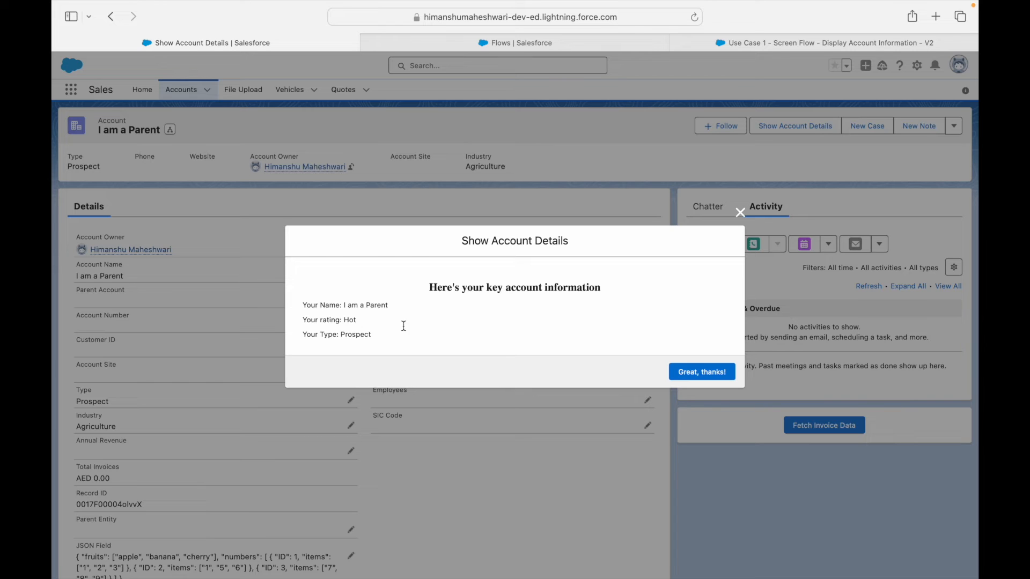
left_click(689, 374)
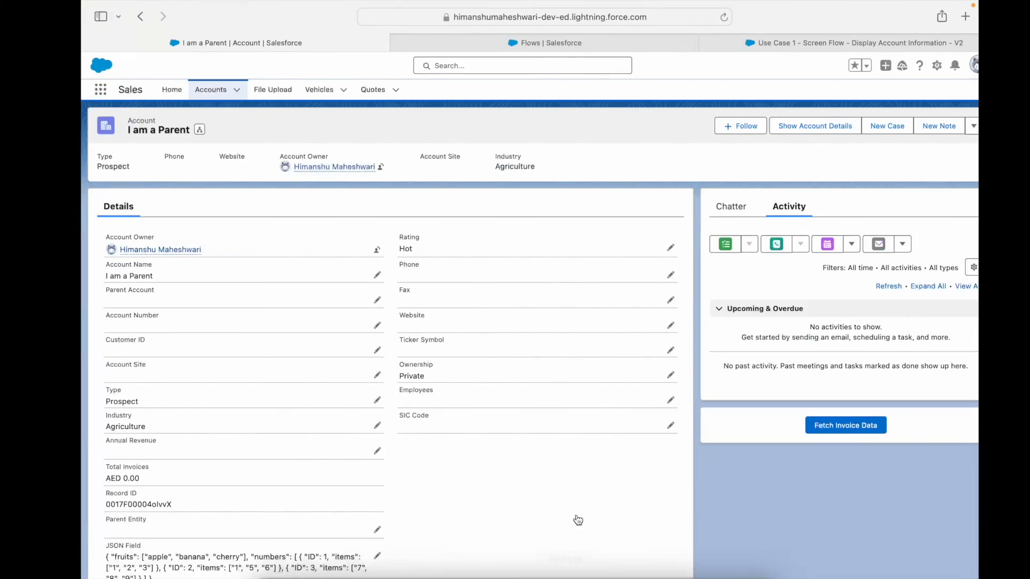
Switch to the Keynote presentation and review the Use Case 1 requirement for the Show Details button and its displayed fields
key("super+Tab")
key("Tab")
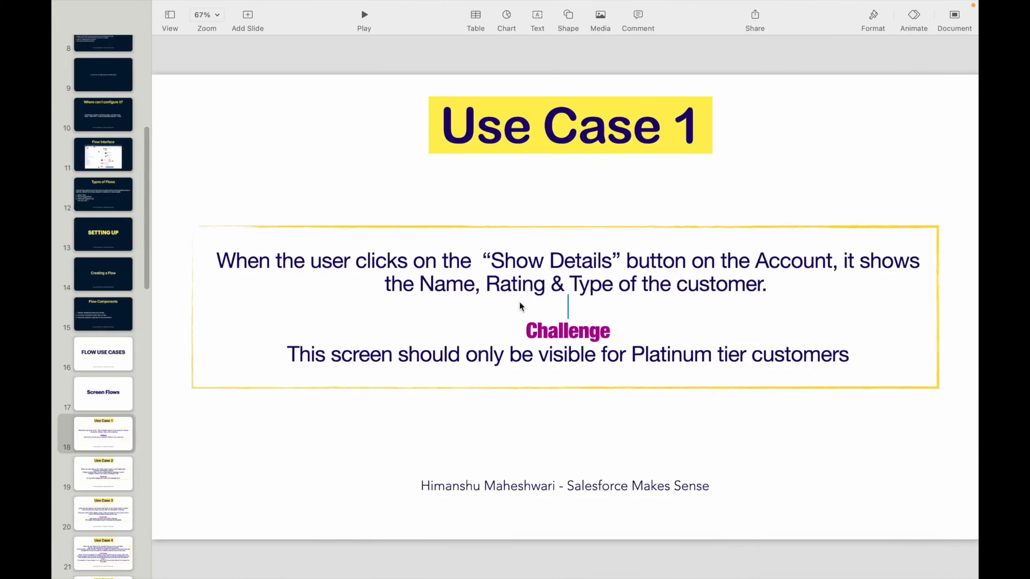
left_click_drag(331, 260, 439, 260)
left_click(551, 259)
key("shift+Right")
key("shift+Right")
key("shift+Right")
left_click_drag(421, 283, 670, 283)
left_click(709, 284)
double_click(528, 283)
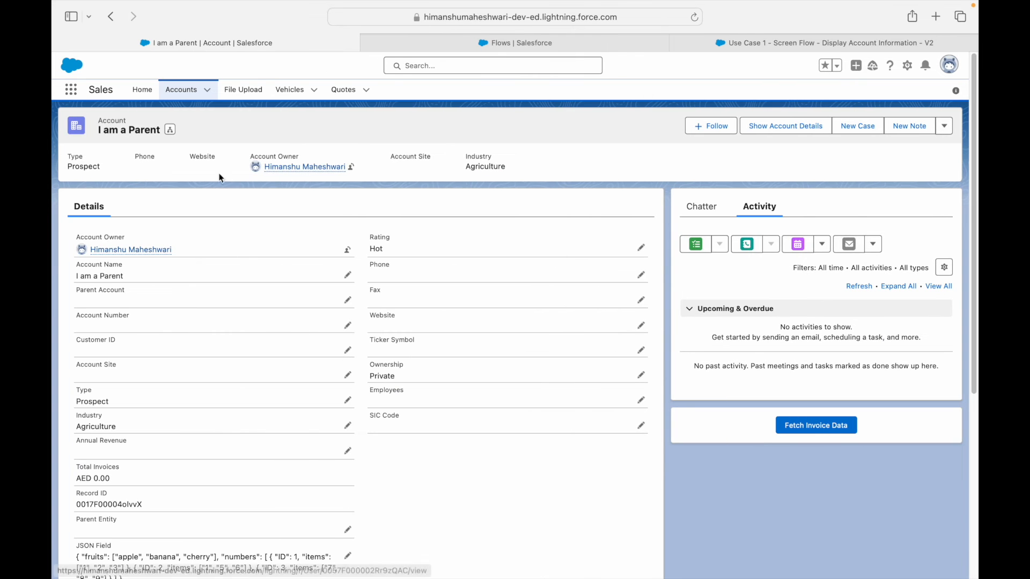
Run Show Account Details on the other recently viewed account in Salesforce, check its name, rating and type, and close the dialog
left_click(172, 90)
left_click(121, 206)
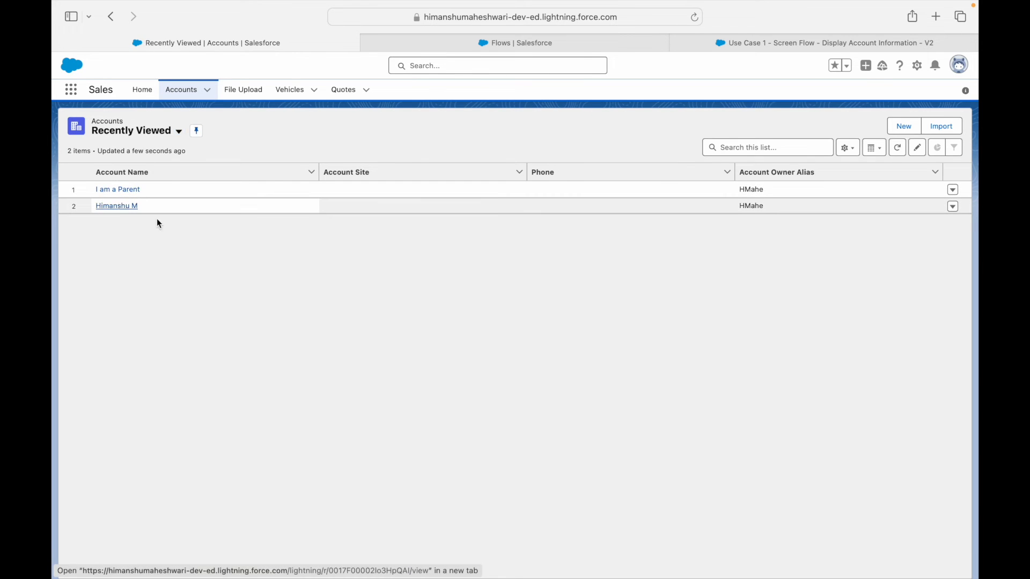
left_click(790, 128)
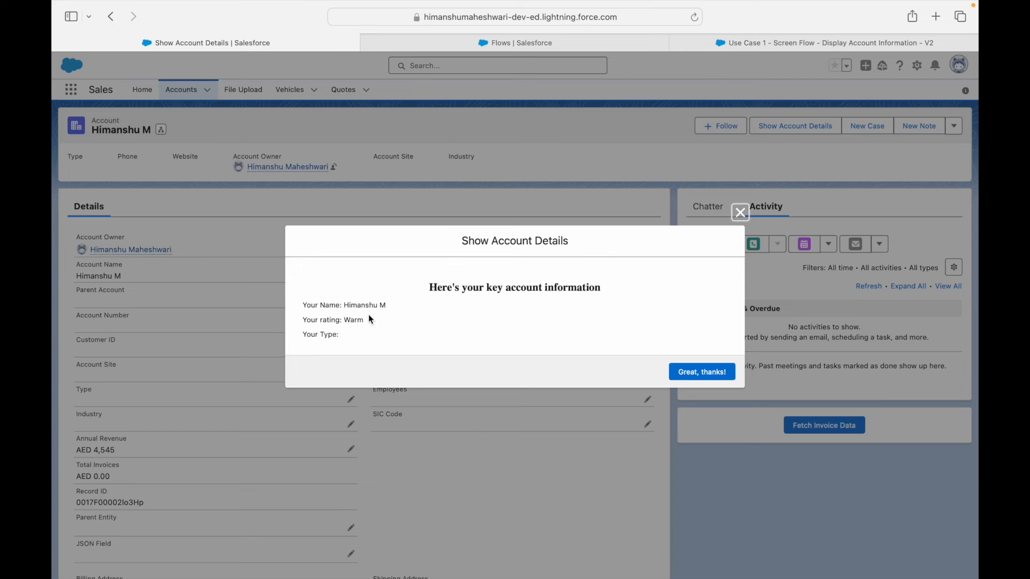
left_click_drag(345, 306, 302, 333)
left_click(345, 336)
left_click(739, 213)
Examine the Use Case 1 challenge in the presentation about which customer tier may see the screen
key("ctrl+Right")
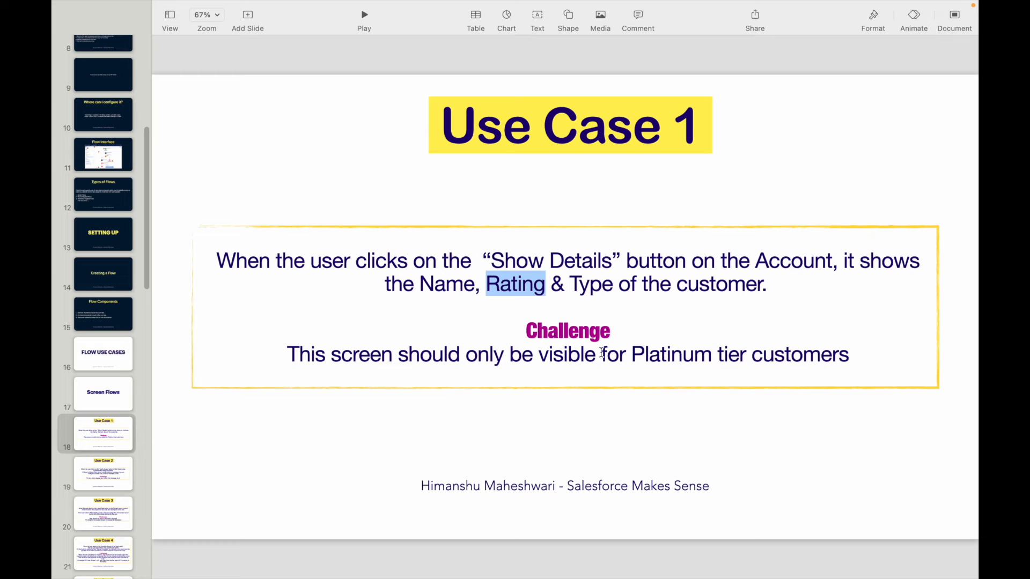
left_click(555, 352)
key("ctrl+Left")
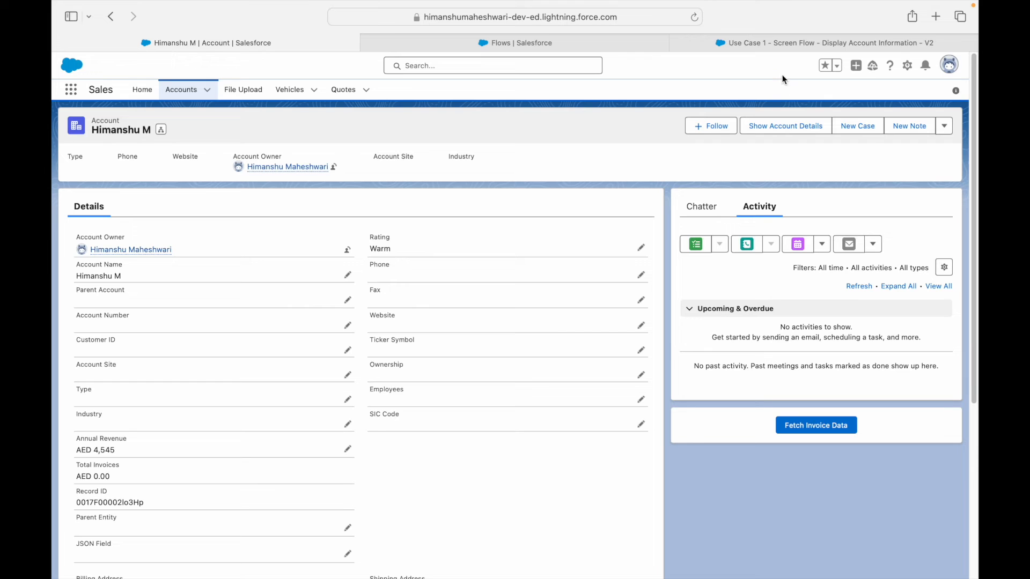
left_click(780, 41)
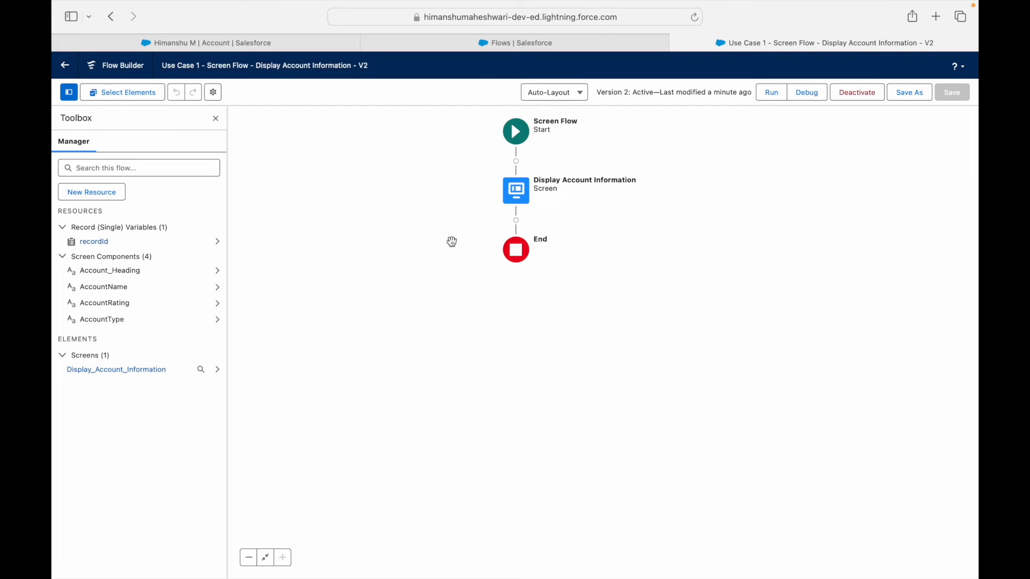
key("ctrl+Right")
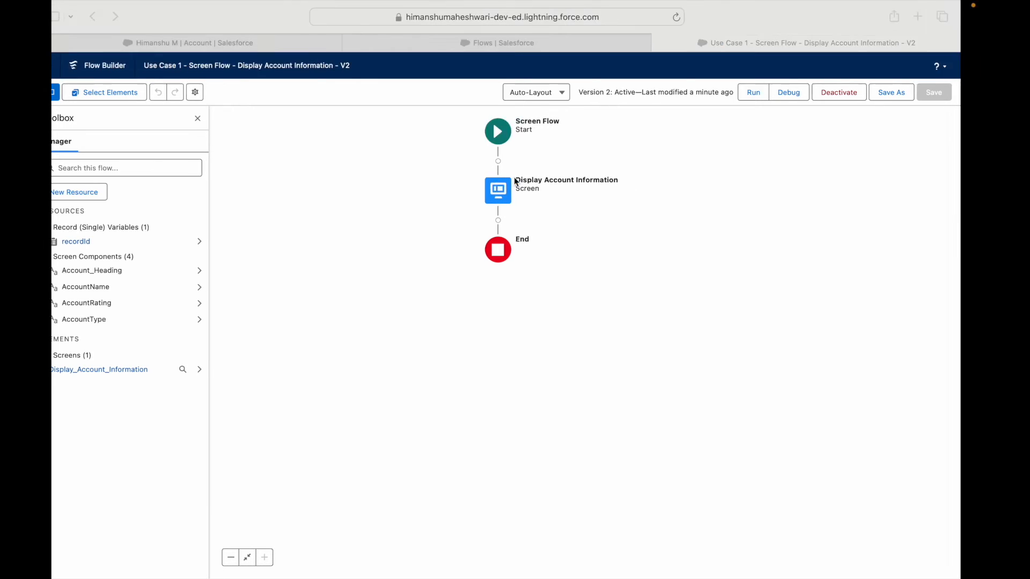
left_click_drag(299, 355, 408, 357)
left_click(475, 355)
left_click_drag(504, 355, 793, 356)
left_click(711, 355)
left_click(845, 356)
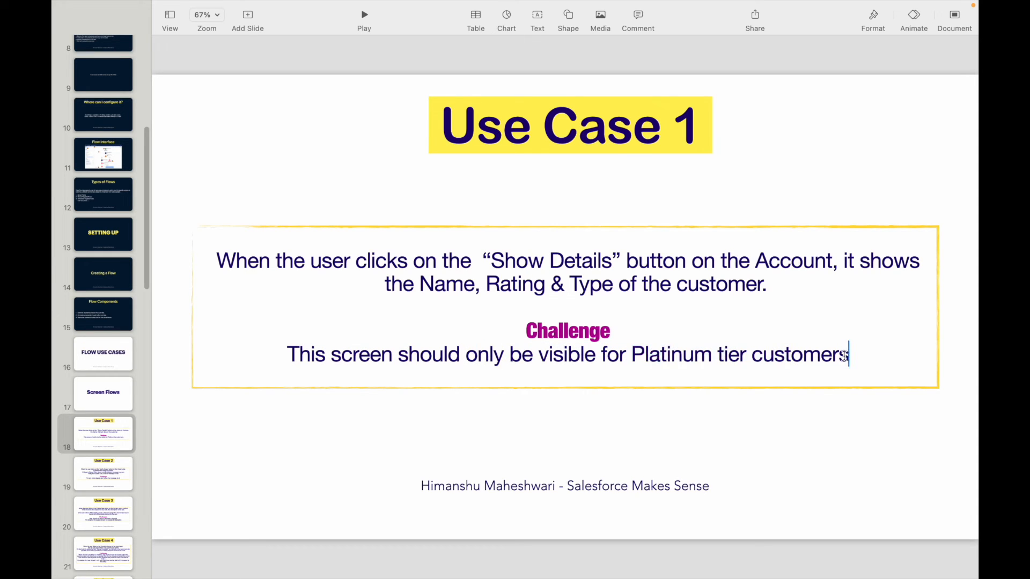
Return to the Salesforce account record and look through its detail fields
key("ctrl+Left")
left_click(267, 49)
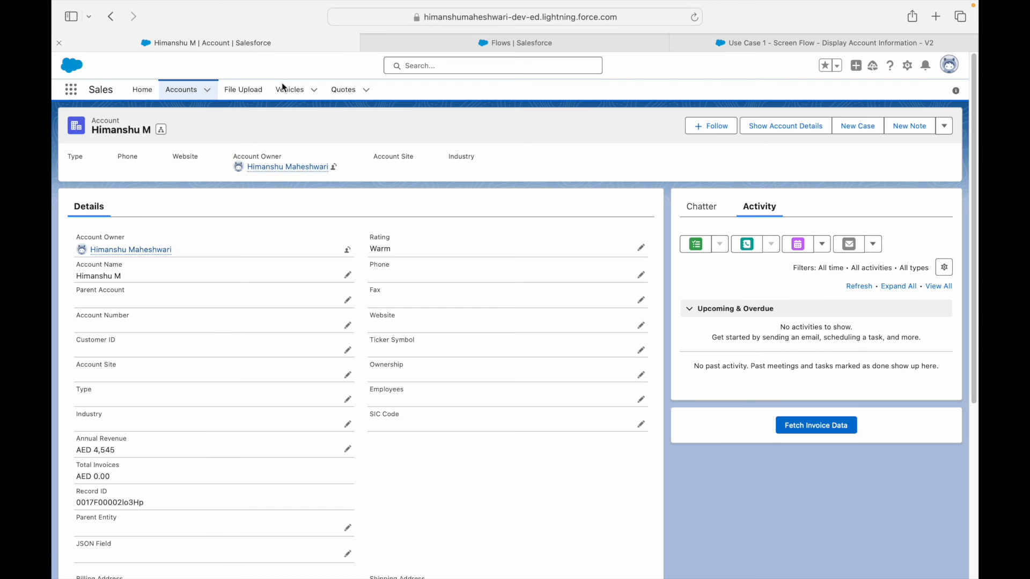
scroll(406, 466, "down", 5)
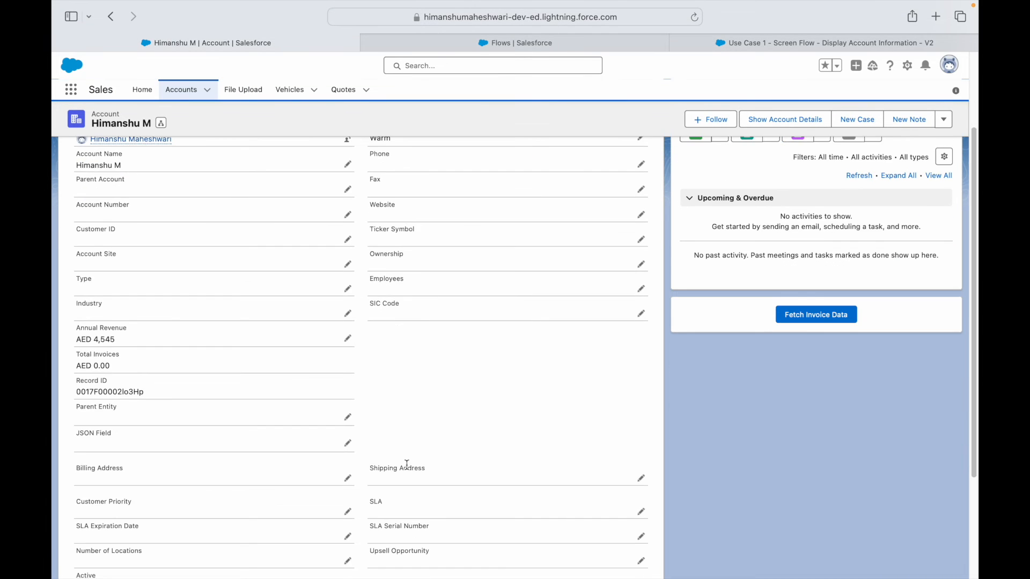
scroll(412, 461, "up", 5)
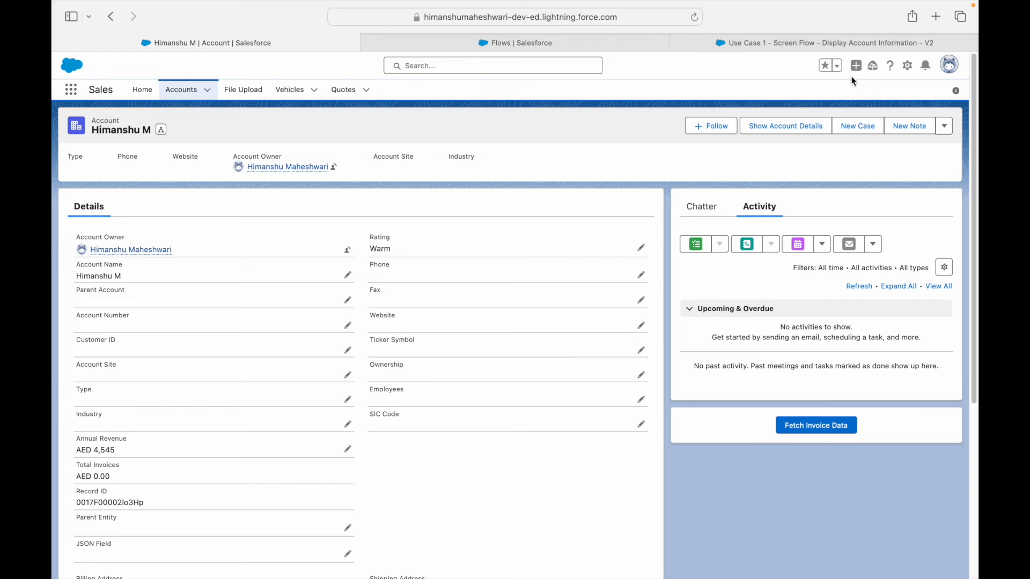
Open the Account object's Fields & Relationships in Object Manager and start a new custom field
left_click(905, 69)
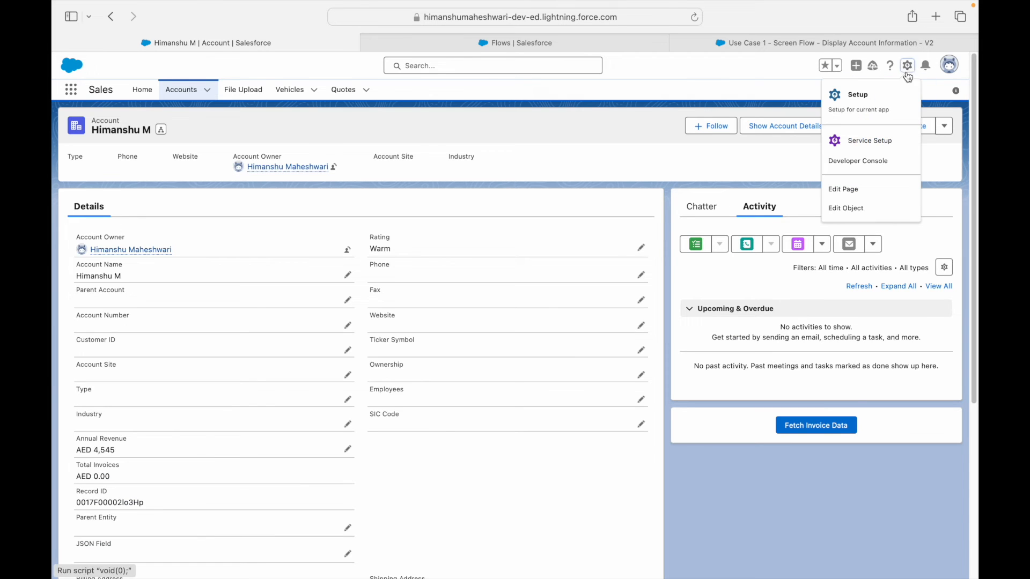
left_click(871, 213)
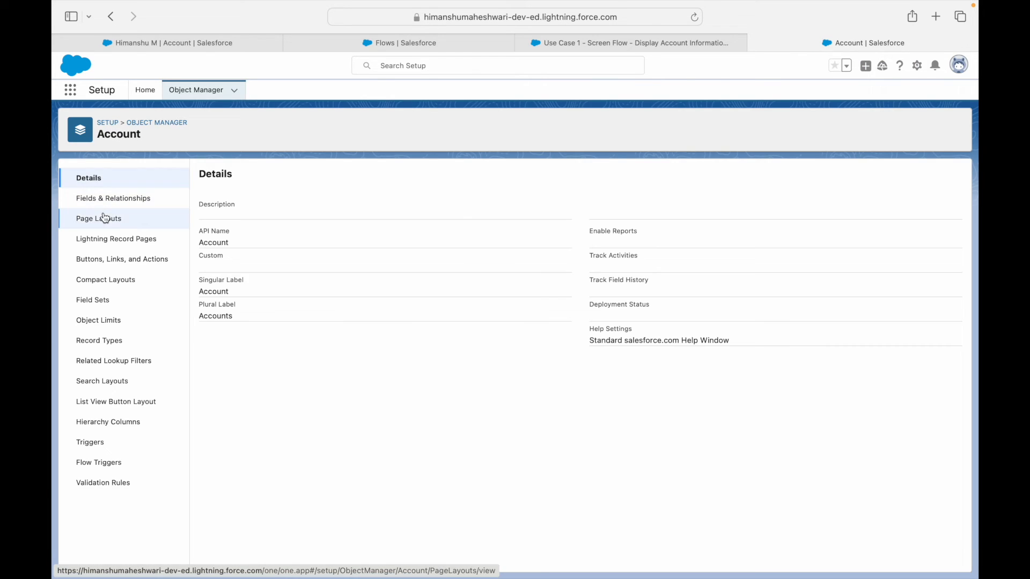
left_click(127, 201)
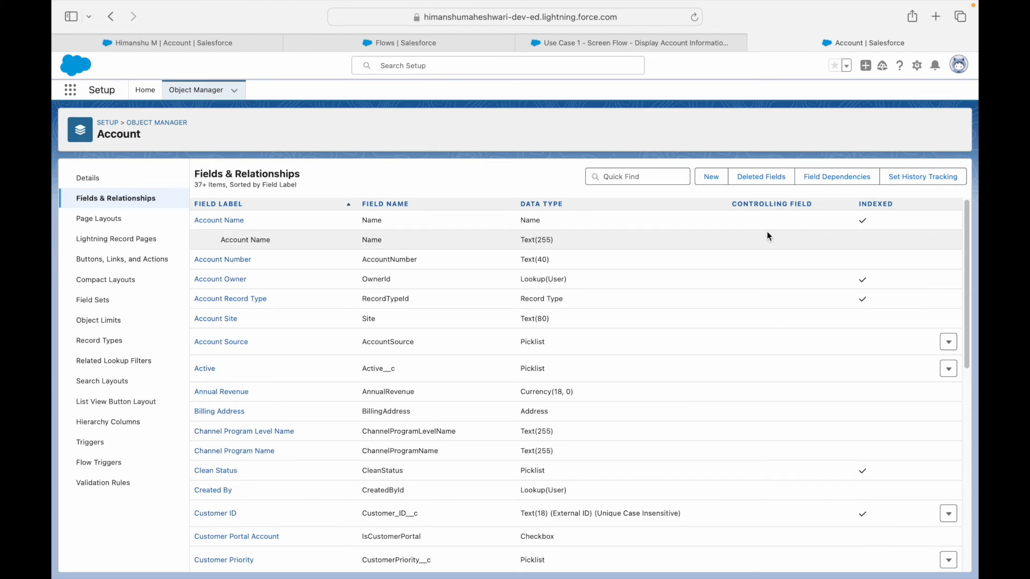
left_click(712, 177)
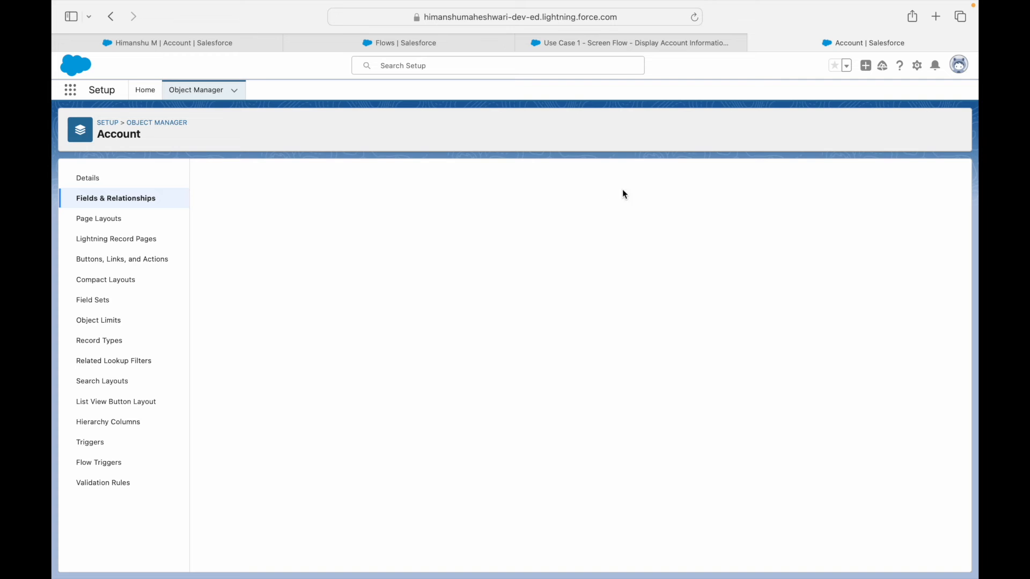
left_click(669, 177)
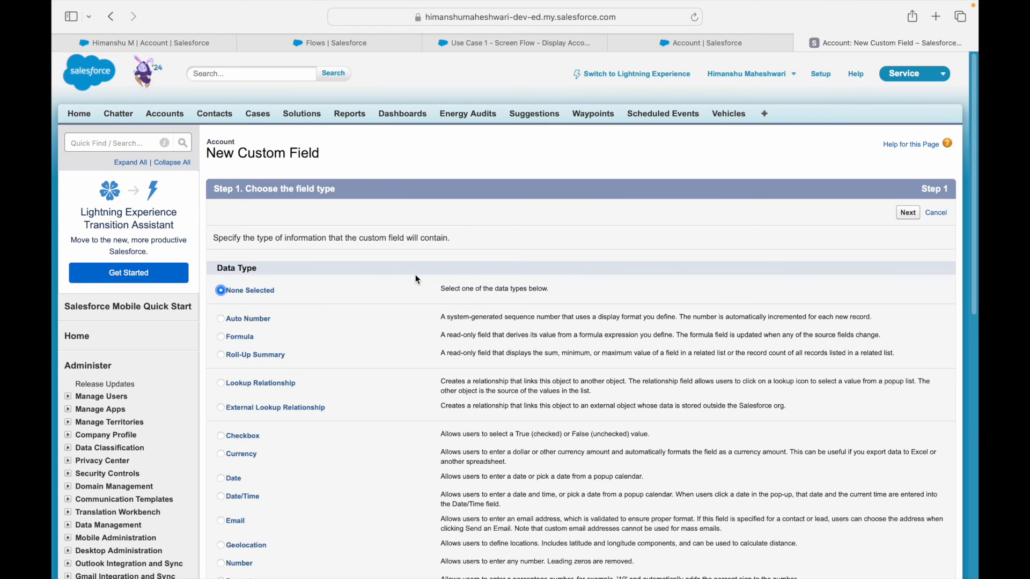
Choose Picklist as the custom field's data type and set its label to Customer Tier
scroll(277, 487, "down", 3)
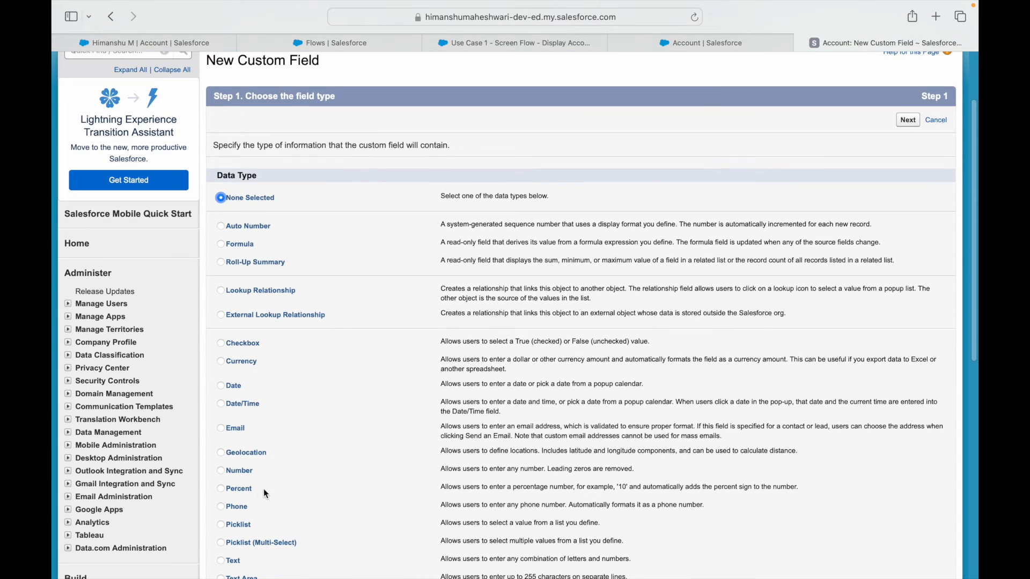
left_click(240, 520)
left_click(907, 121)
left_click(380, 239)
type("Customer Tier")
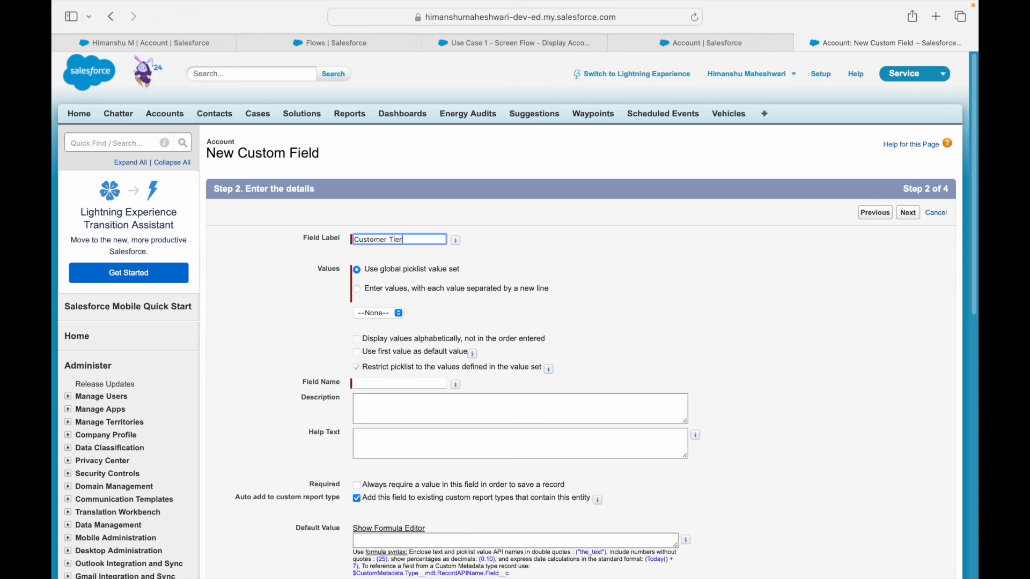
key("Tab")
Define the Customer Tier picklist with its own values Gold, Silver and Platinum, one per line
left_click(381, 291)
left_click(404, 337)
type("Gold Silver")
key("Return")
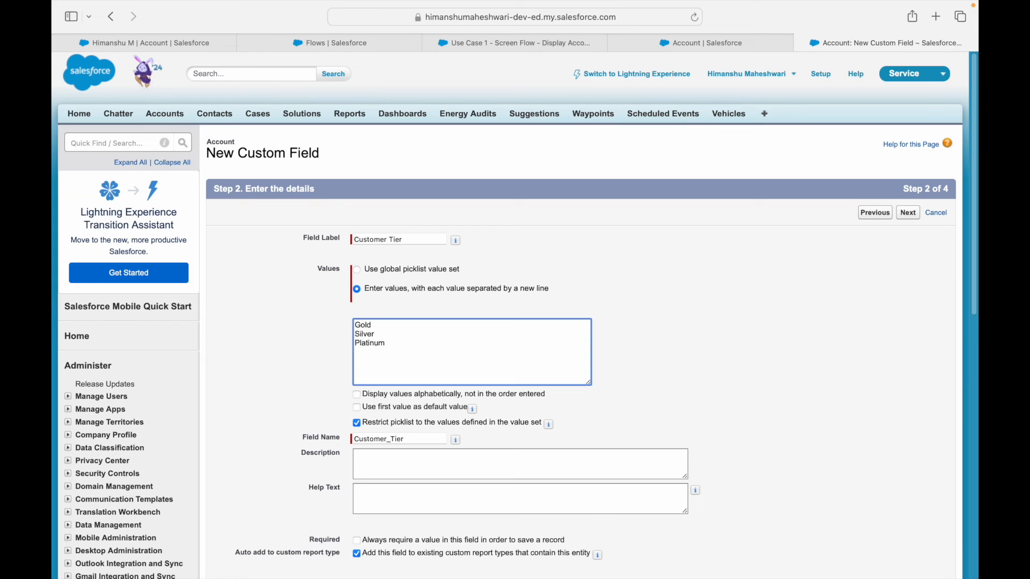
left_click(811, 326)
scroll(583, 357, "down", 2)
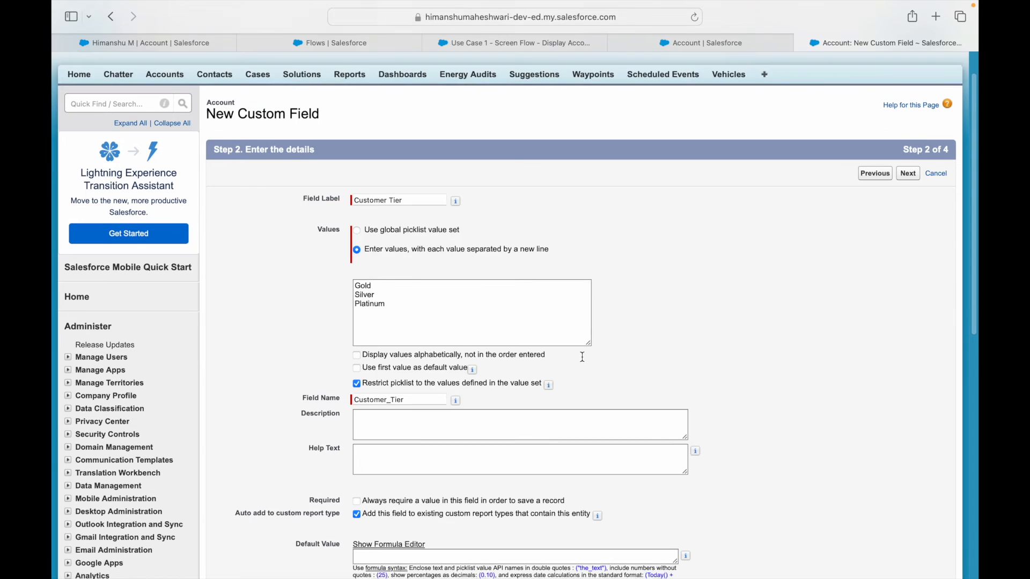
scroll(583, 357, "down", 2)
scroll(415, 371, "down", 4)
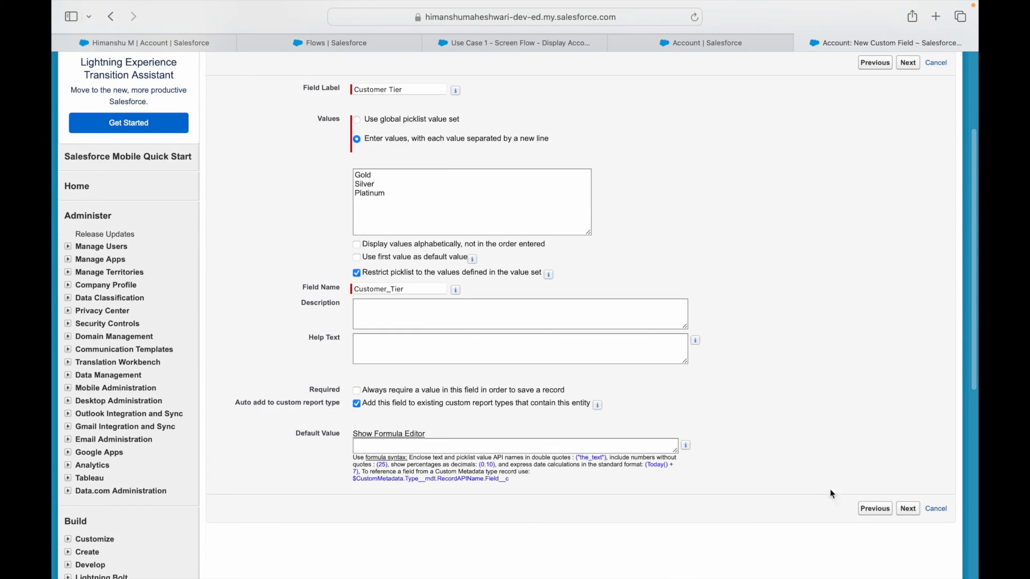
Finish creating the Customer Tier field with the default field-level security and all account page layouts, and save it
left_click(907, 509)
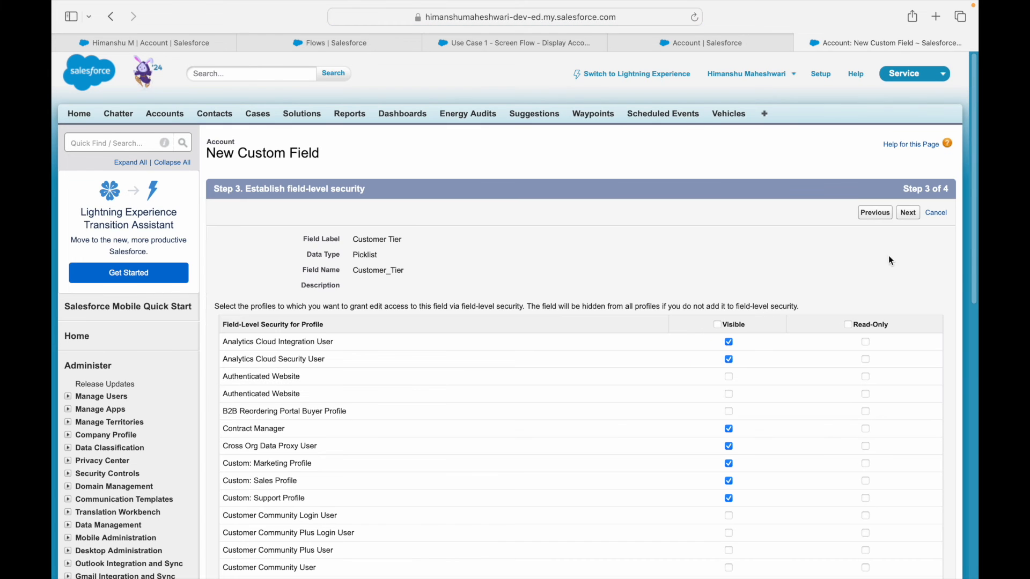
left_click(907, 213)
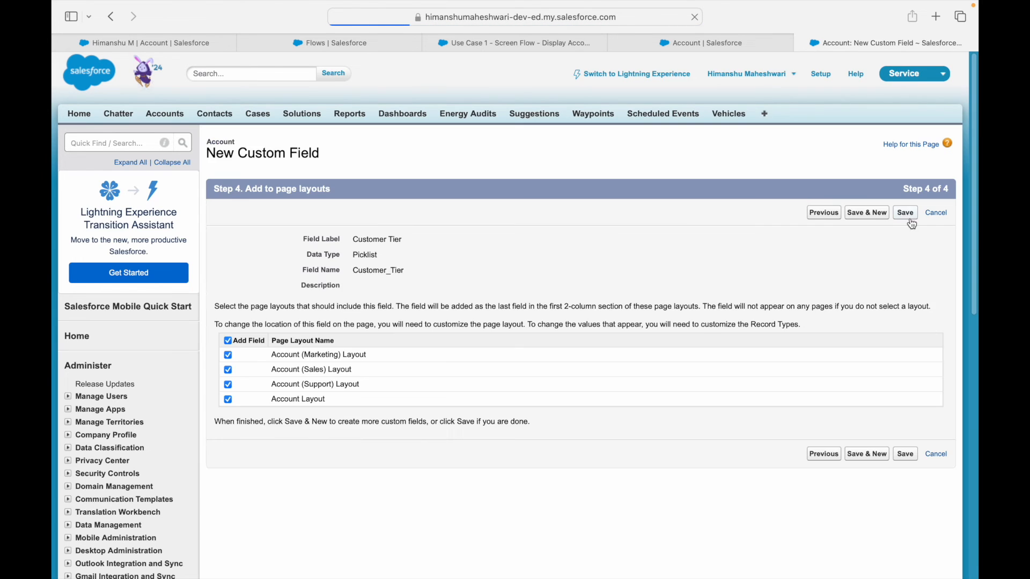
left_click(905, 213)
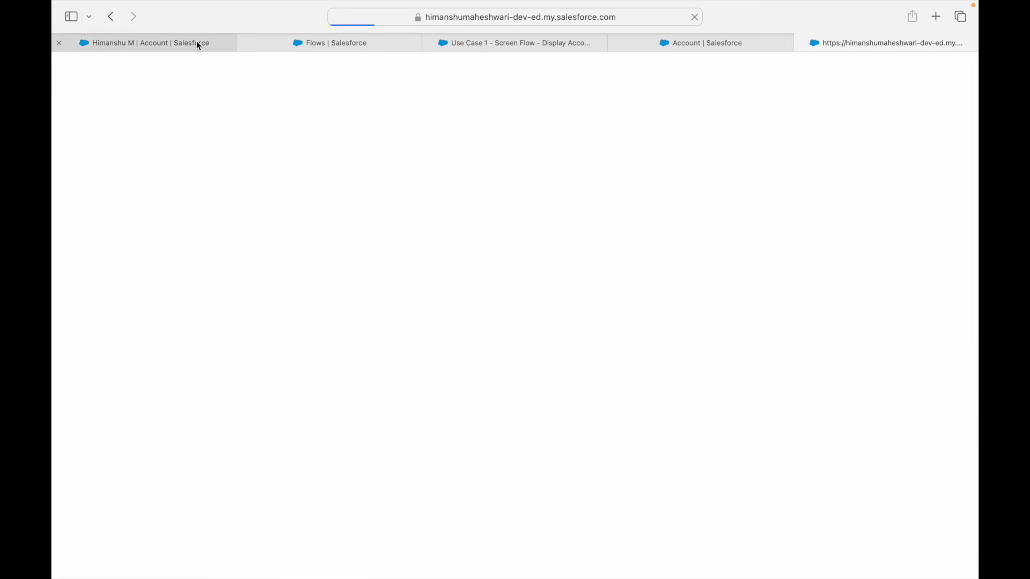
Return to the open account record and set its Customer Tier to Platinum, saving the change
left_click(198, 43)
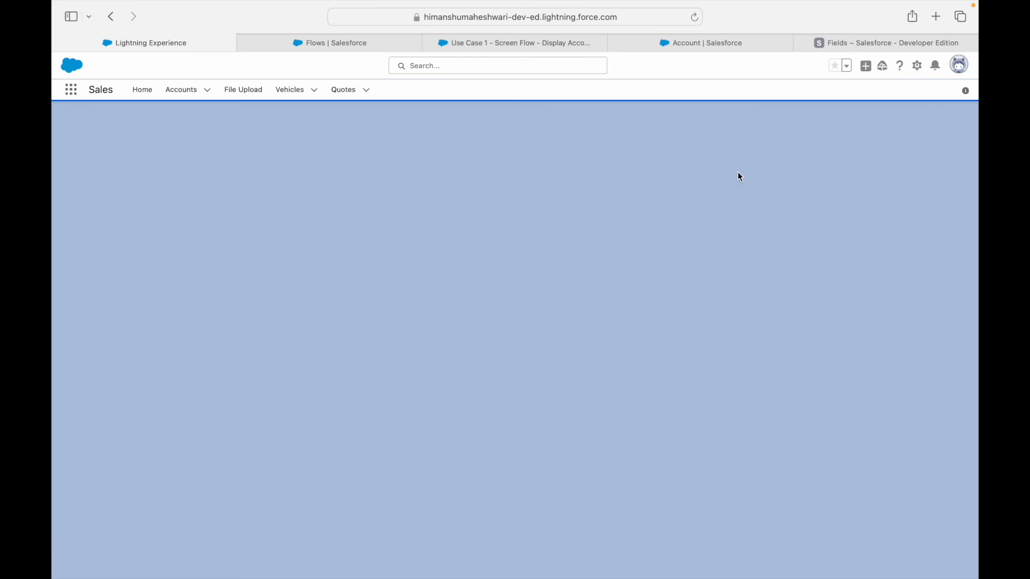
left_click(823, 47)
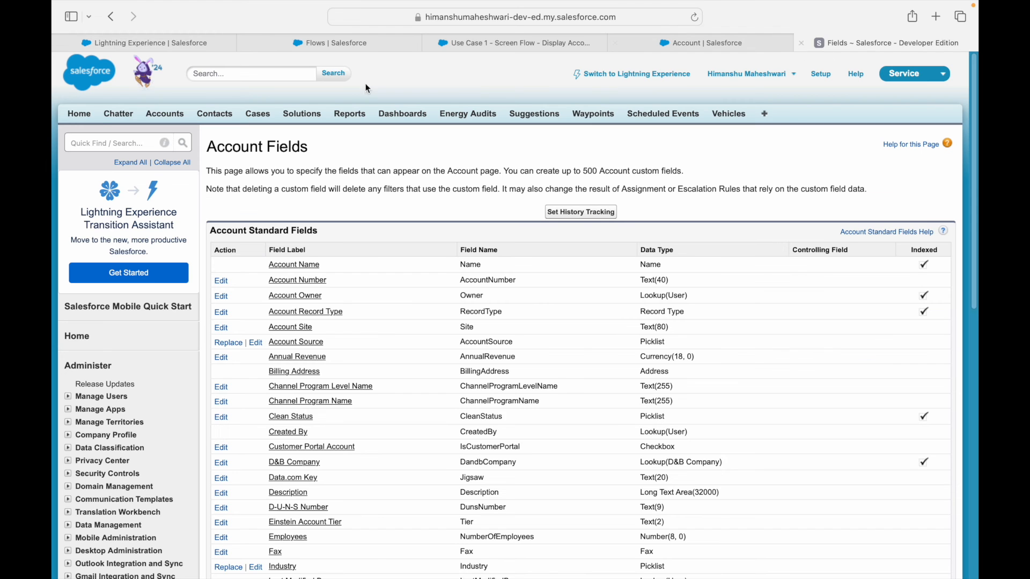
left_click(104, 45)
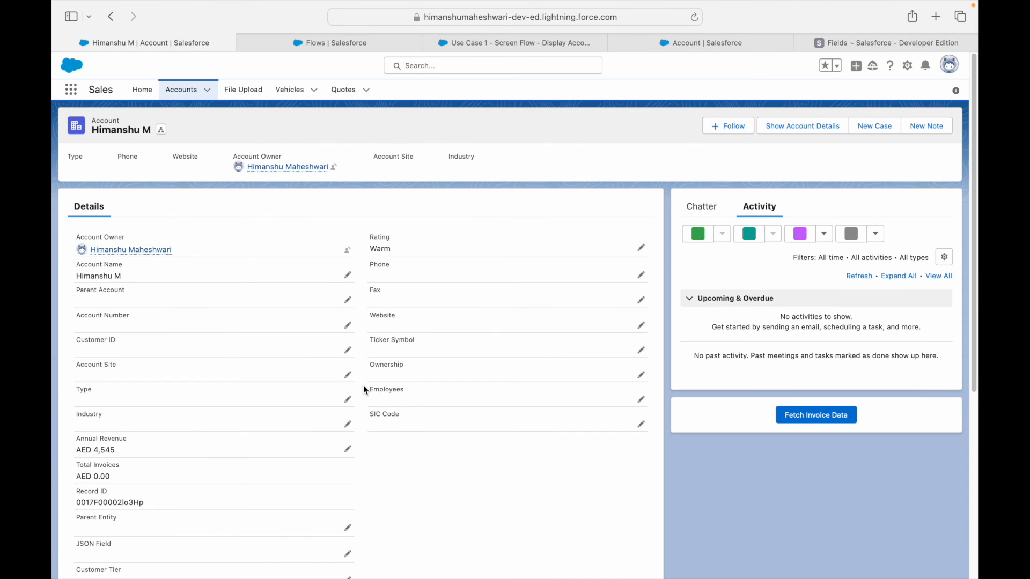
scroll(225, 439, "down", 2)
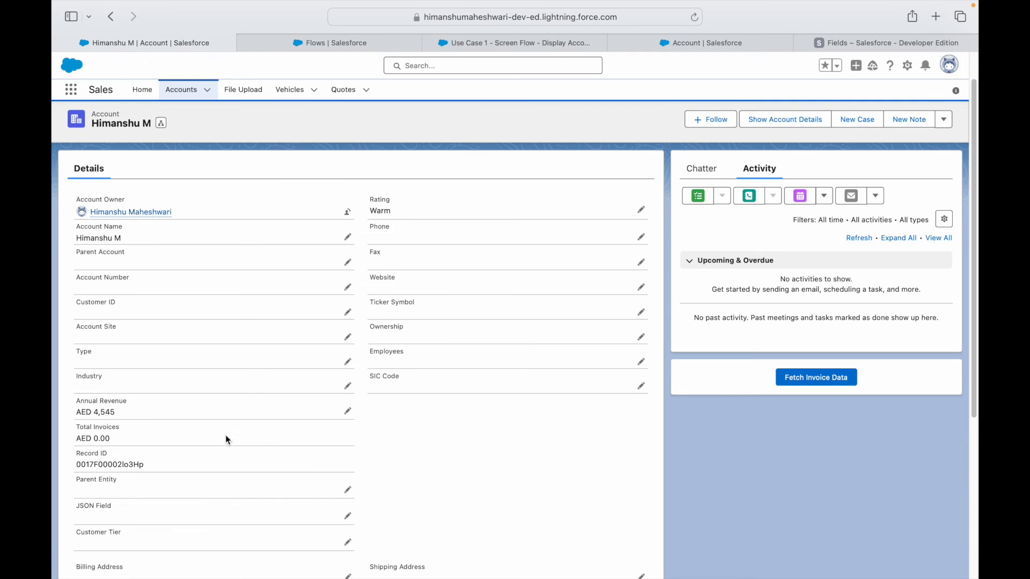
left_click(348, 543)
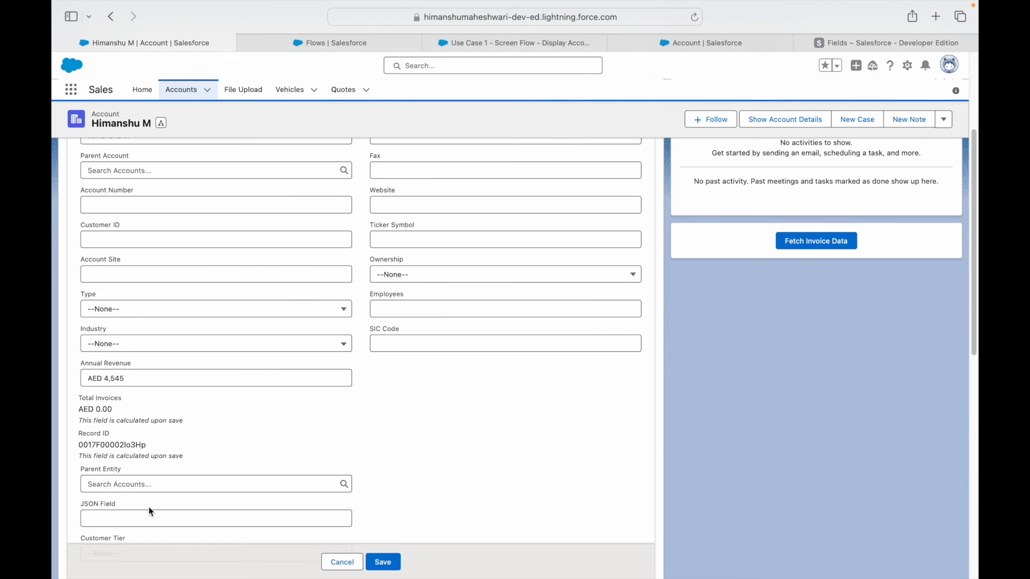
scroll(132, 499, "down", 5)
left_click(123, 333)
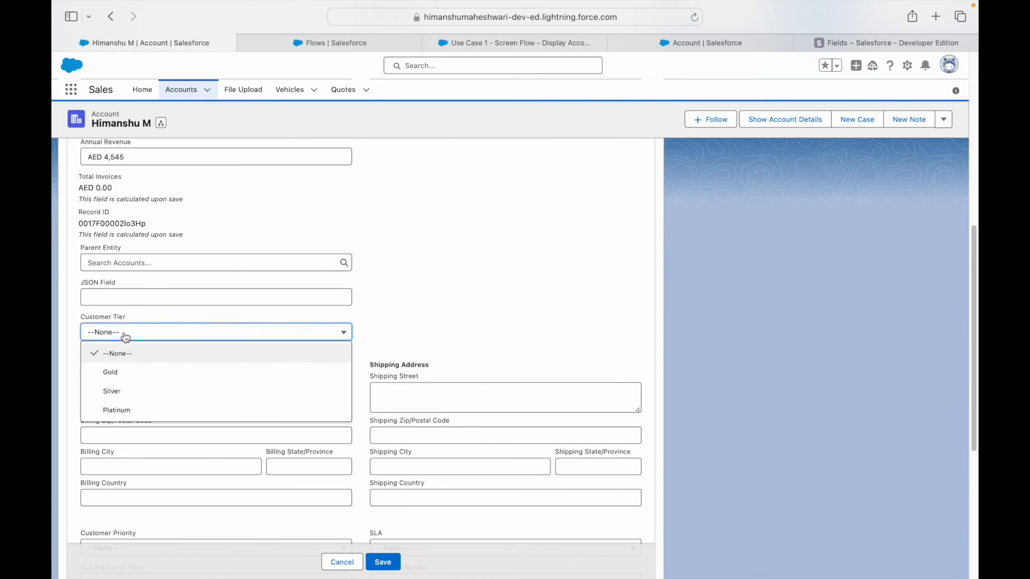
left_click(128, 413)
left_click(382, 562)
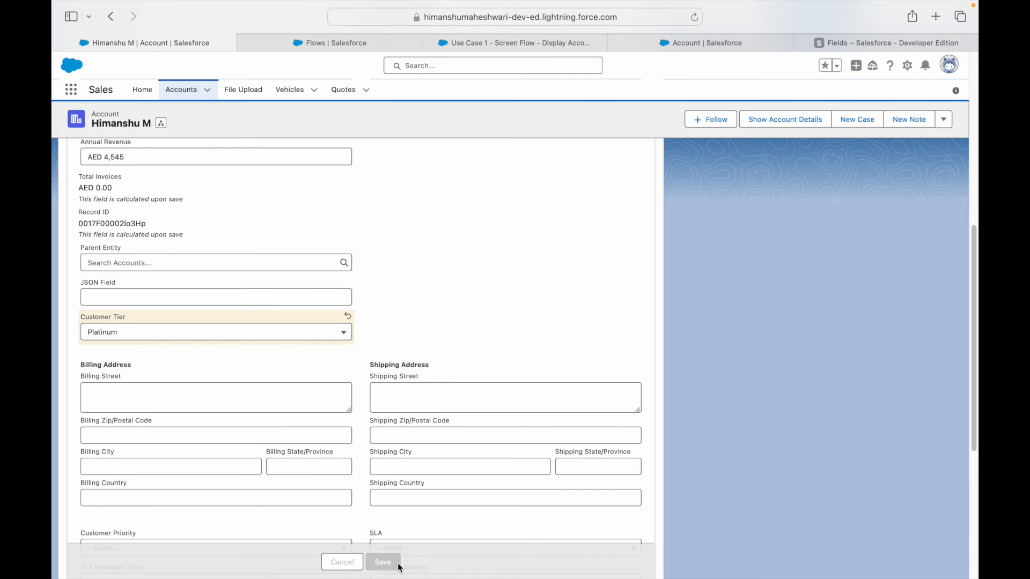
Open the account "I am a Parent" and set its Customer Tier to Gold, saving the change
left_click(177, 92)
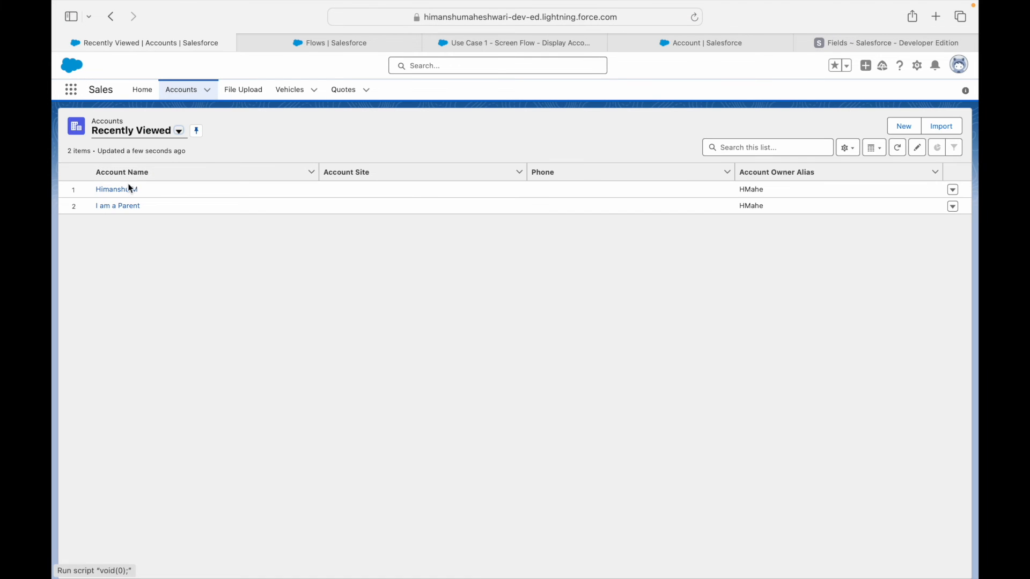
left_click(115, 206)
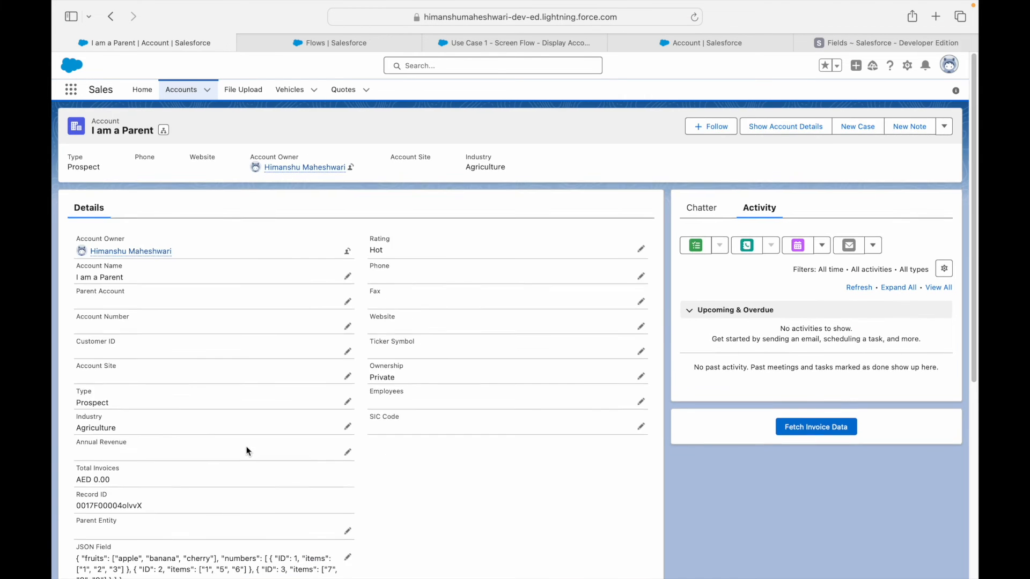
scroll(238, 448, "down", 10)
left_click(342, 297)
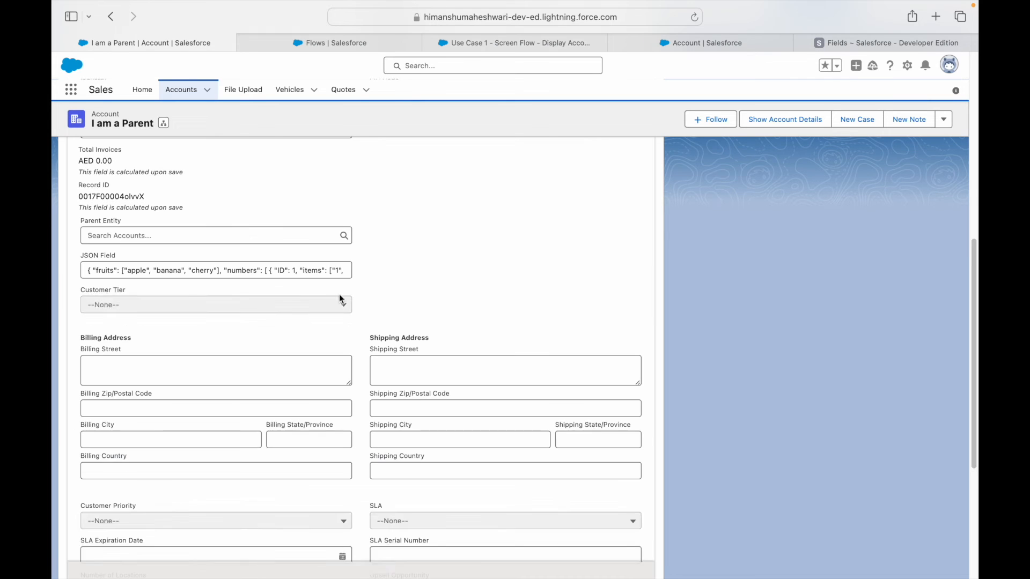
left_click(223, 306)
left_click(131, 349)
left_click(383, 562)
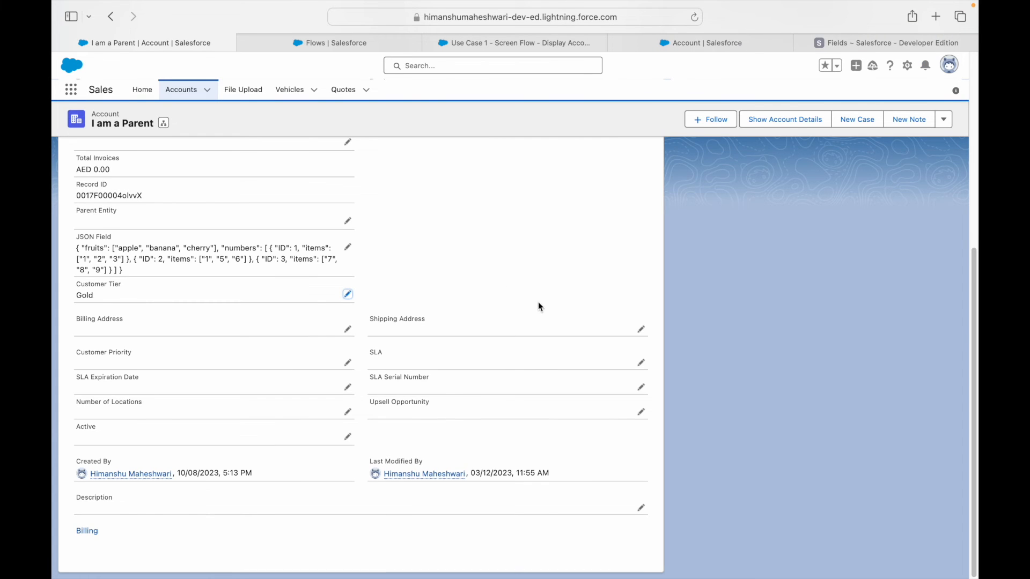
Run the Show Account Details action on the "I am a Parent" account and close its dialog
scroll(375, 428, "up", 5)
left_click(84, 506)
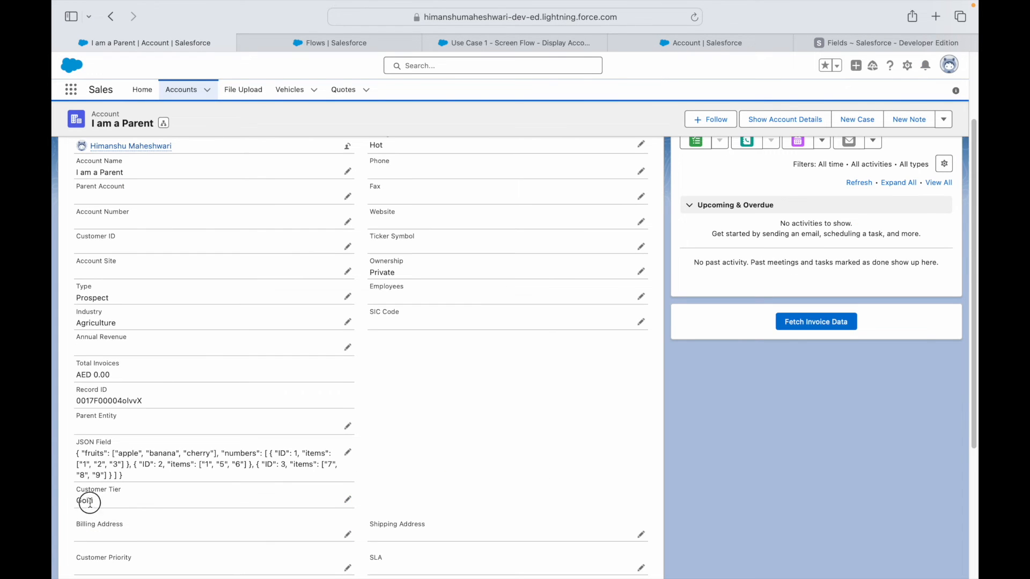
left_click(778, 123)
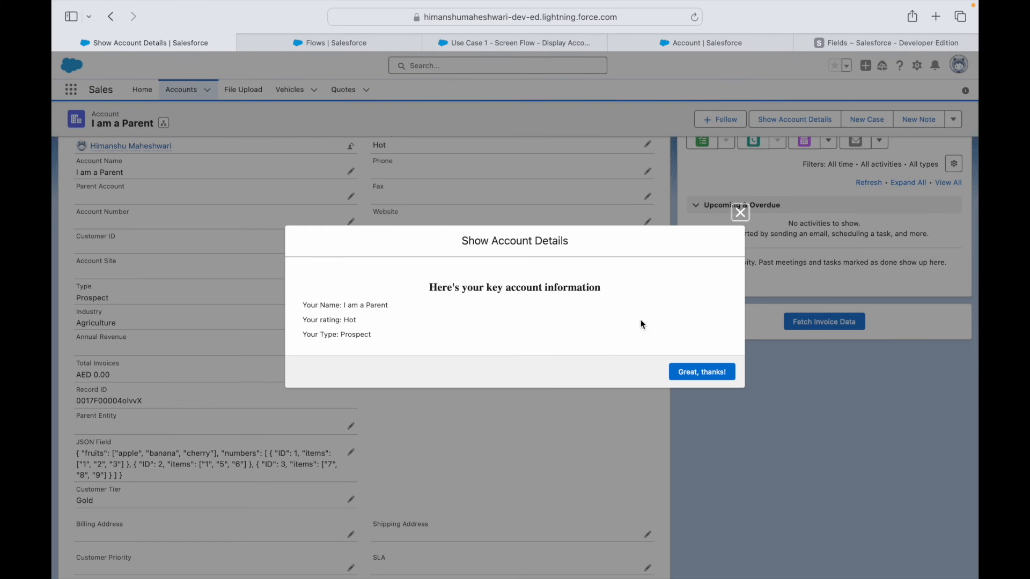
left_click(740, 212)
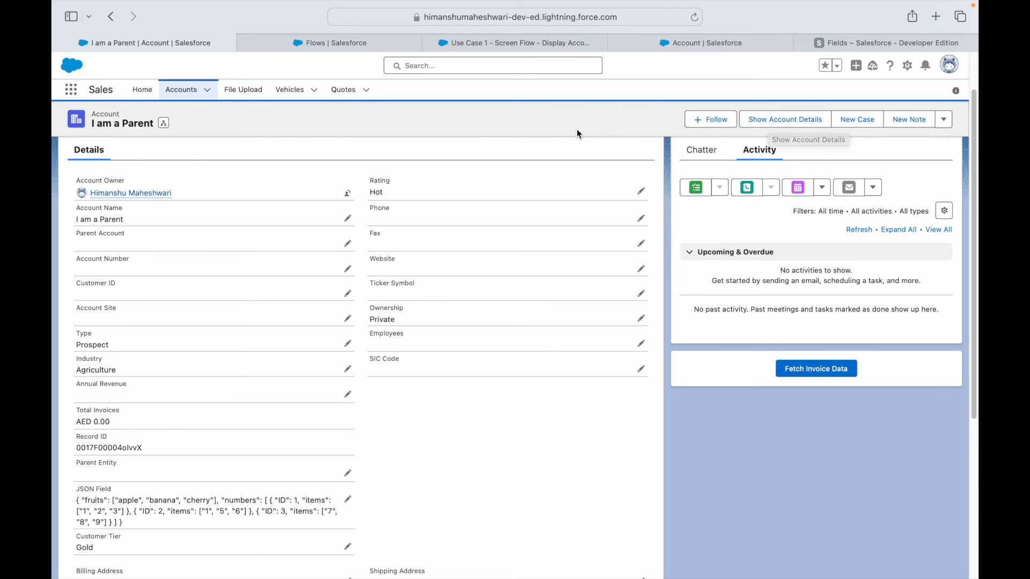
Open the "I am a Parent" account's record page in Lightning App Builder and select the Highlights Panel
left_click(536, 44)
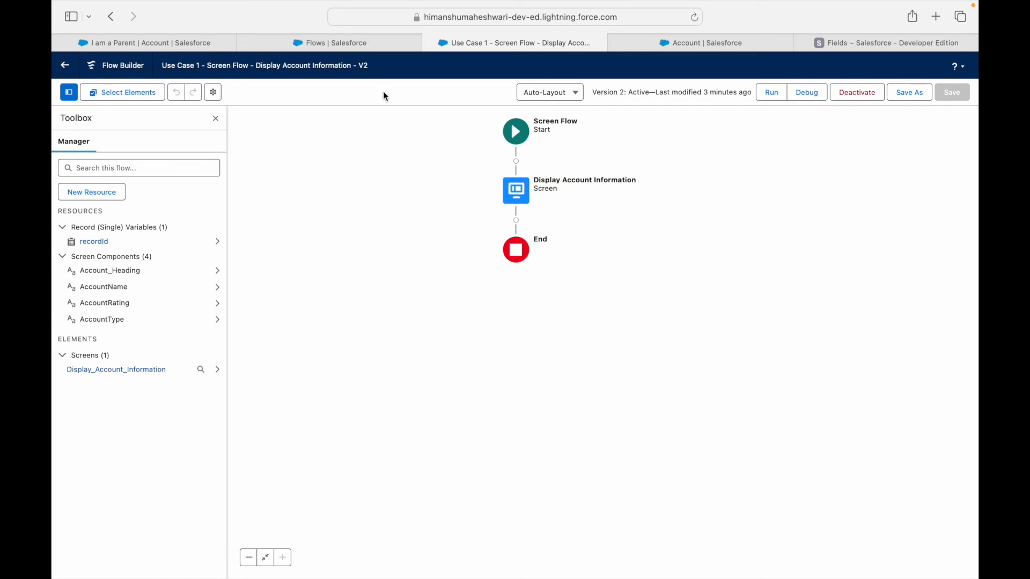
left_click(172, 41)
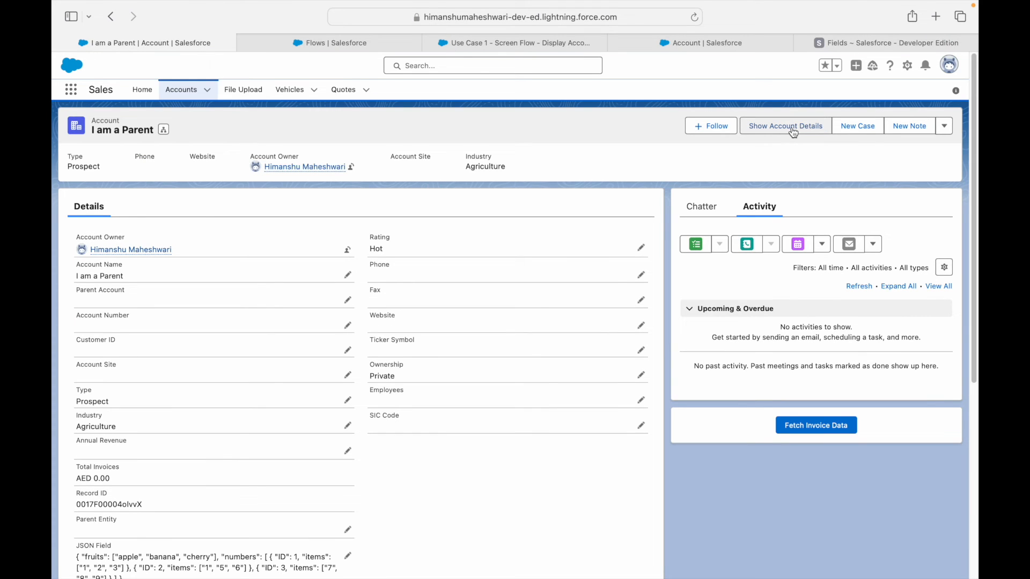
left_click(907, 68)
left_click(865, 192)
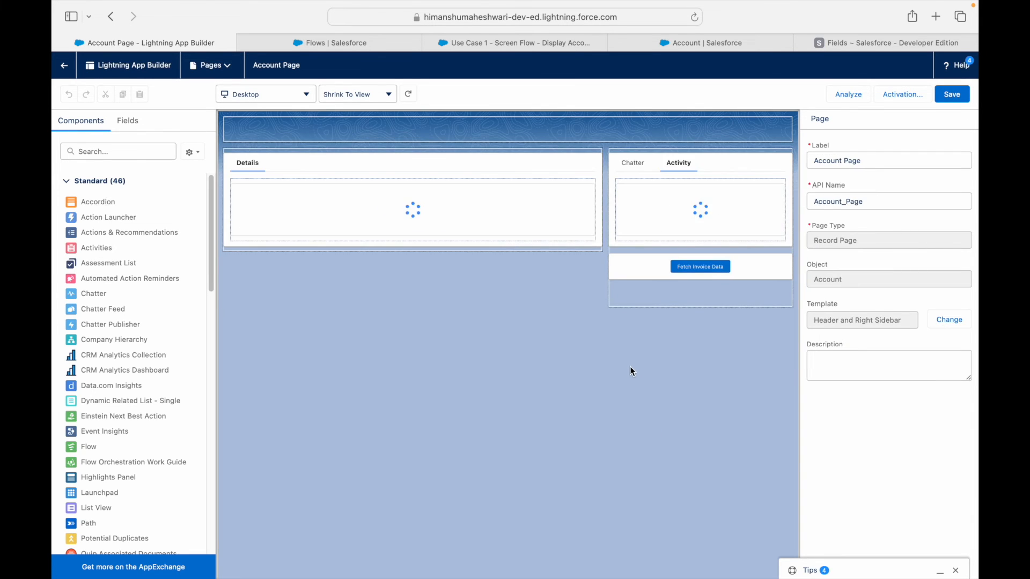
left_click(624, 150)
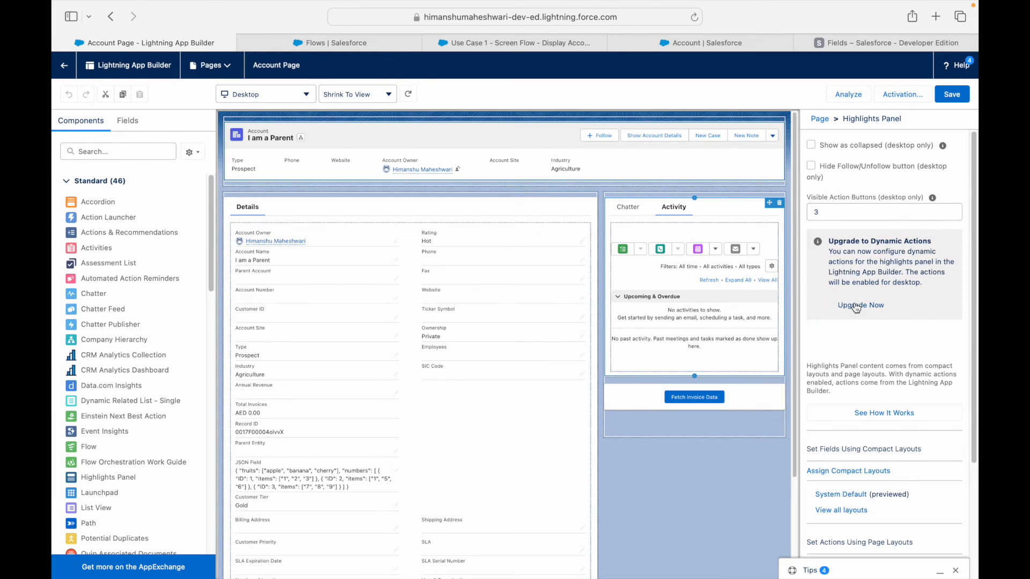
Upgrade the Highlights Panel to dynamic actions by migrating the actions from Account Layout
left_click(860, 305)
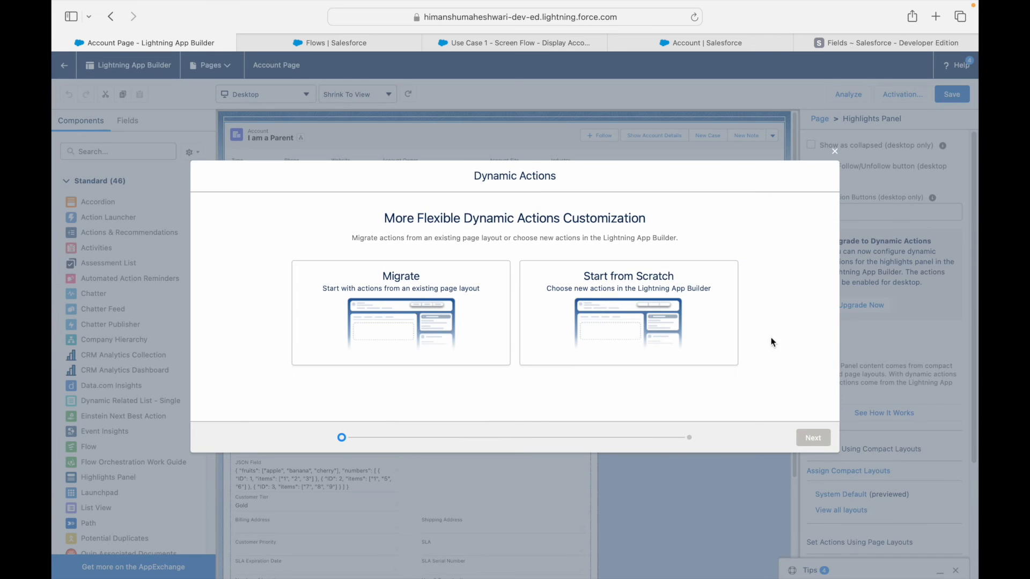
left_click(419, 303)
left_click(681, 321)
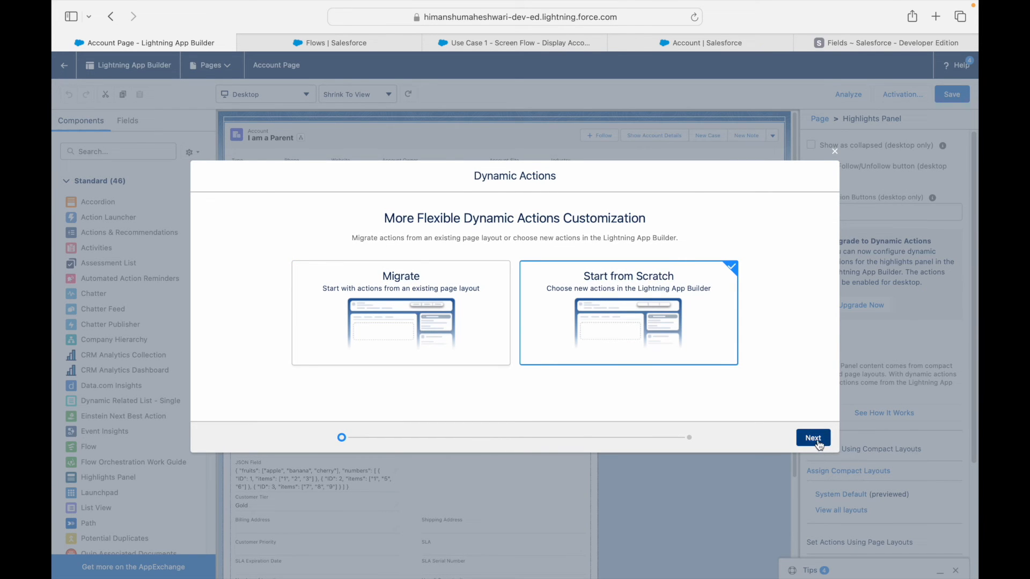
left_click(458, 350)
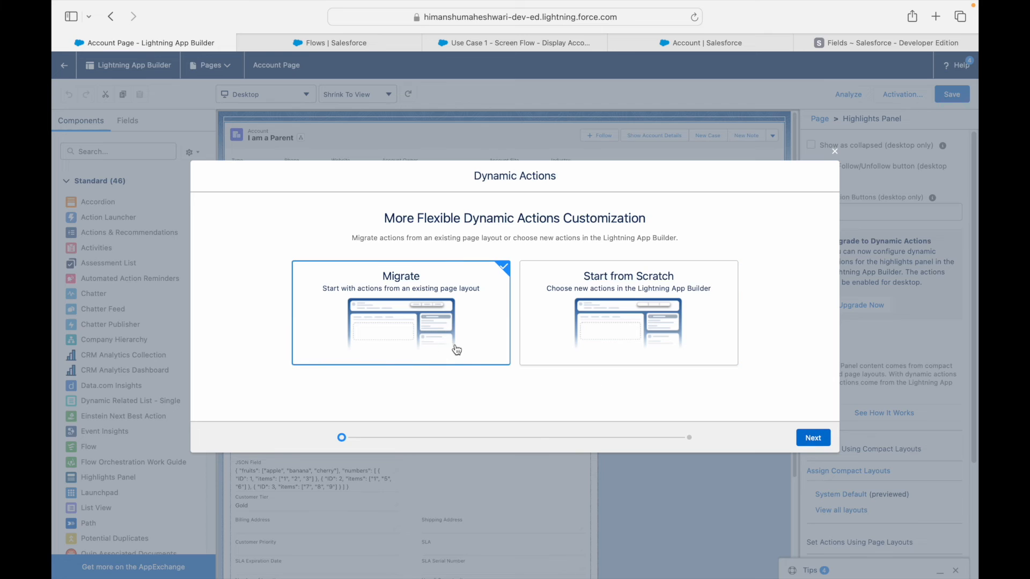
left_click(813, 437)
left_click(200, 289)
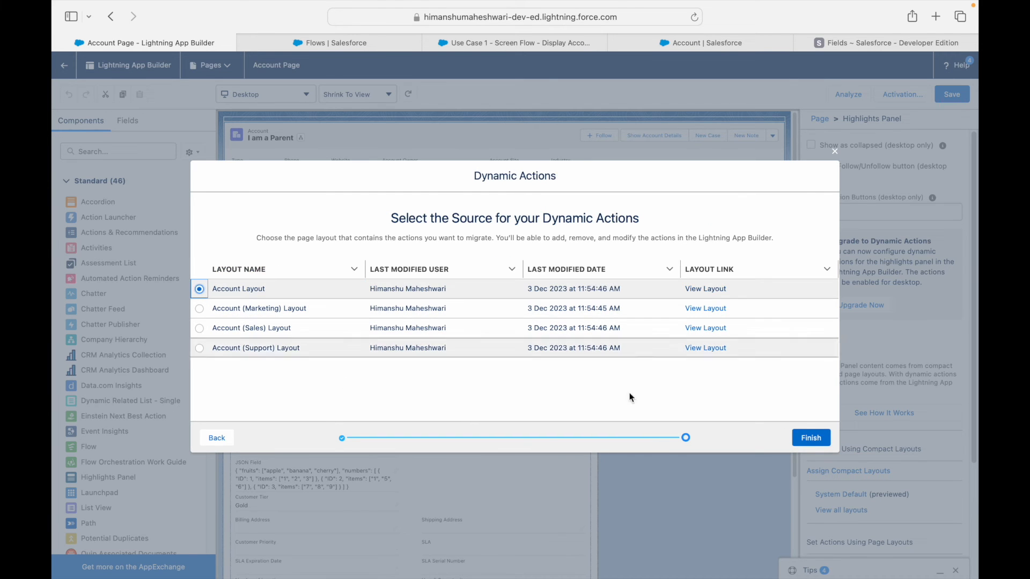
left_click(807, 437)
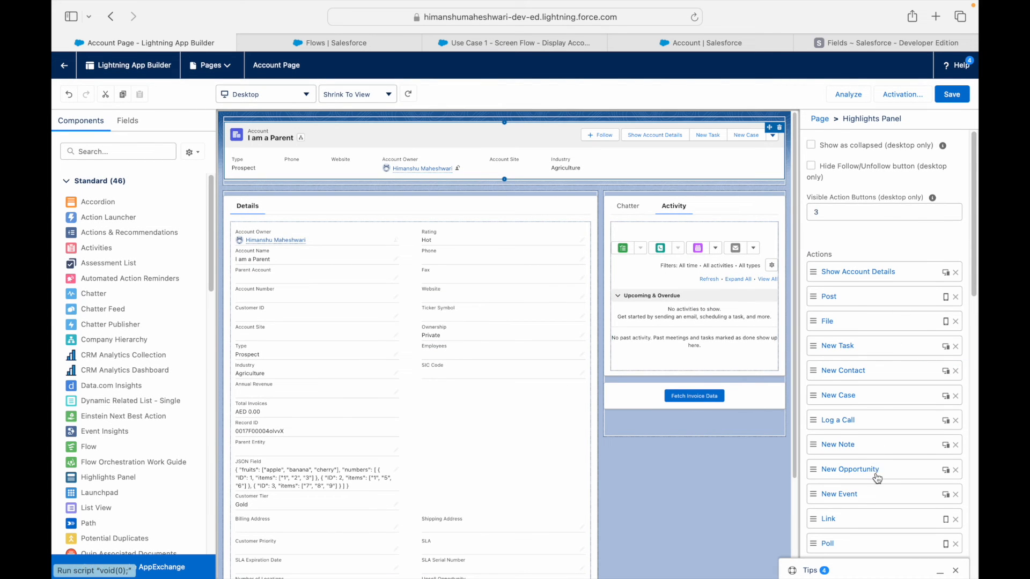
Add a record field visibility filter to the Show Account Details action: Customer Tier Equal Platinum
scroll(877, 477, "down", 15)
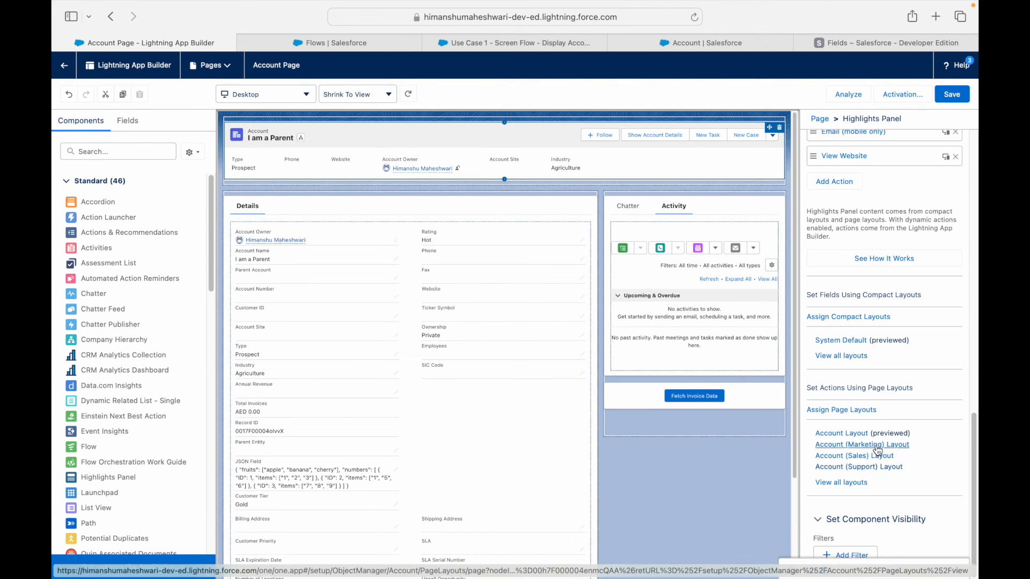
scroll(877, 450, "up", 10)
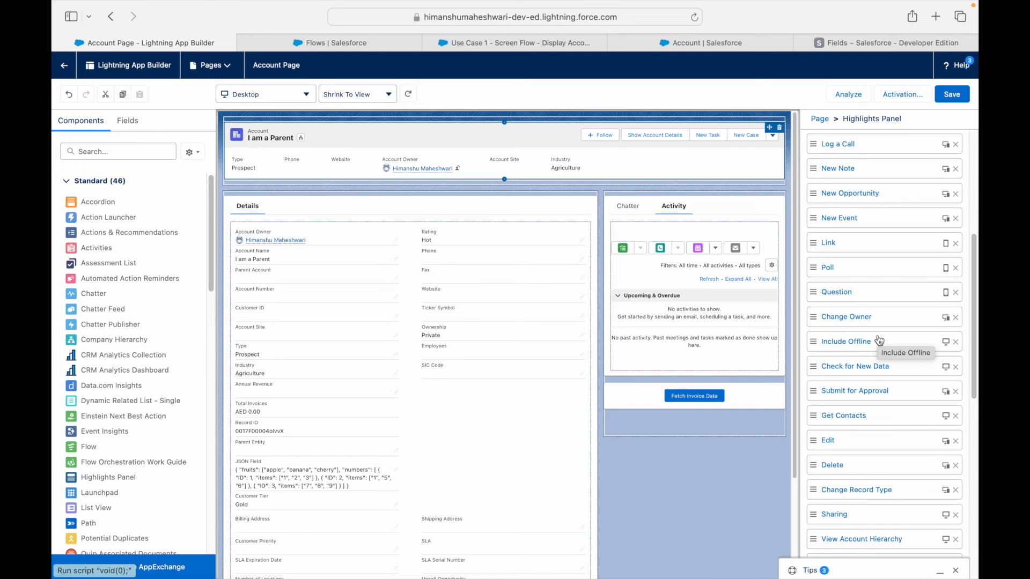
scroll(885, 338, "up", 5)
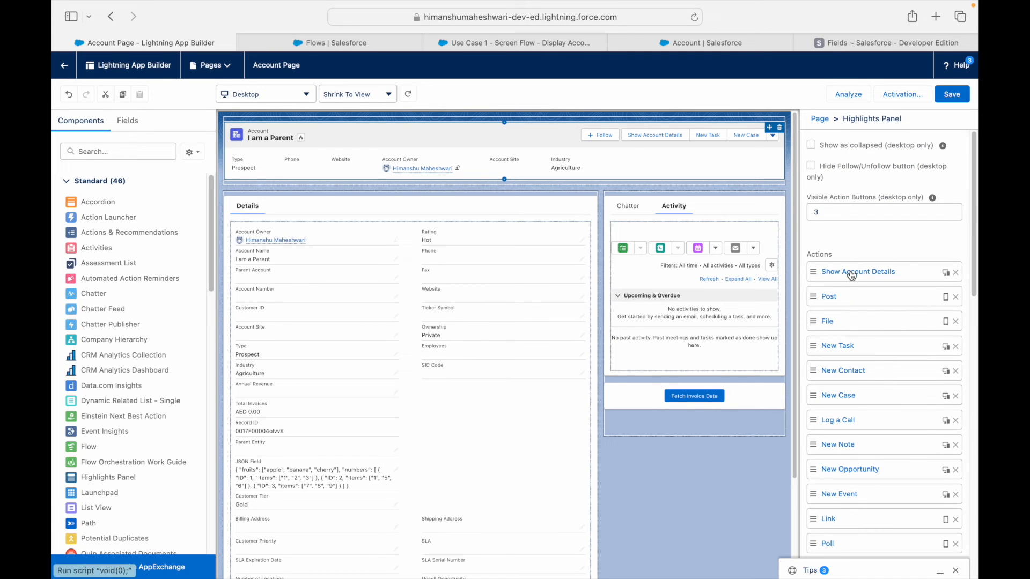
left_click(851, 273)
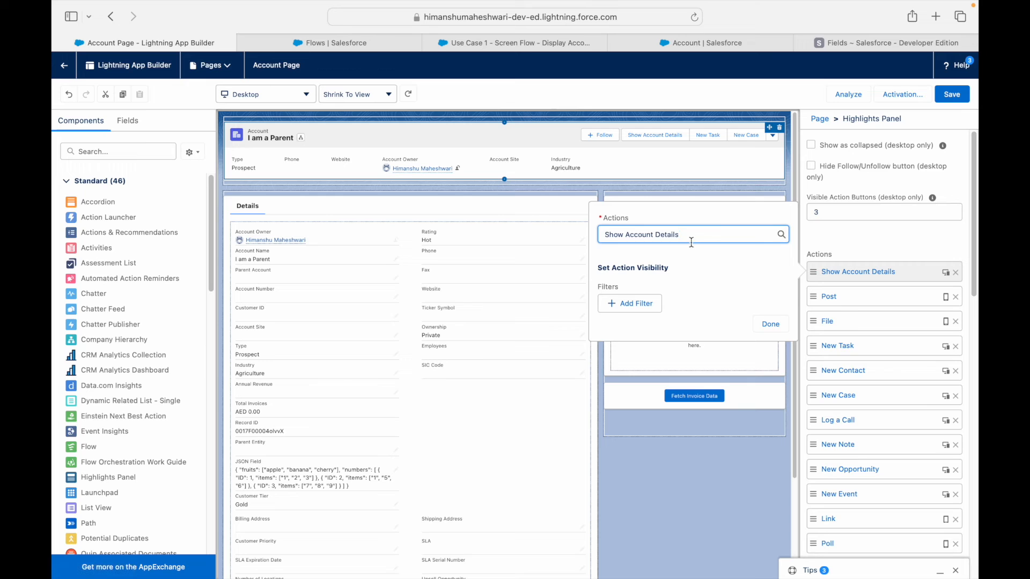
left_click(640, 305)
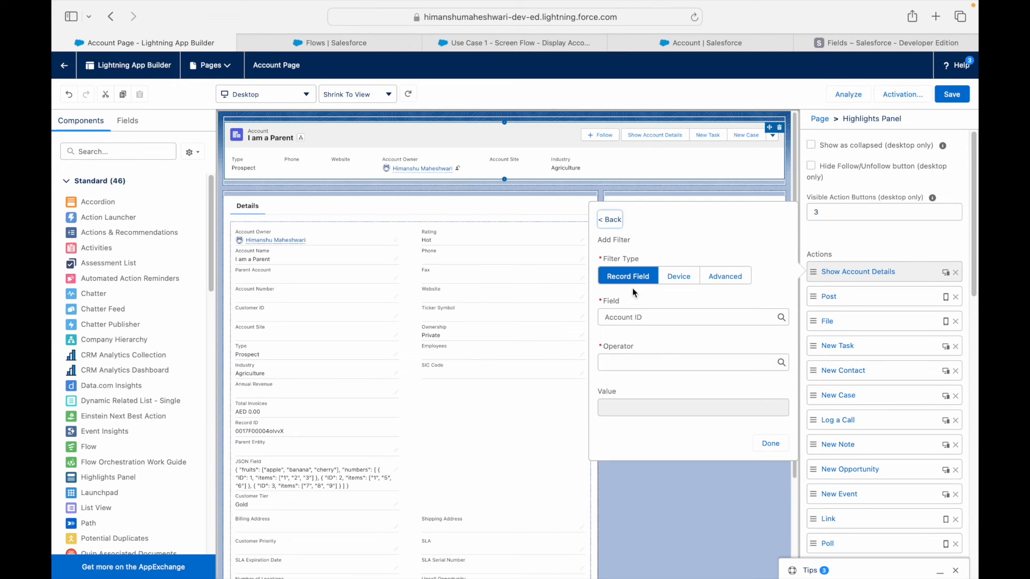
left_click(659, 316)
type("customer")
left_click(655, 371)
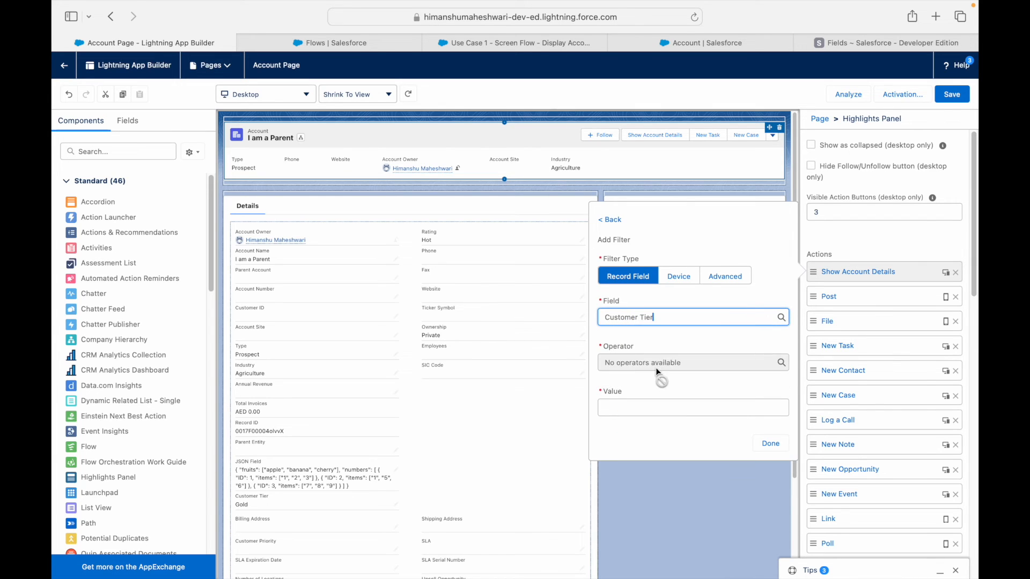
left_click(642, 405)
left_click(643, 462)
left_click(767, 446)
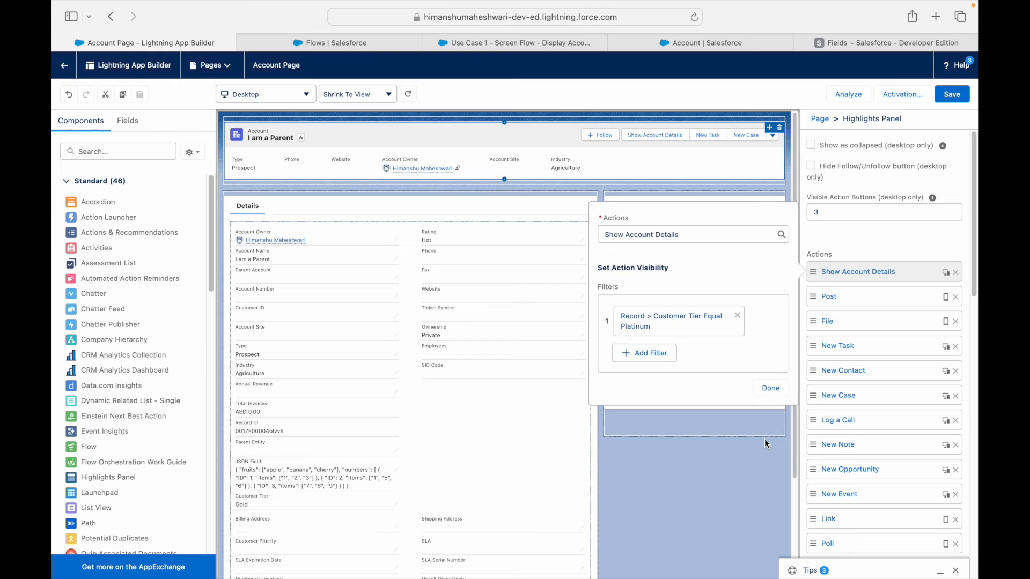
left_click(769, 387)
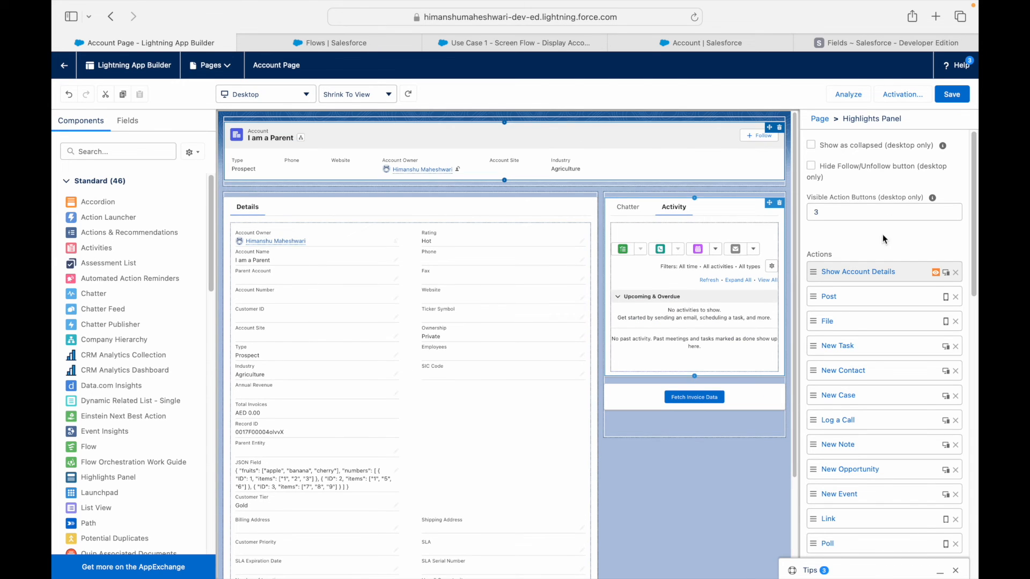
left_click(935, 273)
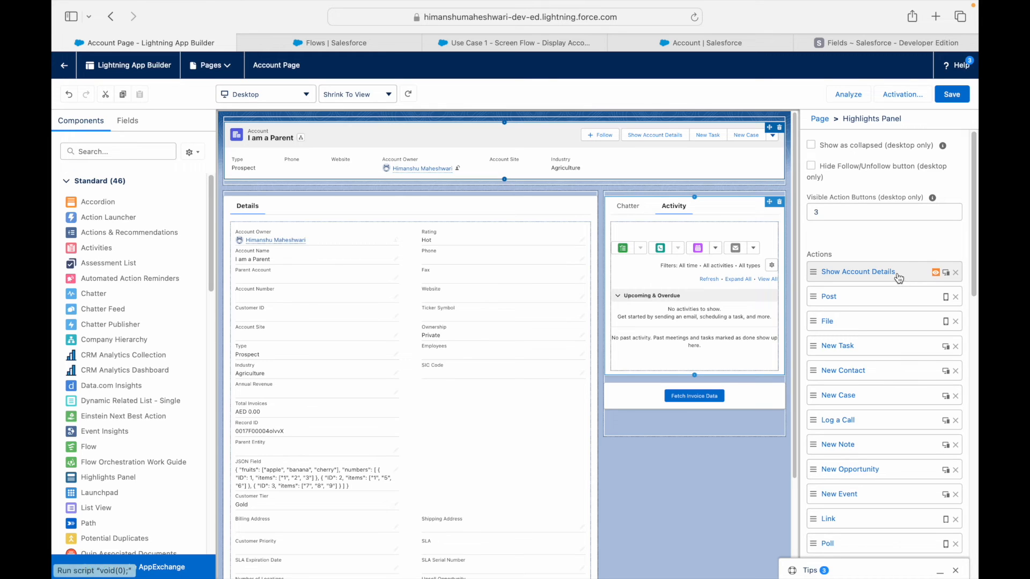
Save the Account Page, return to the "I am a Parent" account, dismiss the component error and check the record's Customer Tier
left_click(949, 99)
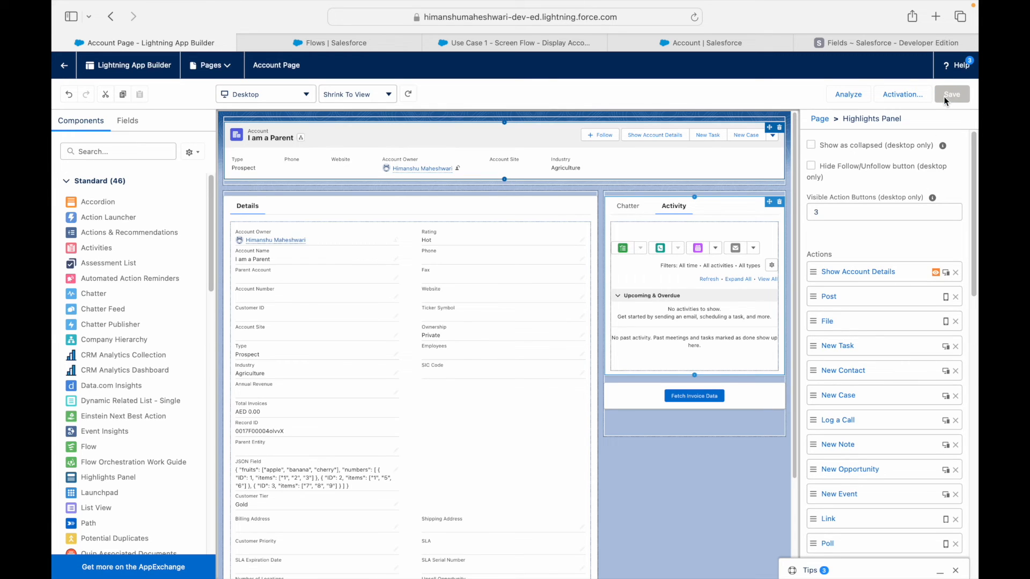
left_click(69, 66)
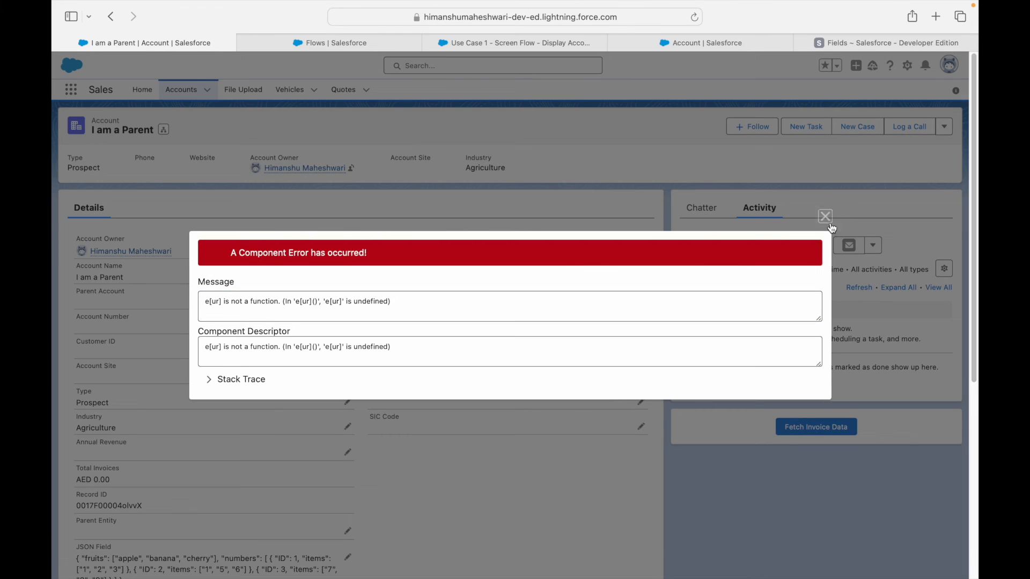
left_click(825, 216)
scroll(154, 464, "down", 3)
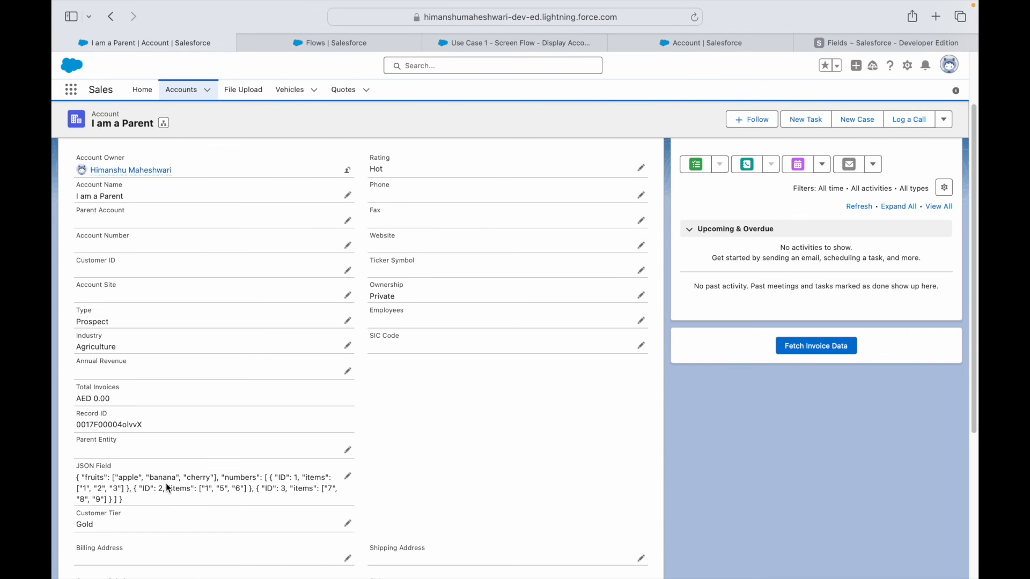
left_click_drag(99, 522, 75, 521)
left_click(608, 457)
Reopen the "I am a Parent" account from the accounts list and check which actions its highlights panel offers
left_click(181, 89)
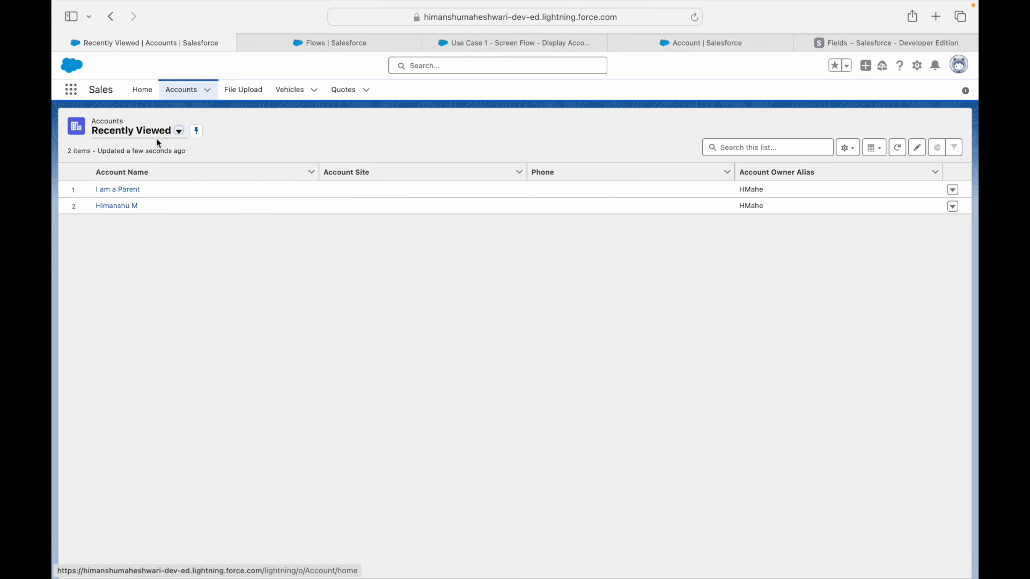
left_click(128, 191)
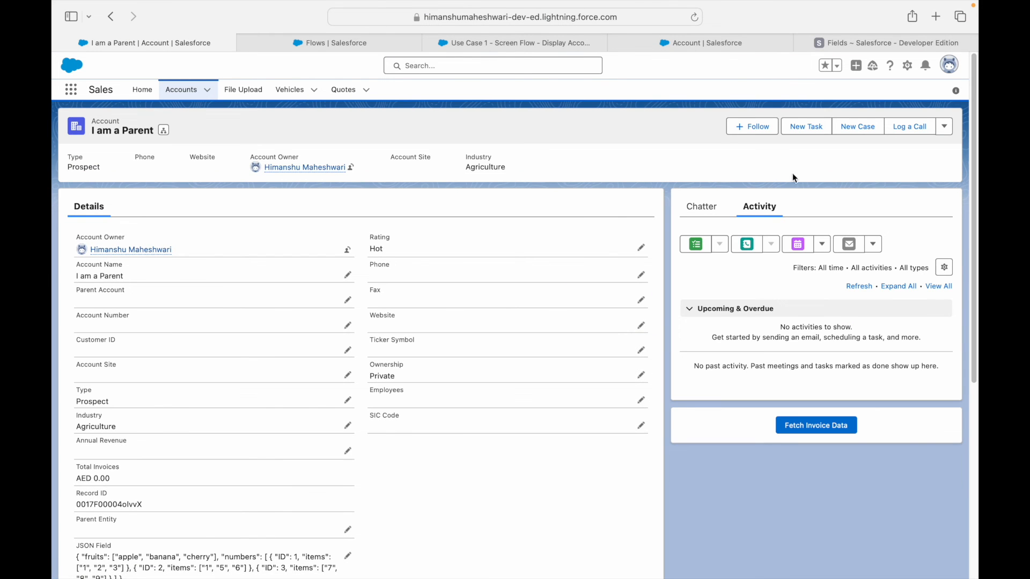
scroll(333, 449, "down", 4)
scroll(301, 429, "up", 4)
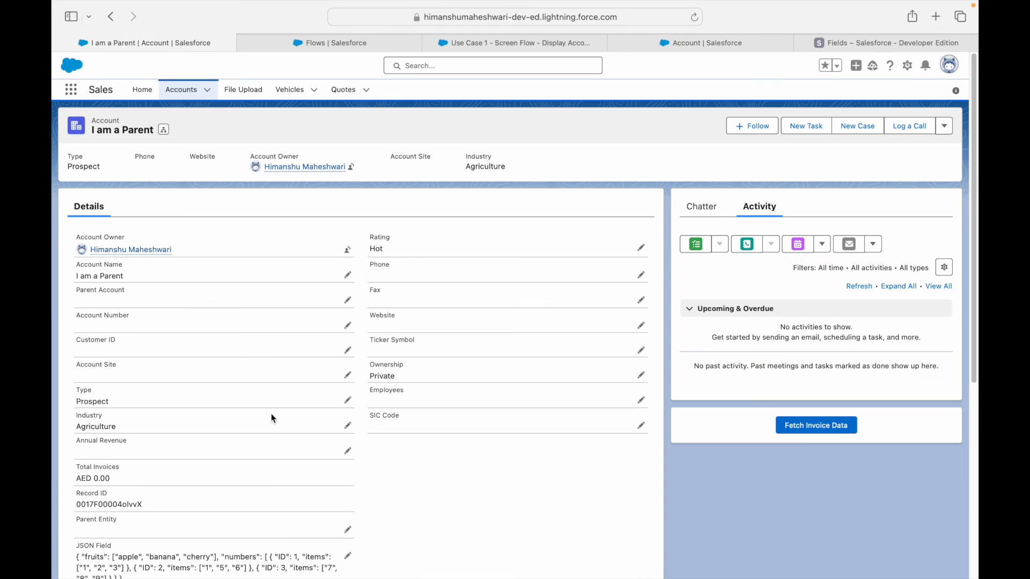
Open the other recently viewed account, run its Show Account Details action and close the dialog
left_click(167, 92)
left_click(125, 205)
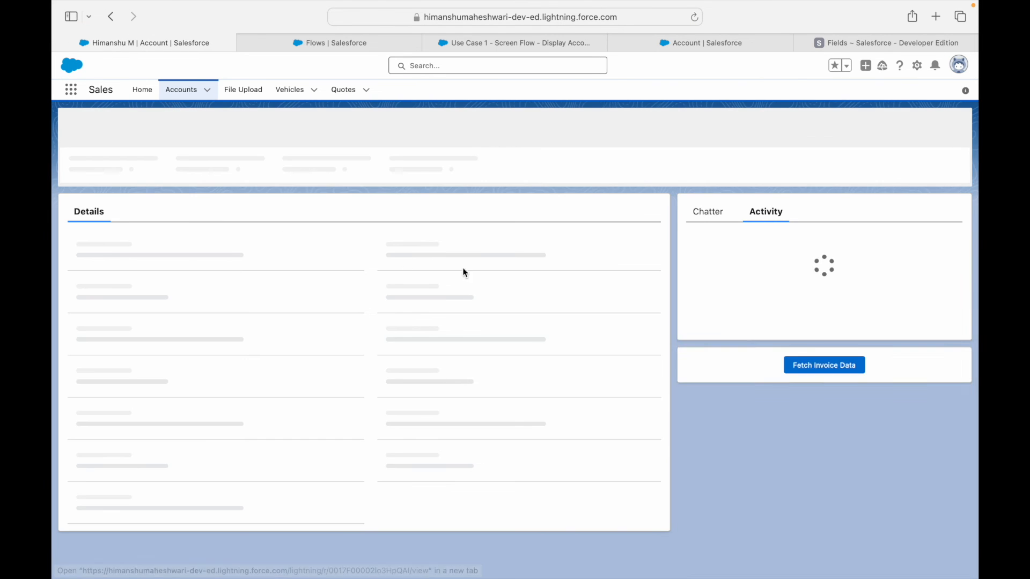
left_click(787, 126)
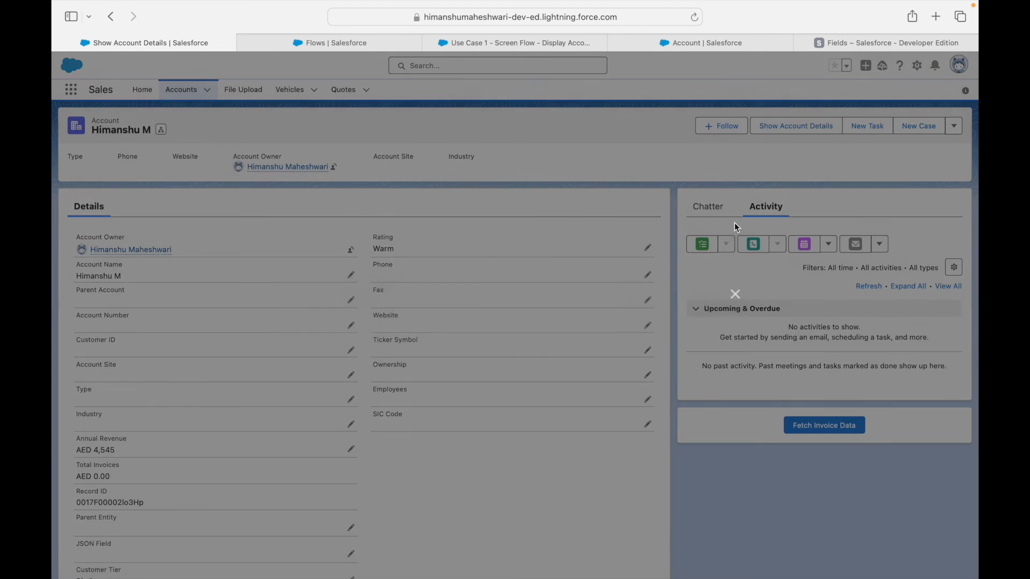
key("Escape")
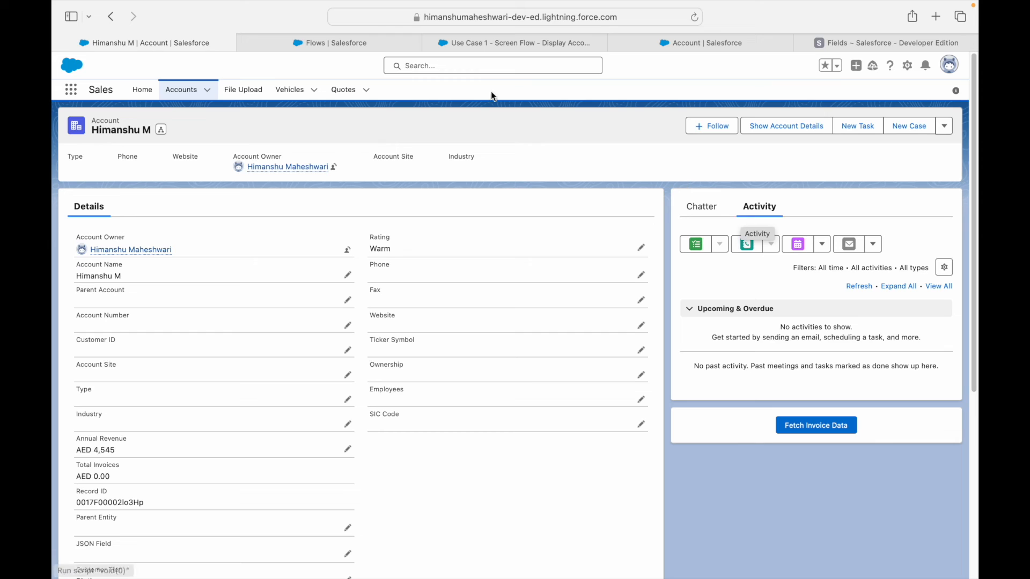
Edit the account record page to remove the visibility filter from the Show Account Details action, save it and return to the record
left_click(908, 63)
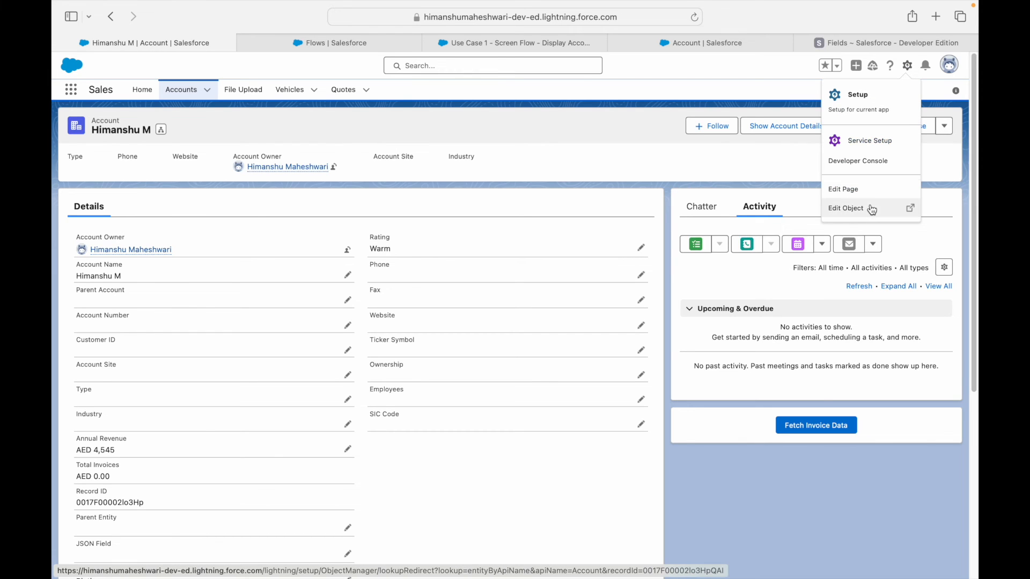
left_click(847, 190)
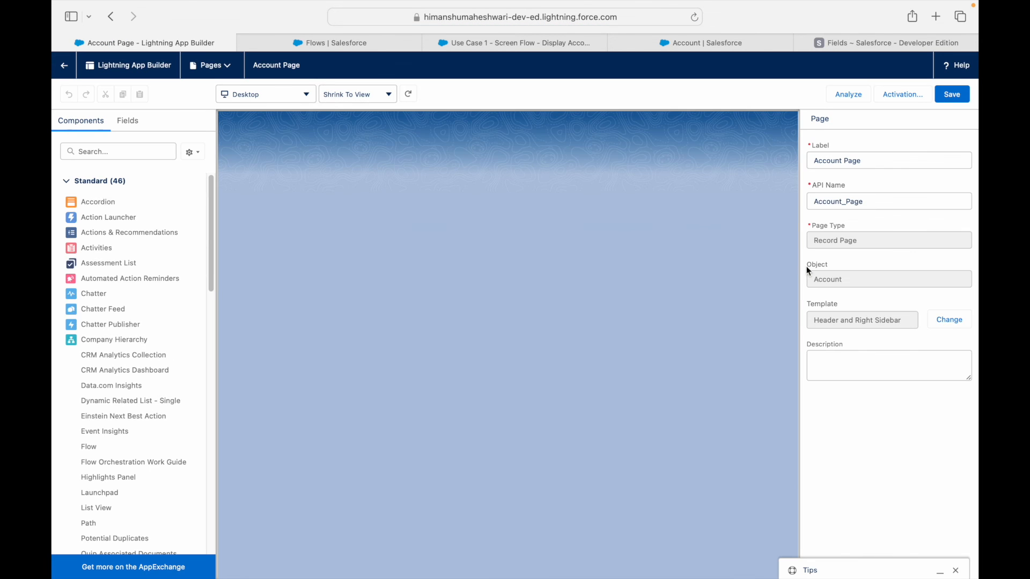
left_click(703, 134)
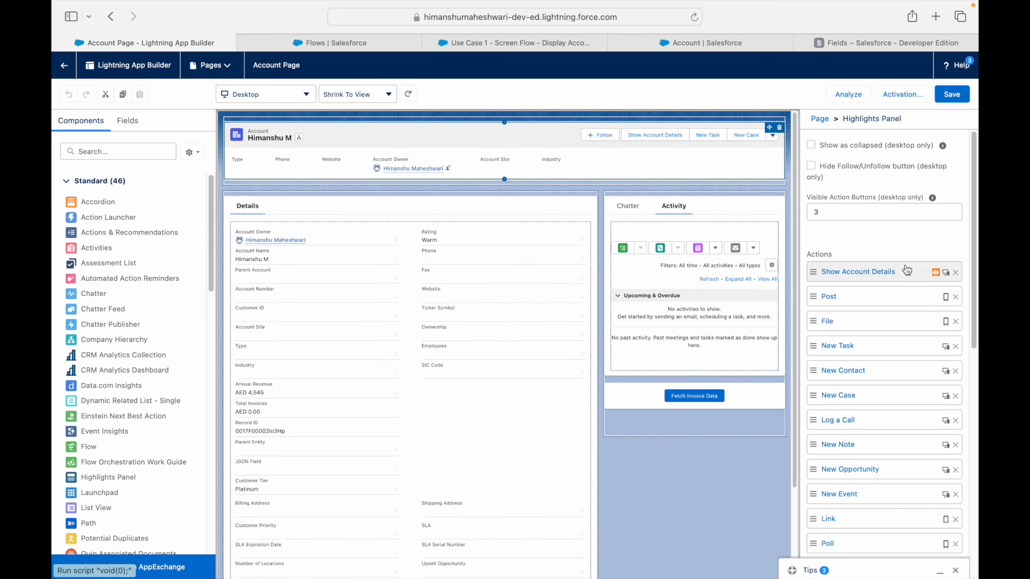
left_click(903, 271)
left_click(737, 283)
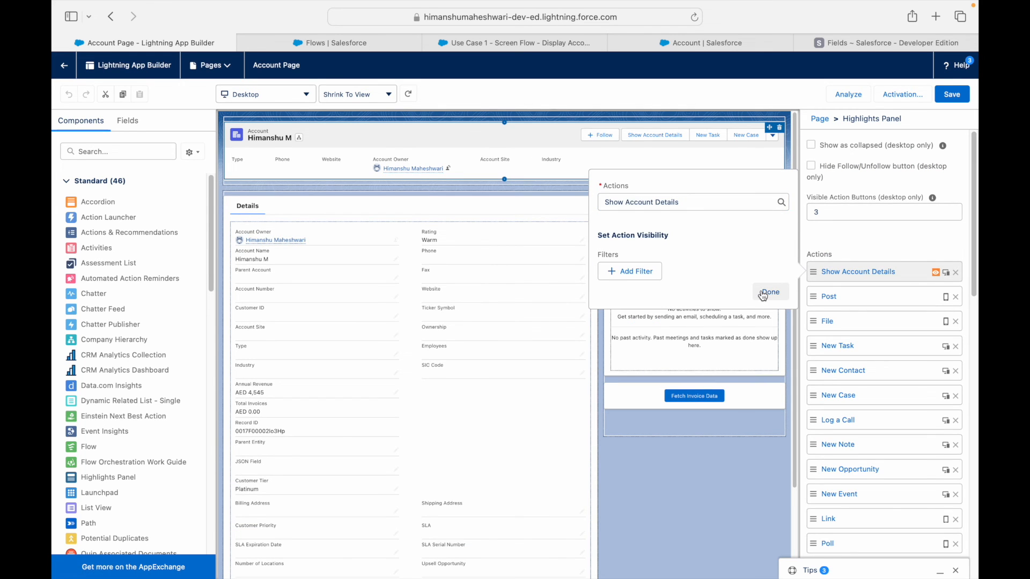
left_click(766, 292)
left_click(950, 94)
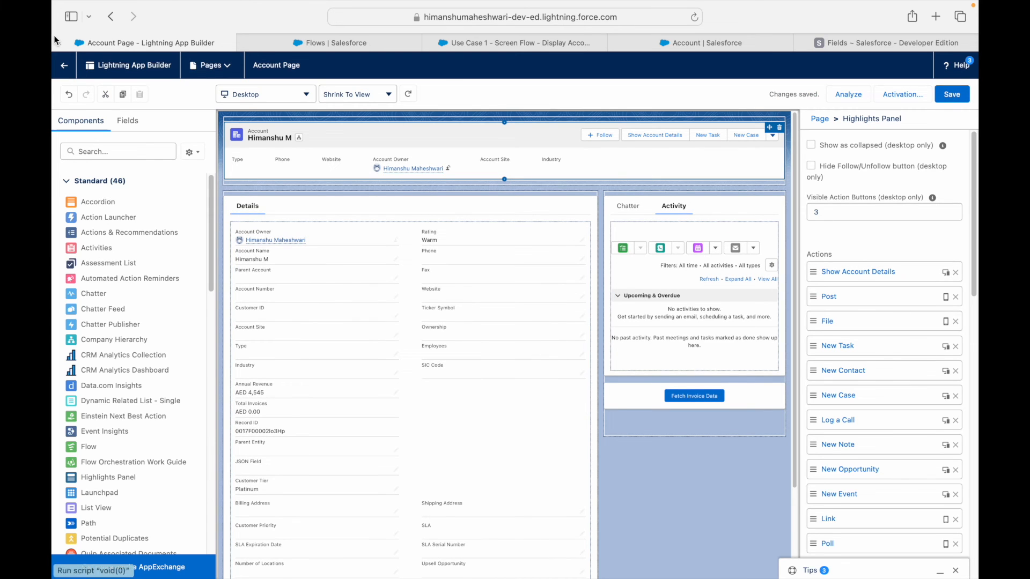
left_click(65, 76)
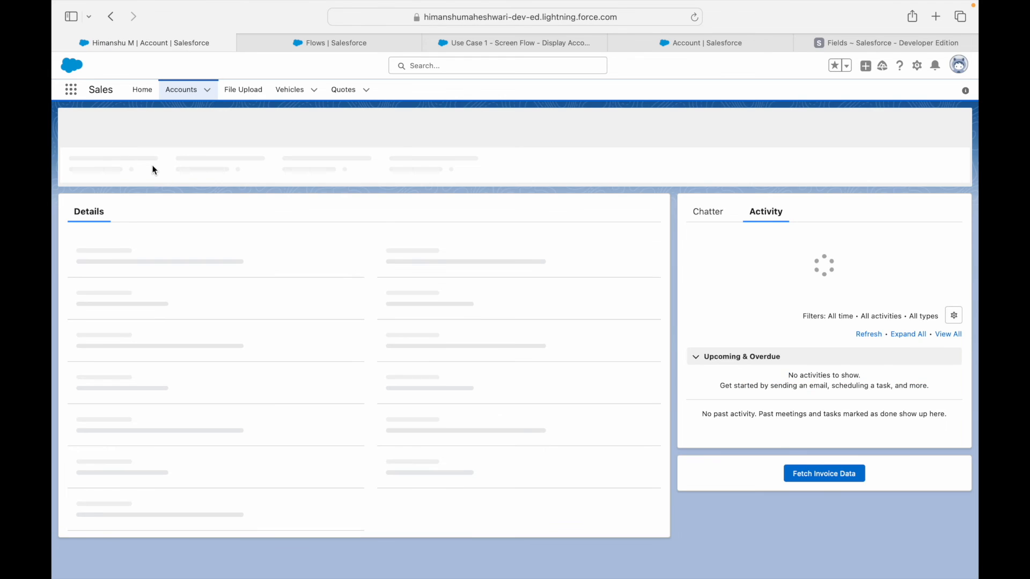
Check the Customer Tier and available actions, compare with the "I am a Parent" account, and return to the screen flow in Flow Builder
scroll(236, 501, "down", 3)
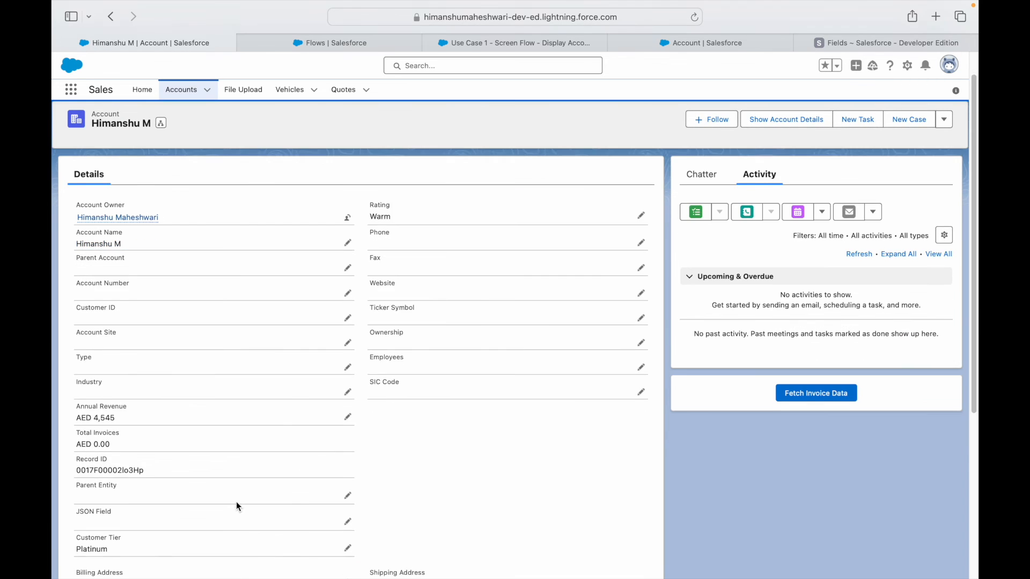
scroll(403, 365, "up", 3)
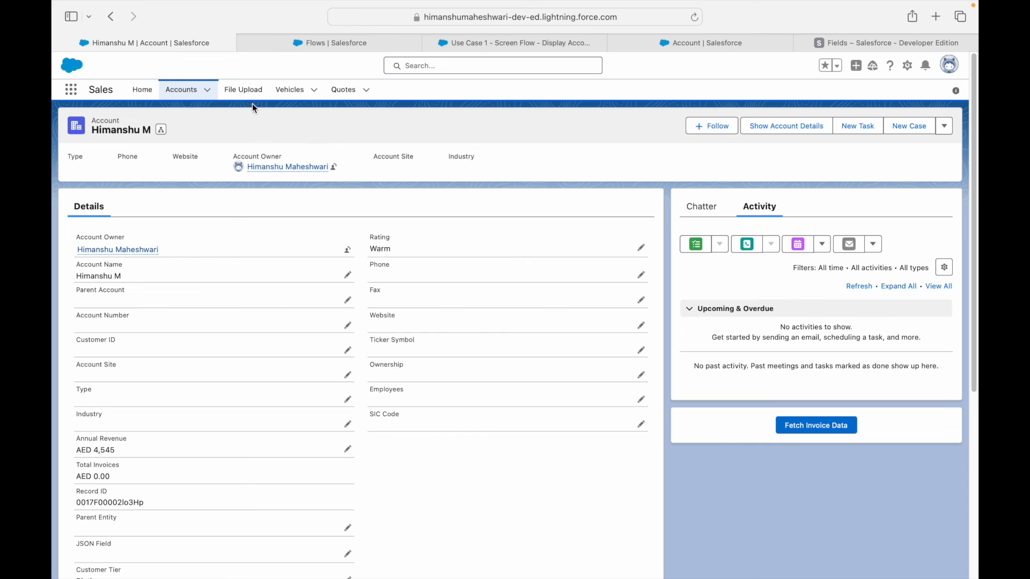
left_click(187, 96)
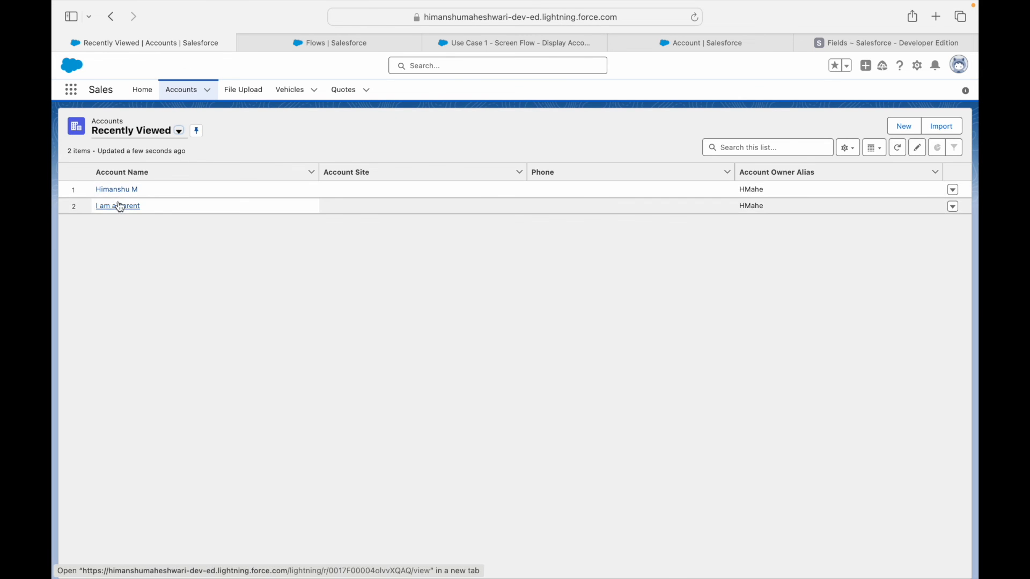
left_click(119, 207)
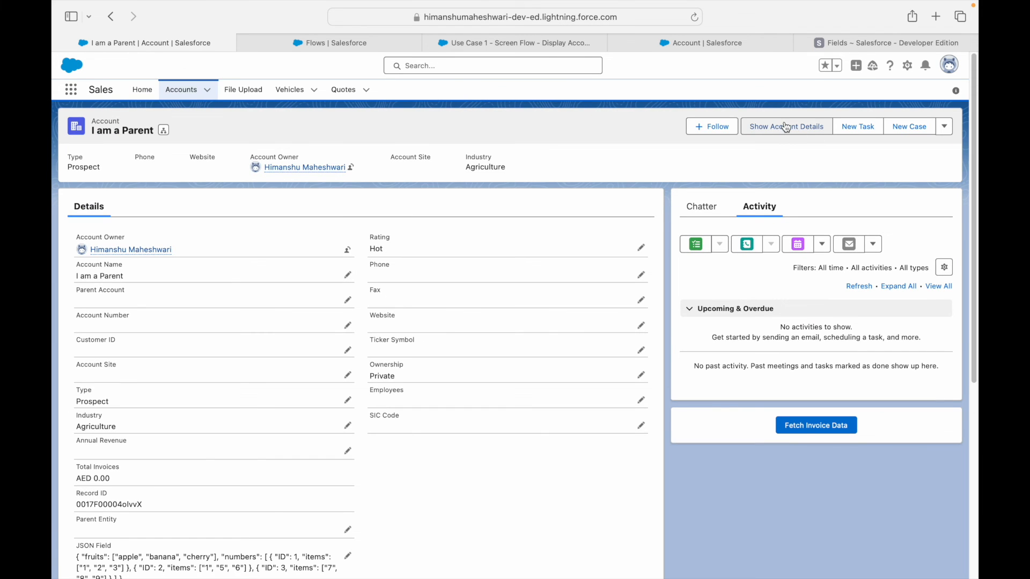
left_click(571, 39)
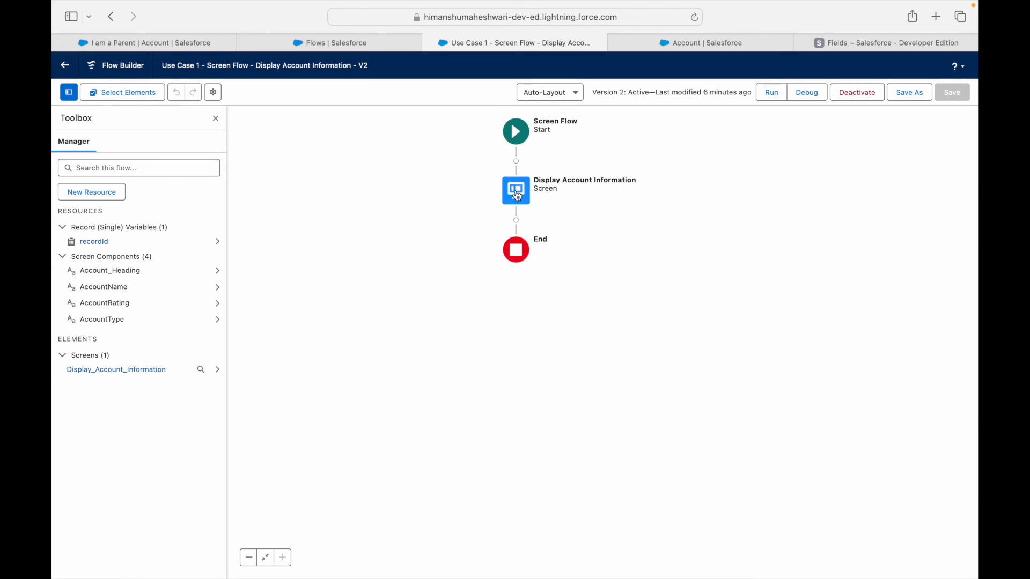
left_click(516, 161)
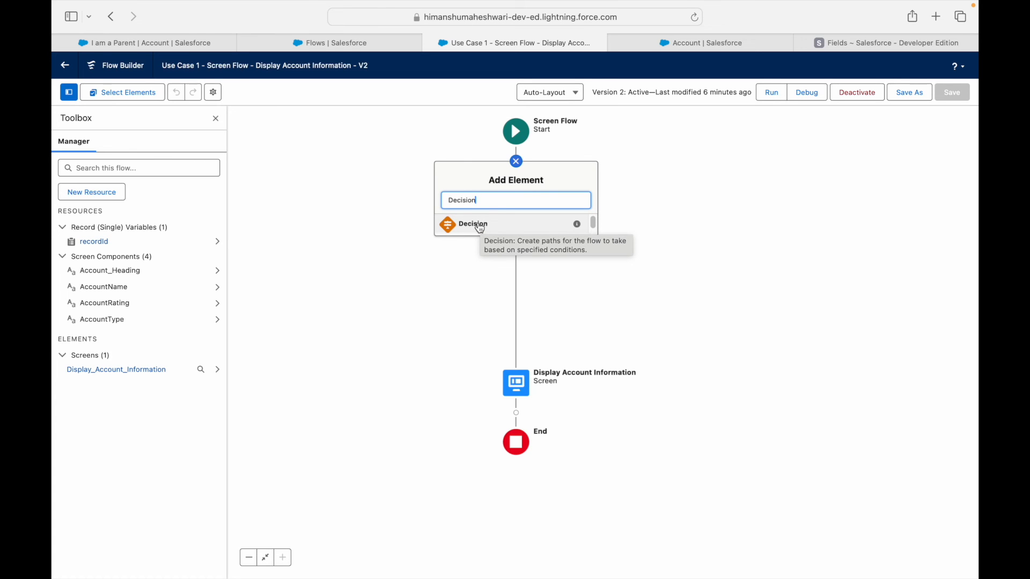
left_click(480, 227)
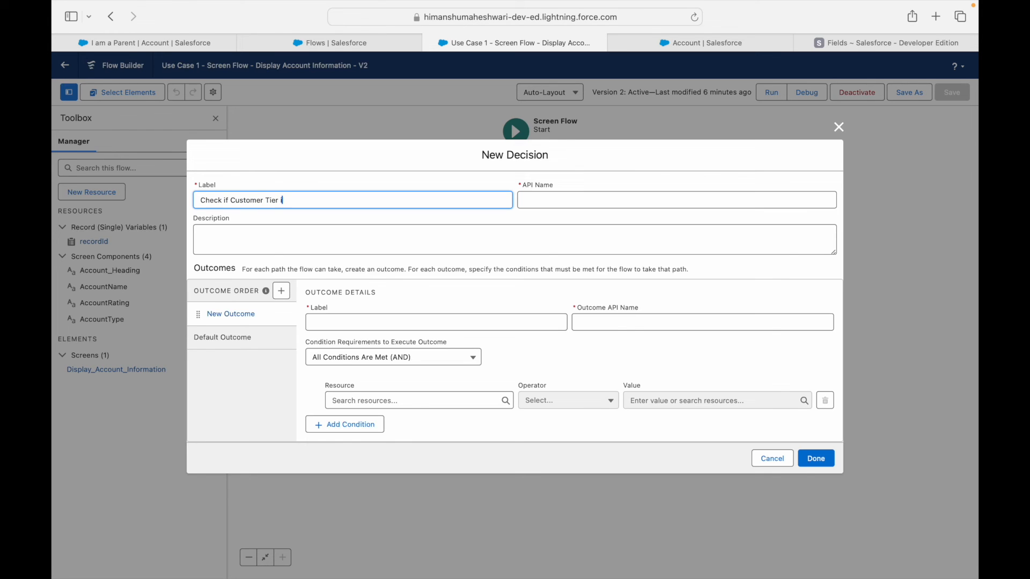
type("Check if Customer Tier is Platinum?")
key("Tab")
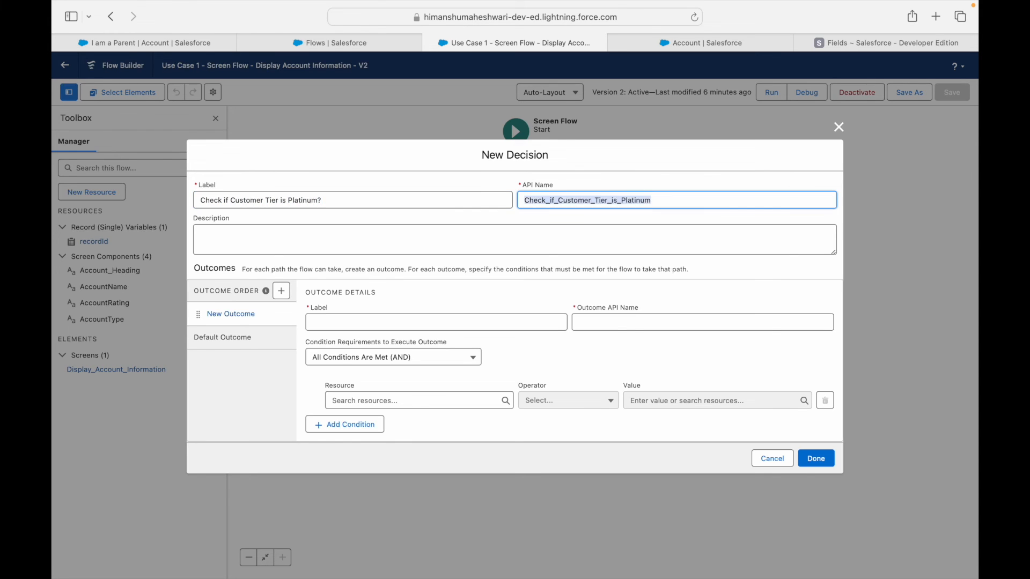
left_click(330, 322)
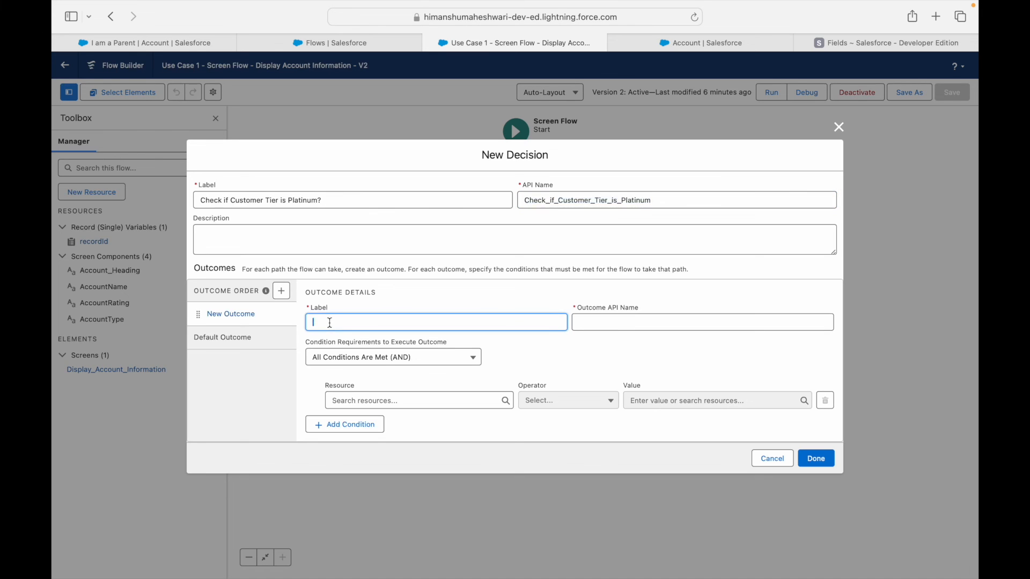
type("Yes, it is Platinum")
key("Tab")
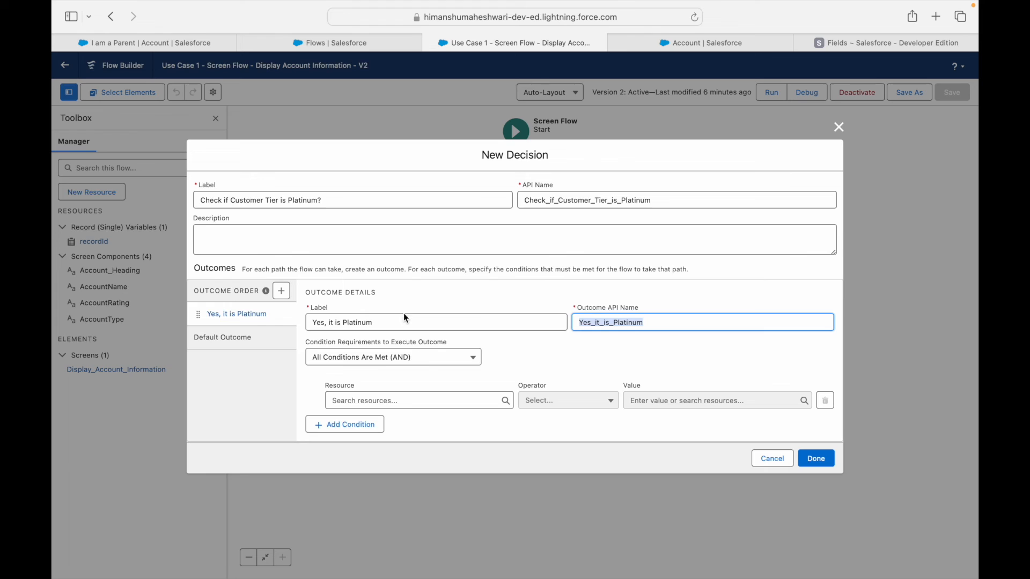
left_click(384, 291)
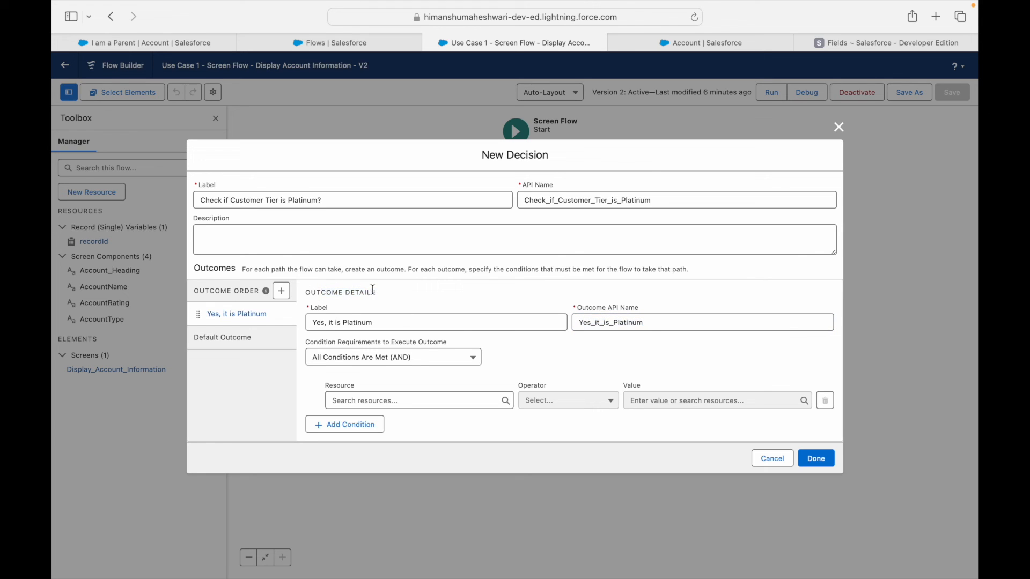
left_click(377, 400)
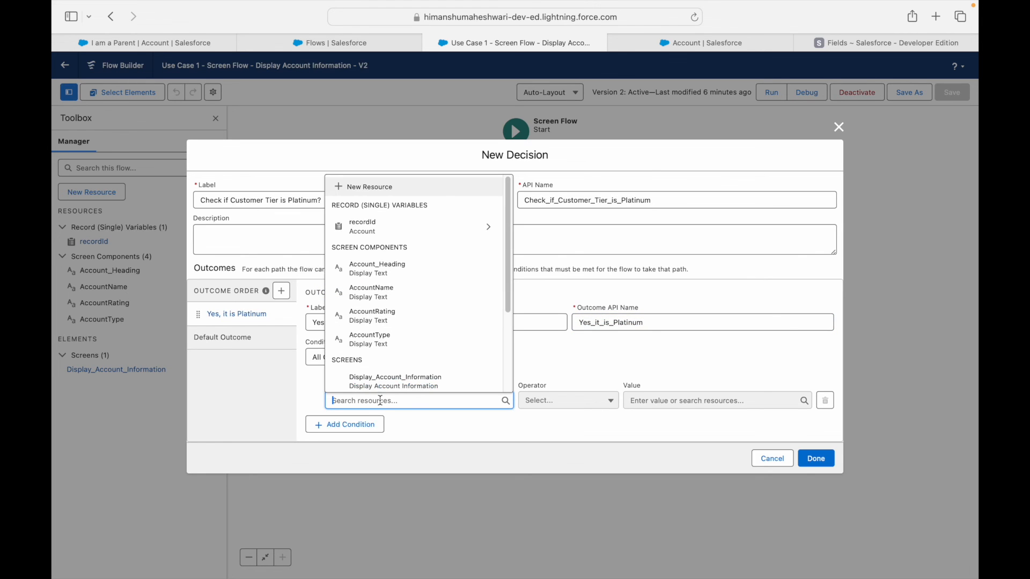
left_click(382, 228)
type("Customer")
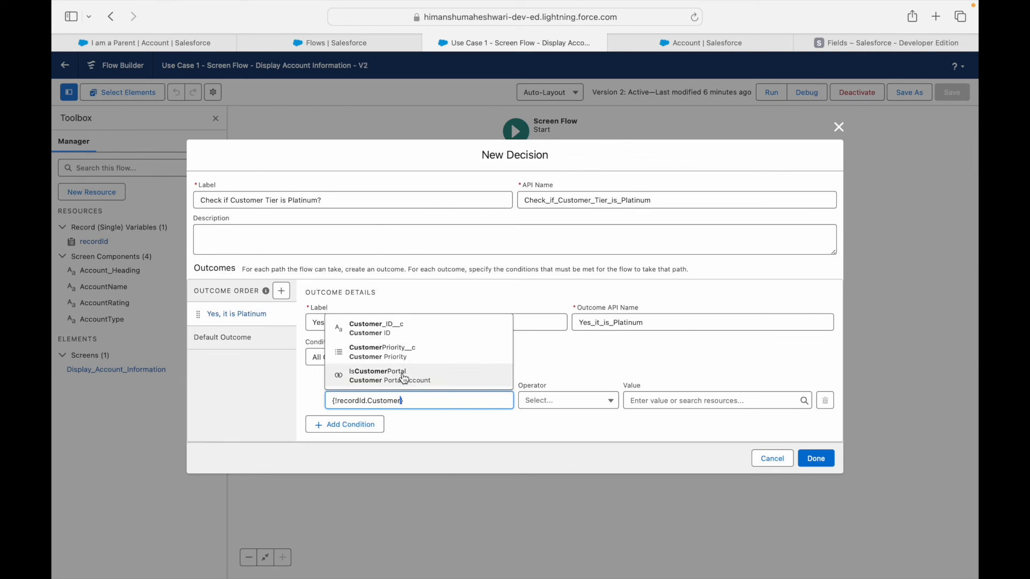
double_click(398, 400)
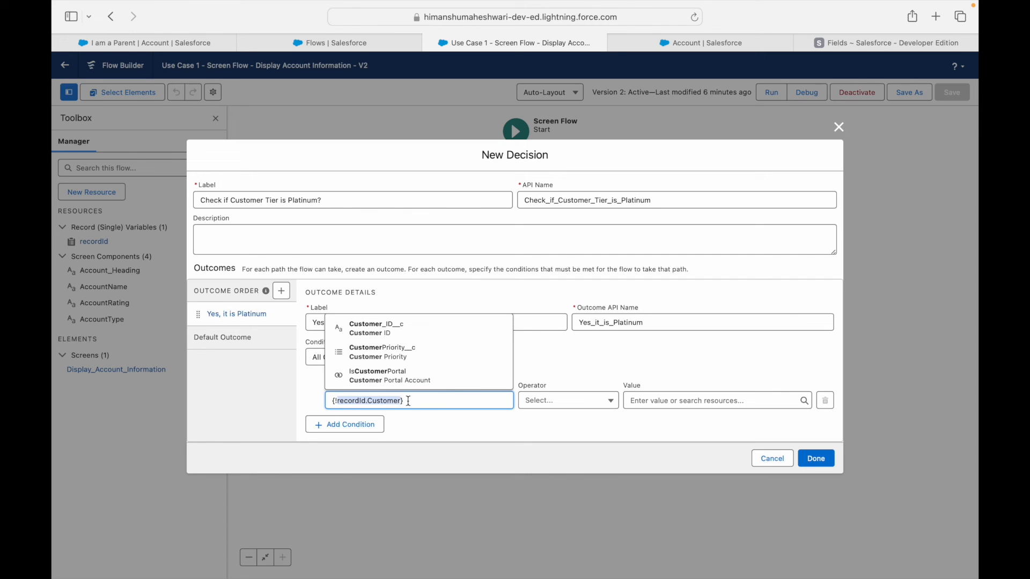
left_click(772, 461)
left_click(776, 469)
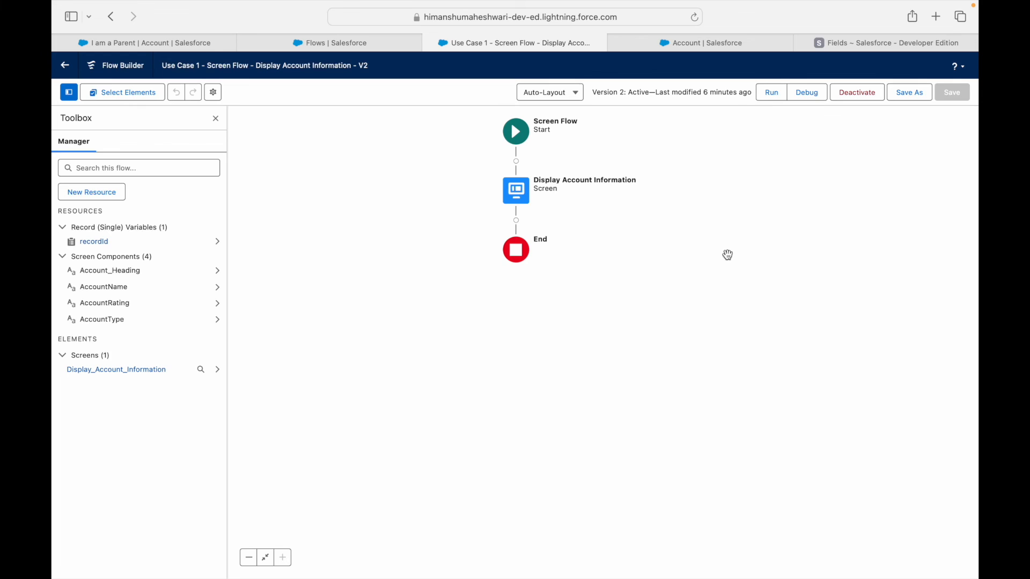
Reload the flow and add a Decision labelled "Is the Customer a Platinum Customer?" before the Display Account Information screen
key("super+r")
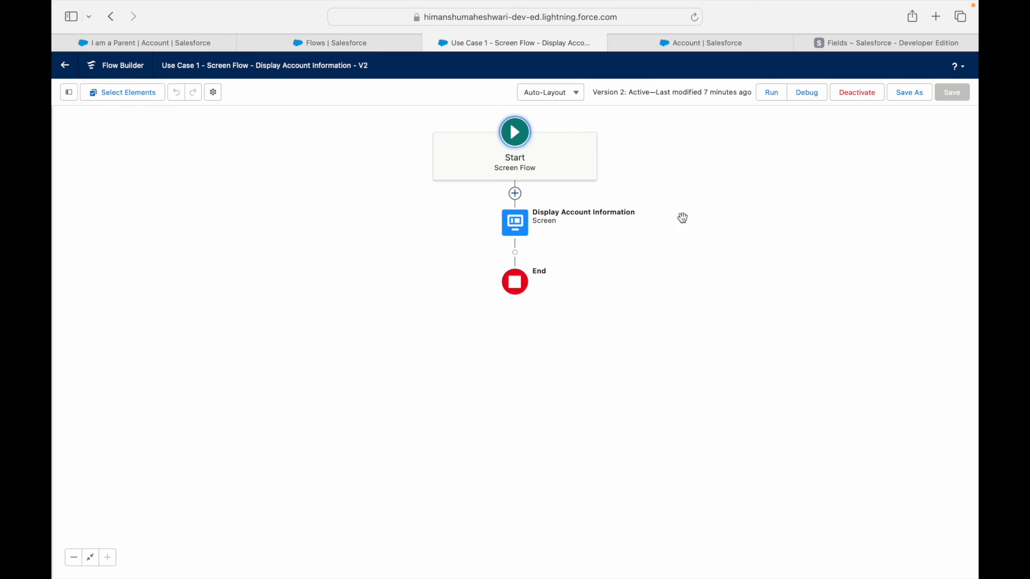
left_click(526, 197)
type("Deci")
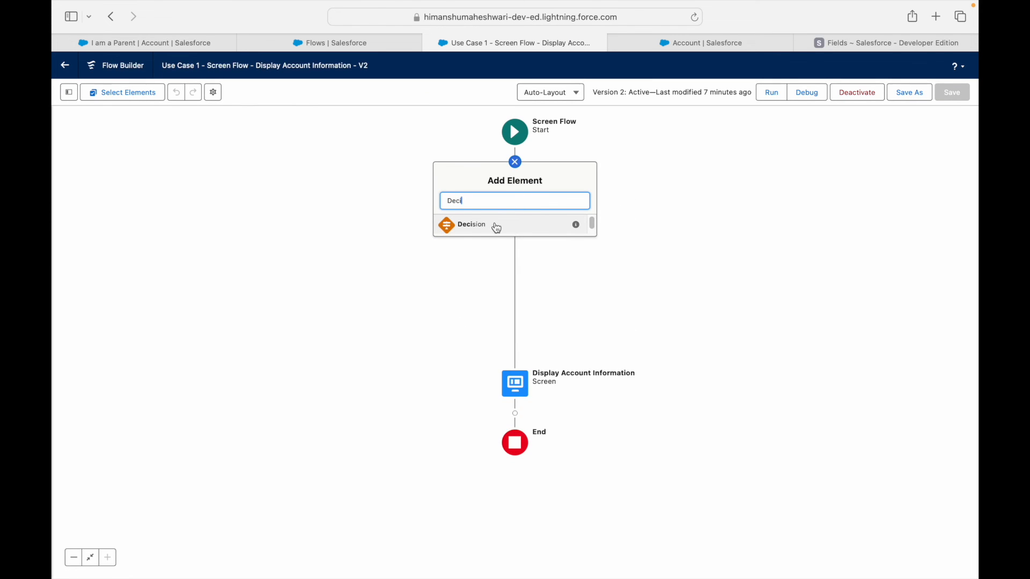
left_click(482, 223)
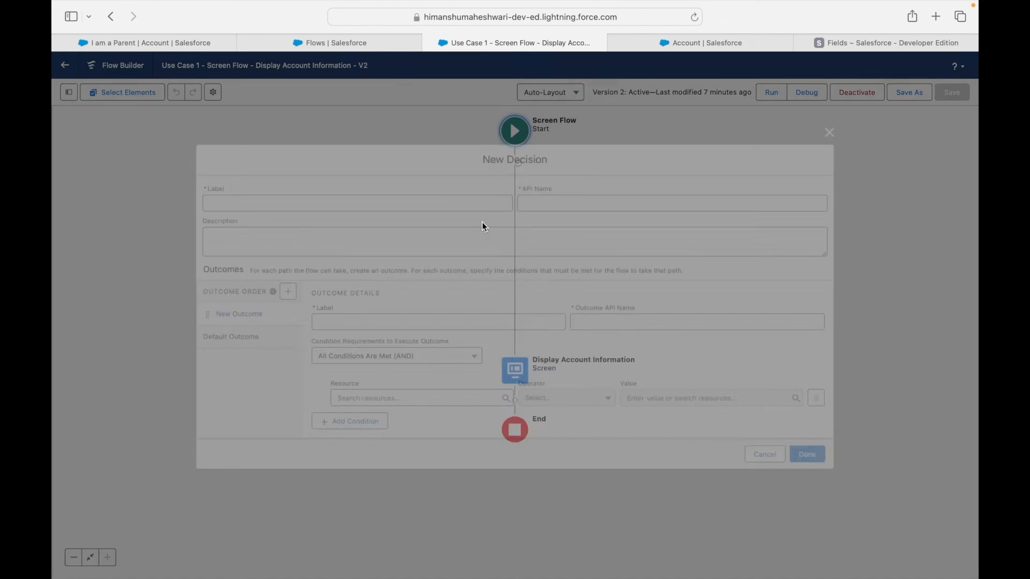
type("Is the Customer a Platinum Customer")
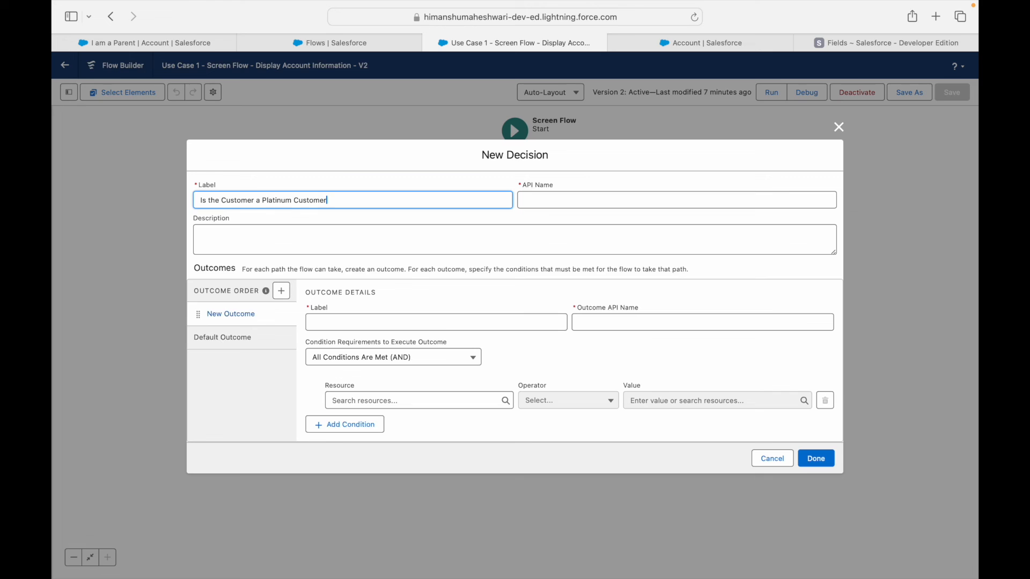
type("?")
key("Tab")
Label the decision's first outcome "Yes, Platinum" and let its API name fill in
left_click(384, 325)
type("Yes, Platinum")
key("Tab")
Set the outcome's condition to recordId > Customer Tier Equals the picklist value Platinum
left_click(443, 402)
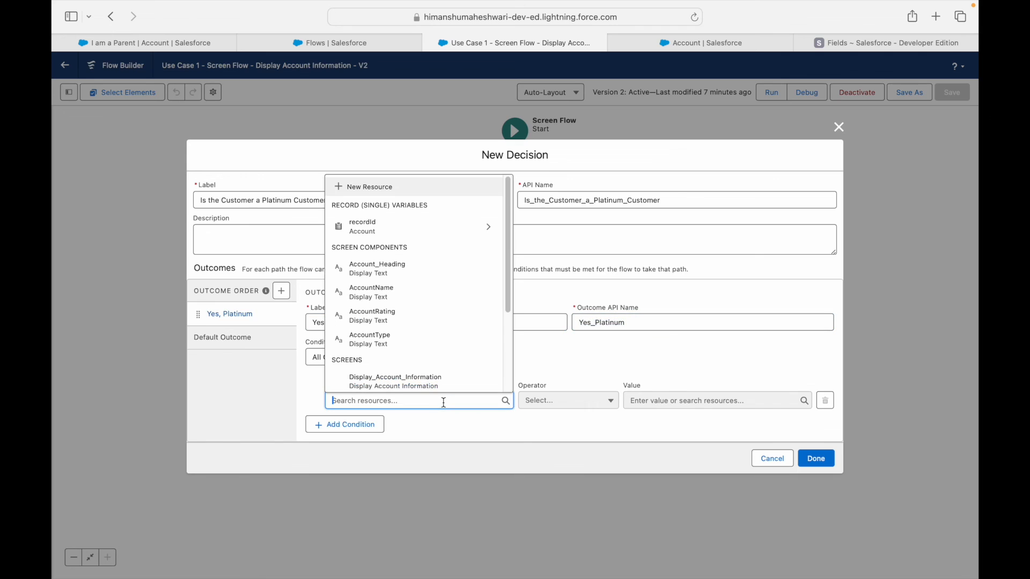
left_click(398, 232)
type("Customer_Tier__c}")
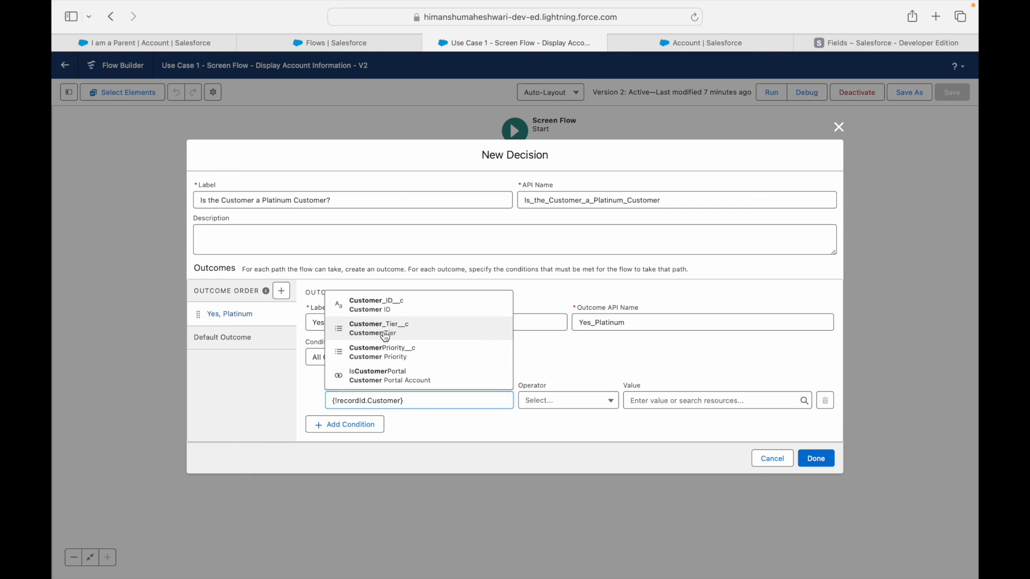
left_click(385, 337)
left_click(646, 401)
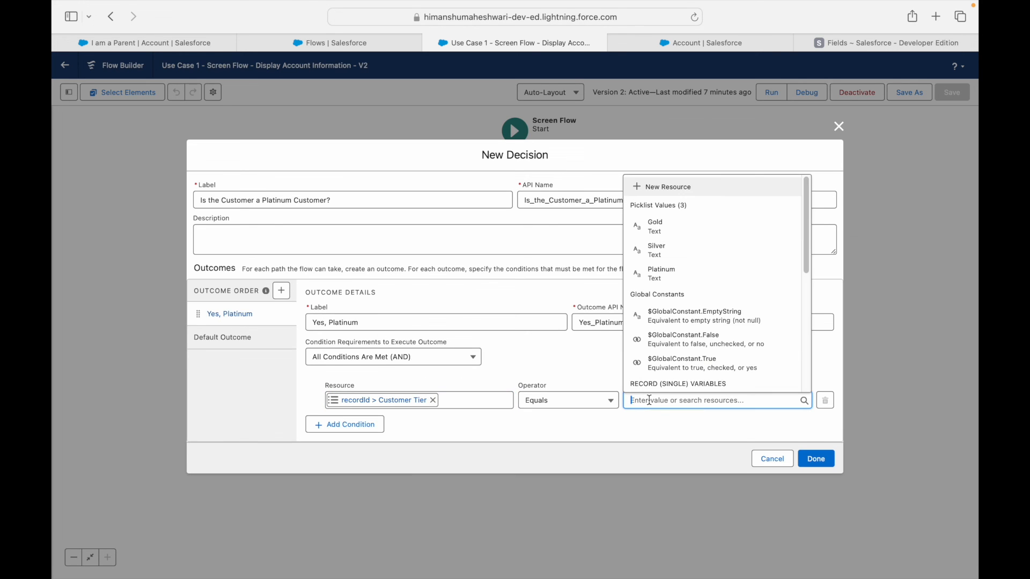
left_click(663, 274)
left_click(685, 398)
key("BackSpace")
key("BackSpace")
key("BackSpace")
key("BackSpace")
key("BackSpace")
key("BackSpace")
key("BackSpace")
key("BackSpace")
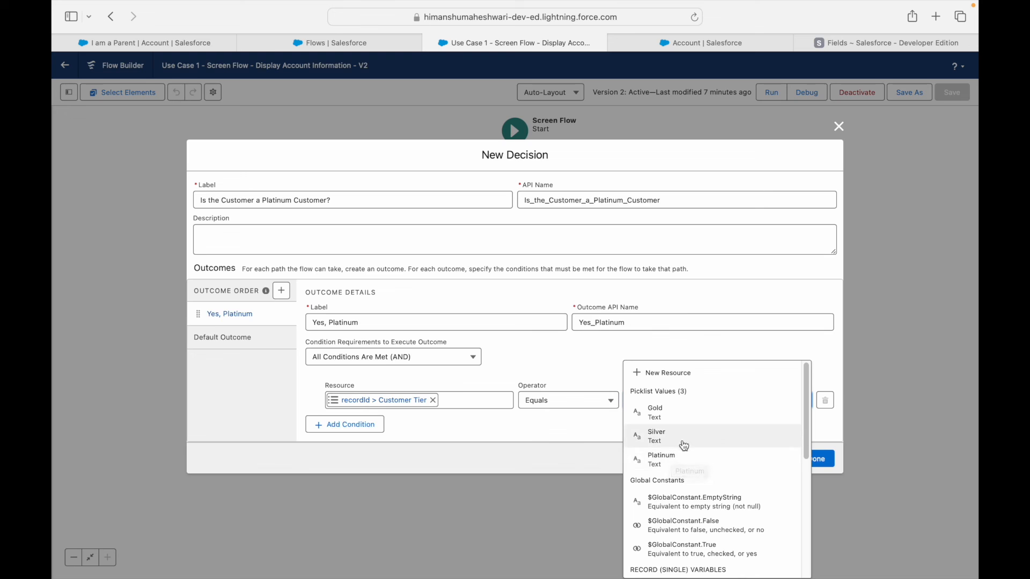
left_click(670, 457)
left_click(667, 430)
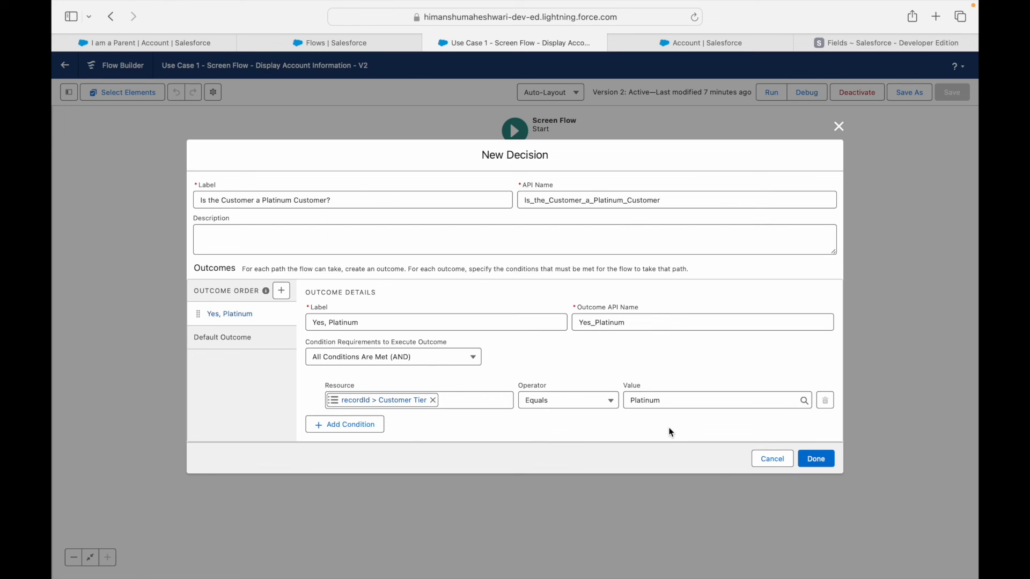
Rename the default outcome "Non Platinum" and finish the Decision element
left_click(223, 338)
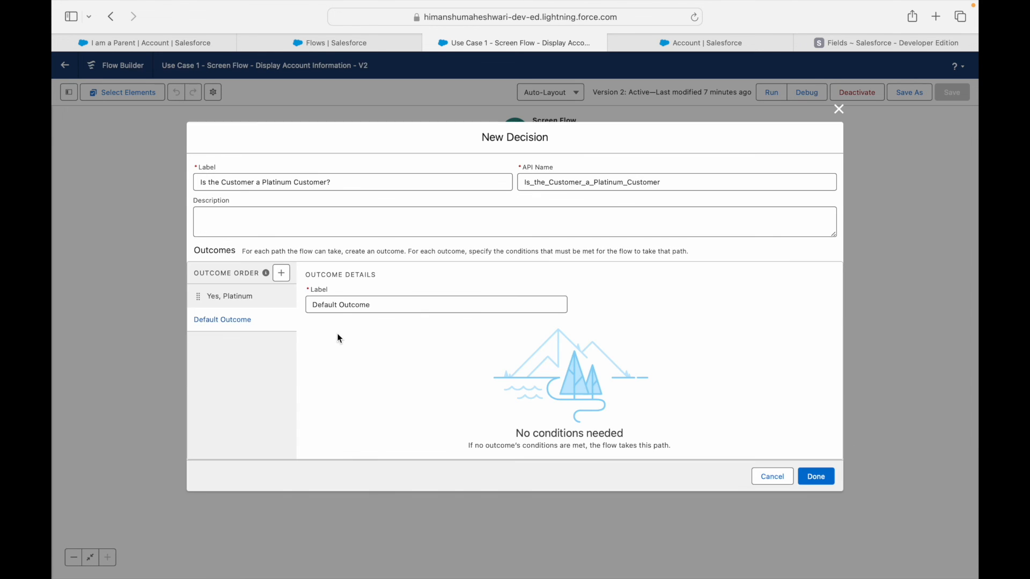
triple_click(324, 305)
type("Non platinum")
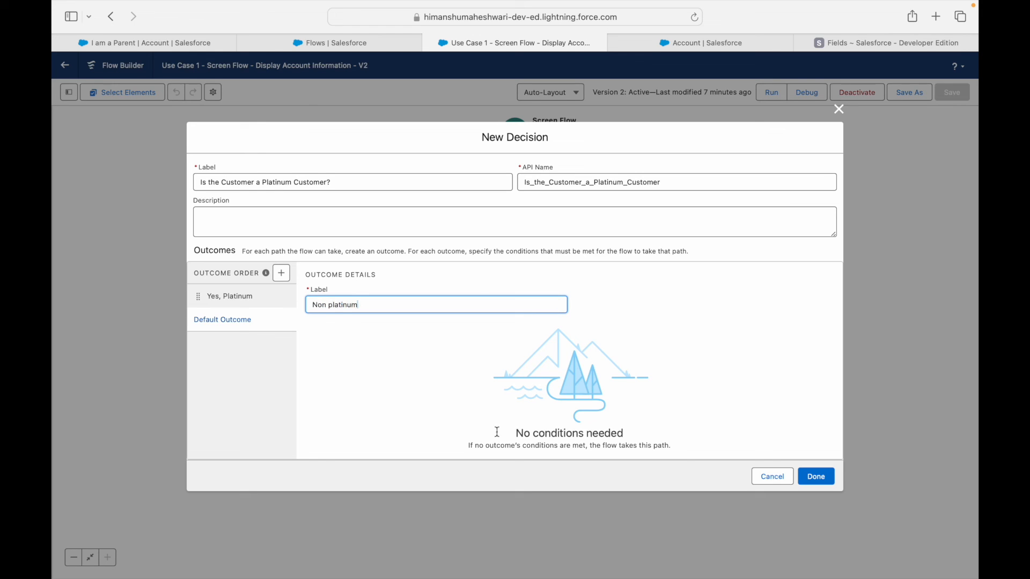
left_click(333, 305)
key("BackSpace")
type("P")
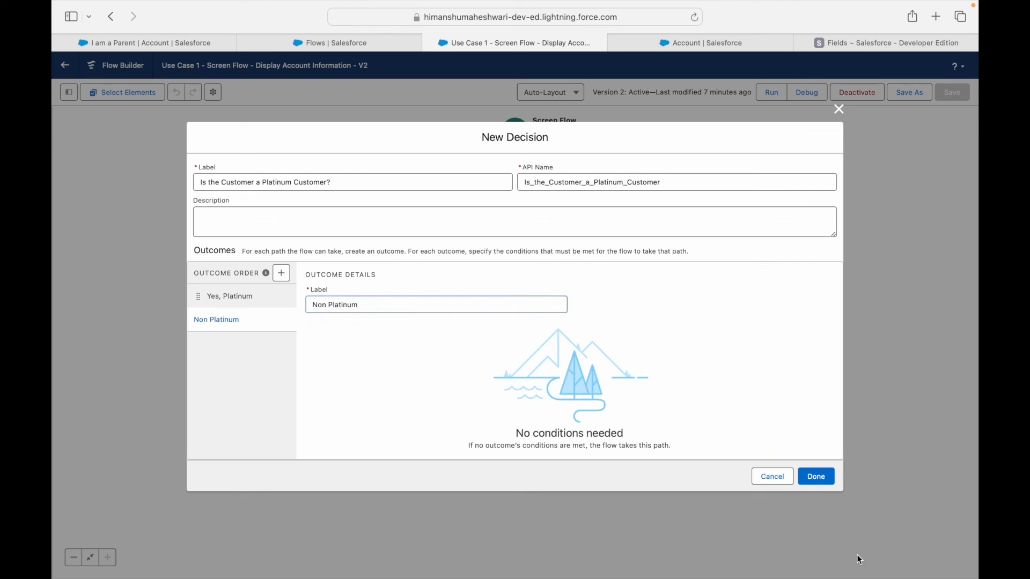
left_click(816, 476)
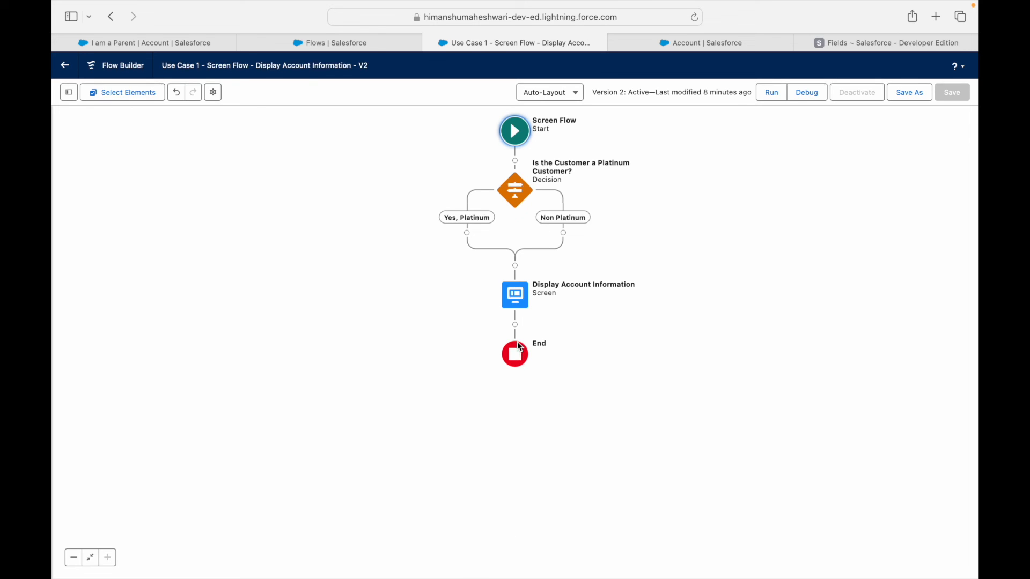
left_click(519, 303)
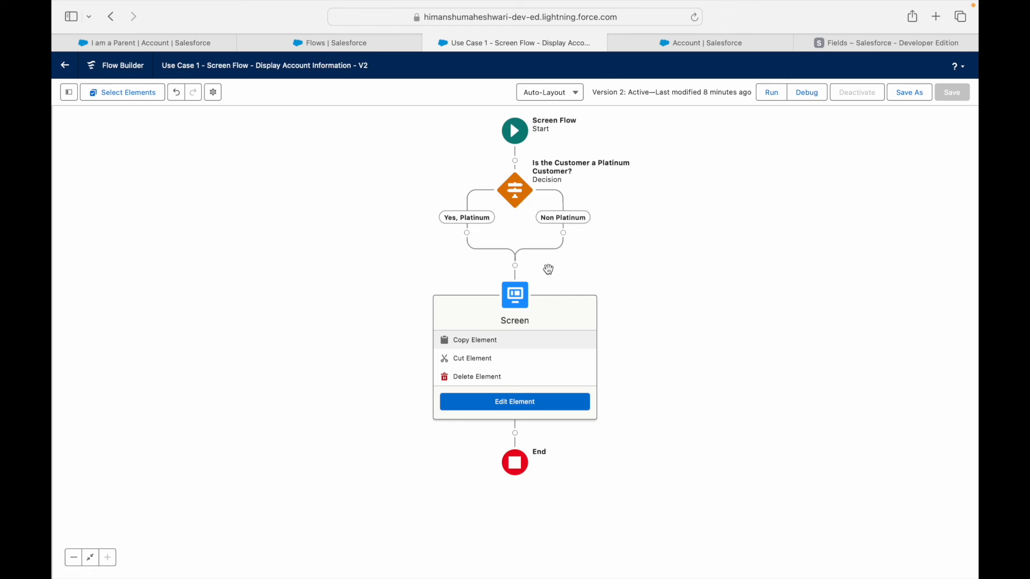
left_click(580, 281)
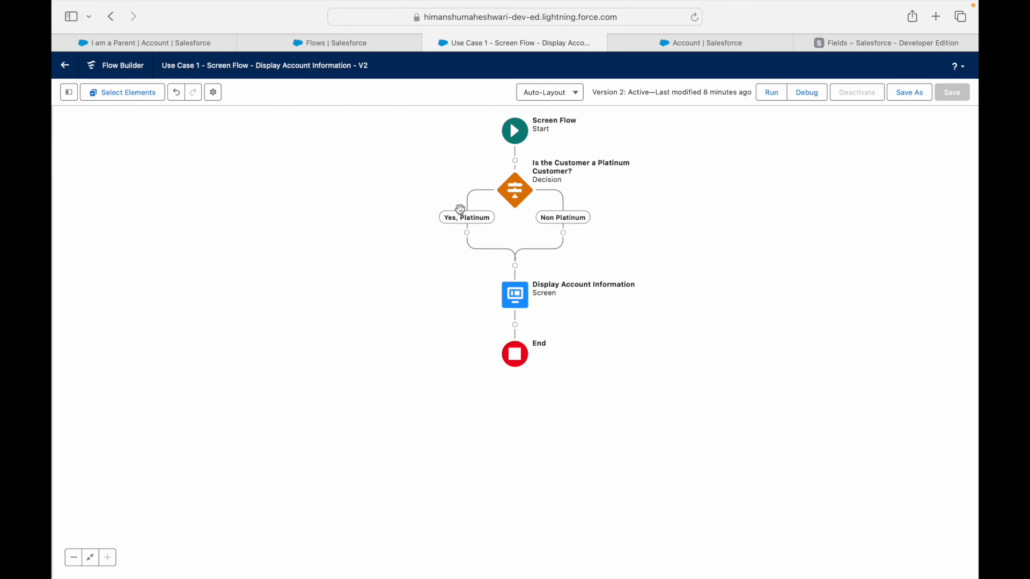
left_click(467, 234)
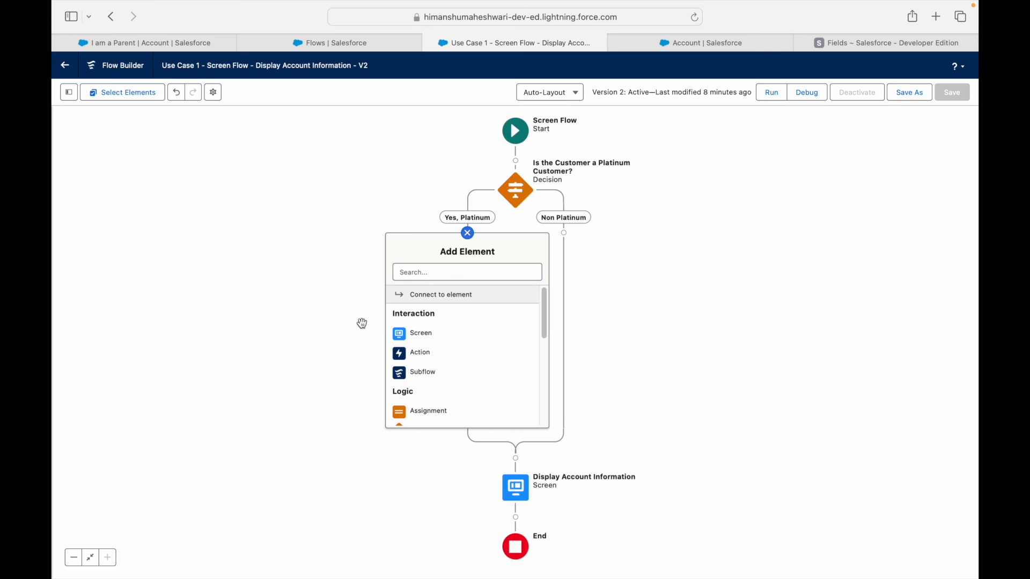
left_click(467, 234)
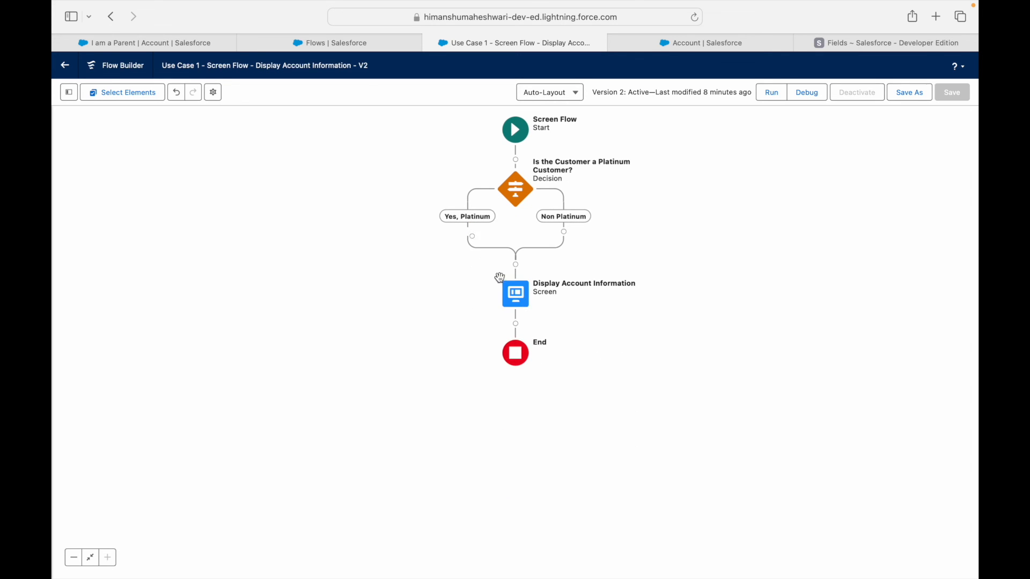
Cut the Display Account Information screen and paste it onto the "Yes, Platinum" path of the decision
left_click(512, 295)
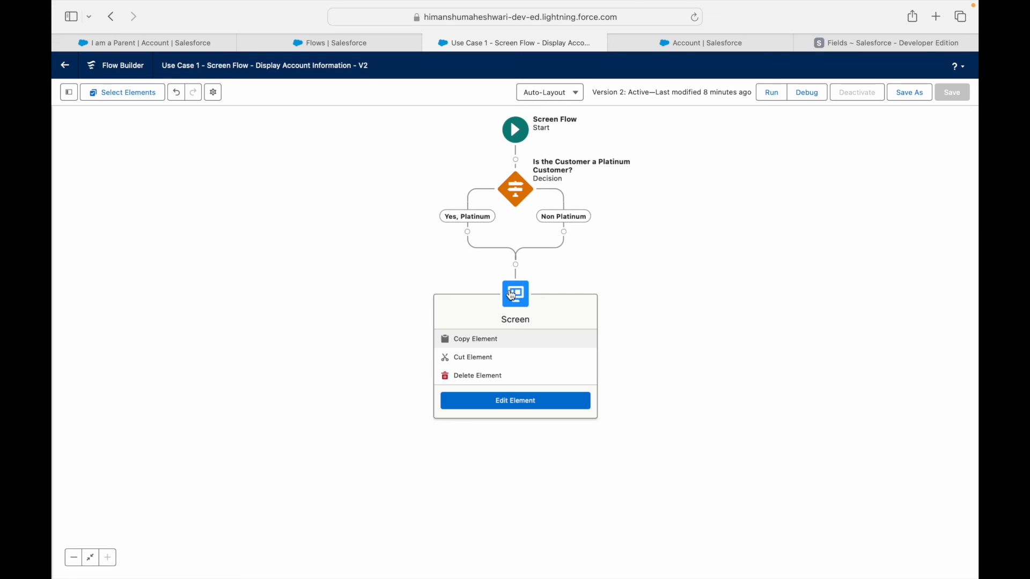
left_click(470, 358)
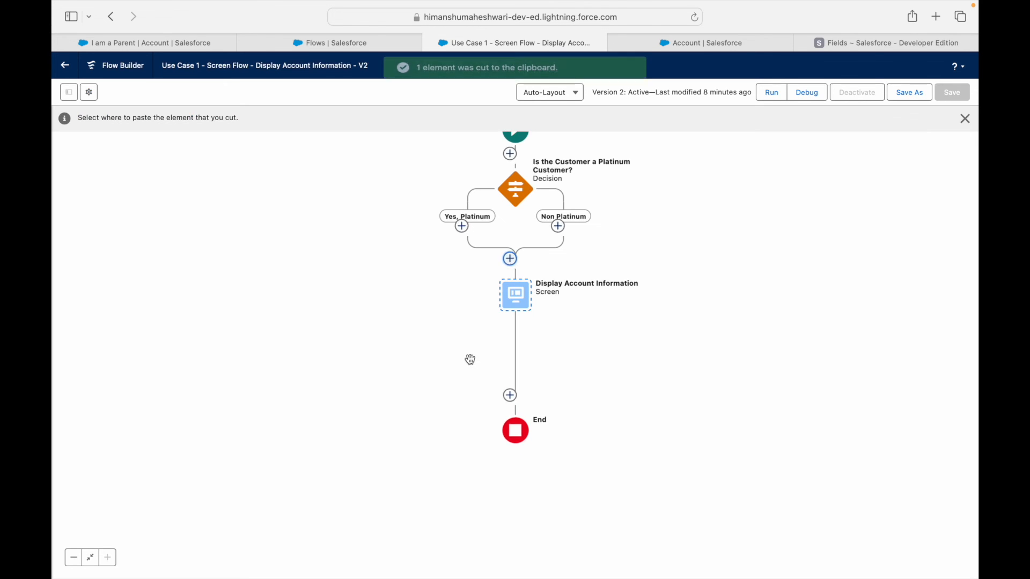
left_click(467, 233)
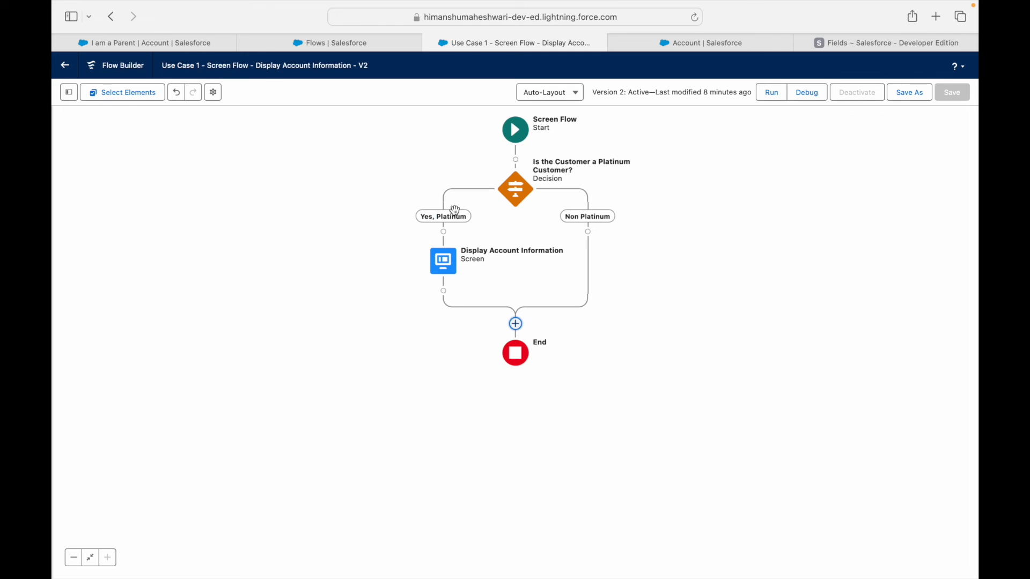
Save the flow as a new version with the same label and activate it
left_click(518, 186)
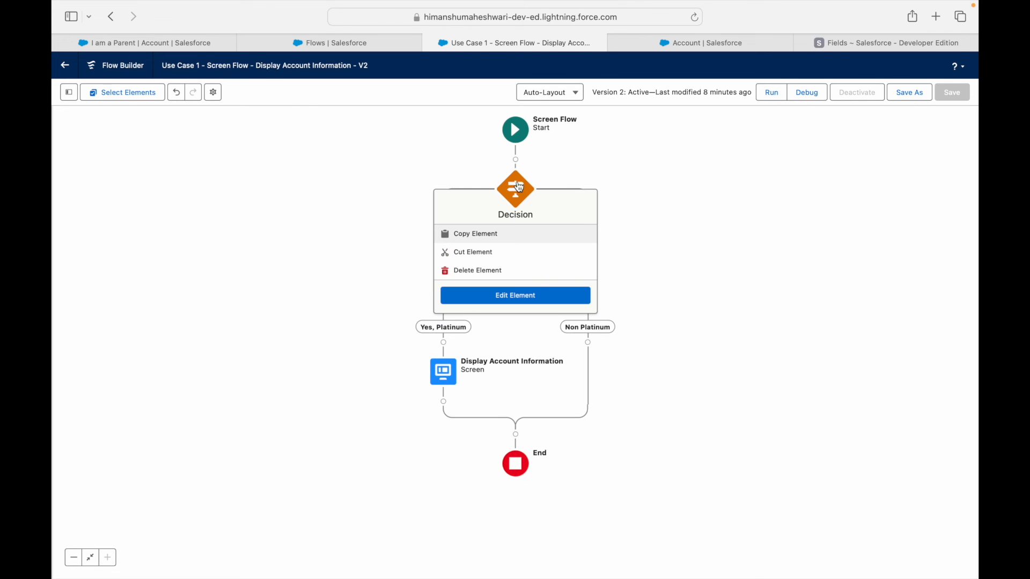
left_click(689, 279)
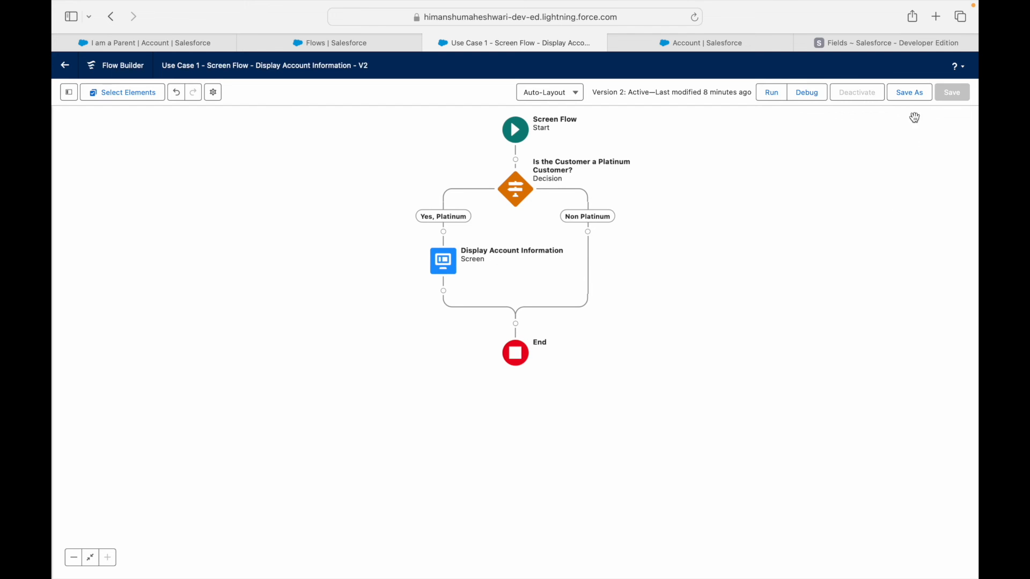
left_click(912, 92)
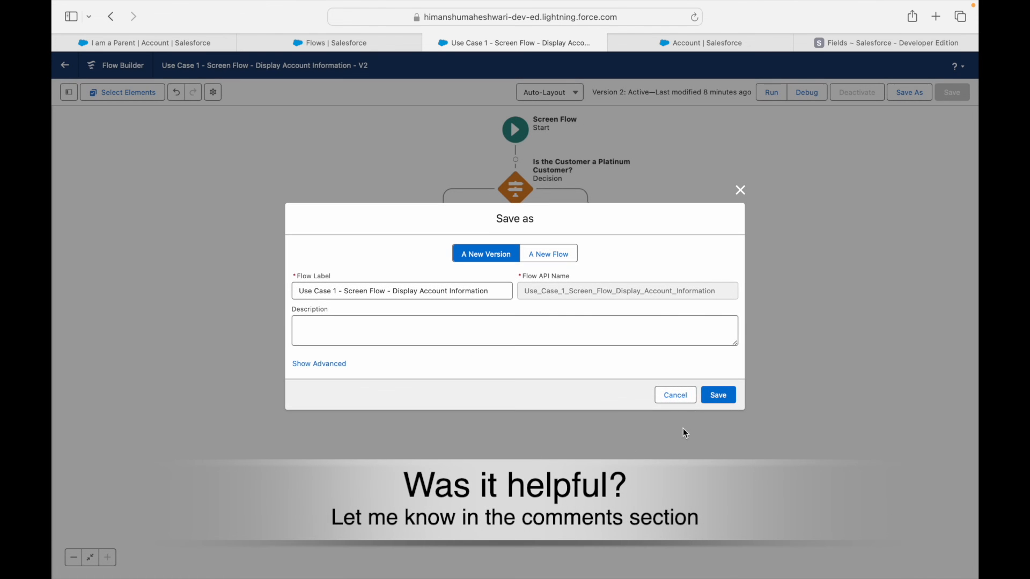
left_click(718, 395)
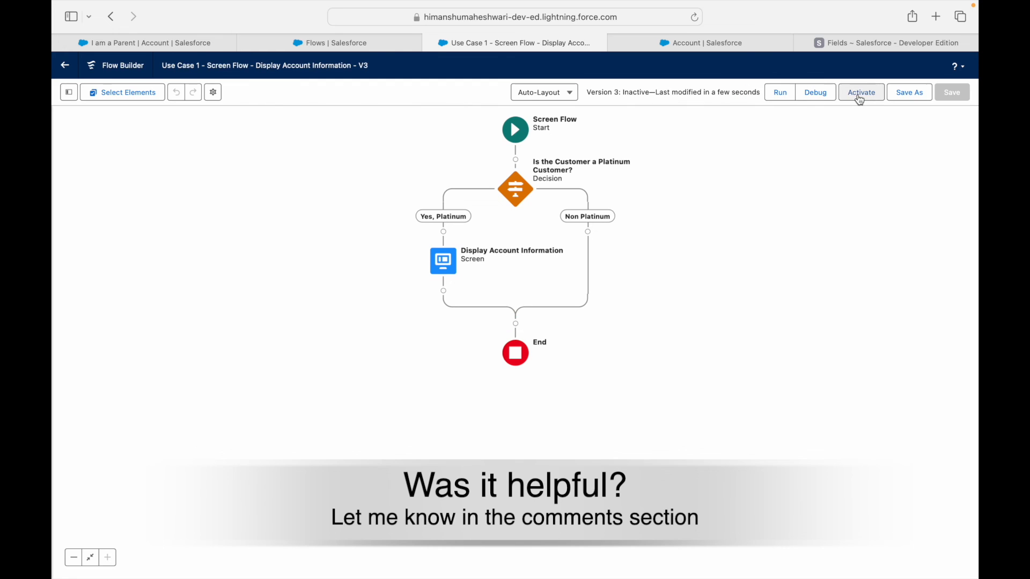
left_click(859, 96)
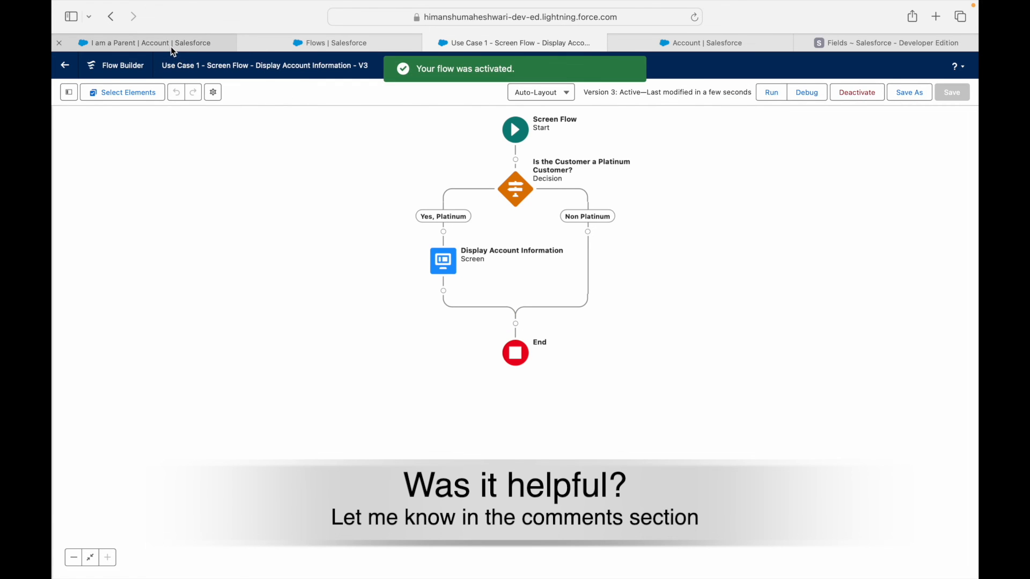
Check the Customer Tier of the "I am a Parent" account, reload the record, run Show Account Details and close the dialog
left_click(171, 46)
scroll(193, 517, "down", 2)
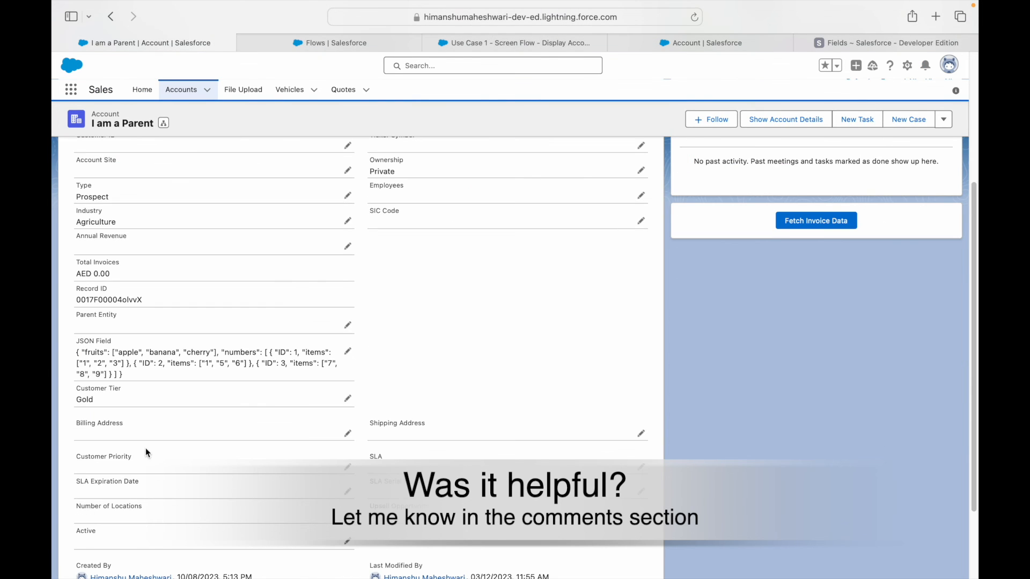
scroll(404, 411, "up", 4)
key("super+r")
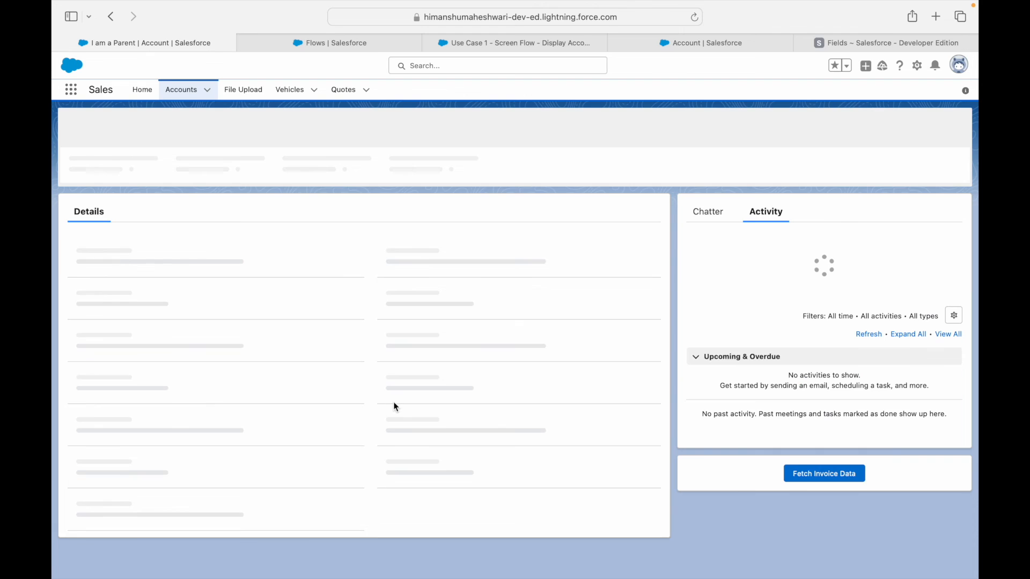
left_click(786, 130)
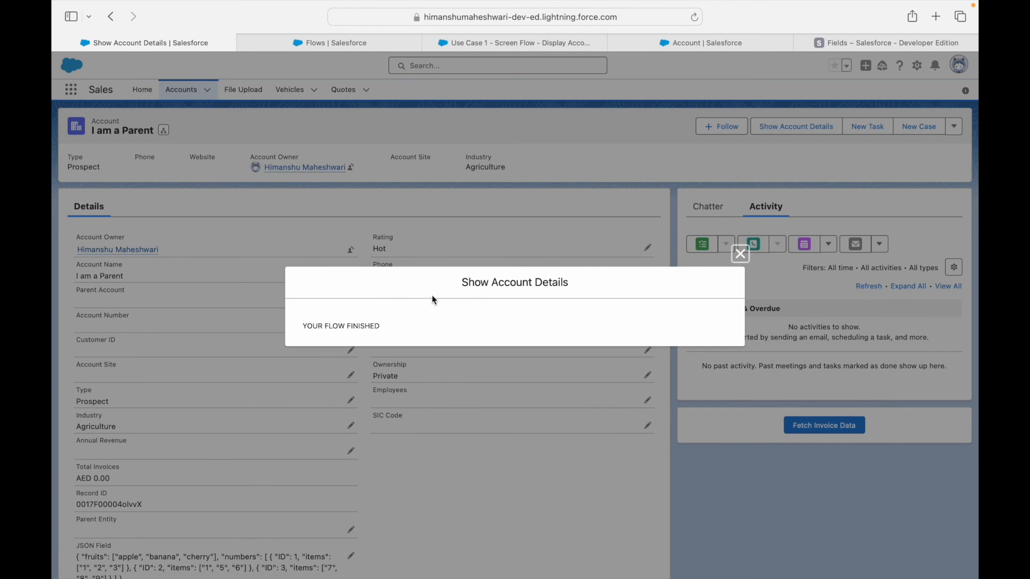
triple_click(344, 323)
left_click(398, 326)
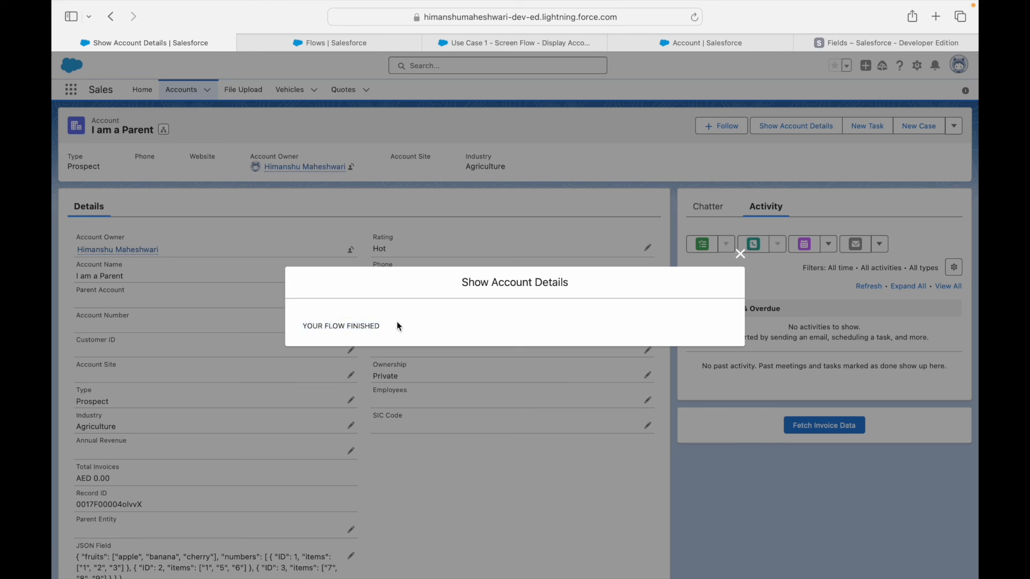
left_click(740, 254)
Open the second recently viewed account, check its Customer Tier, run Show Account Details and complete the screen with "Great, thanks!"
left_click(181, 89)
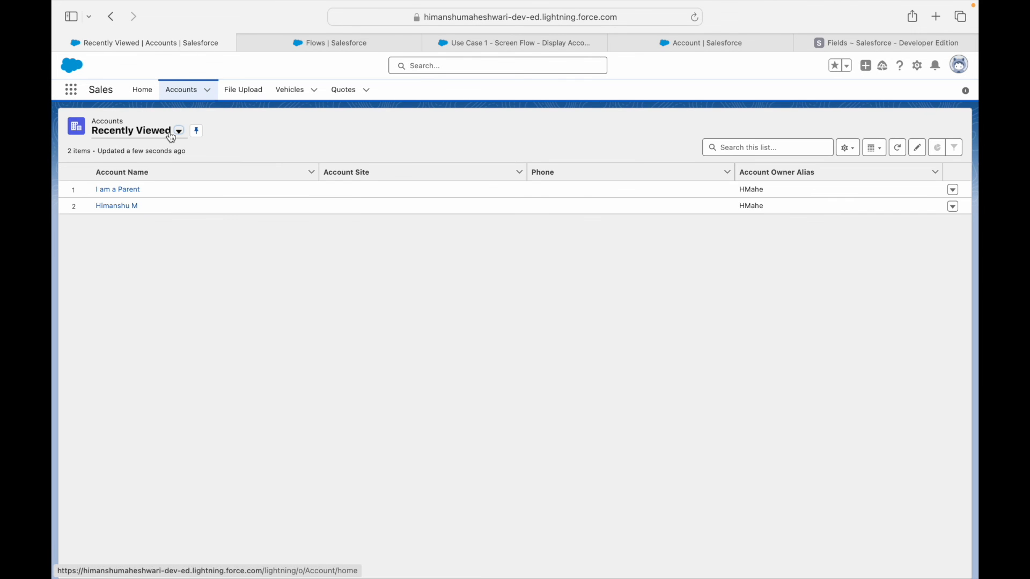
left_click(120, 206)
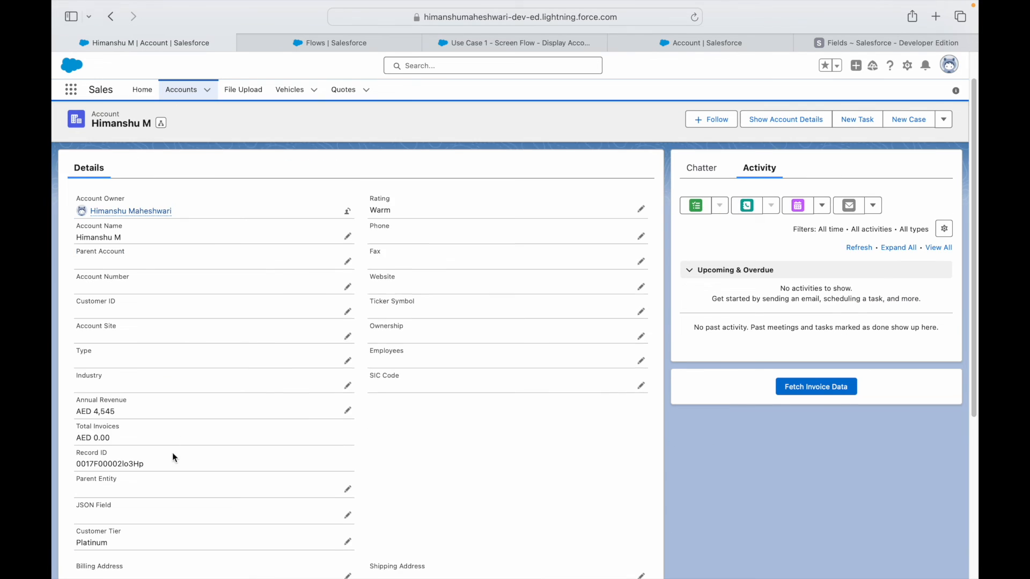
scroll(173, 455, "down", 2)
scroll(576, 276, "up", 3)
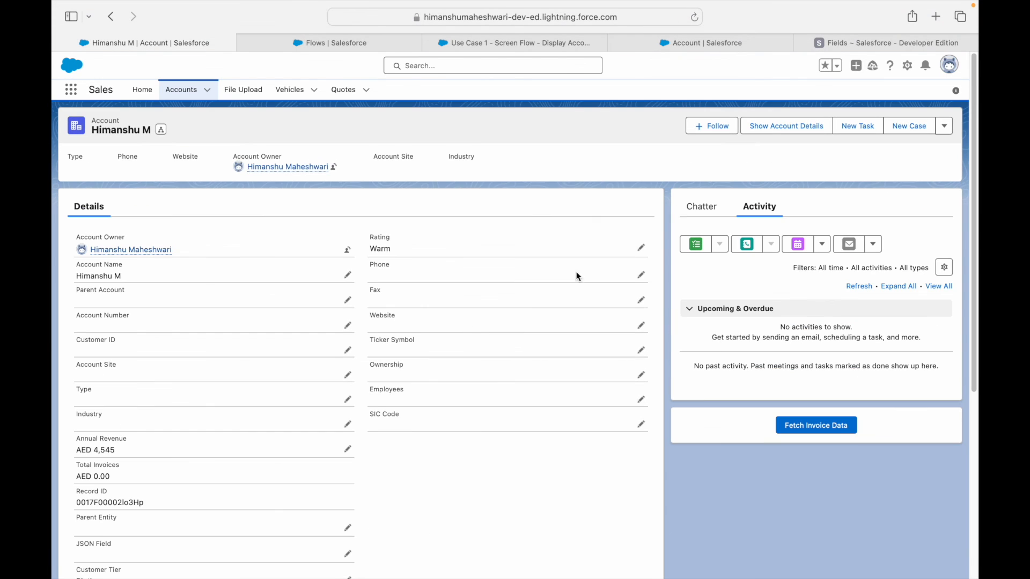
left_click(769, 127)
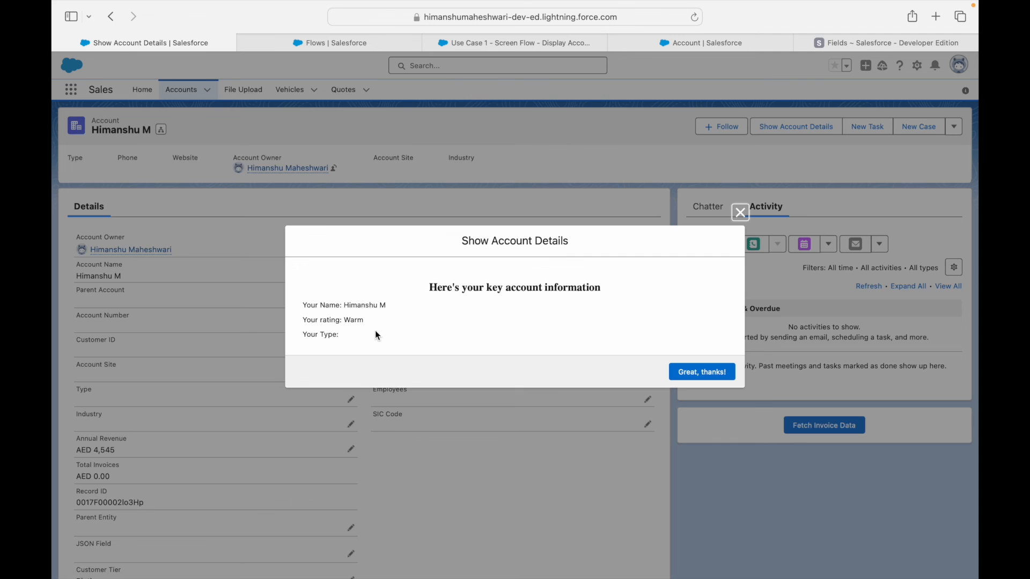
left_click_drag(378, 335, 298, 285)
left_click(701, 371)
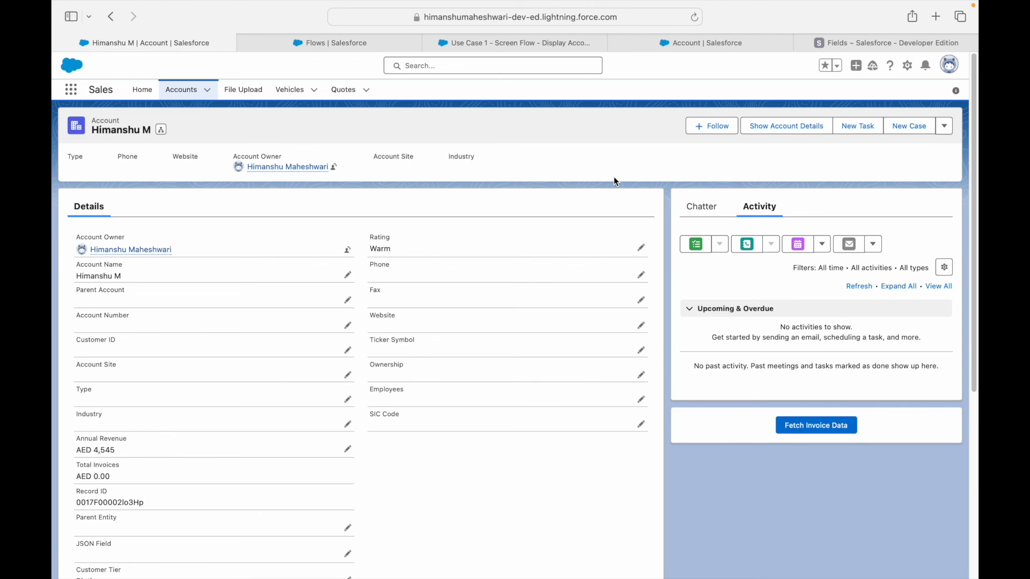
Return to the flow in Flow Builder and try to add a Screen element on the Non Platinum path
left_click(512, 43)
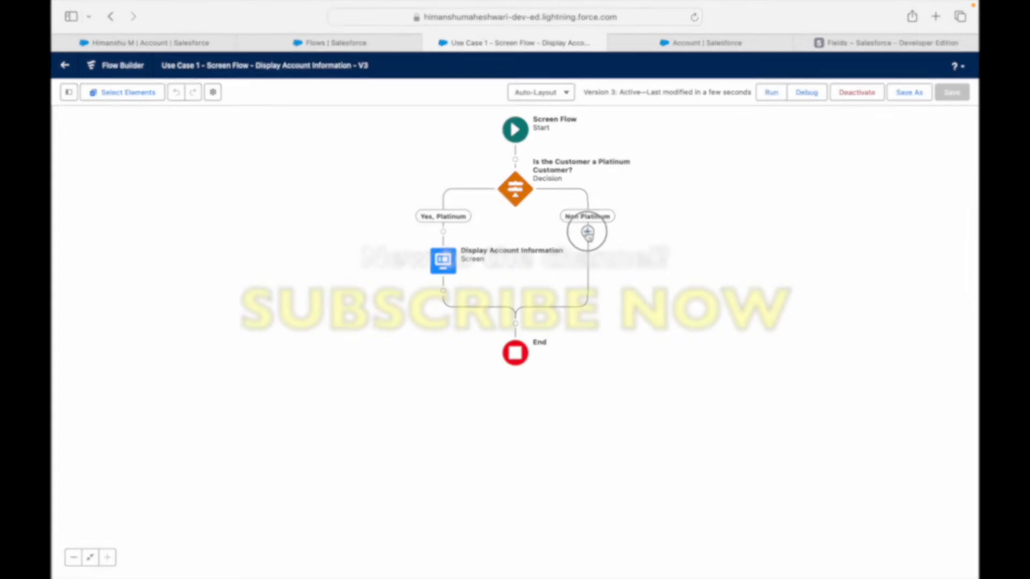
left_click(588, 232)
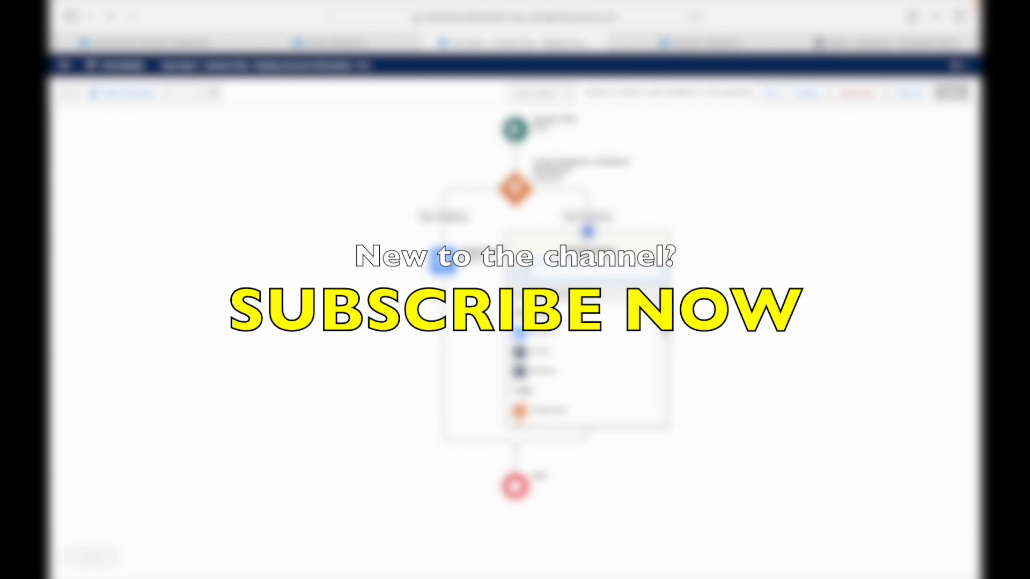
type("screen")
left_click(590, 353)
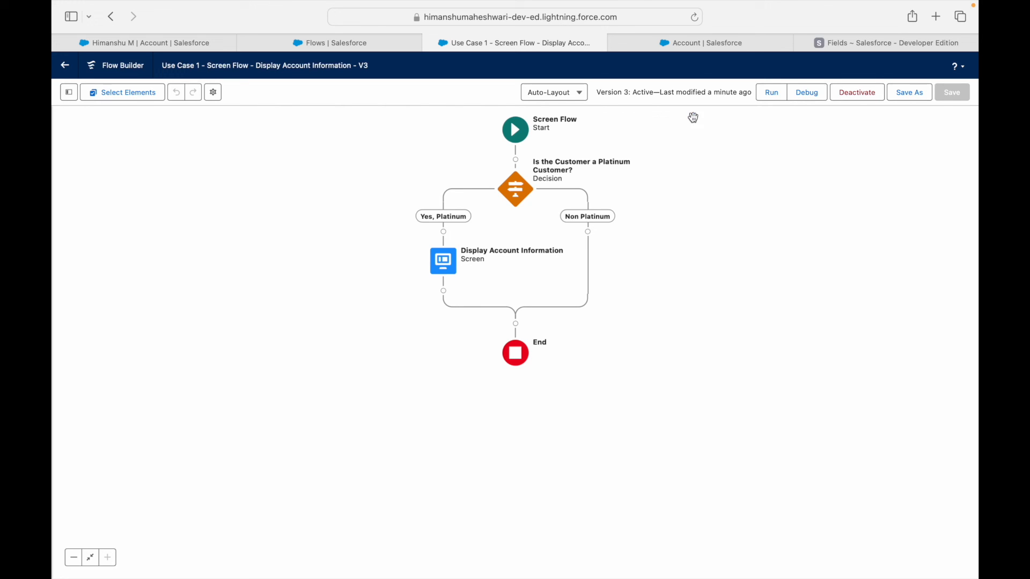
left_click_drag(458, 390, 453, 459)
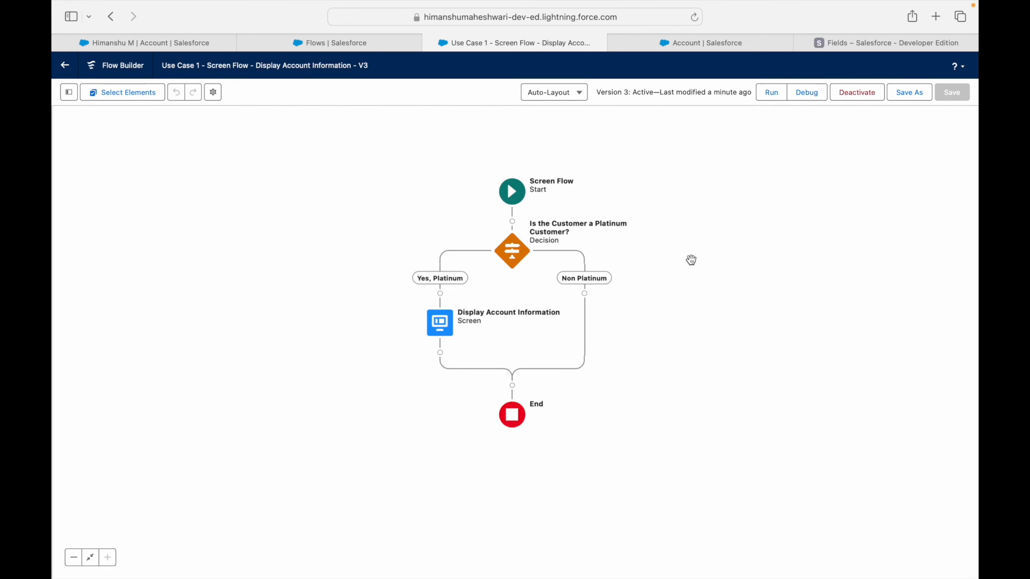